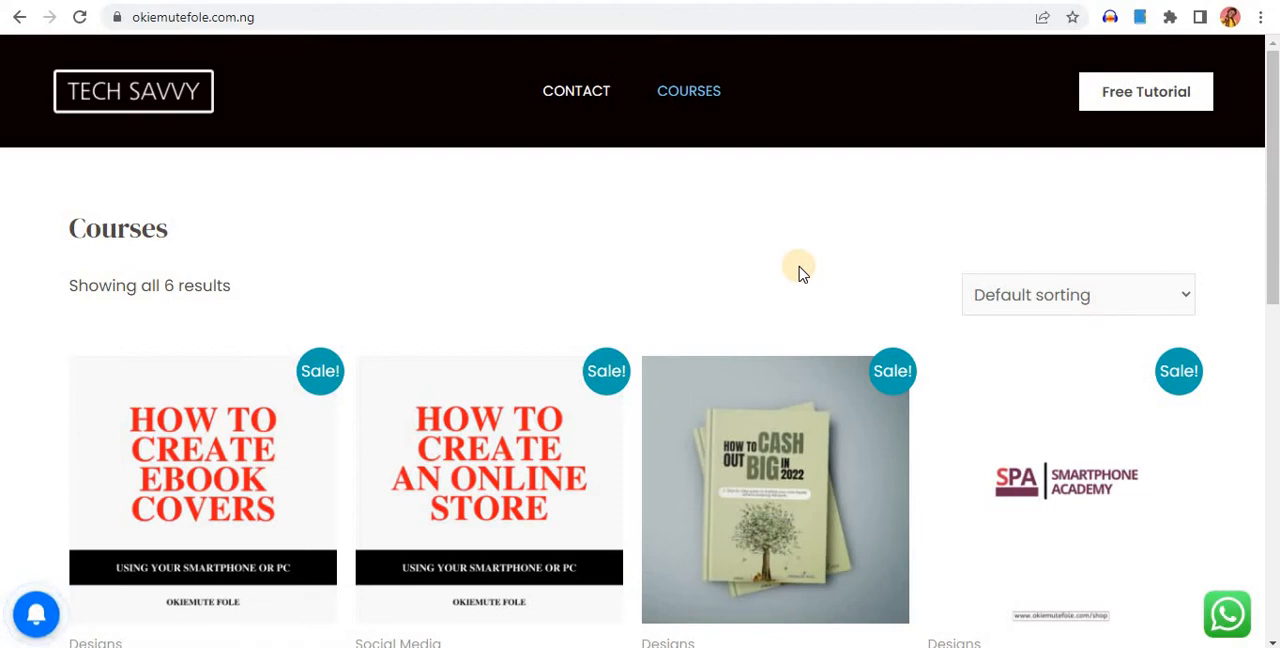
Browse the course listing and open the product page for PRE-ORDER CASH OUT BIG IN 2022
scroll(805, 274, down, 3)
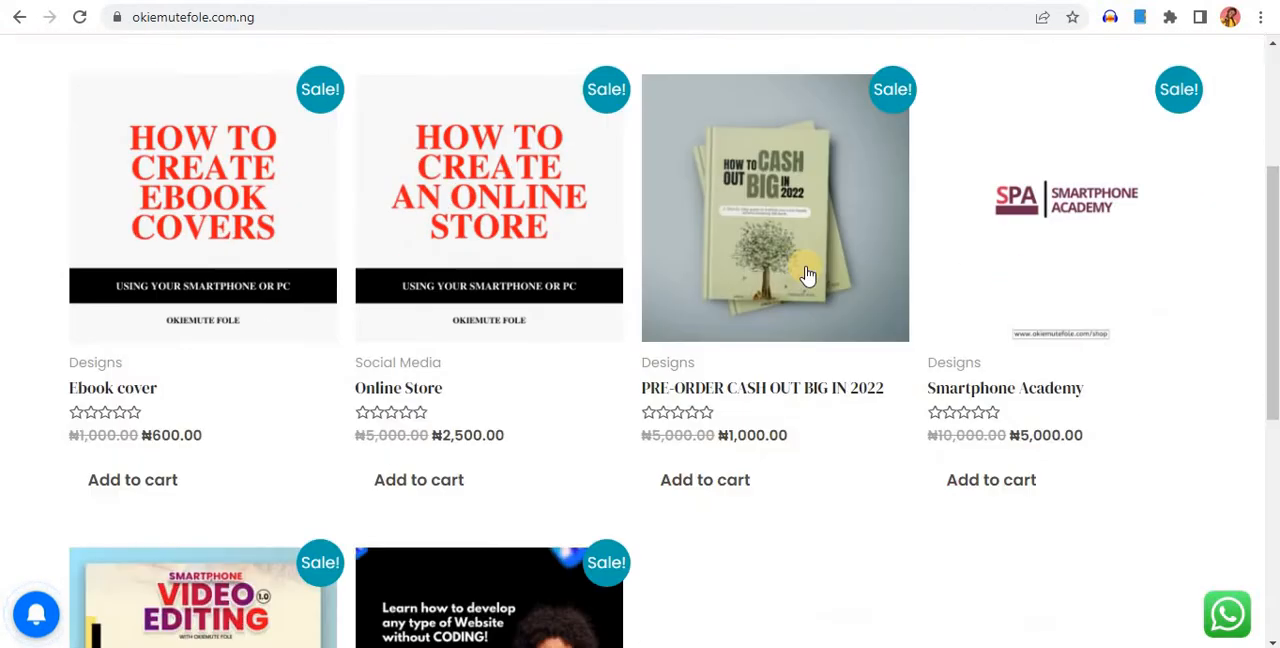
scroll(808, 275, down, 4)
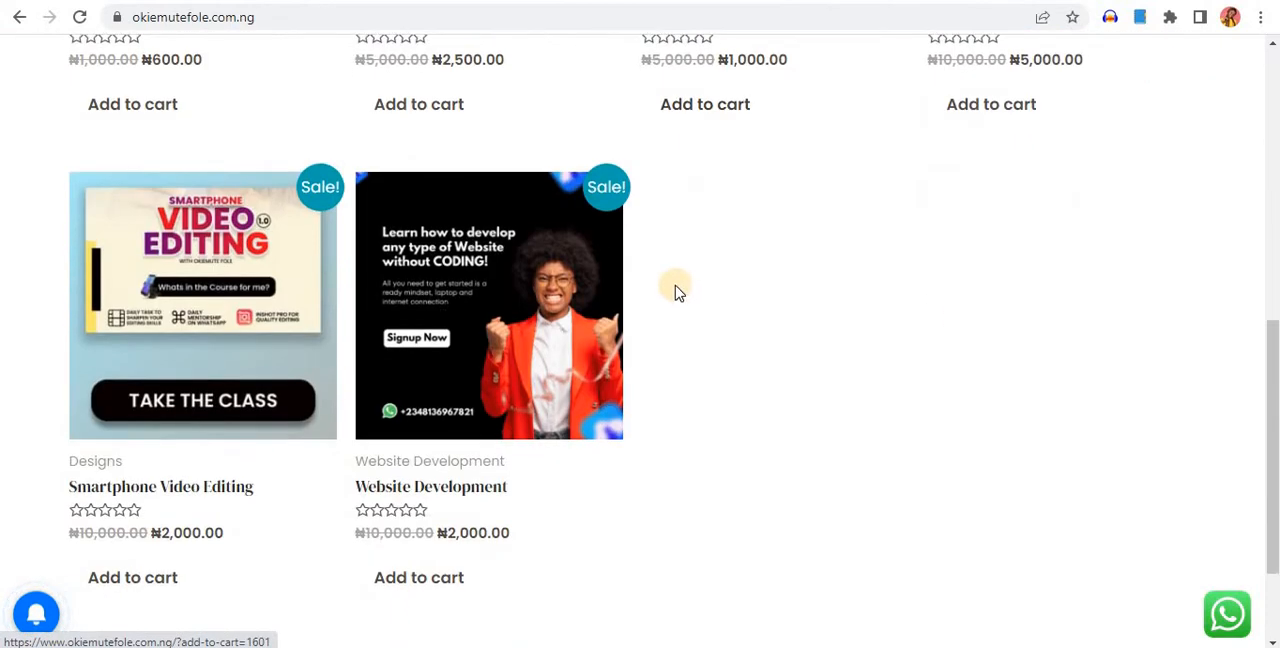
scroll(691, 268, up, 7)
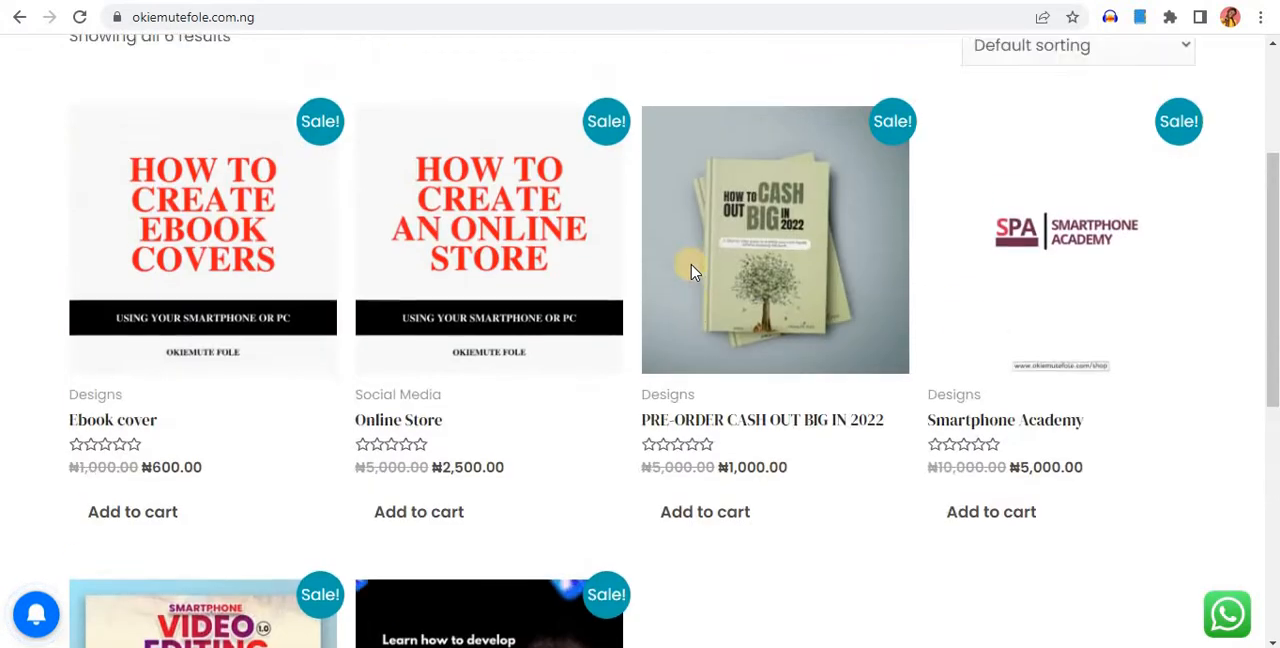
scroll(657, 325, down, 3)
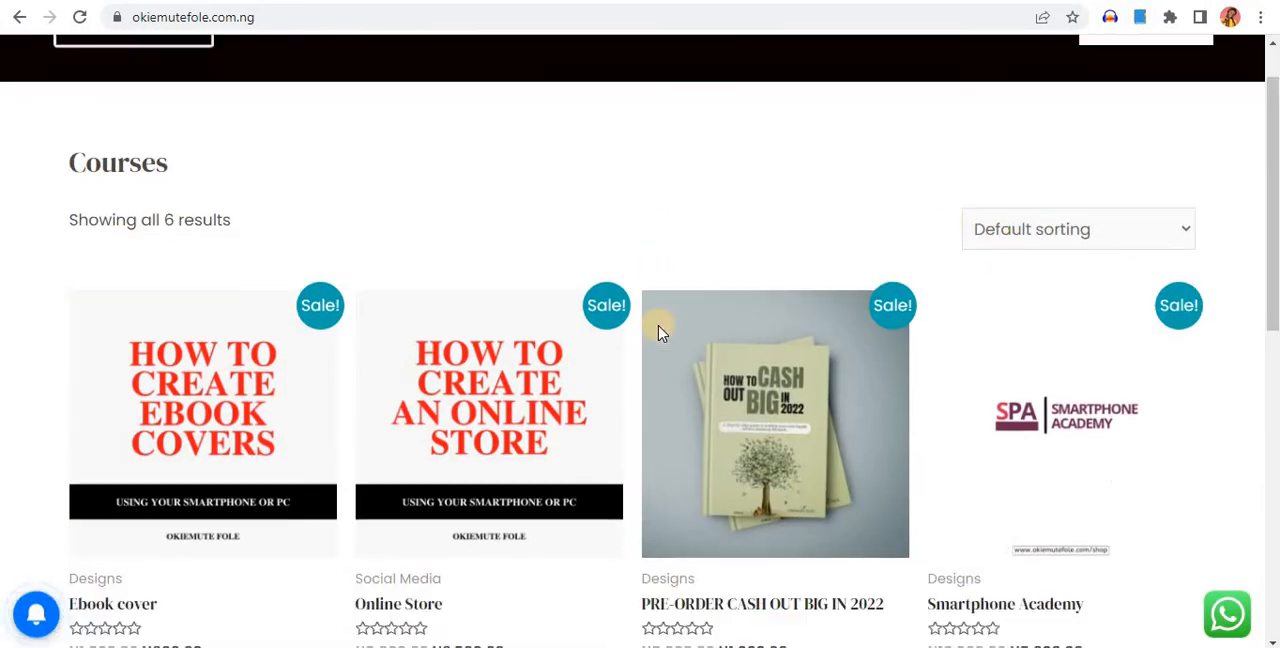
click(742, 305)
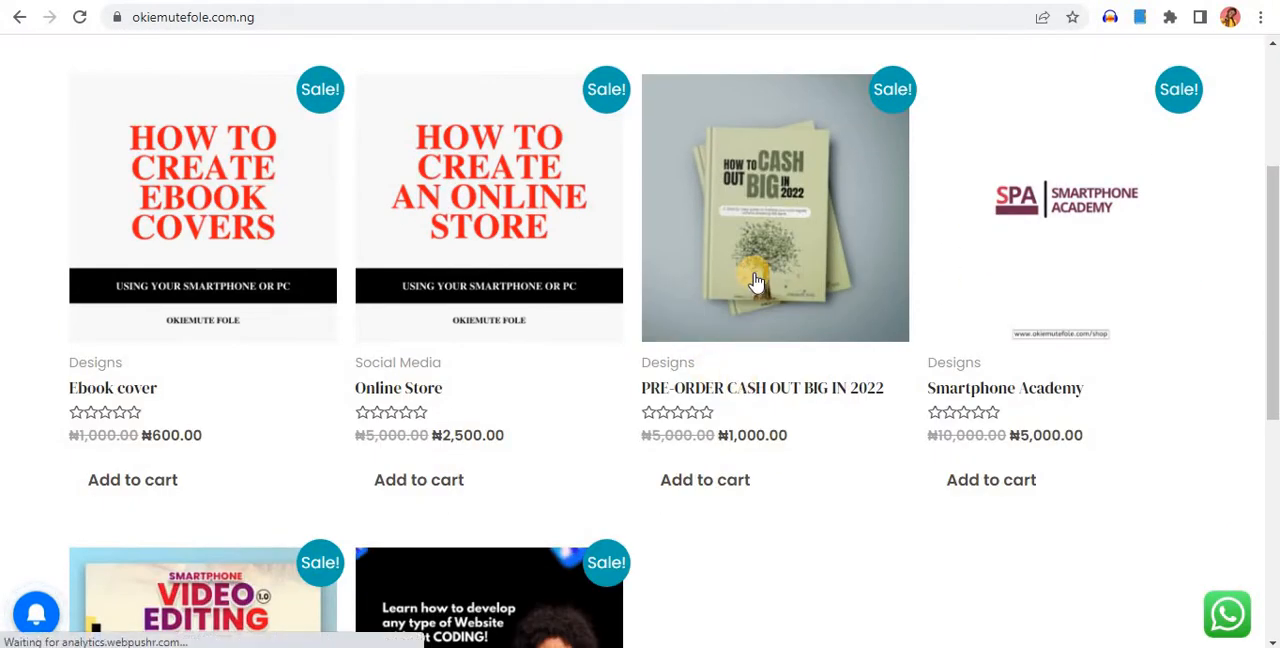
click(710, 484)
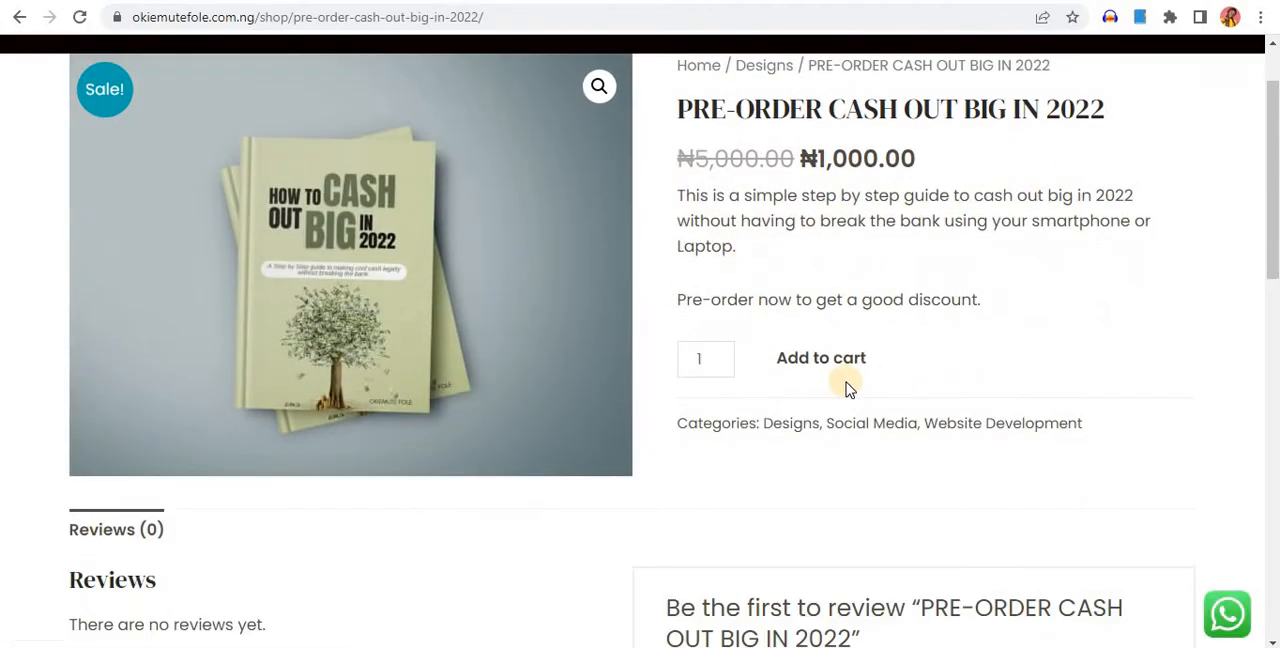
Add one copy of PRE-ORDER CASH OUT BIG IN 2022 to the cart
scroll(846, 380, down, 3)
scroll(783, 294, up, 1)
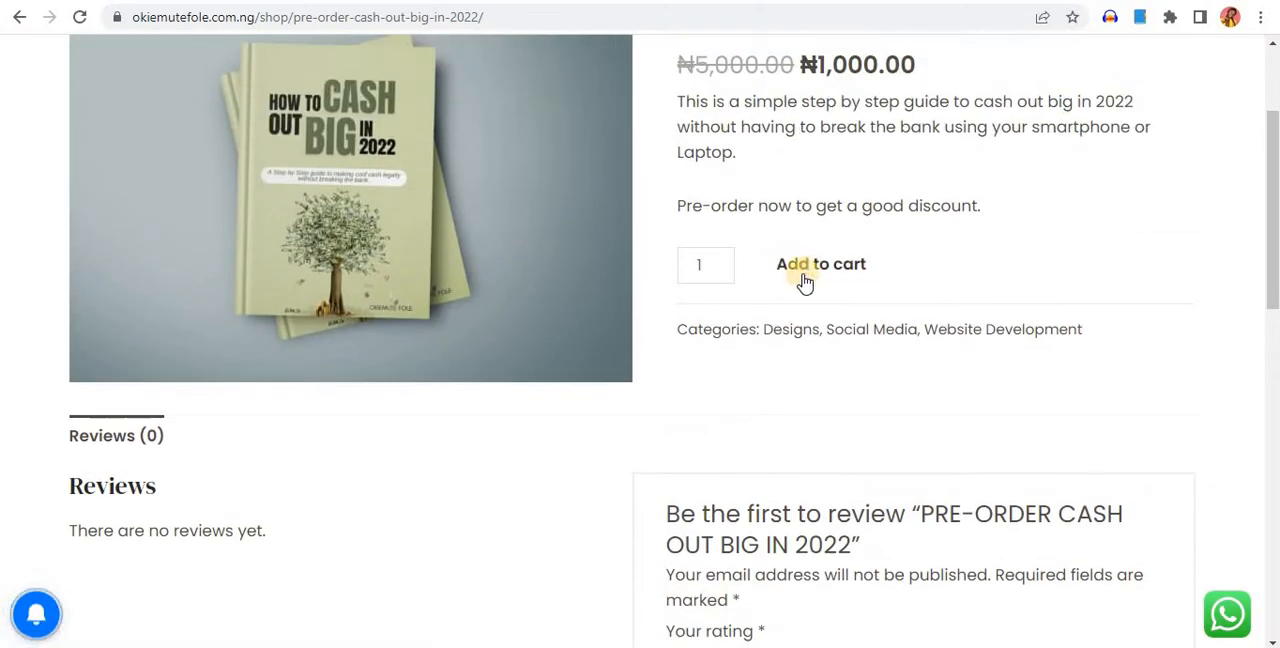
click(811, 278)
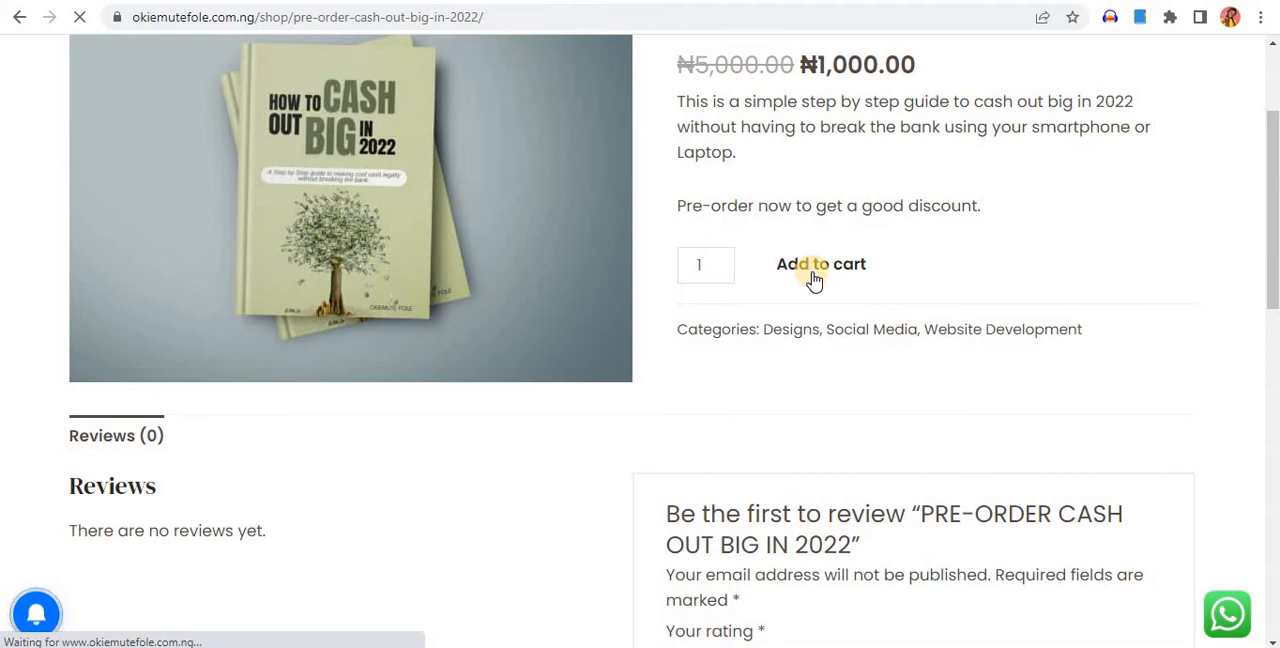
scroll(812, 278, down, 3)
scroll(812, 278, up, 2)
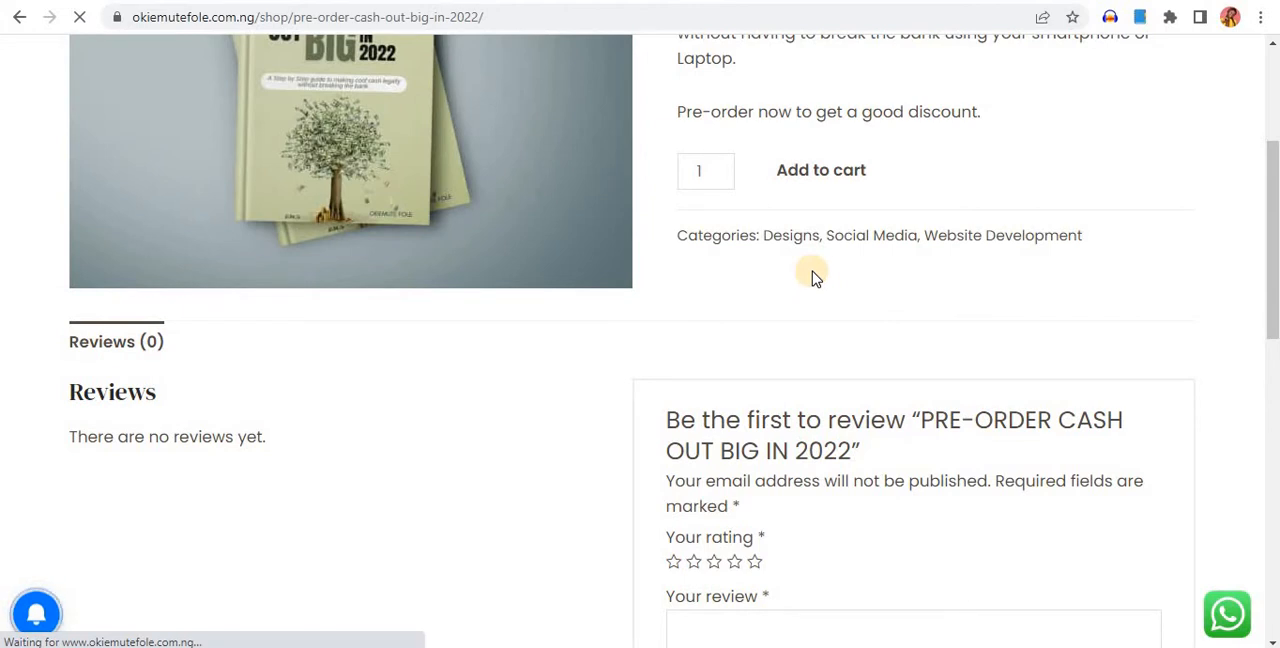
scroll(835, 290, down, 3)
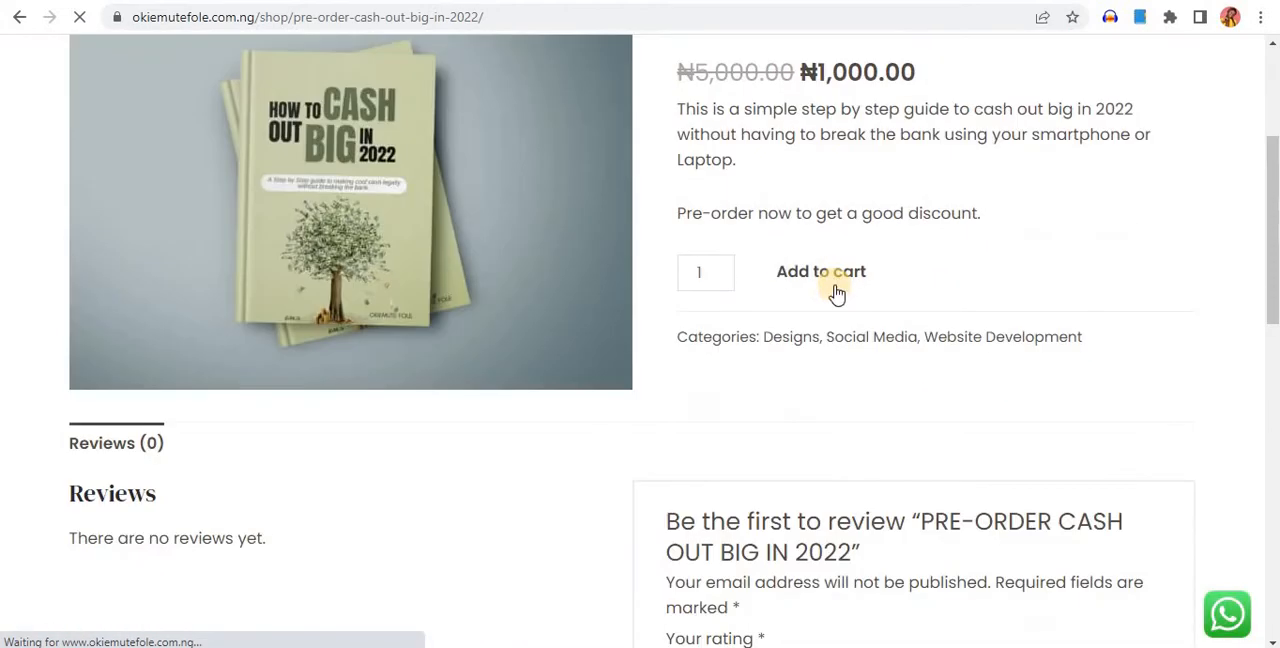
scroll(835, 290, down, 3)
scroll(838, 285, up, 5)
scroll(840, 290, up, 1)
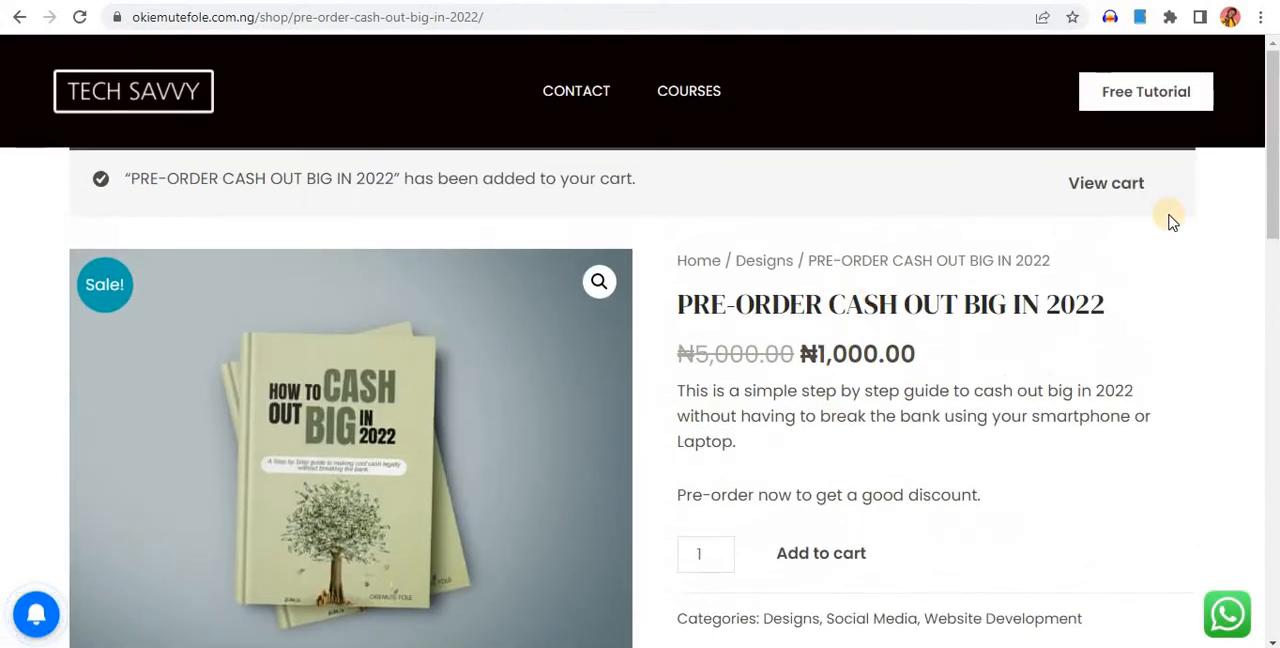
View the cart with its totals and proceed to checkout
click(1100, 186)
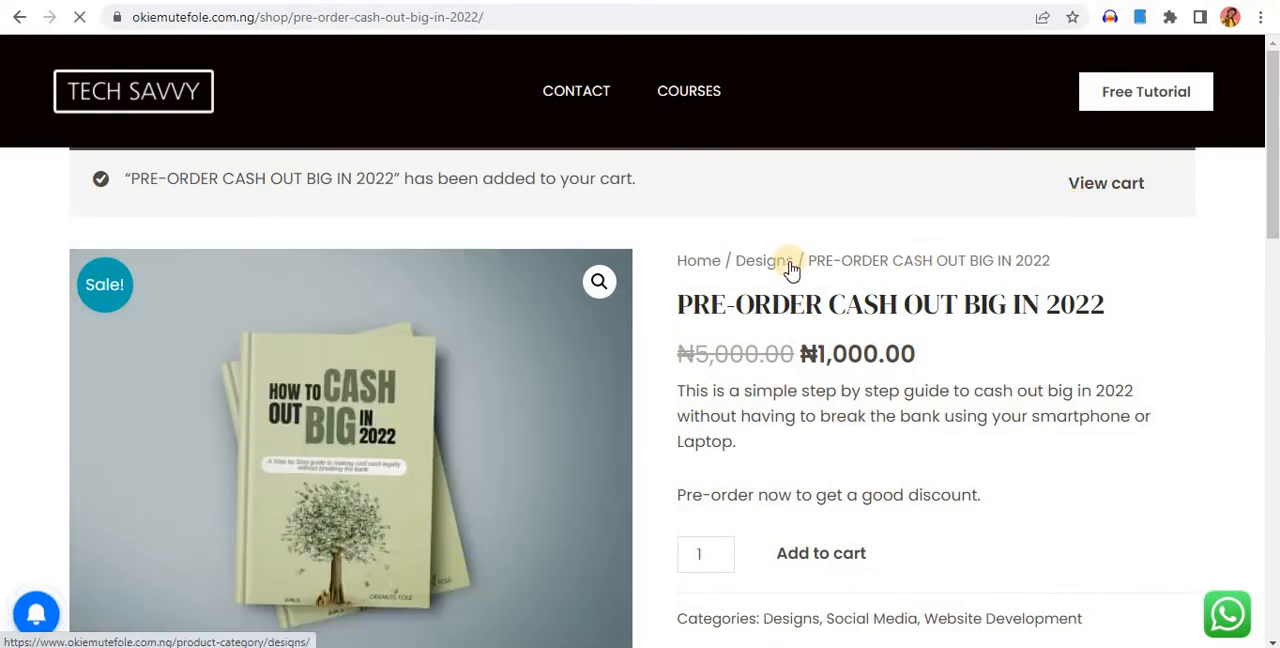
scroll(790, 270, down, 2)
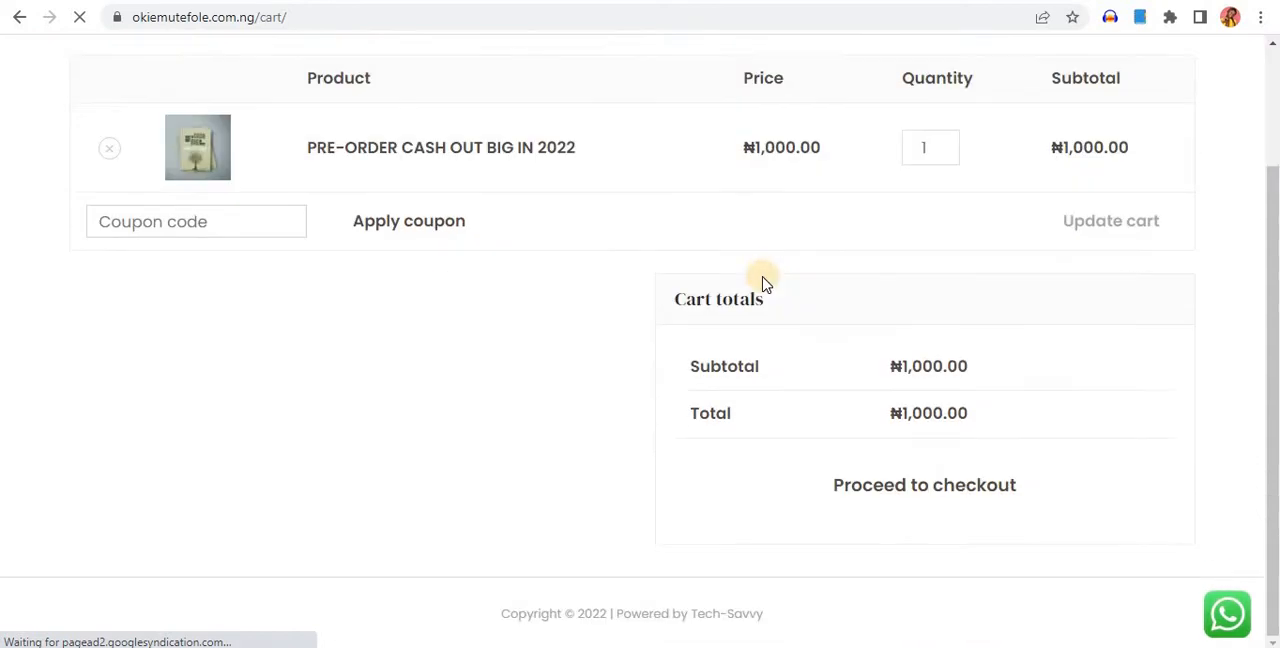
scroll(800, 275, up, 2)
scroll(829, 268, down, 2)
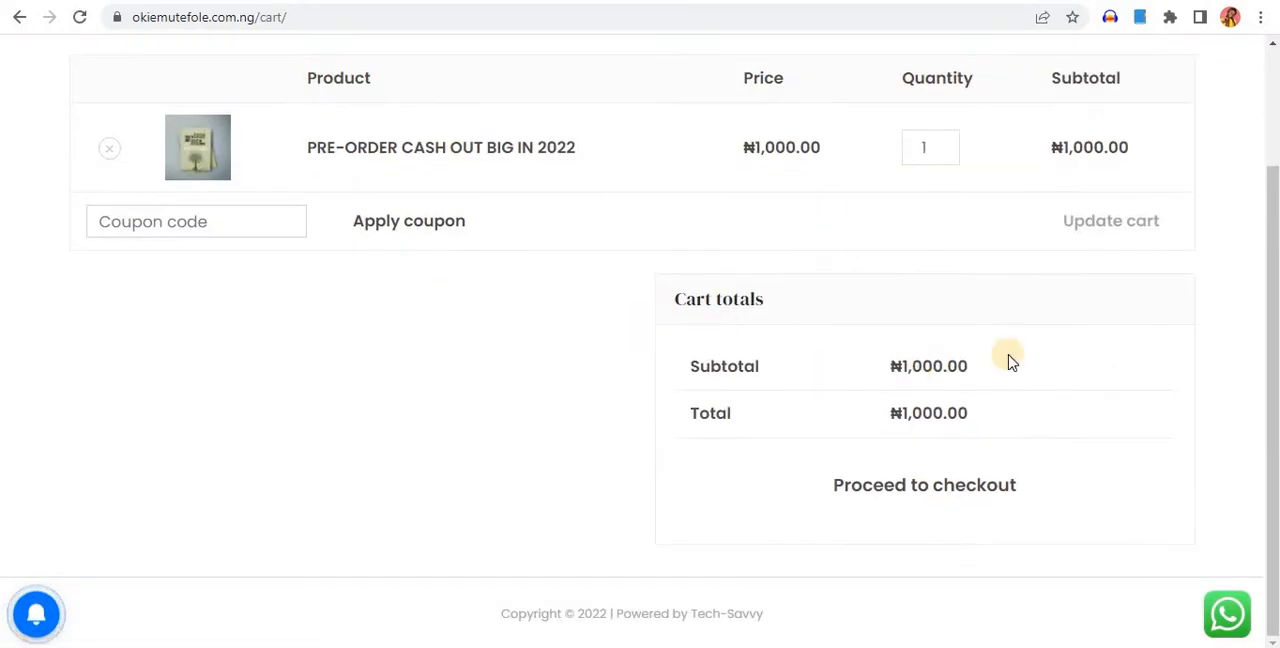
click(922, 489)
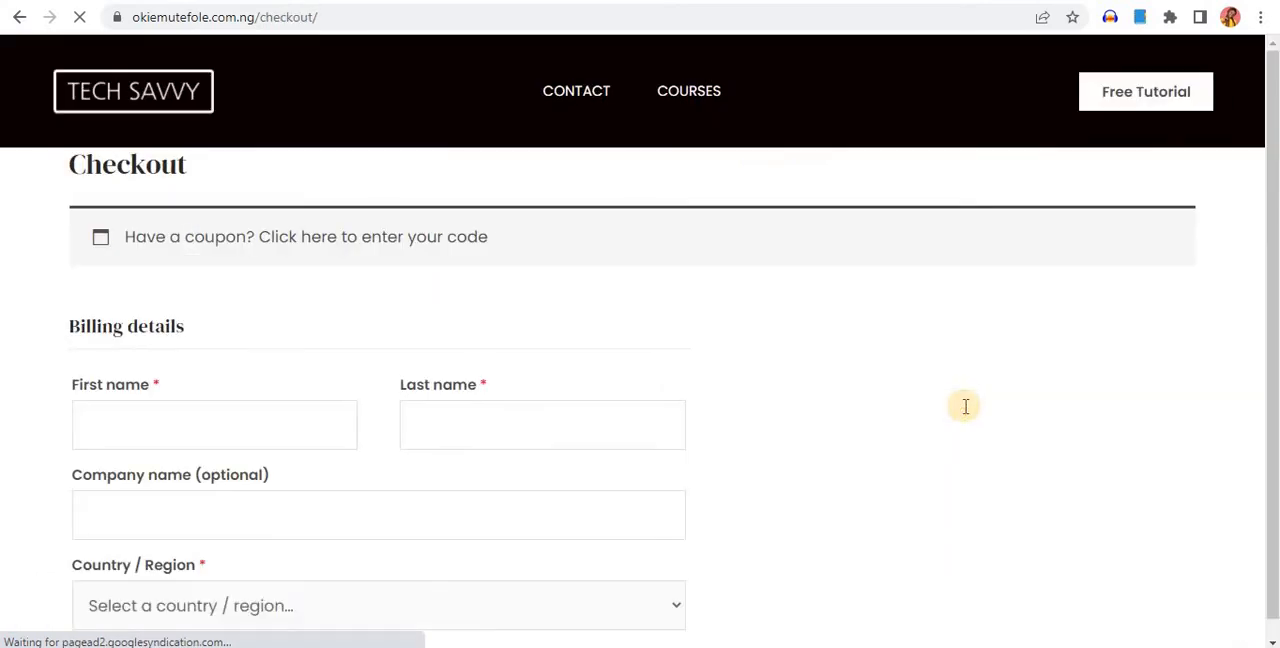
Examine the checkout page's billing fields, order summary, Paystack card payment section and order placement option
scroll(910, 480, down, 4)
scroll(897, 443, down, 3)
scroll(892, 440, up, 4)
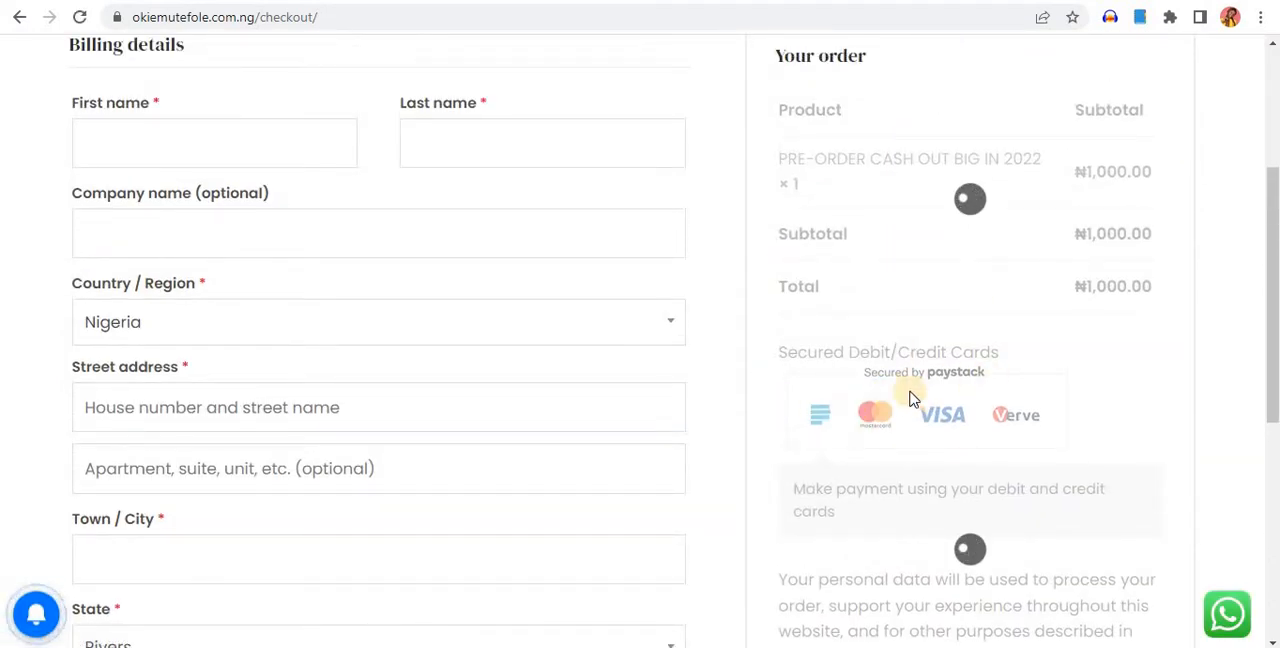
scroll(993, 445, down, 2)
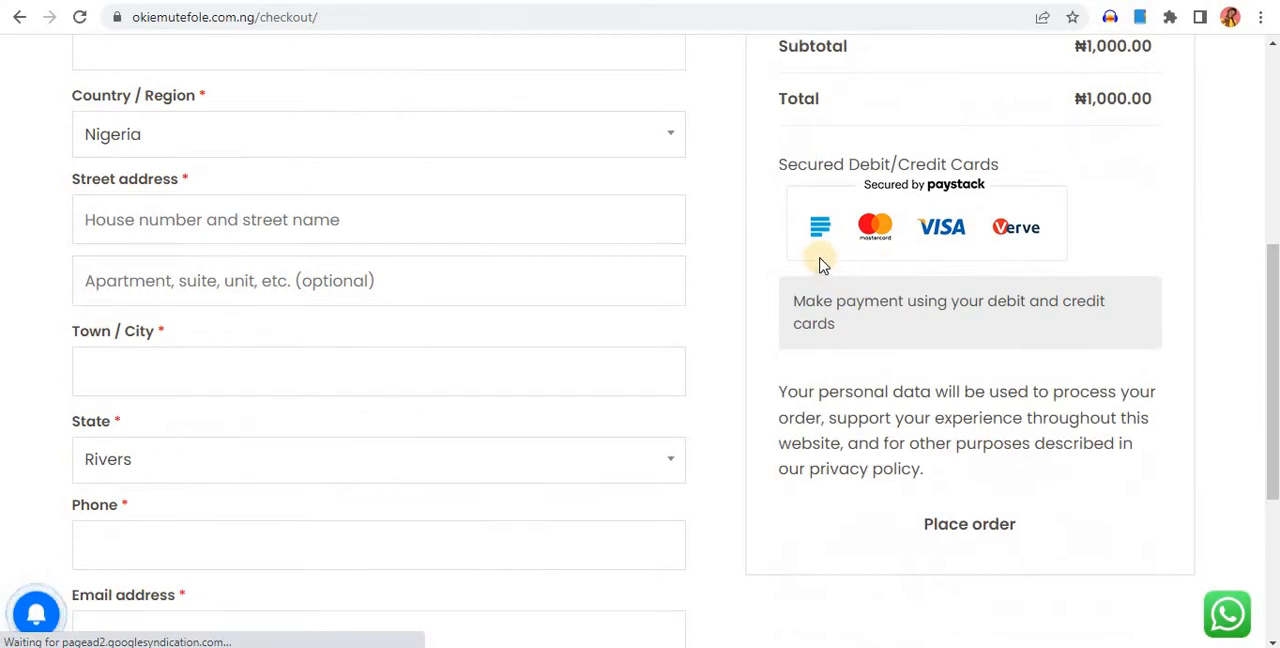
scroll(860, 340, up, 2)
scroll(934, 360, down, 3)
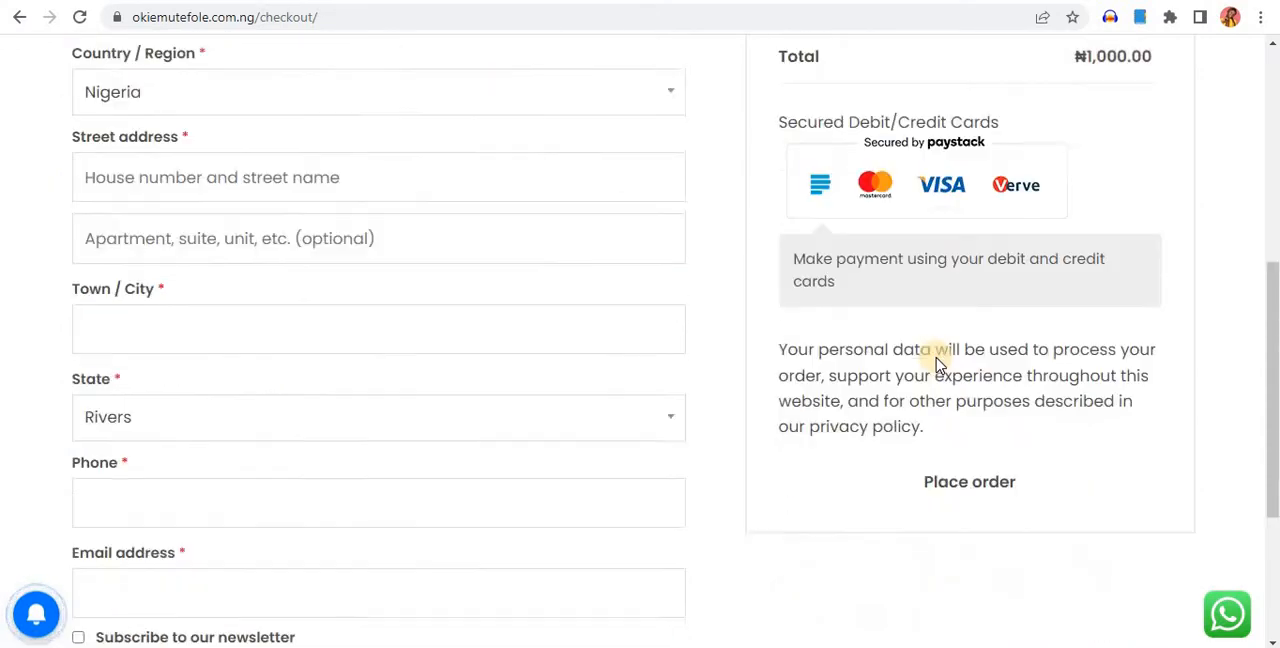
scroll(935, 360, up, 4)
click(191, 237)
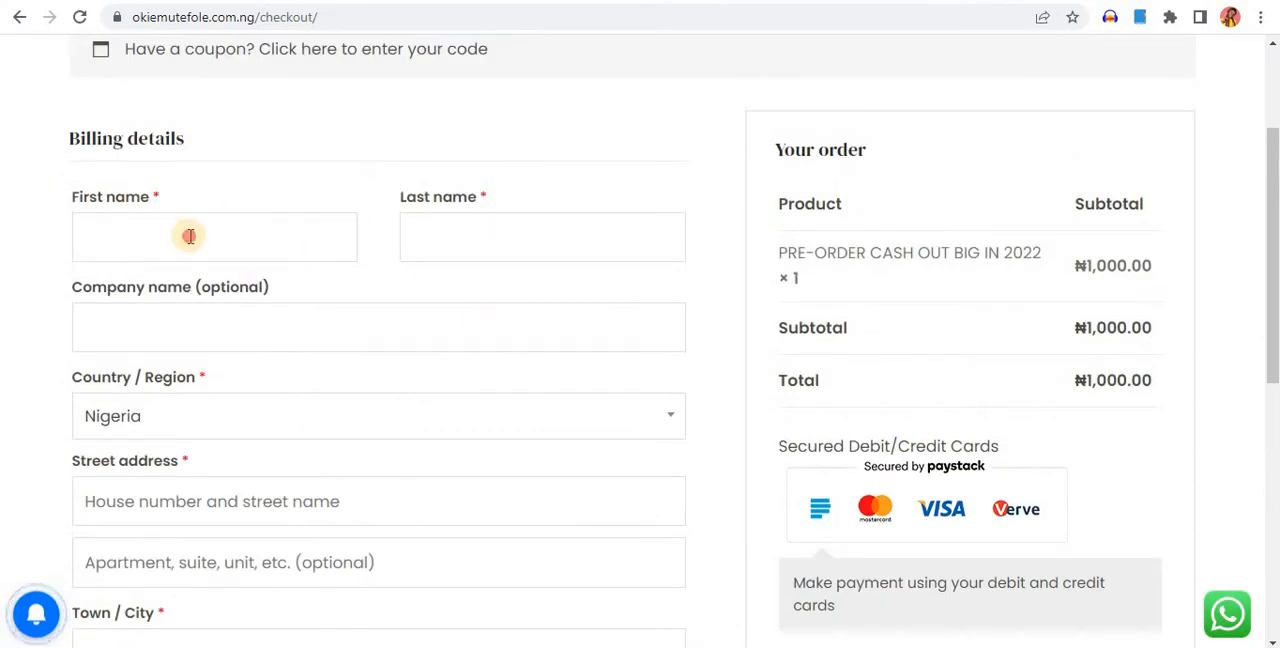
scroll(306, 250, down, 5)
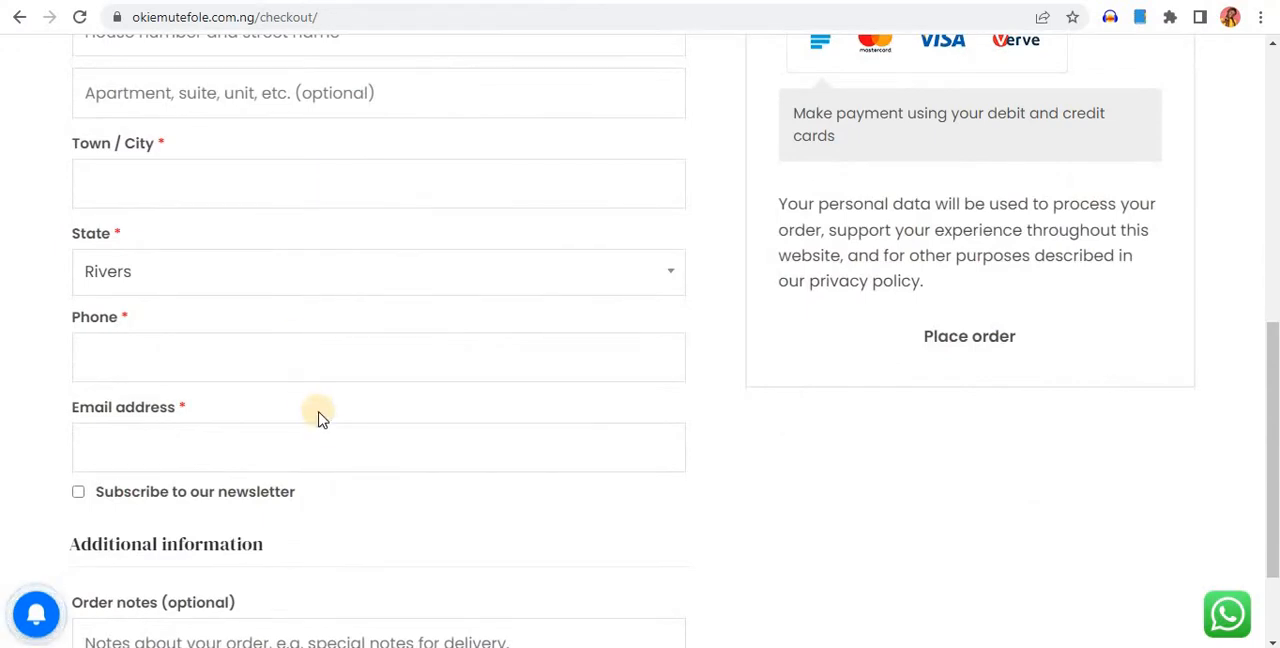
scroll(246, 428, down, 2)
scroll(829, 263, up, 4)
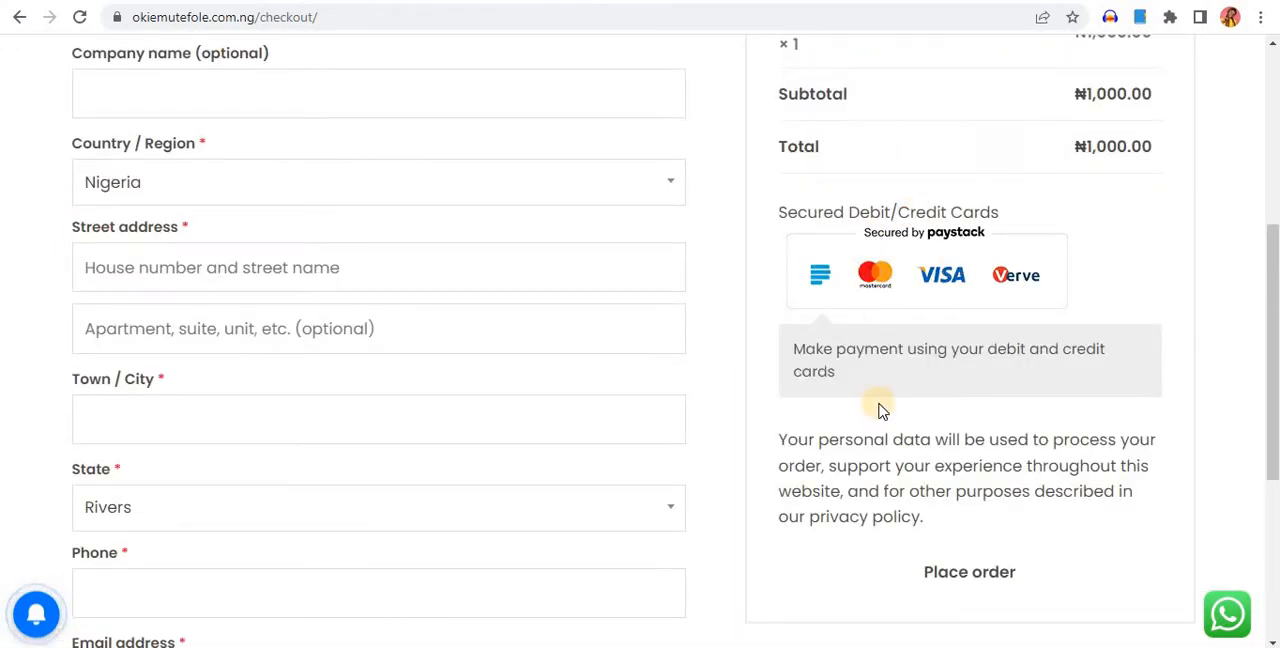
scroll(900, 400, down, 3)
scroll(955, 430, up, 2)
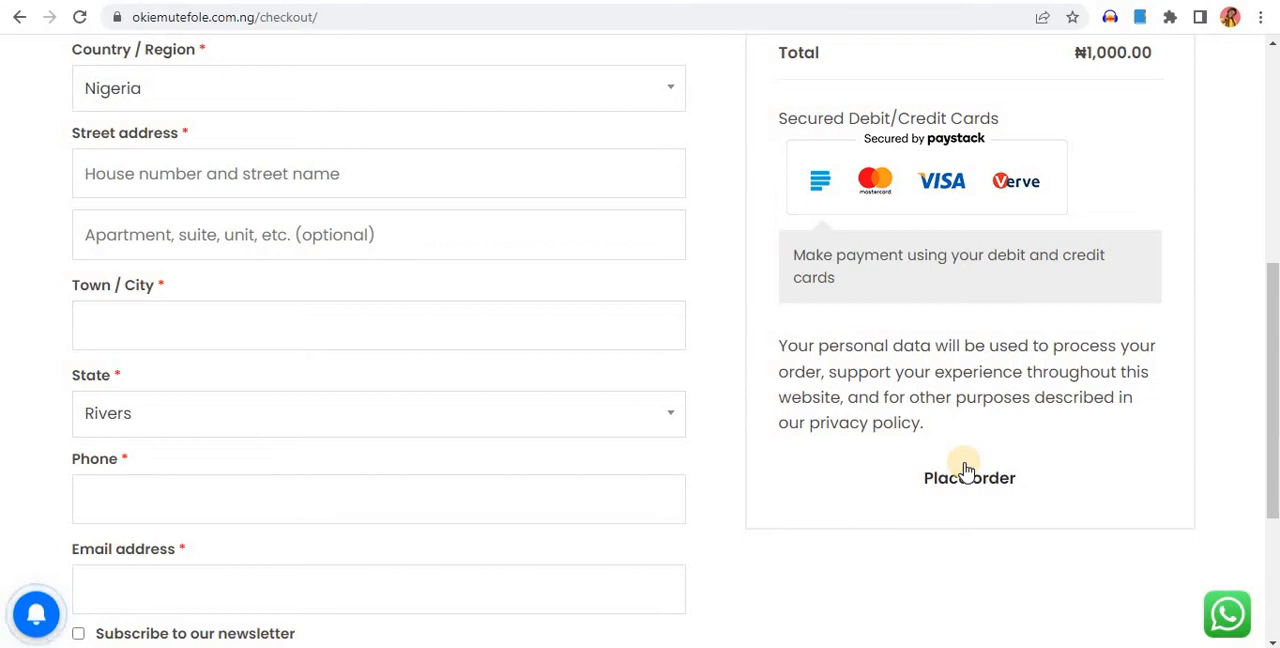
click(966, 470)
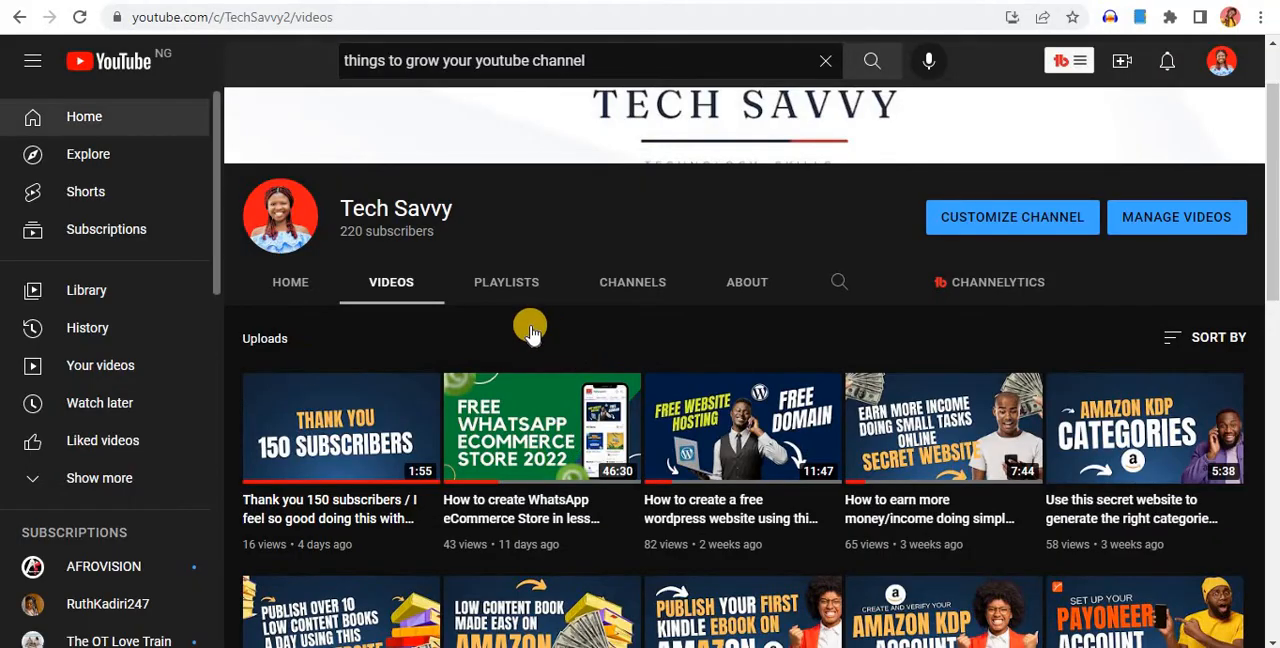
Look over the Tech Savvy YouTube channel's uploads and the front page of the techpractice site
scroll(775, 380, down, 1)
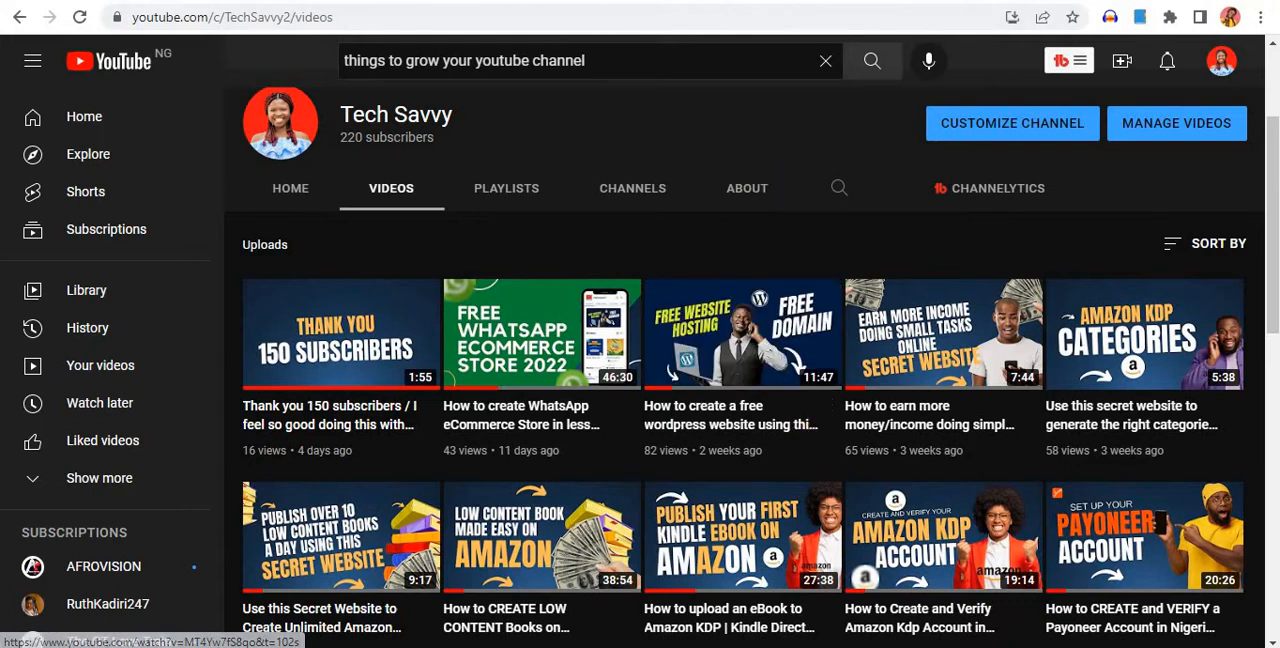
click(600, 2)
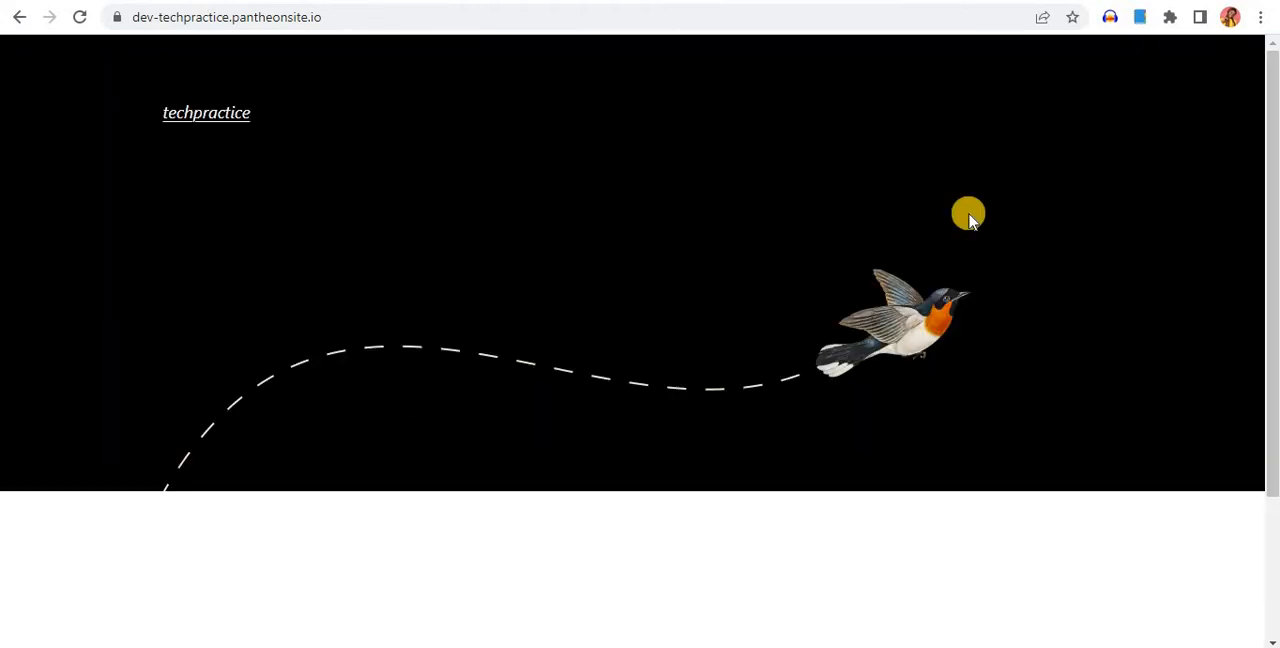
scroll(784, 432, down, 2)
scroll(788, 434, up, 2)
scroll(794, 438, down, 2)
scroll(794, 438, up, 2)
Switch to the techpractice WordPress dashboard and activate the installed Astra theme
click(665, 1)
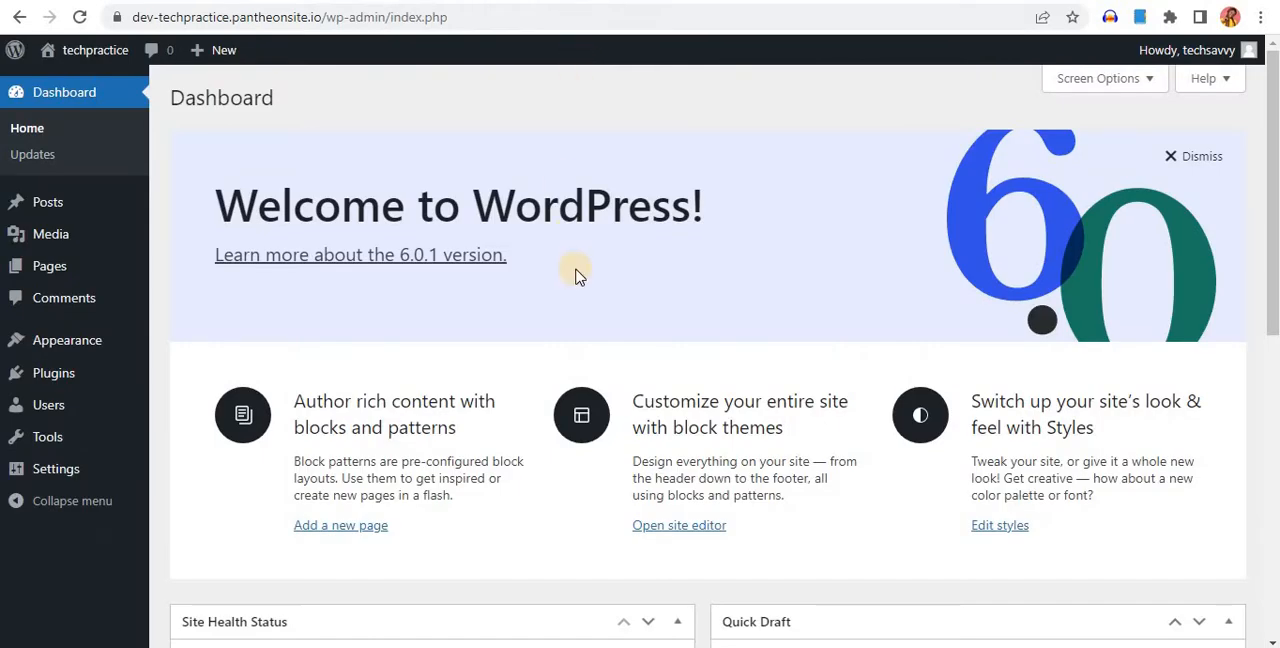
mouse_move(86, 346)
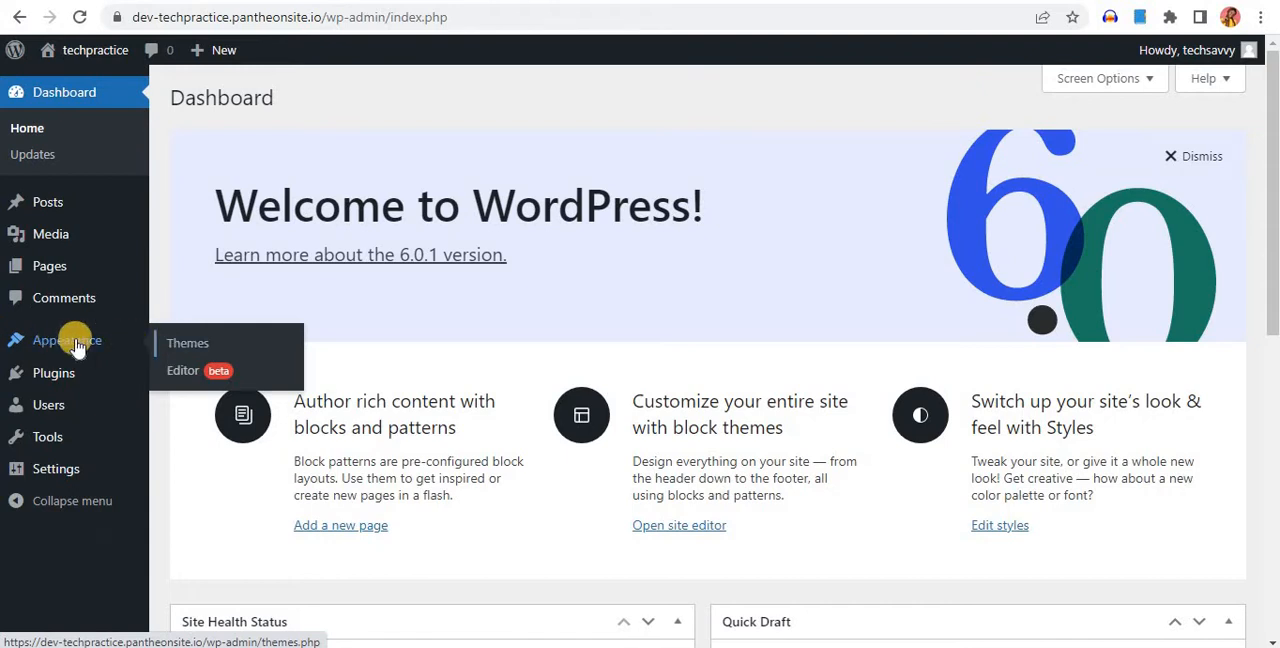
click(179, 346)
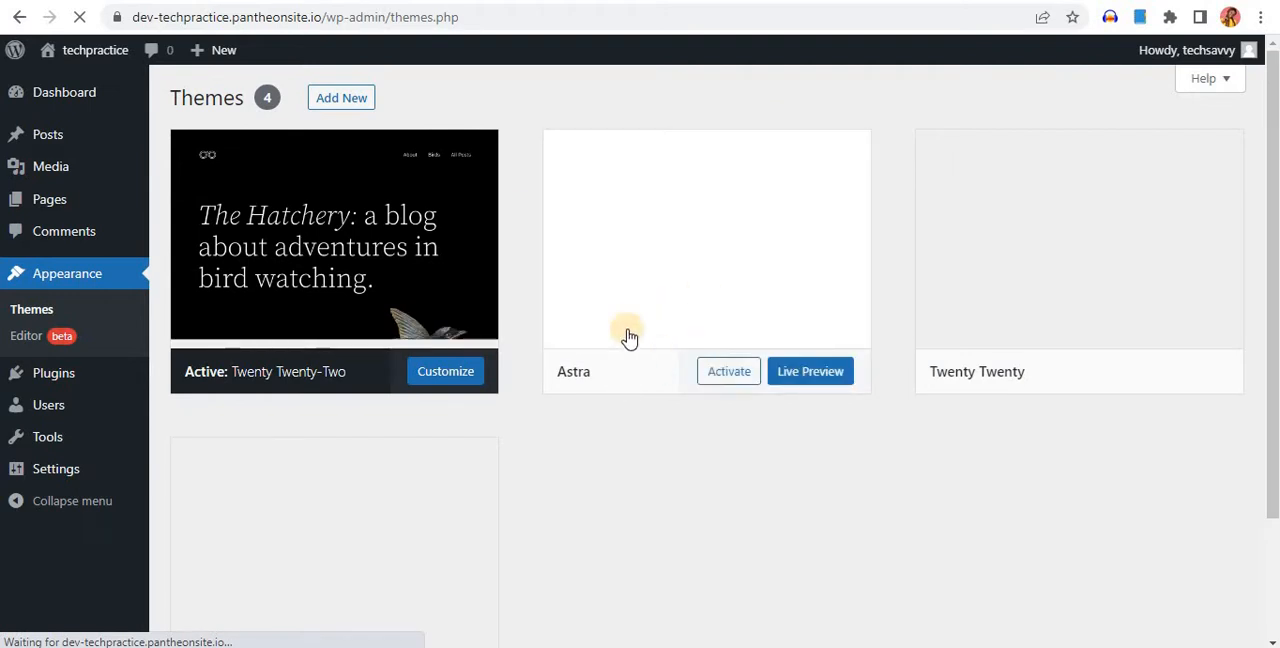
click(726, 377)
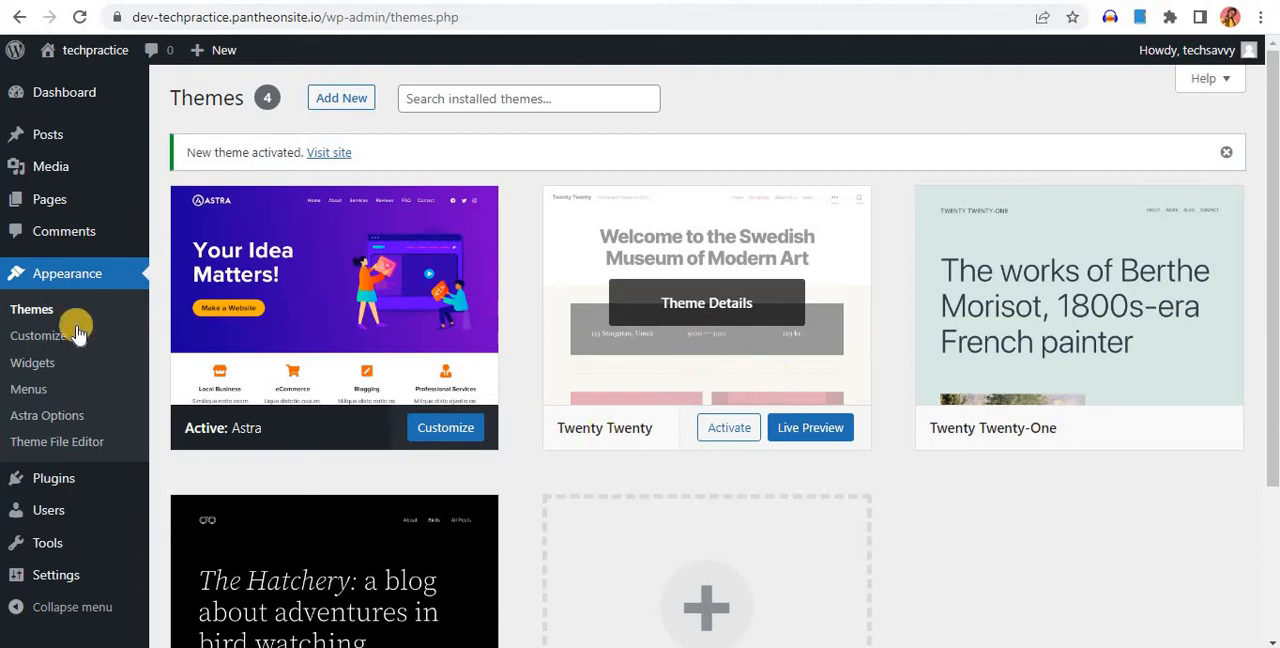
Reload the techpractice site's front page to check its look with the Astra theme
click(329, 152)
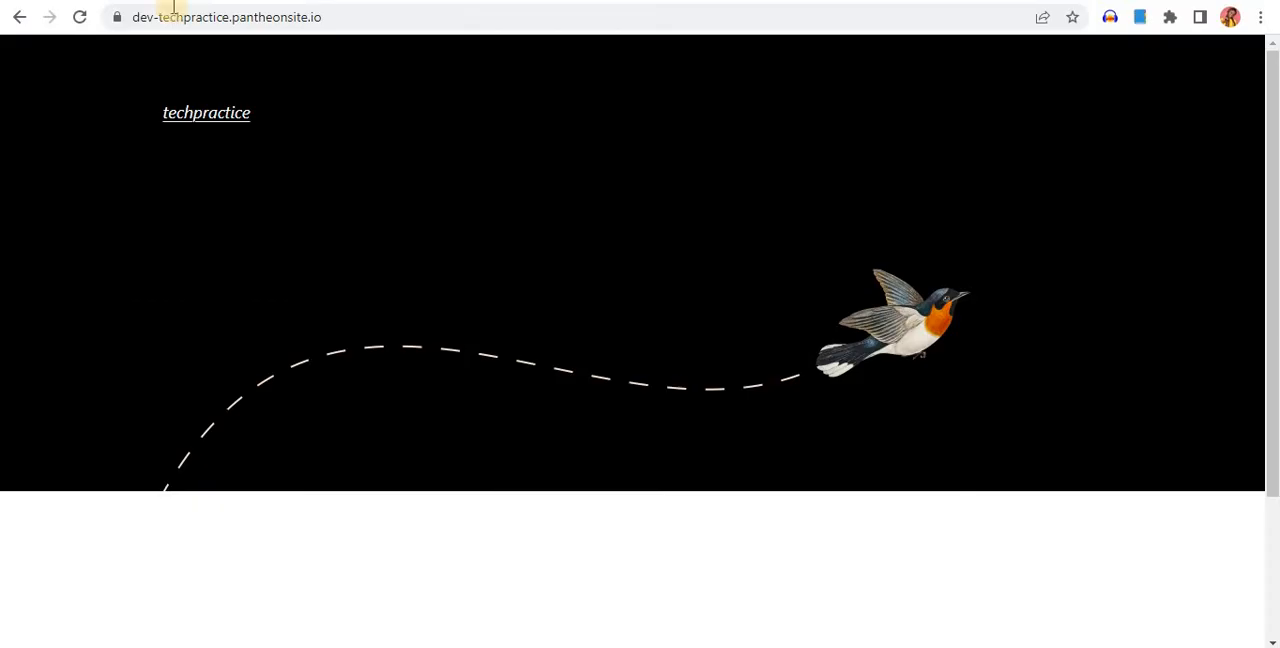
click(82, 18)
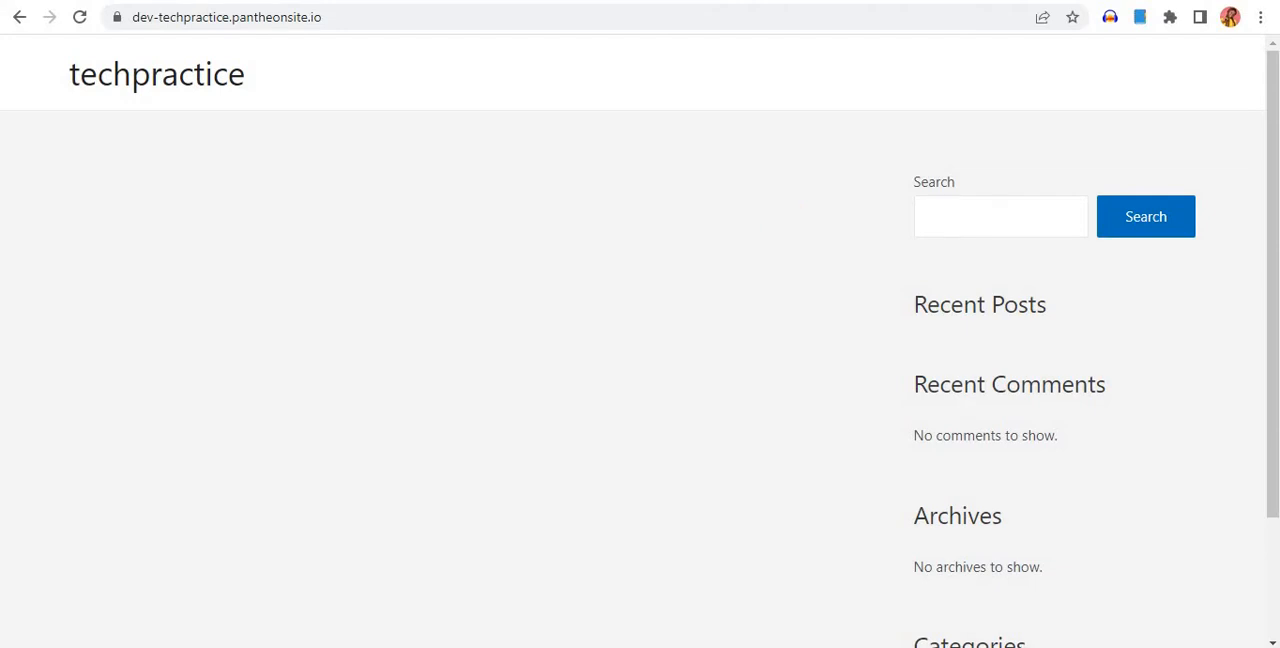
Switch back to the TECH SAVVY store's checkout page and return to its Courses home page
key(ctrl+shift+Tab)
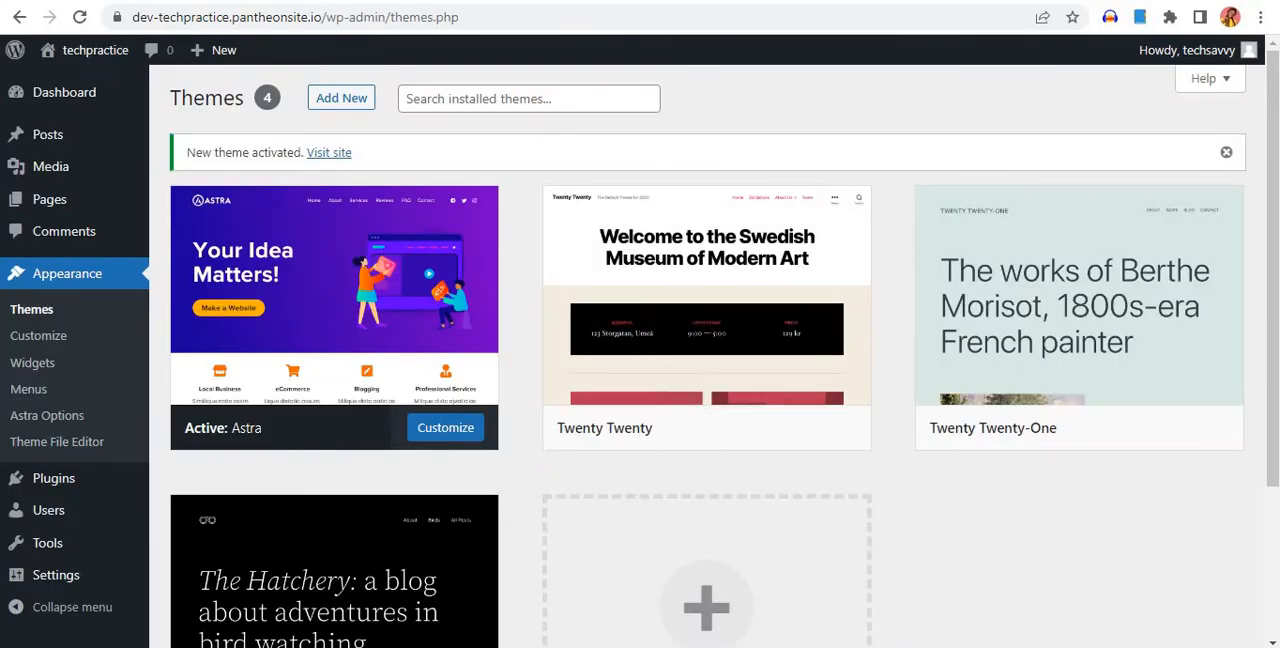
key(ctrl+shift+Tab)
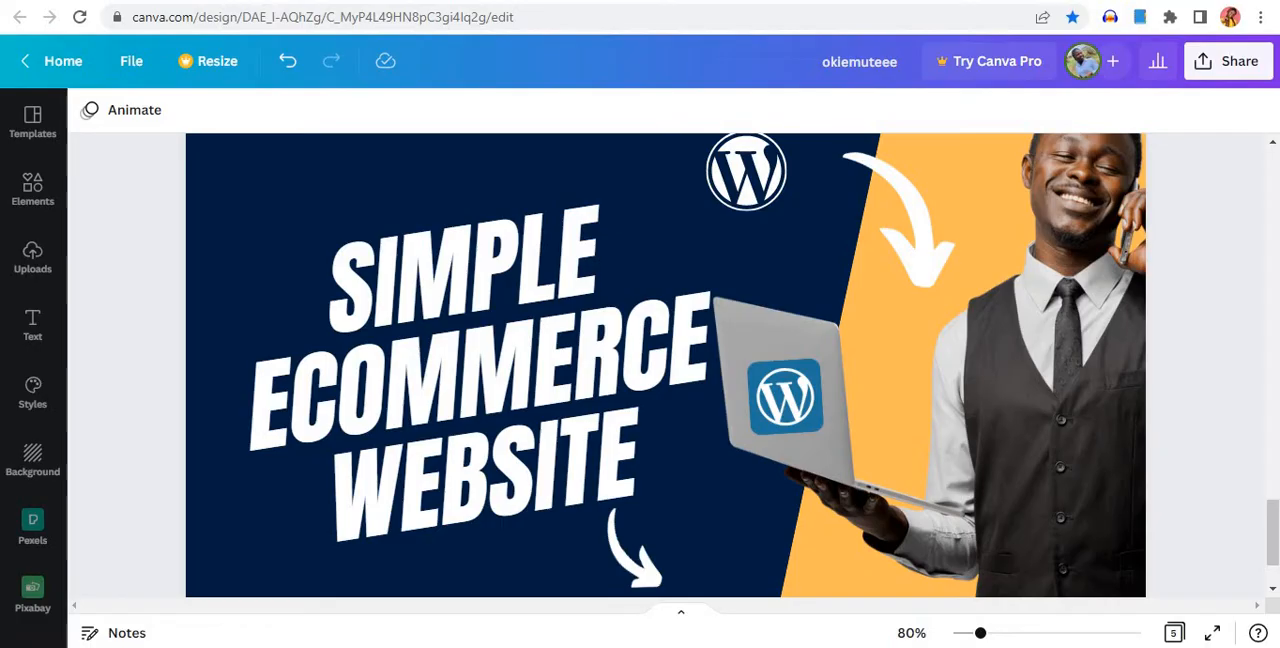
key(ctrl+shift+Tab)
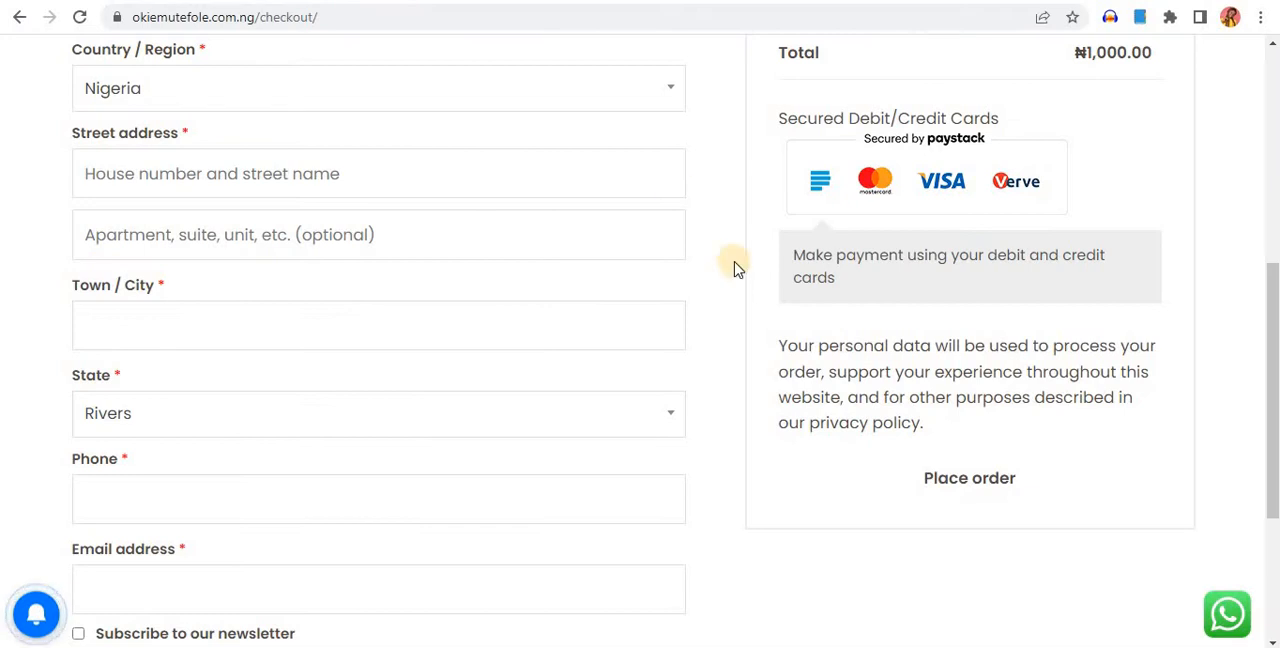
scroll(731, 265, up, 5)
click(128, 93)
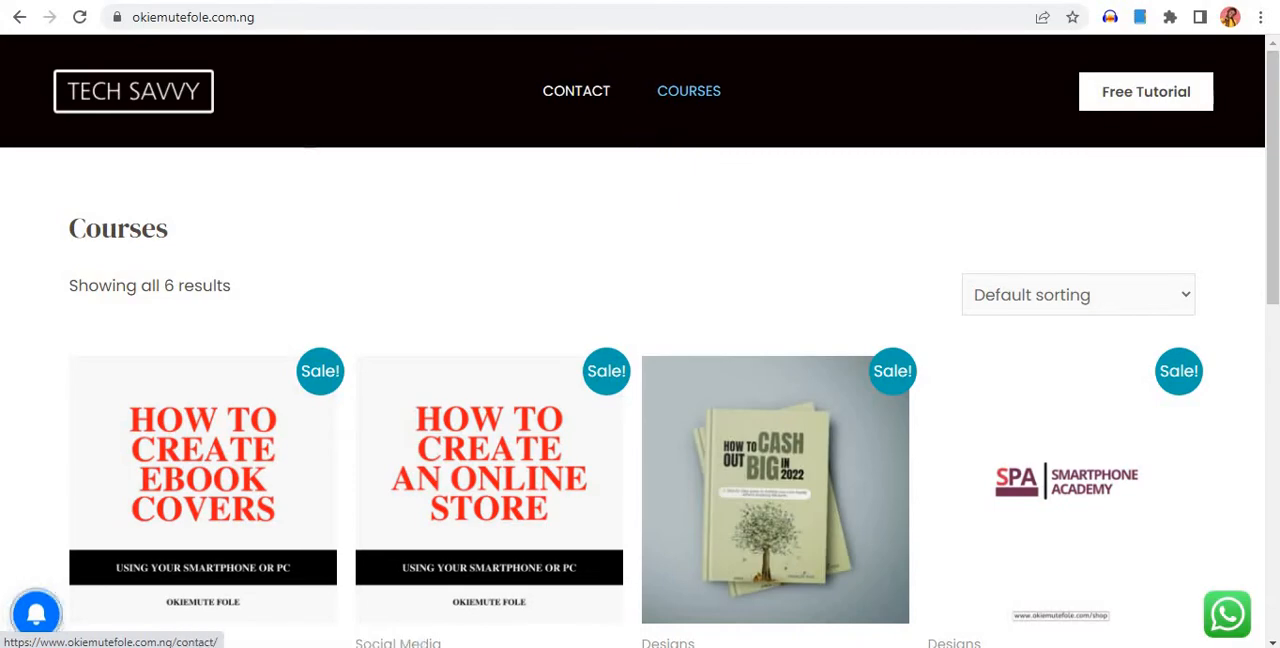
Check the TECH SAVVY store's Courses home page once more and return to the techpractice WordPress dashboard
click(500, 1)
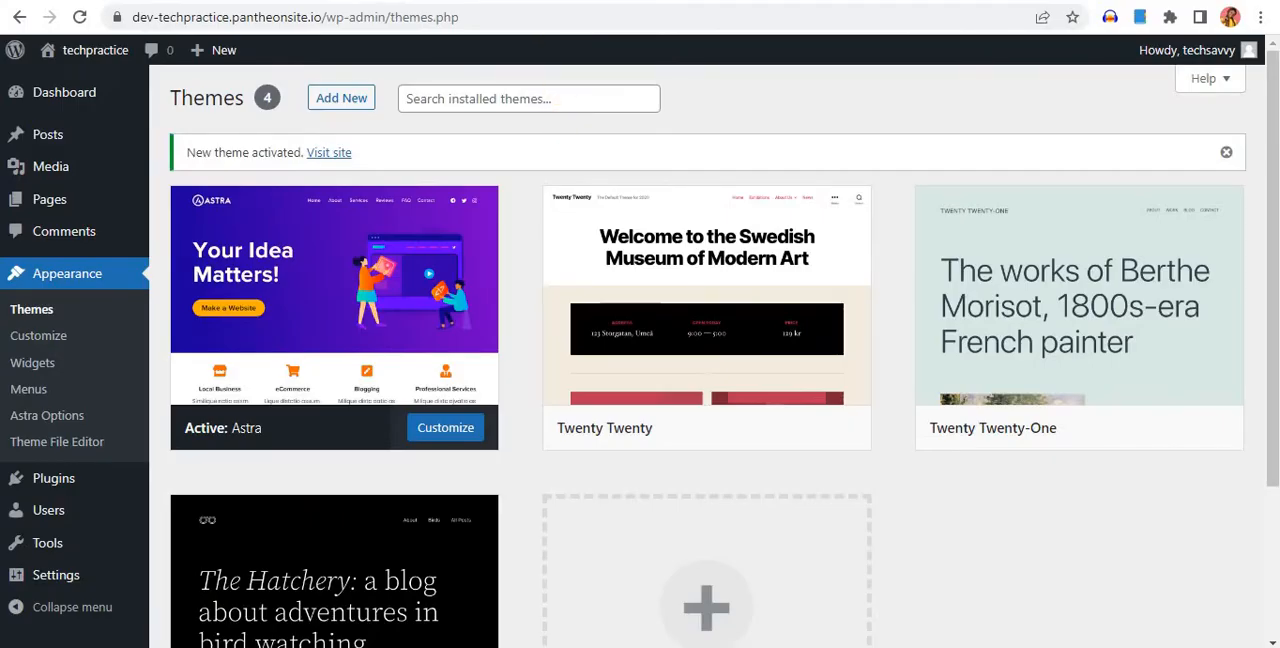
click(570, 1)
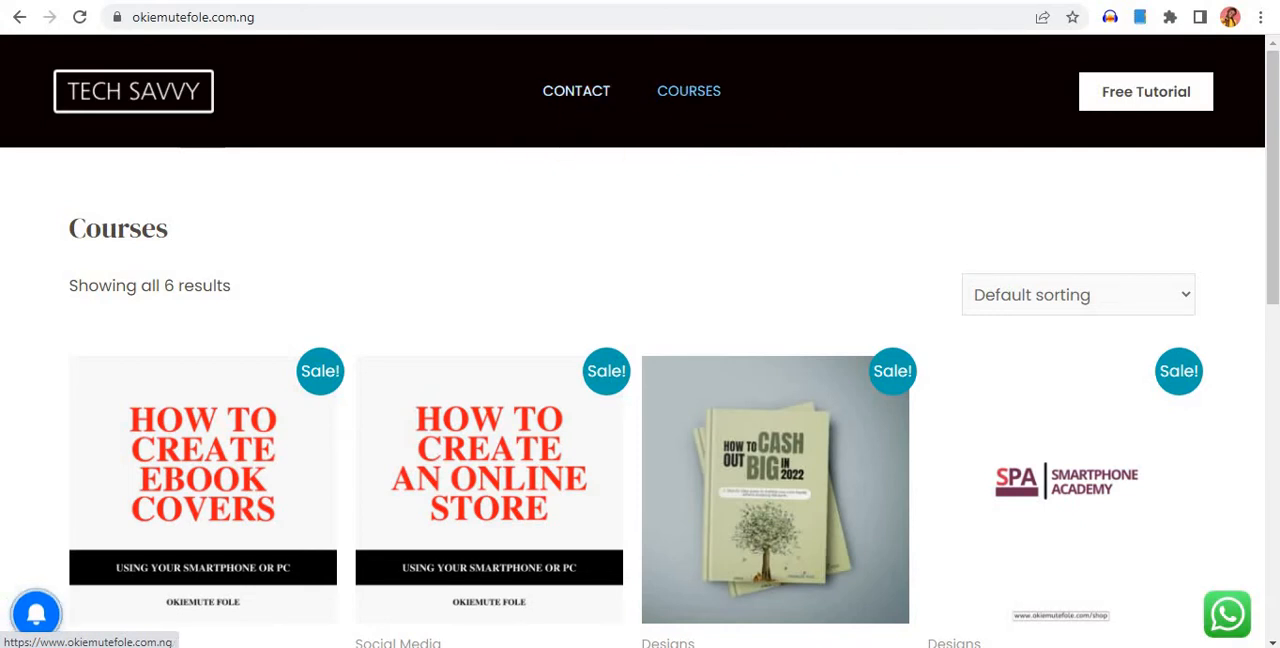
click(640, 1)
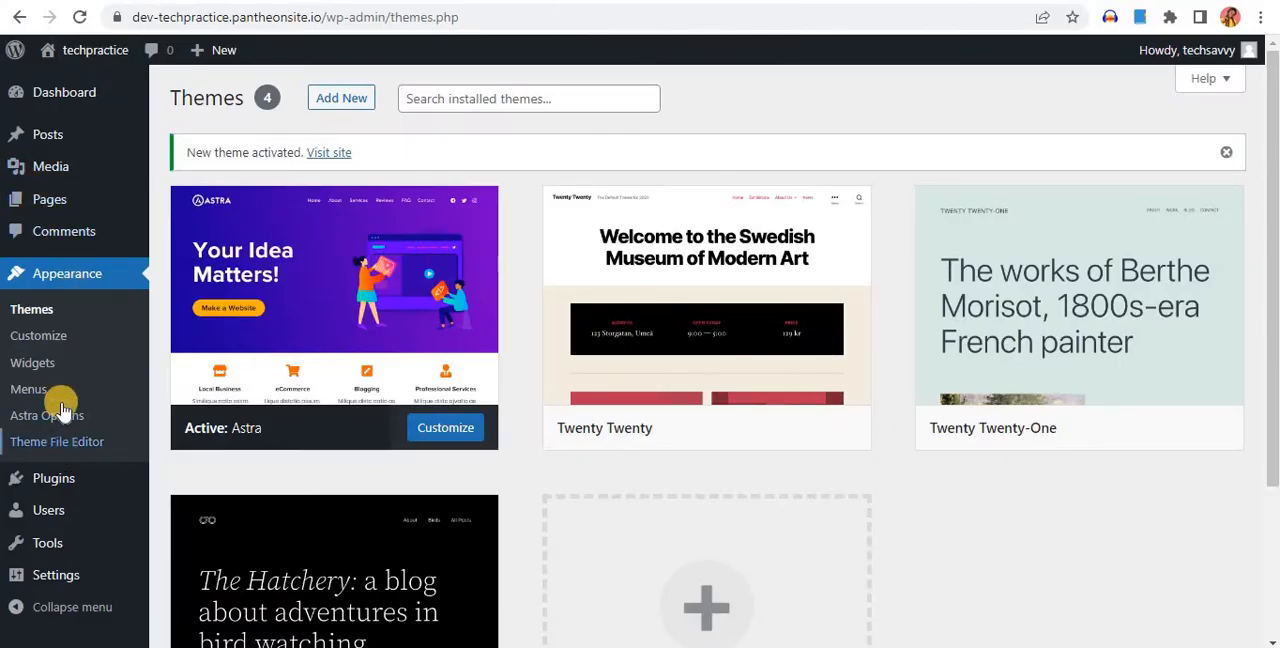
Create and publish a new page titled "Courses" on the techpractice site and return to the list of pages
mouse_move(62, 205)
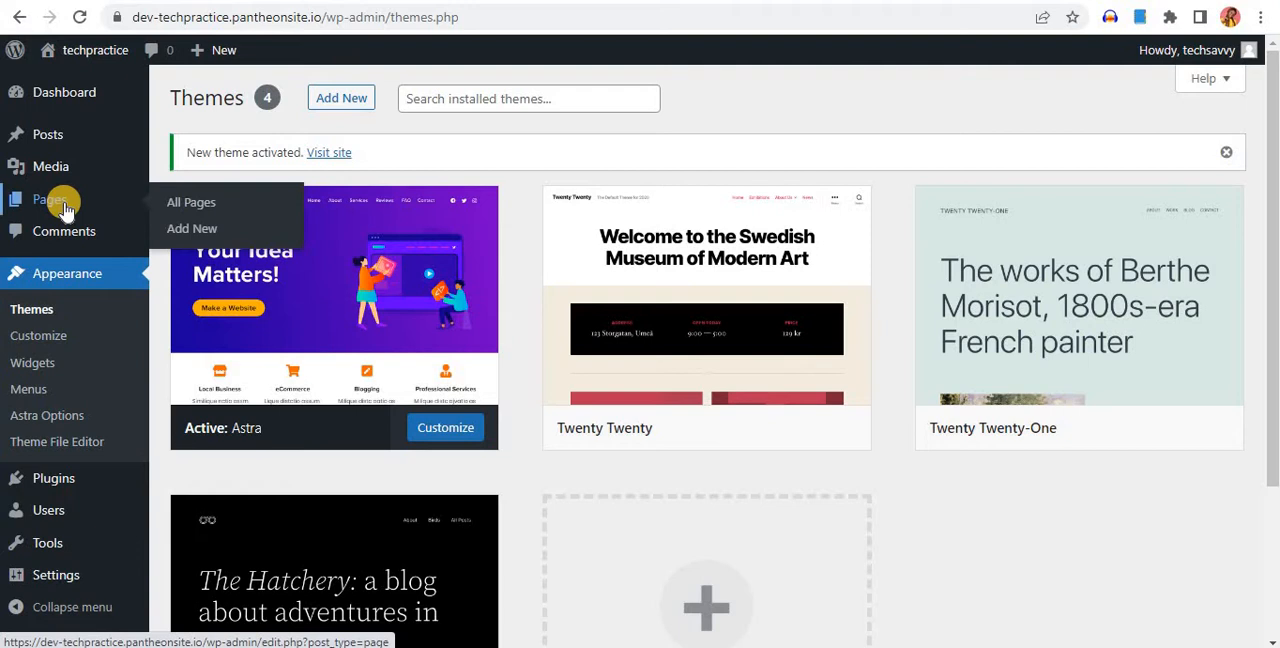
click(197, 232)
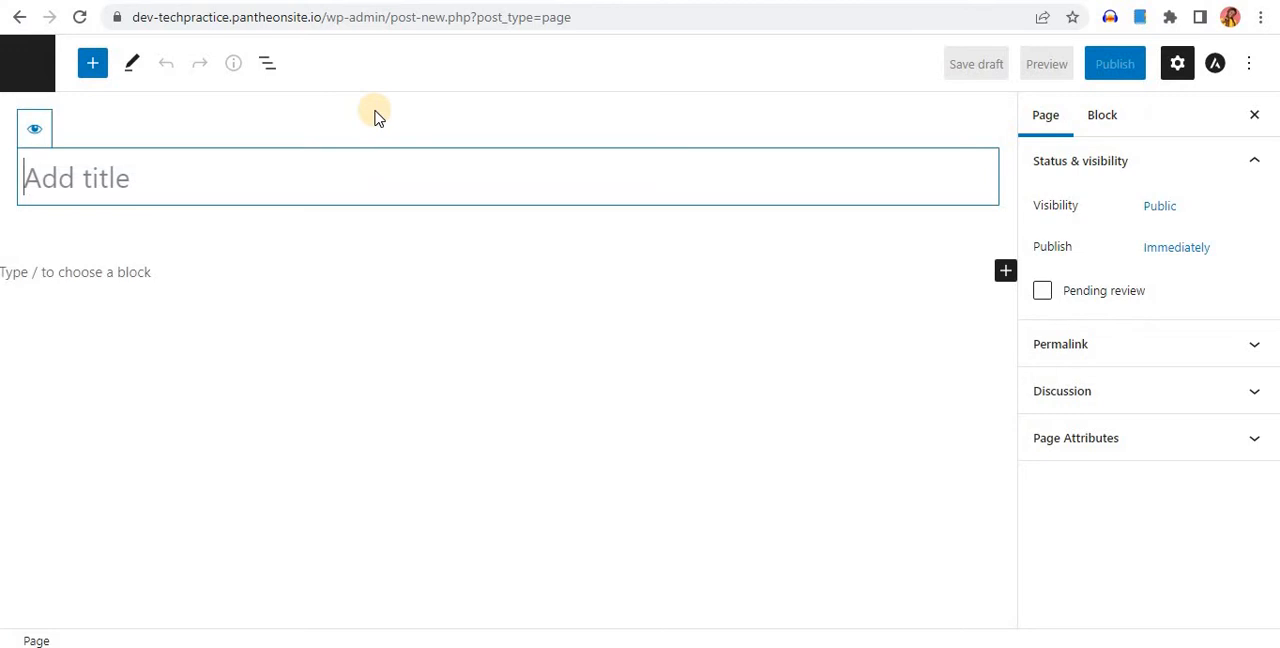
text(Courses)
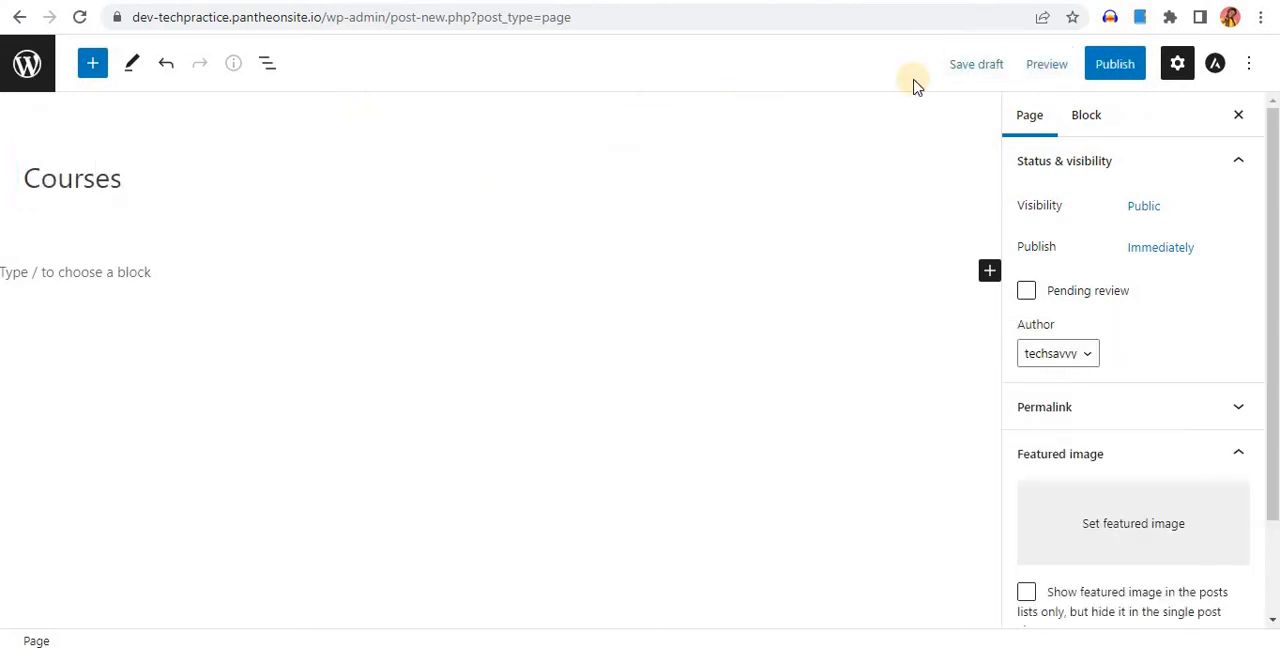
click(1110, 64)
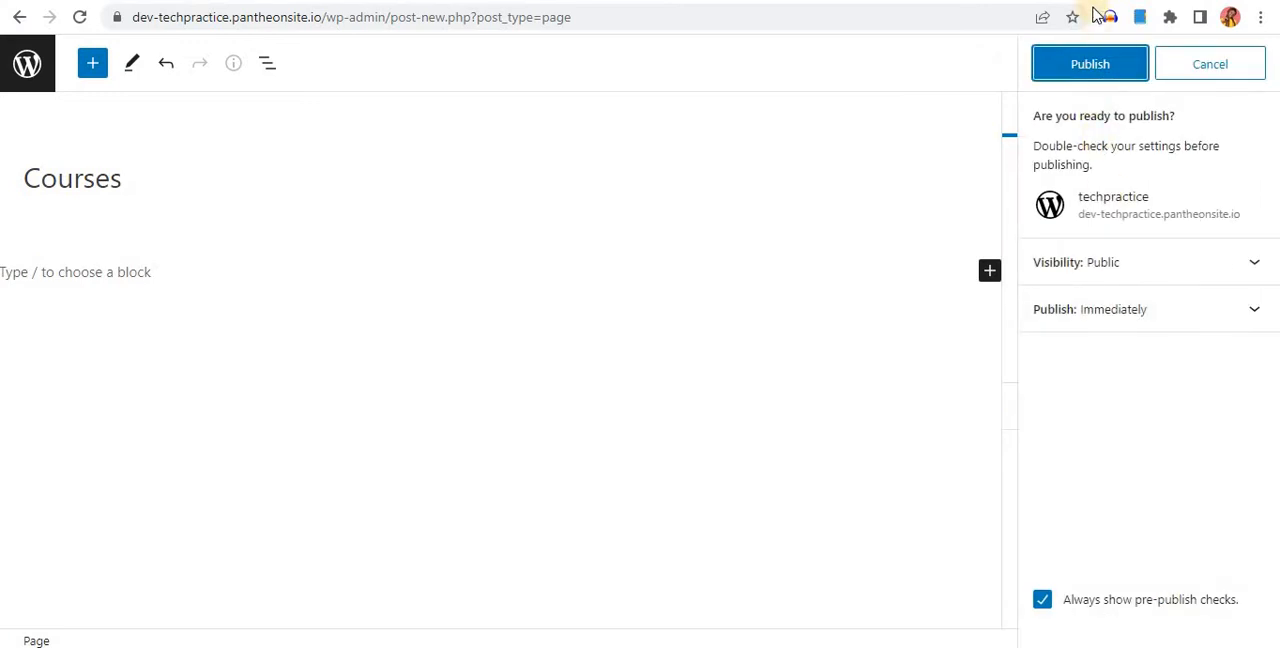
click(1098, 62)
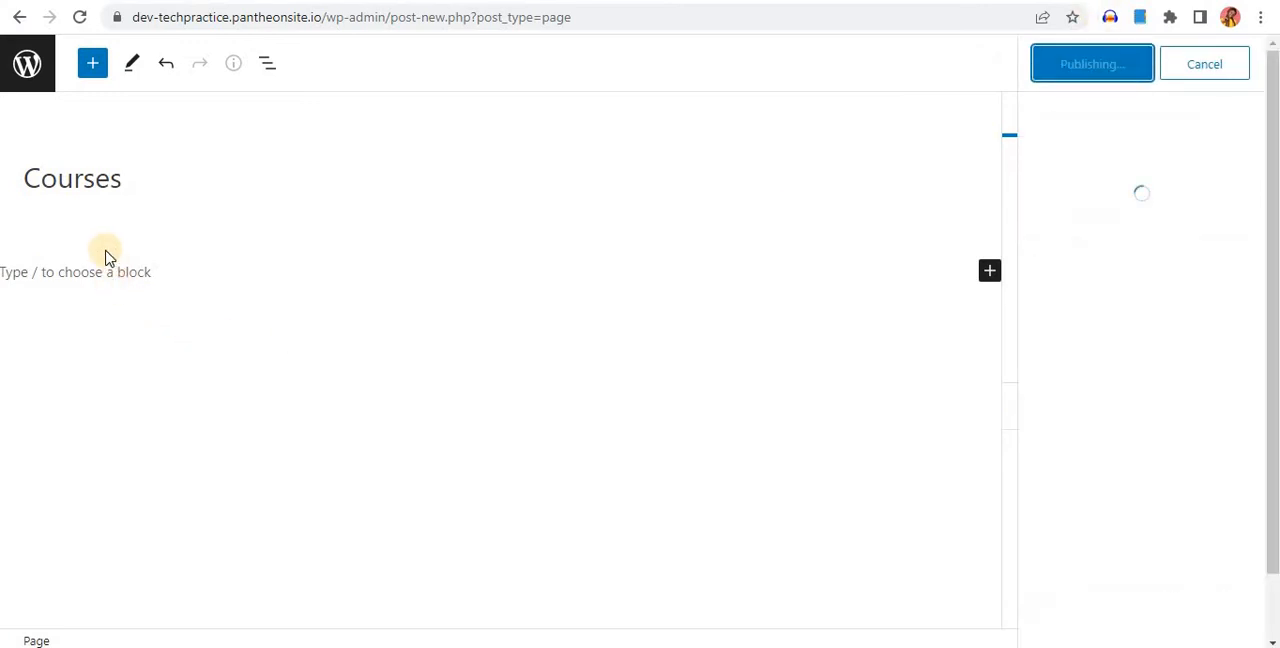
click(30, 64)
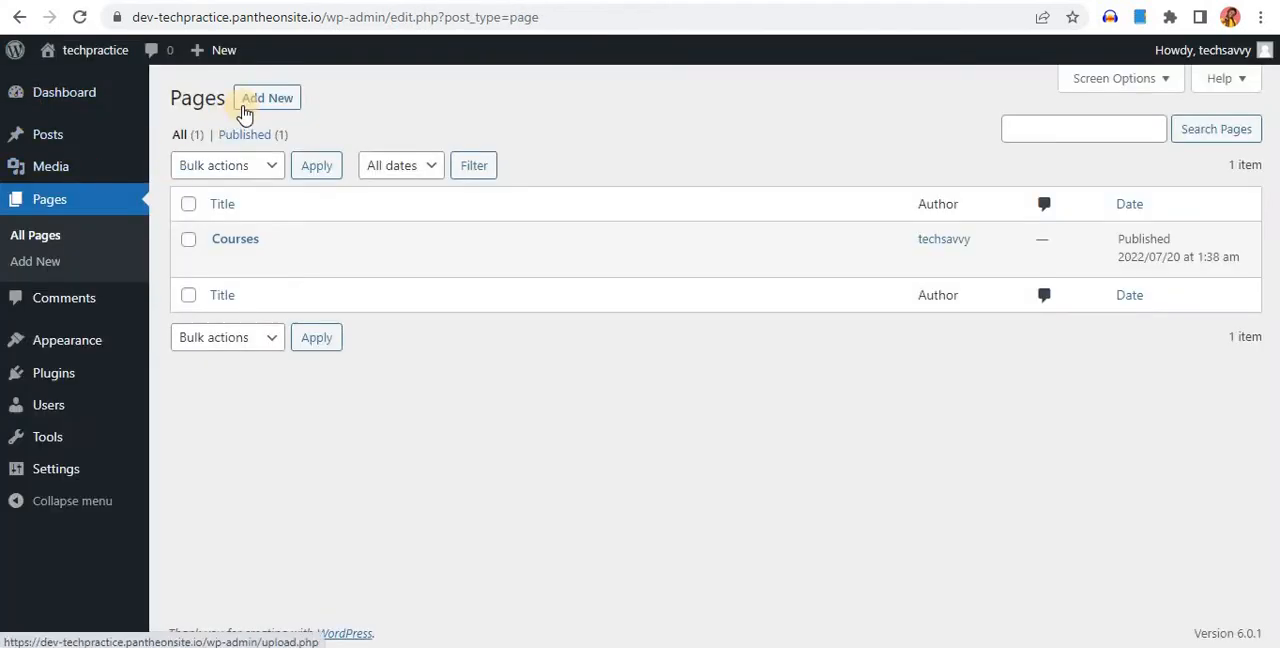
Create and publish a second page titled "Contact us" and leave the page editor
click(260, 102)
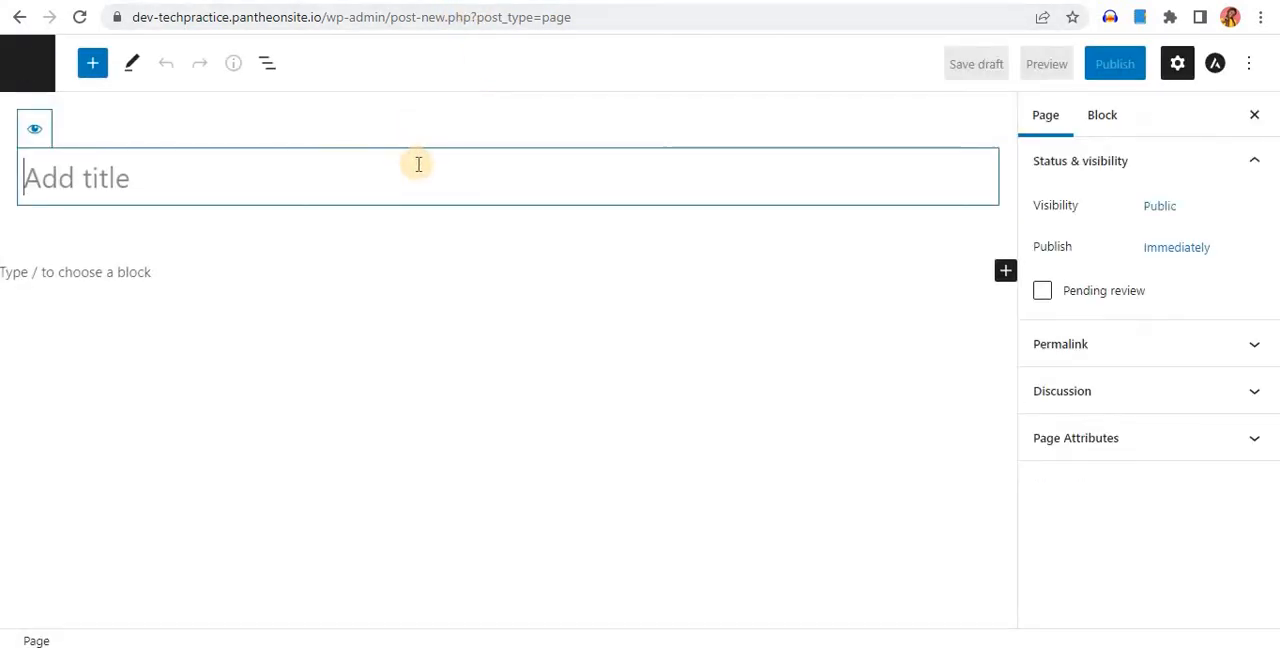
text(Contact us)
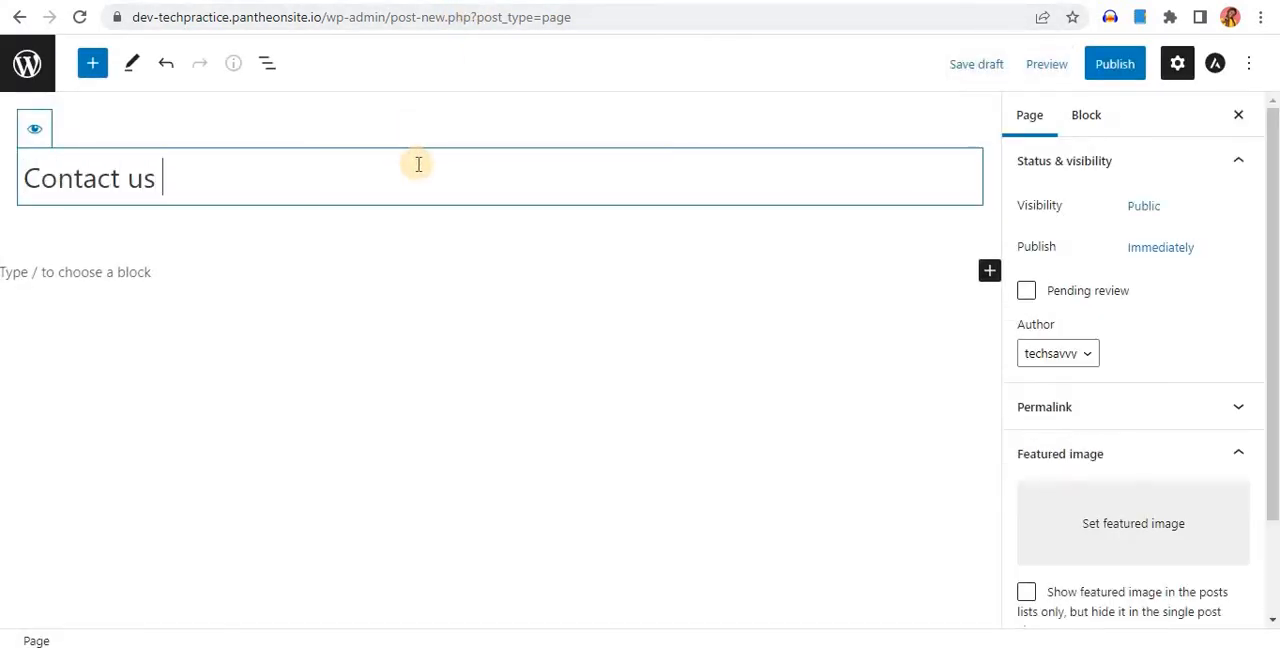
click(1112, 66)
click(1112, 66)
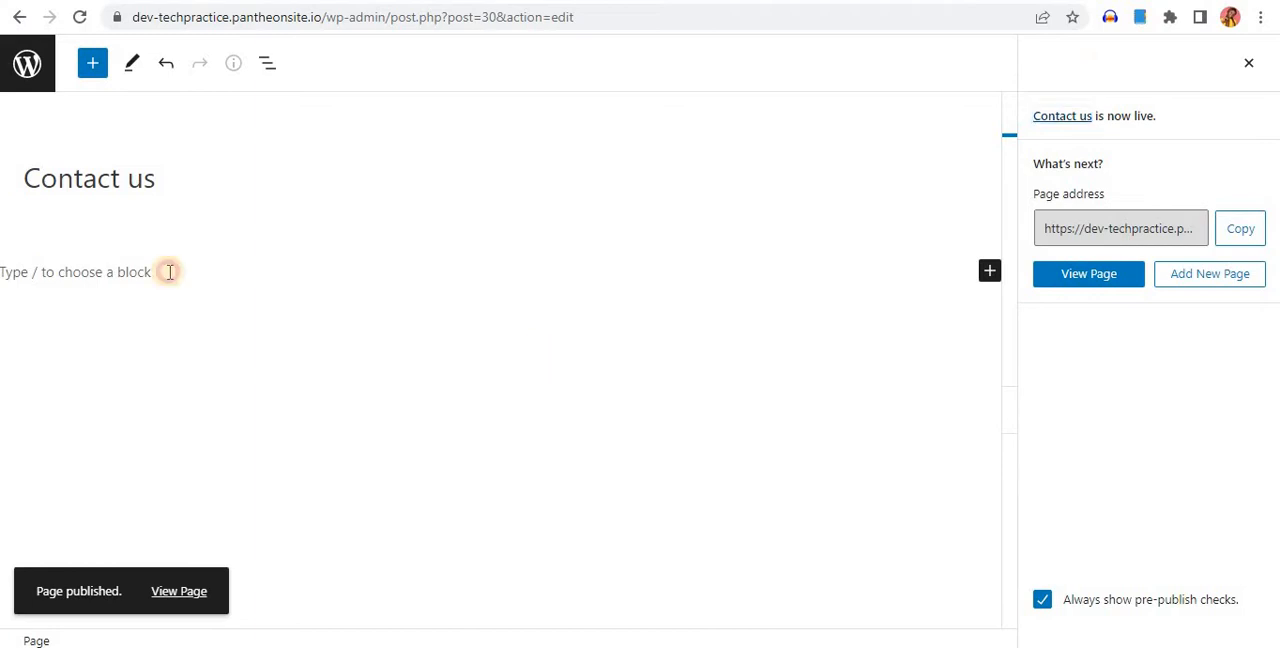
click(14, 66)
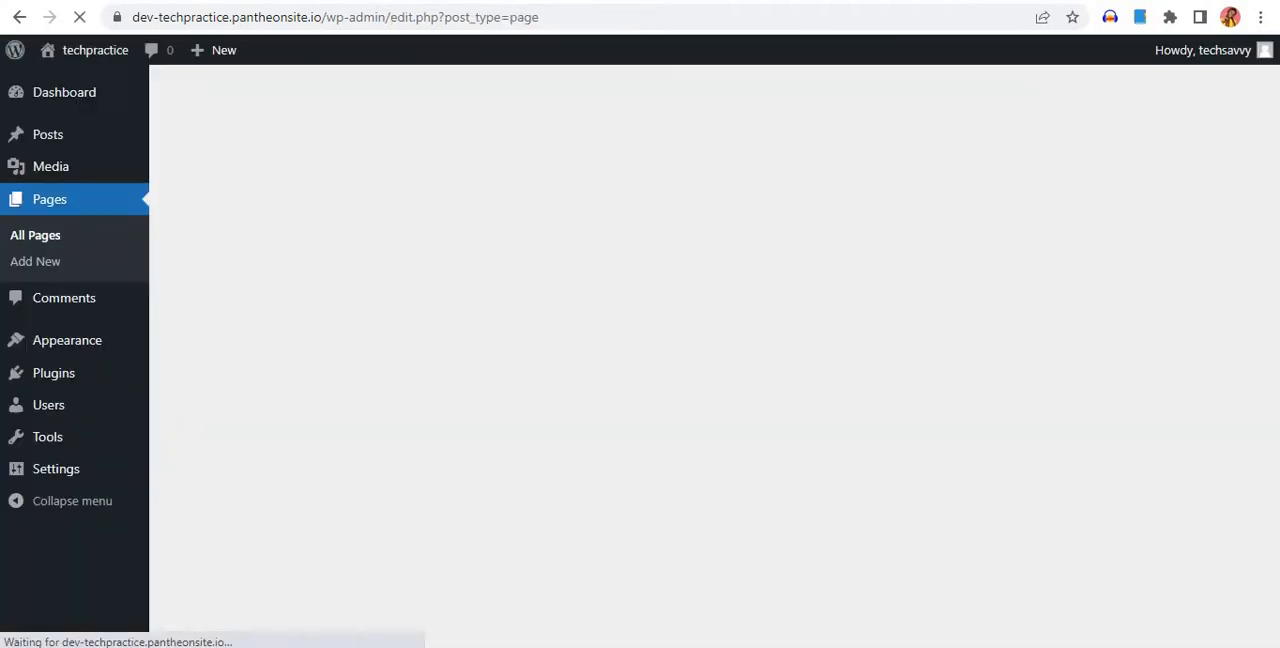
Reload the techpractice site's front page to check it after publishing the Courses and Contact us pages
click(100, 1)
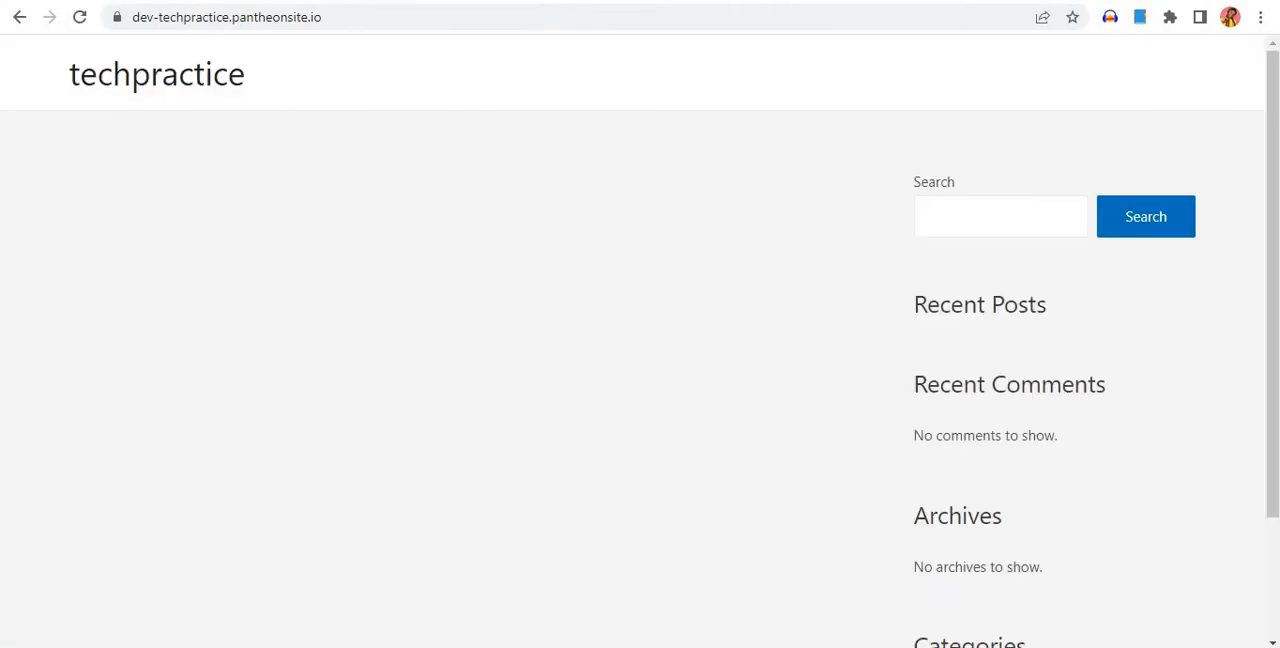
click(81, 19)
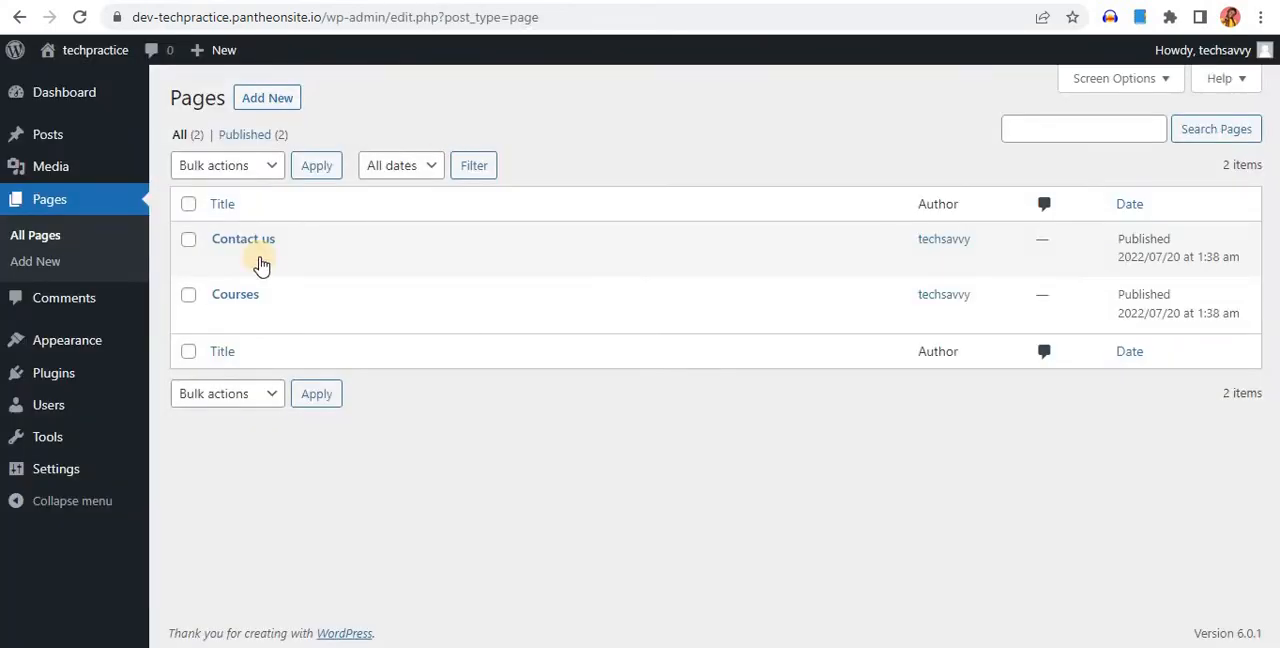
Go to the site's menu management in the WordPress dashboard and review the existing NAV BAR menu and its settings
mouse_move(45, 338)
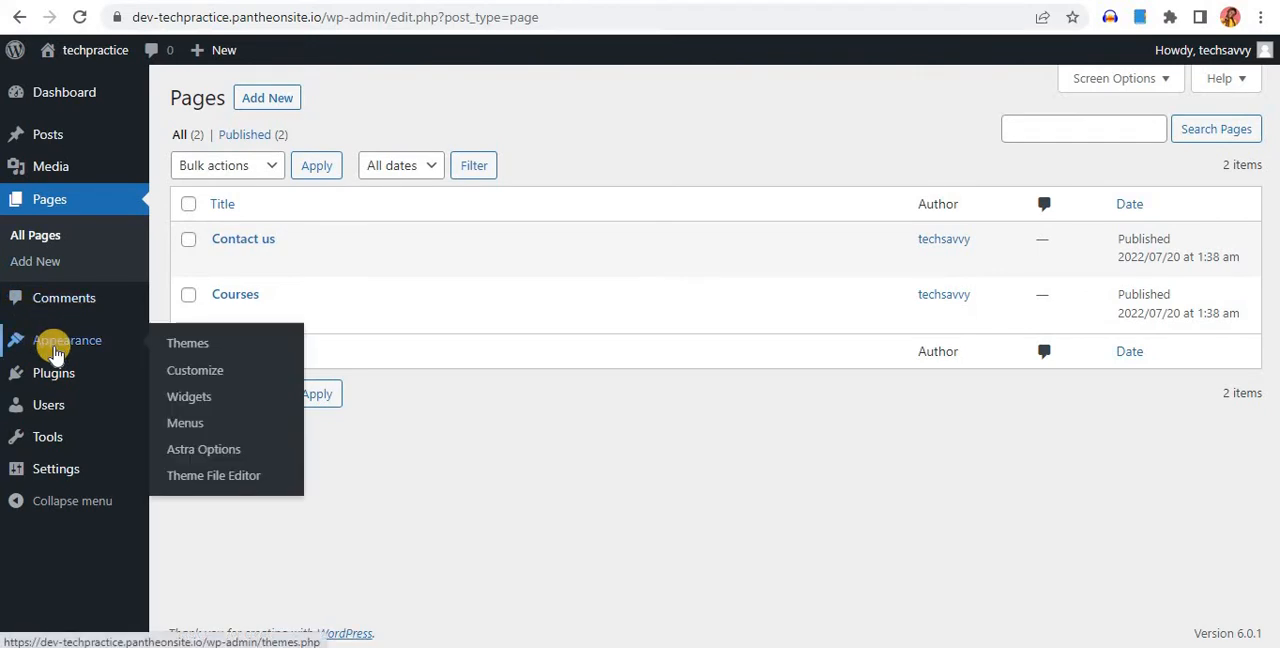
click(200, 424)
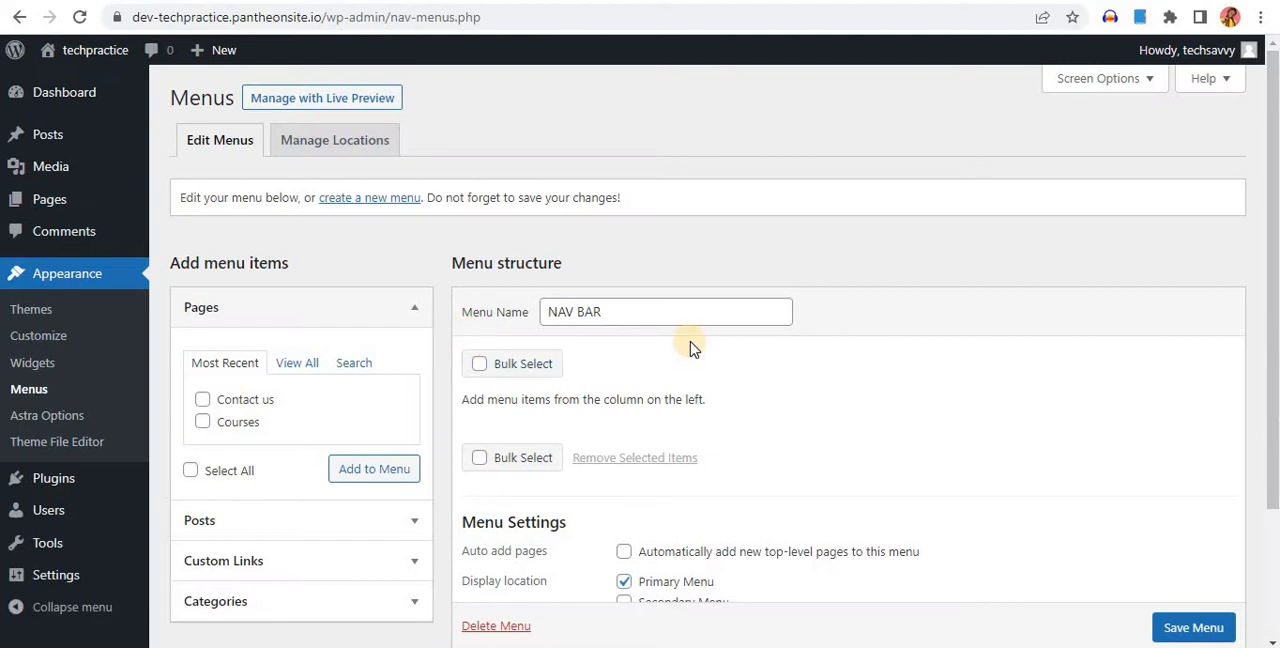
scroll(689, 346, down, 1)
click(656, 220)
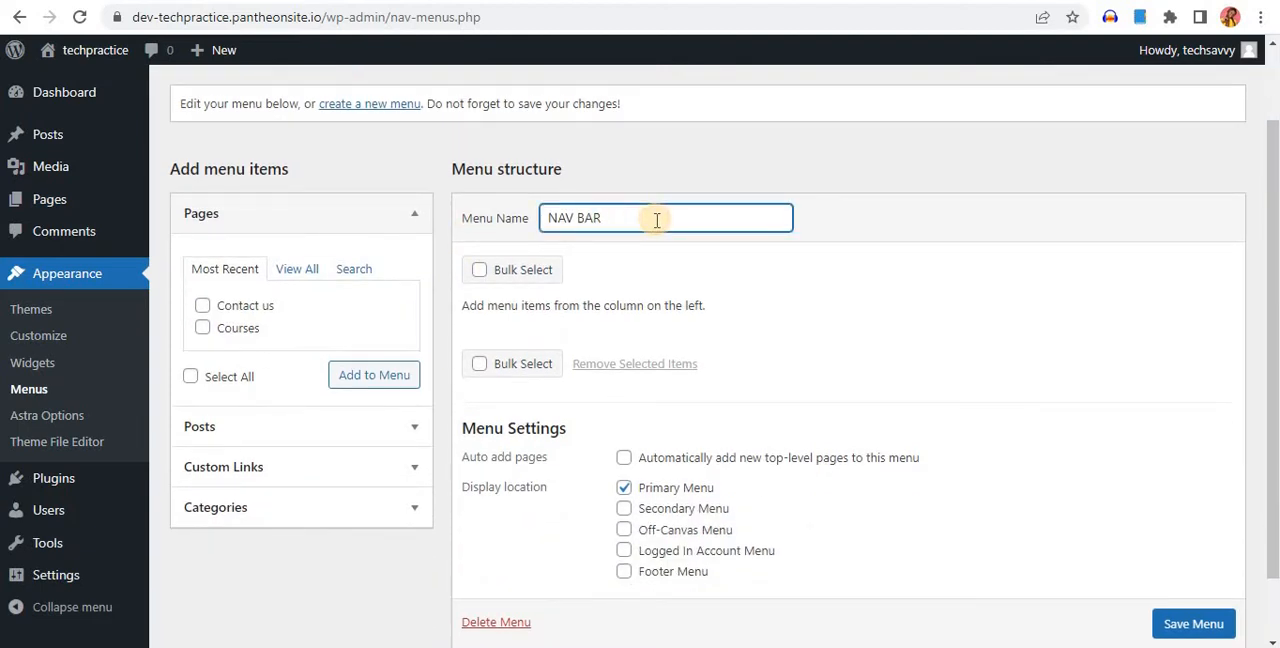
scroll(656, 220, up, 1)
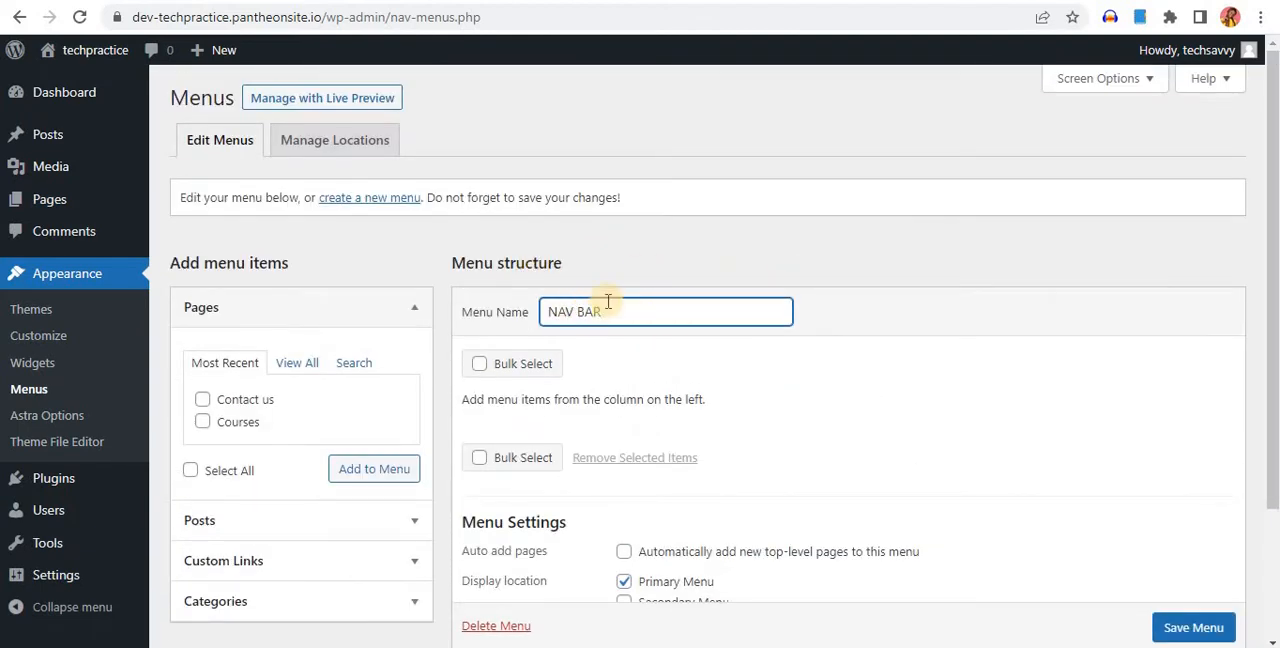
click(624, 257)
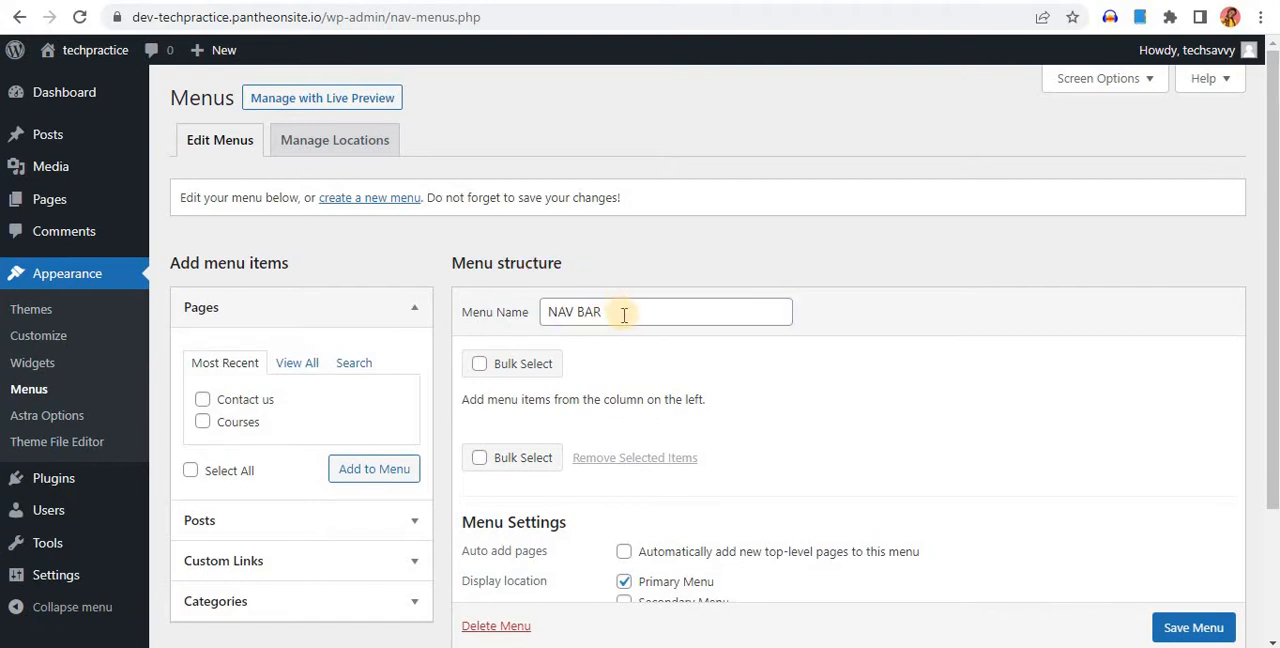
click(620, 314)
click(660, 246)
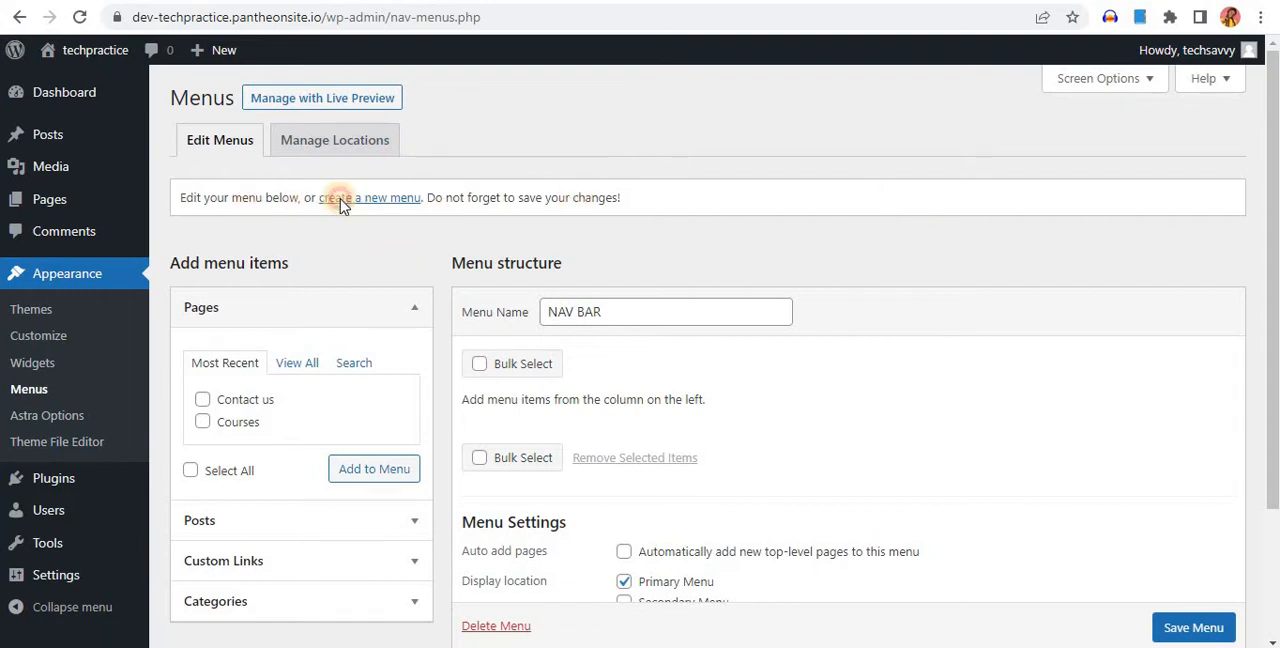
Create a new menu named "NAVIGATION" with Primary Menu as its display location
click(393, 199)
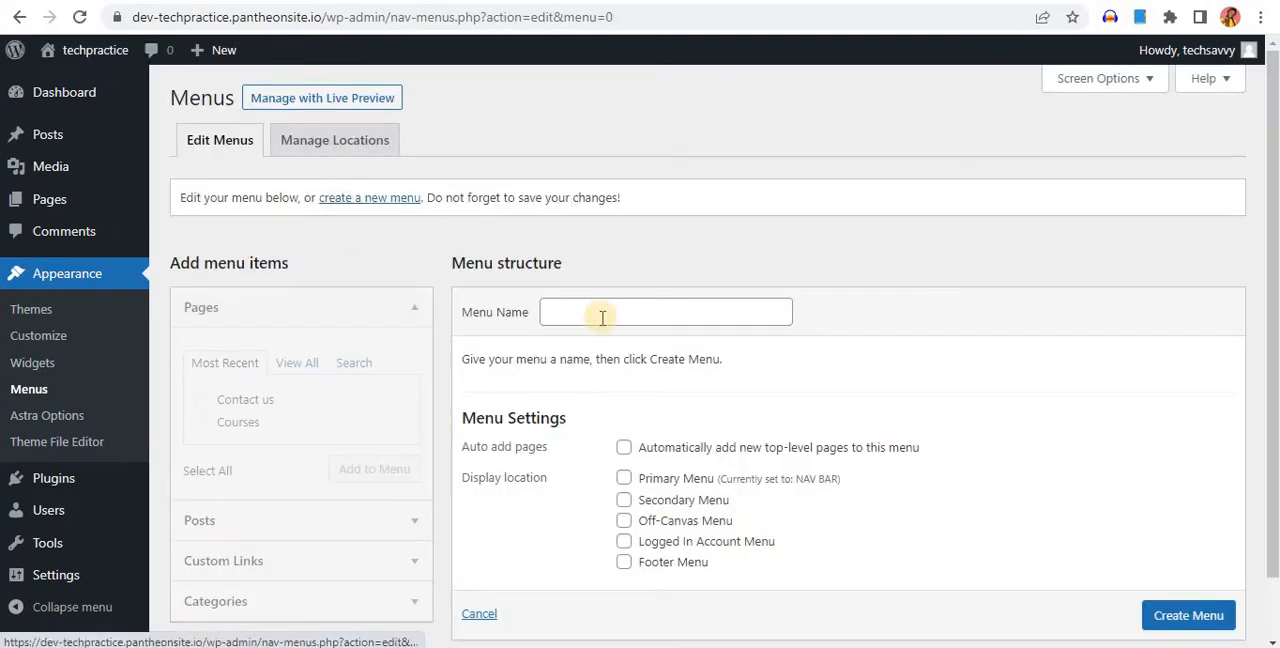
click(620, 318)
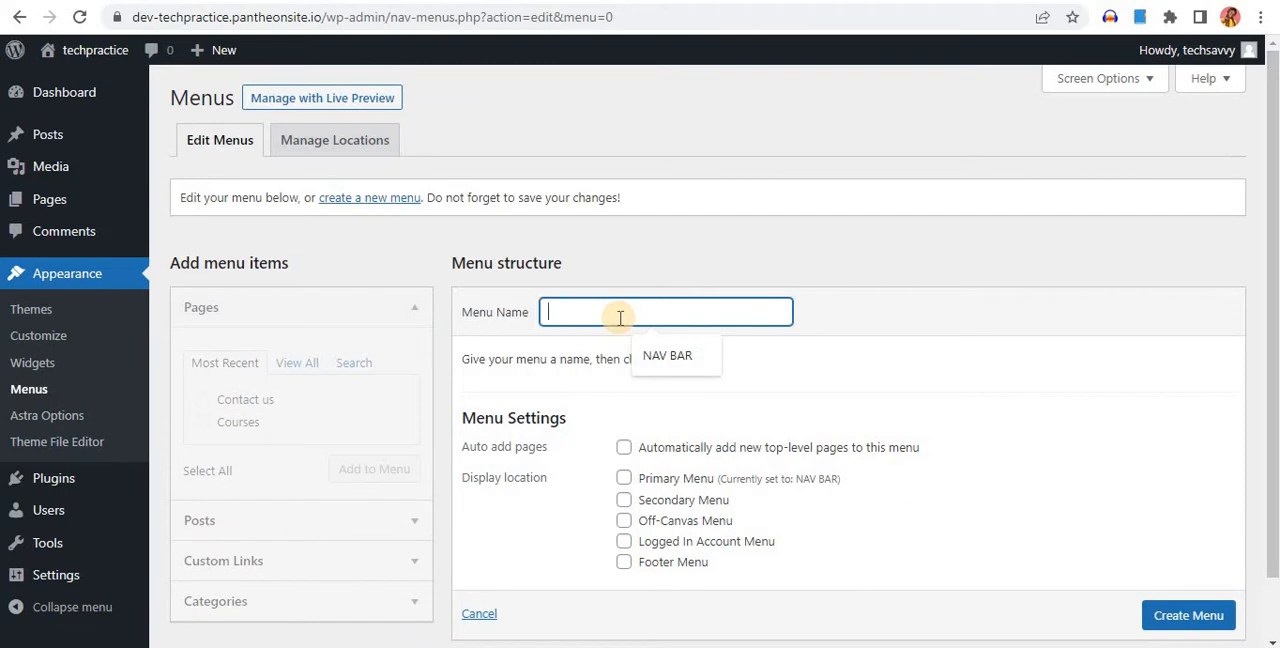
text(NJAV)
key(BackSpace)
text(AVIGATION)
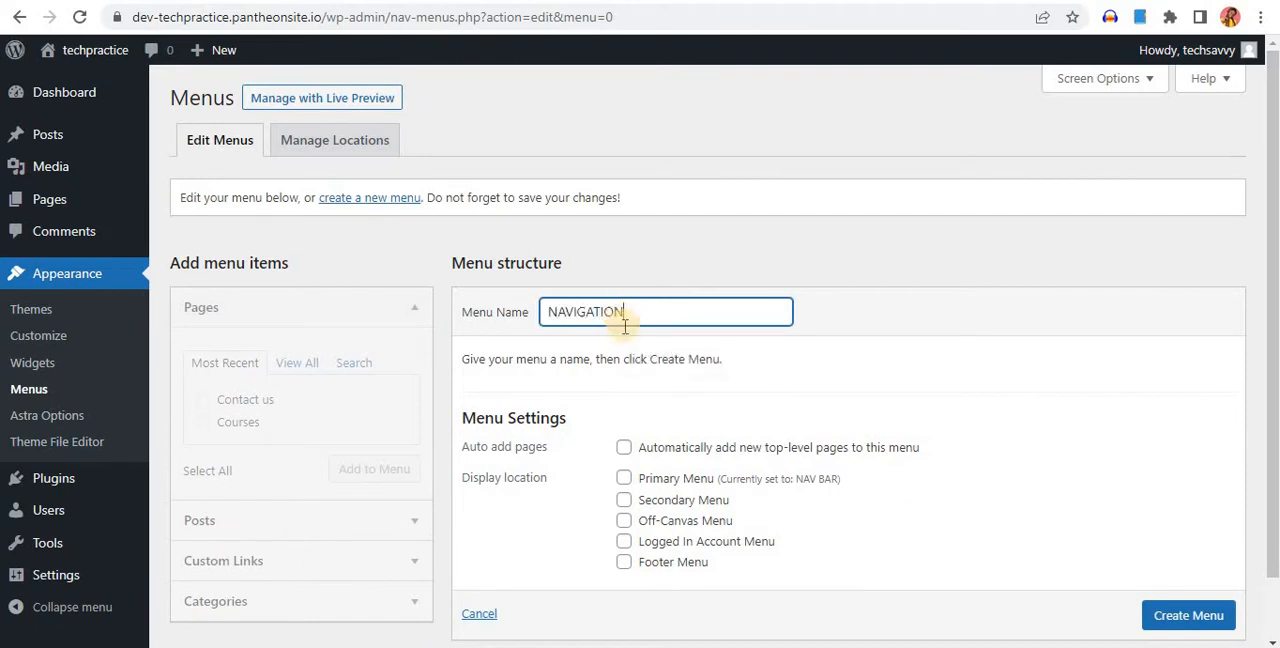
scroll(630, 435, down, 2)
click(623, 409)
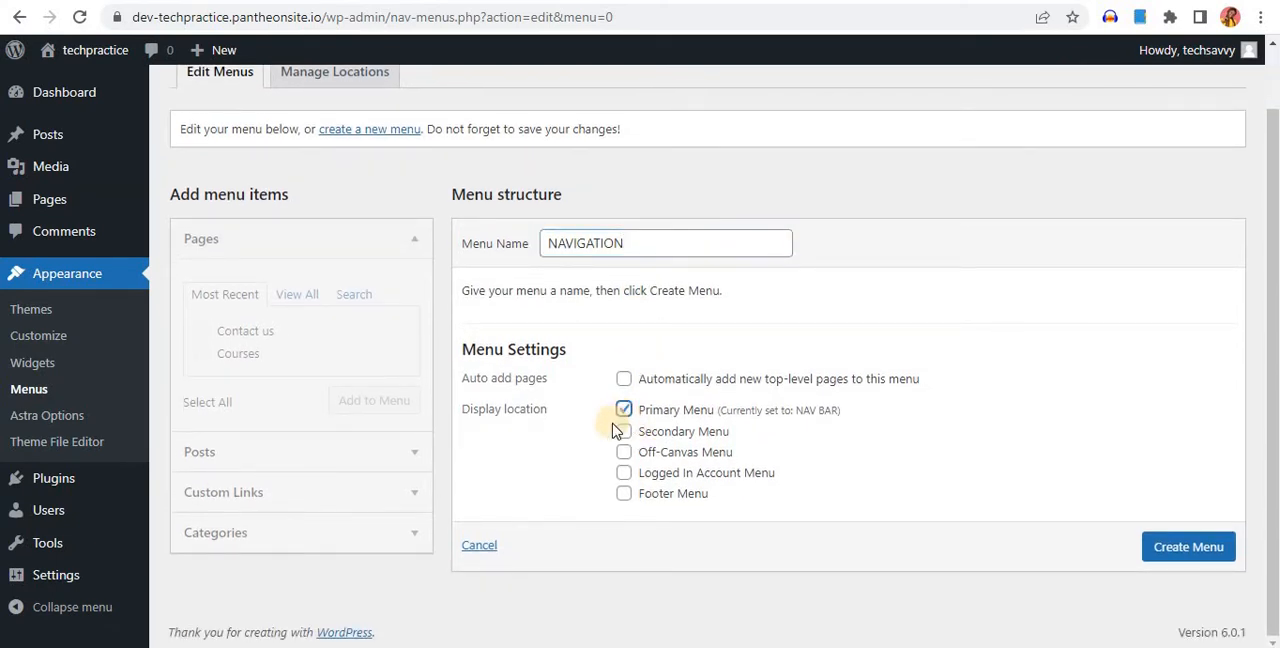
click(1165, 556)
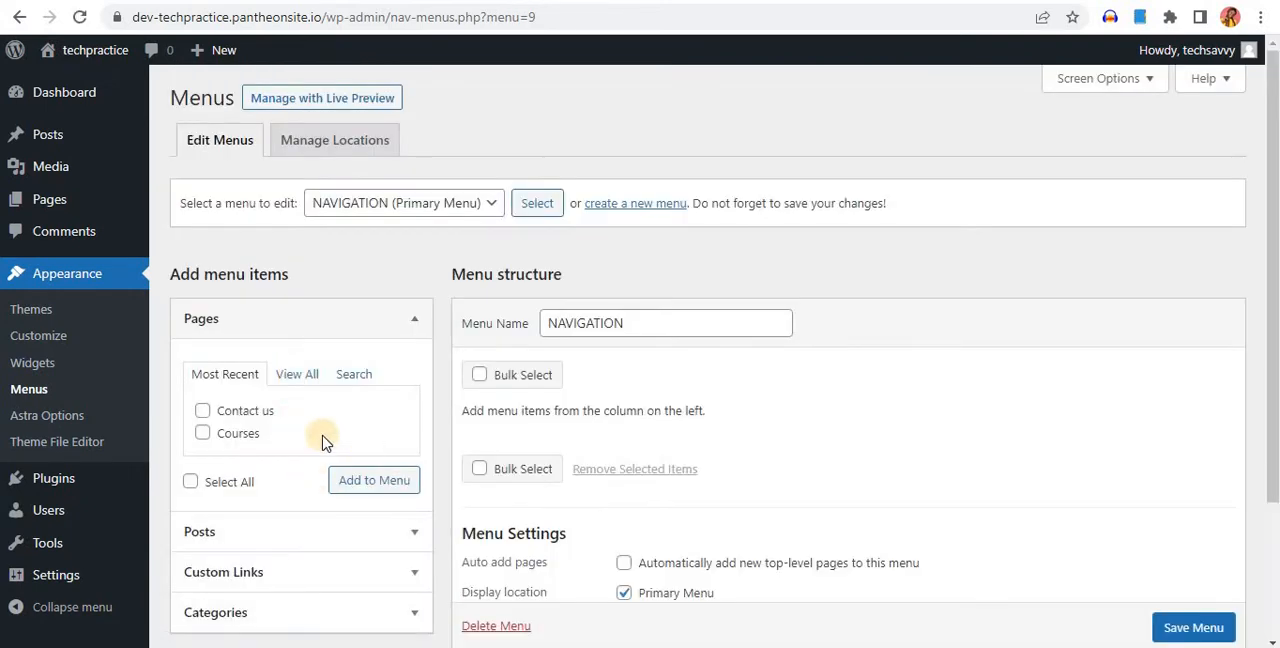
Add the Contact us and Courses pages as items of the NAVIGATION menu
click(203, 411)
click(203, 433)
click(376, 481)
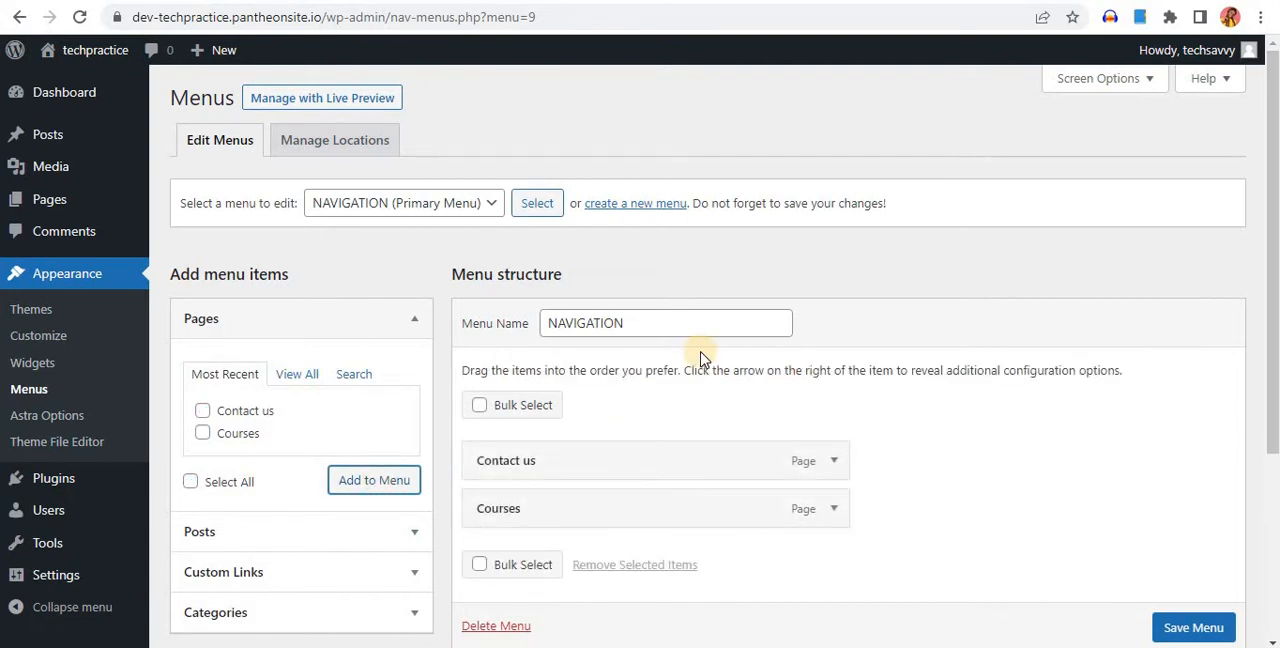
Move the Courses item above Contact us in the NAVIGATION menu and save the menu
scroll(615, 378, down, 2)
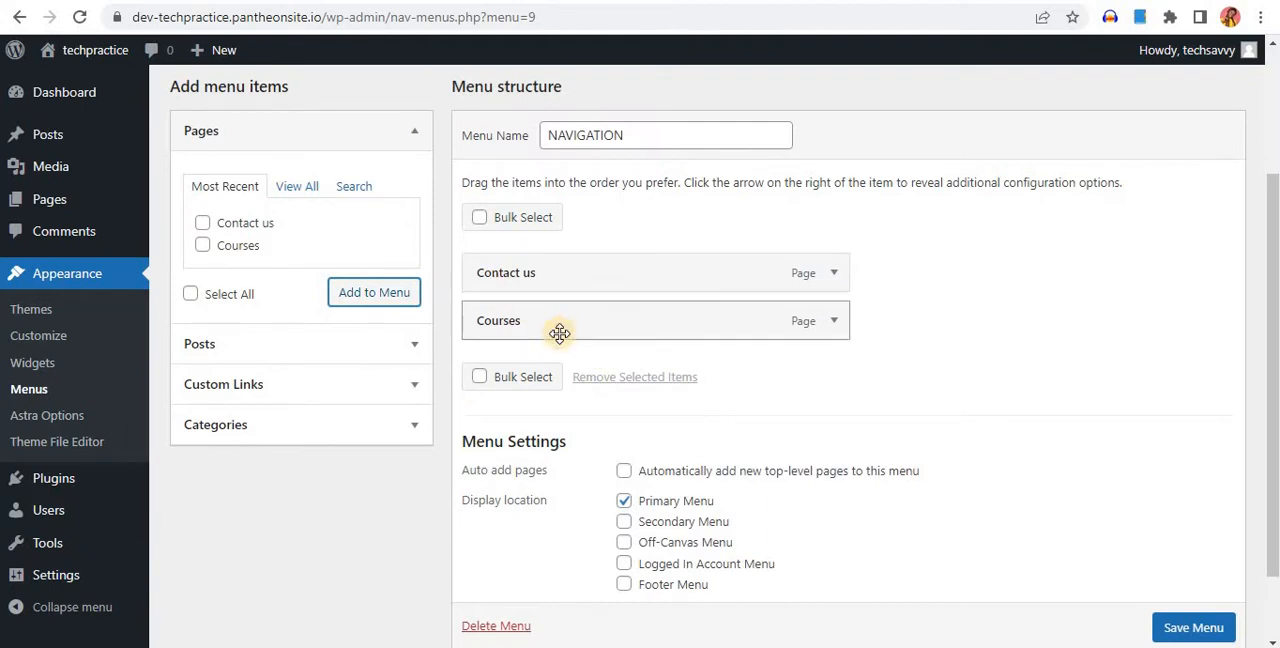
drag(559, 333, 557, 272)
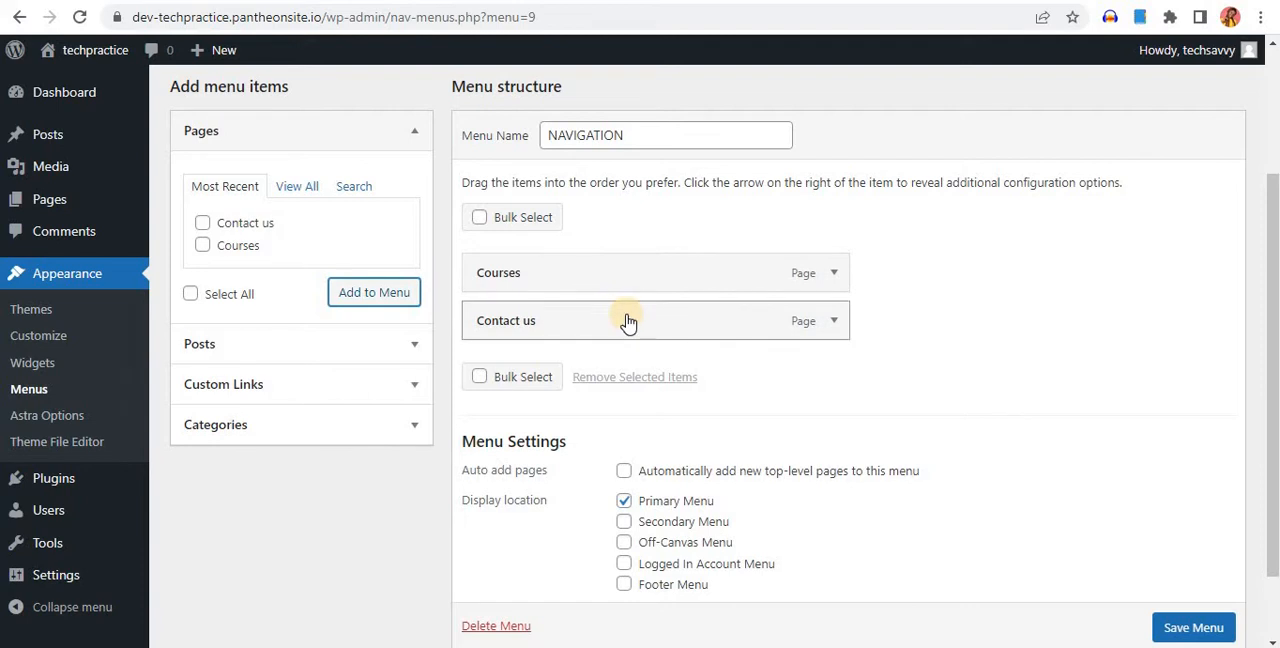
scroll(1189, 623, down, 1)
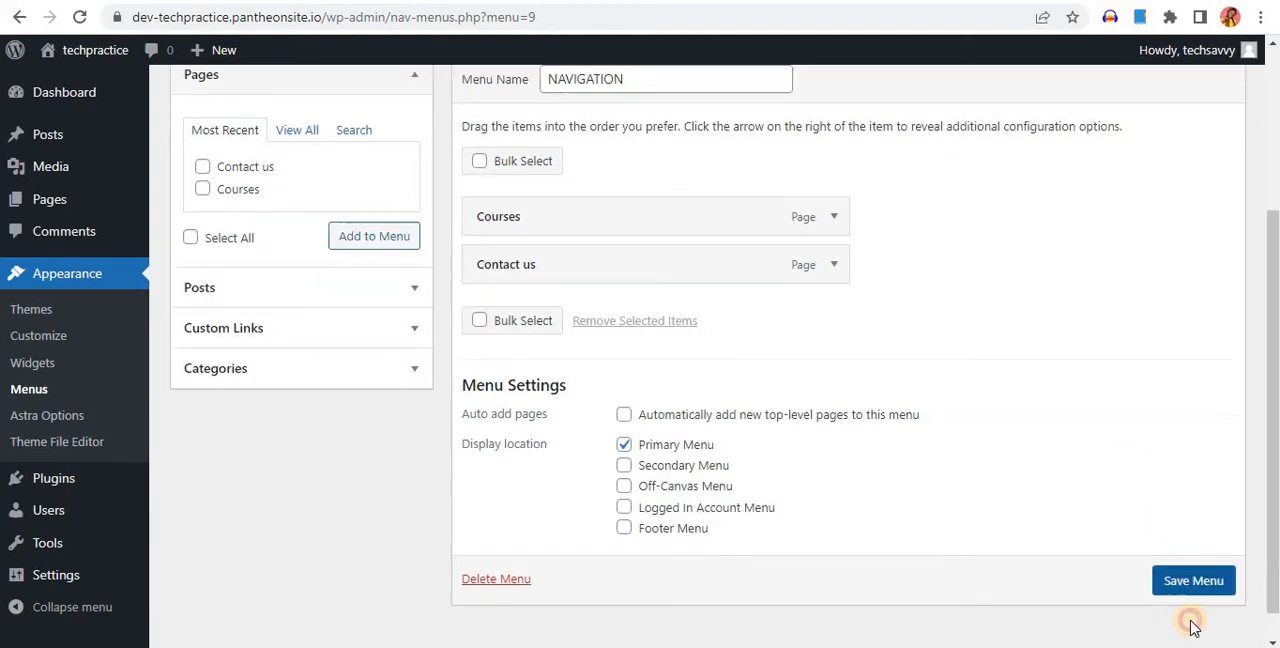
click(1190, 585)
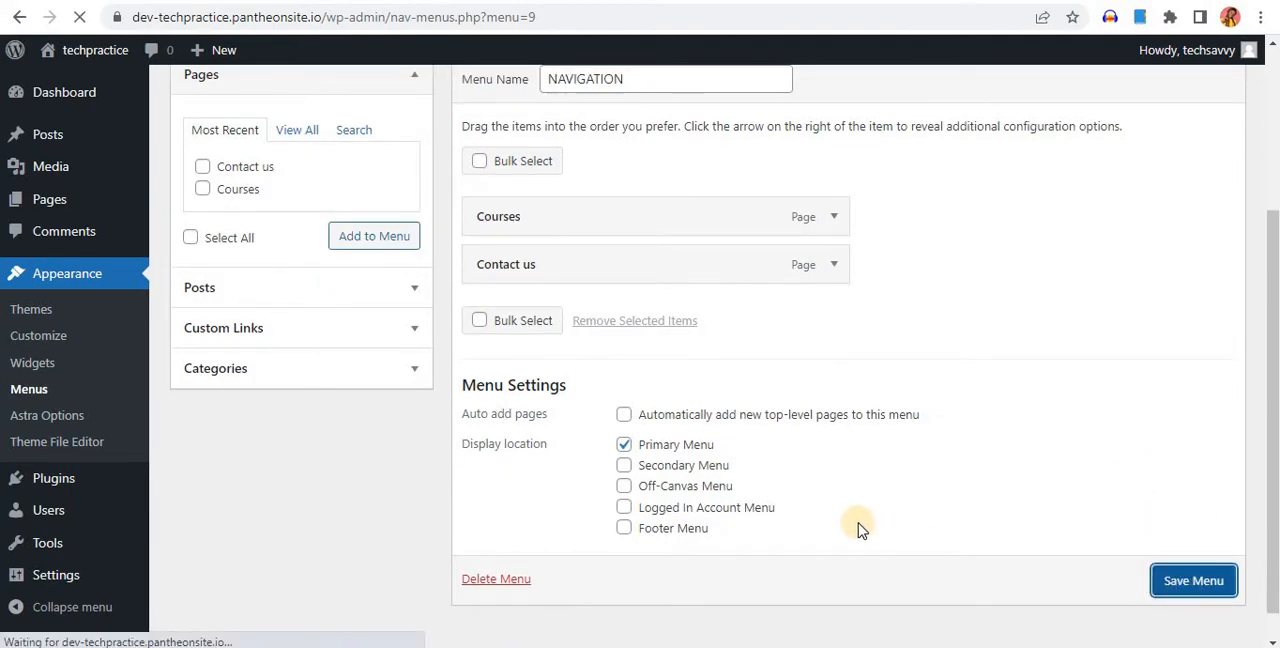
scroll(857, 600, down, 3)
scroll(786, 434, up, 3)
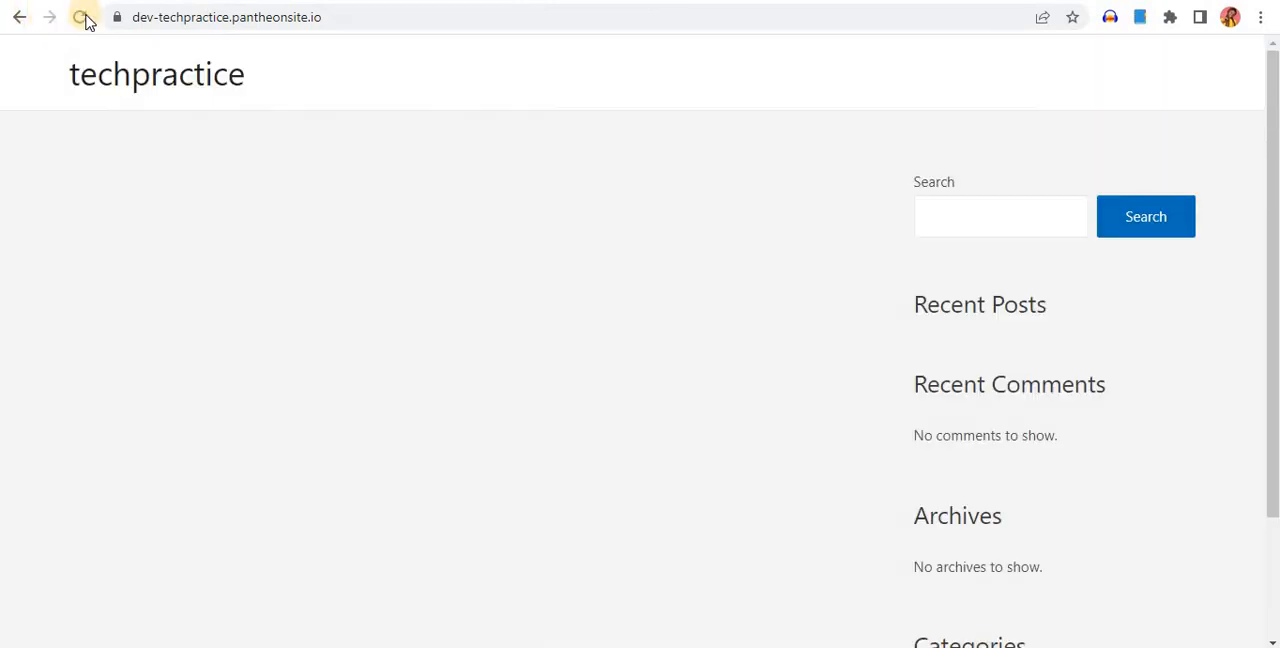
click(80, 17)
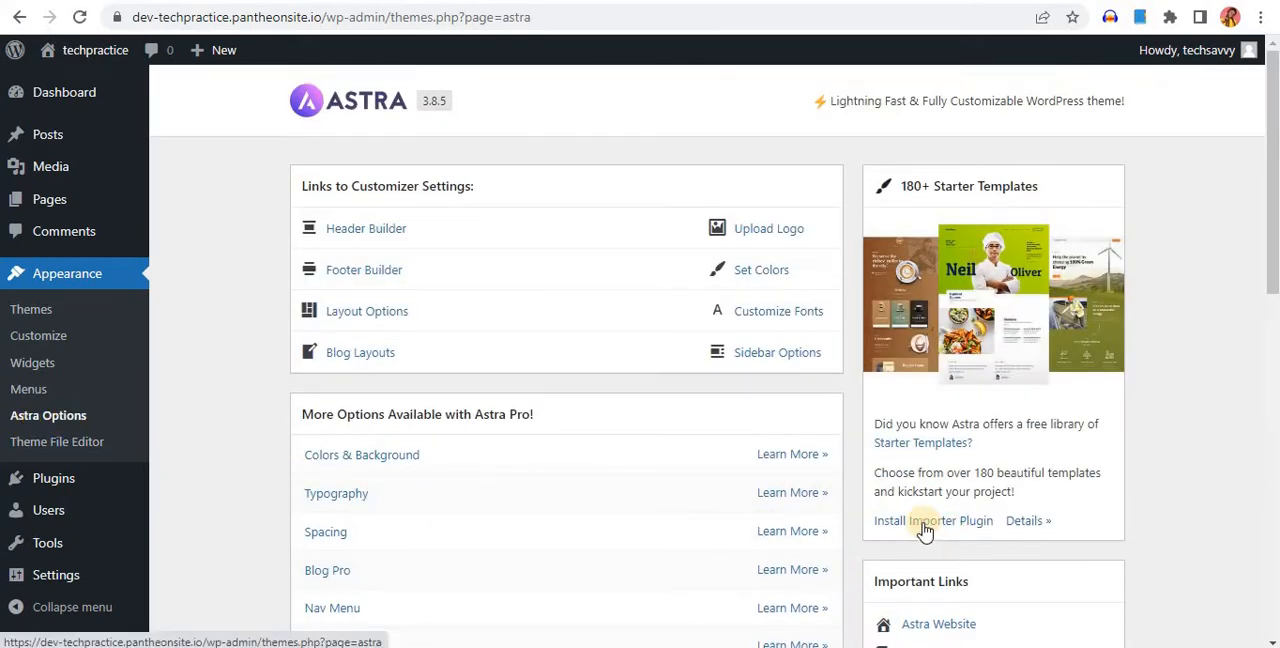
Install the Starter Templates importer plugin from the Astra options and view its Getting Started page
scroll(925, 533, down, 2)
click(926, 338)
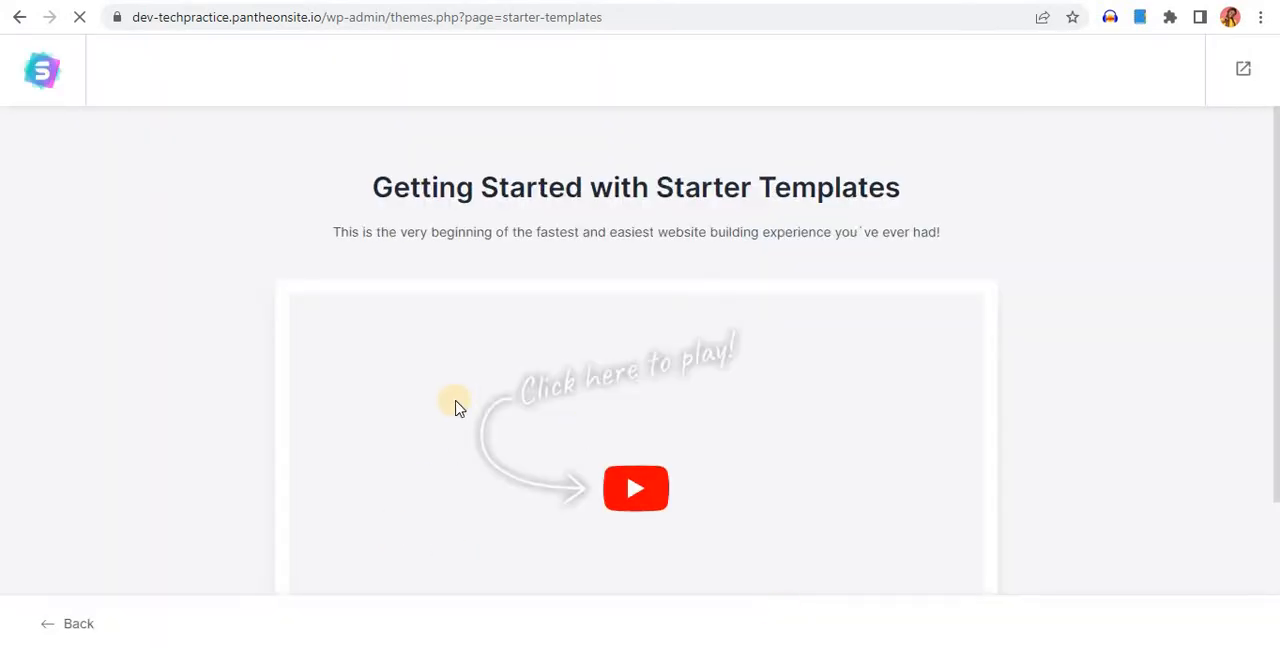
scroll(617, 344, down, 2)
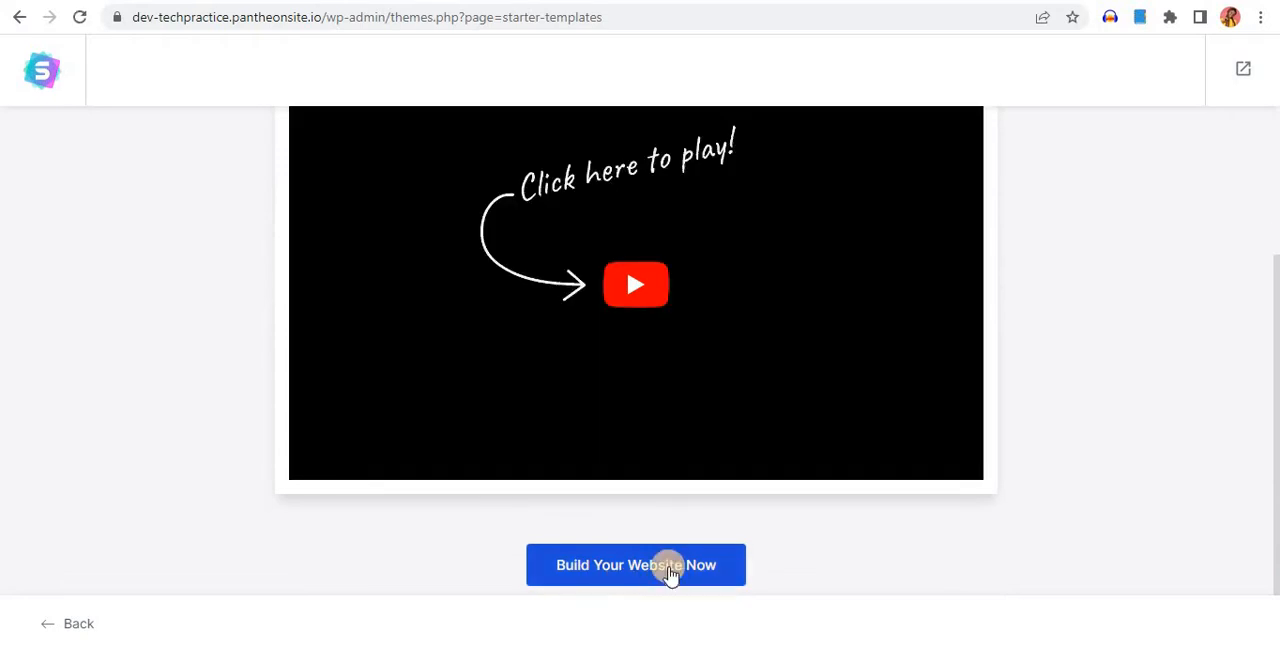
Start building the website with Elementor as the page builder and choose the free eBook Author starter template
click(668, 566)
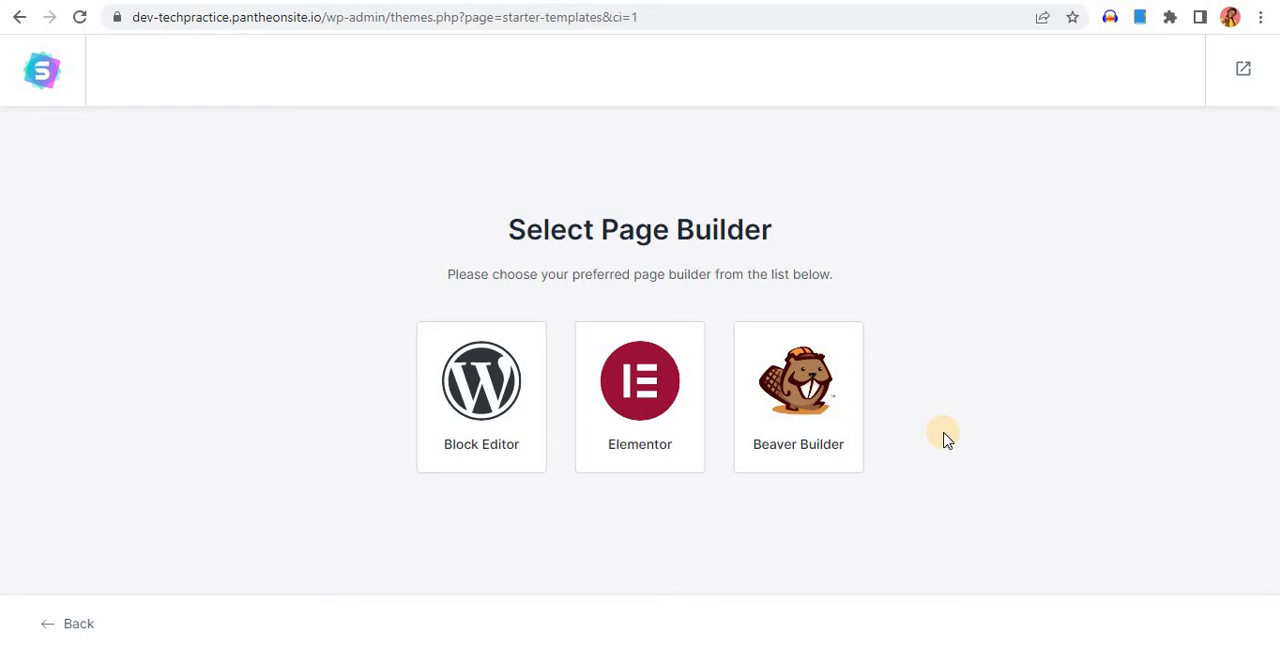
click(658, 385)
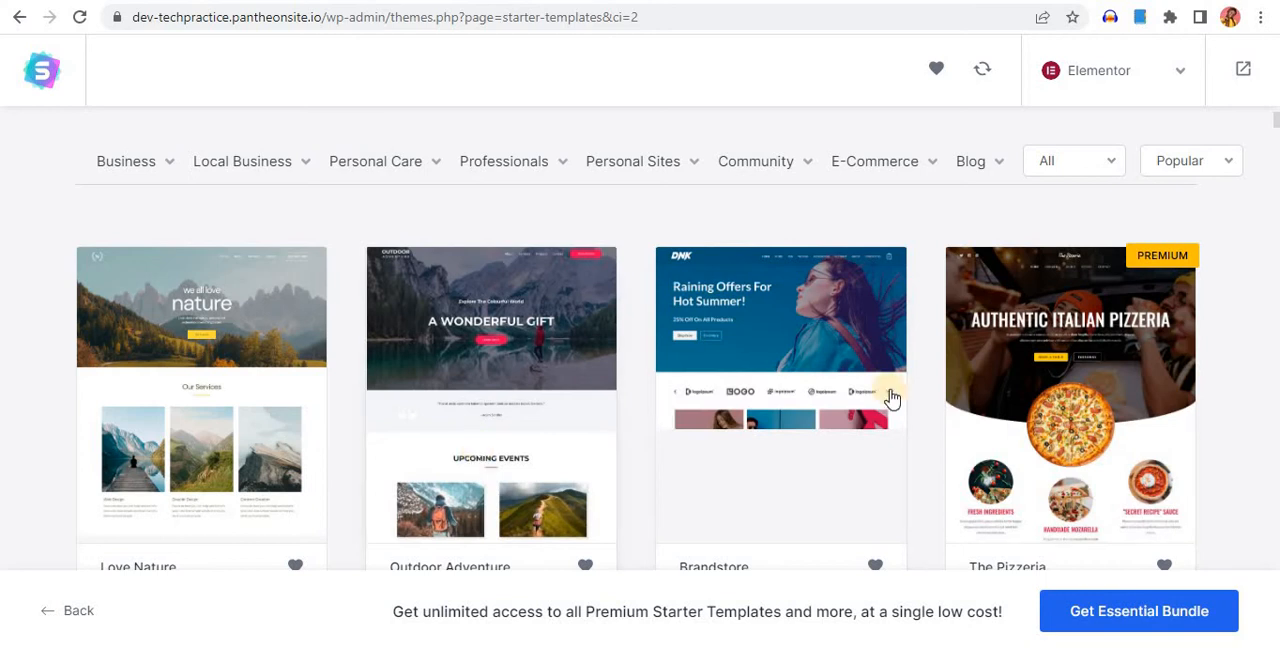
scroll(610, 400, down, 3)
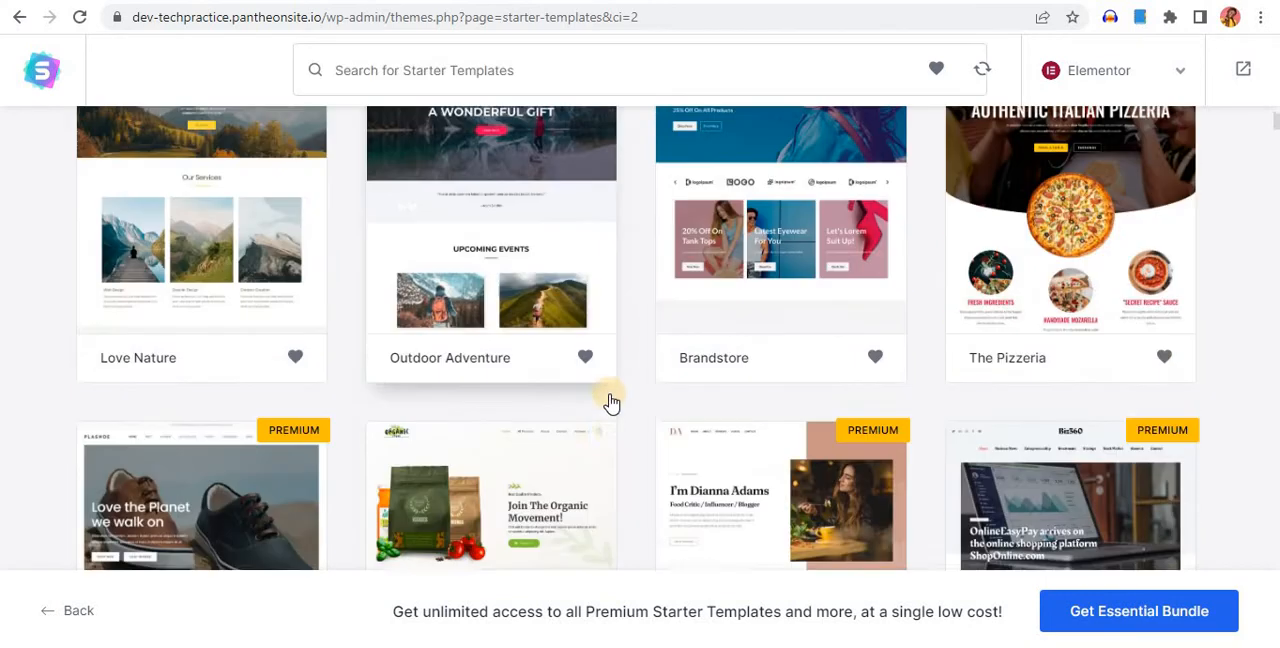
scroll(610, 400, up, 3)
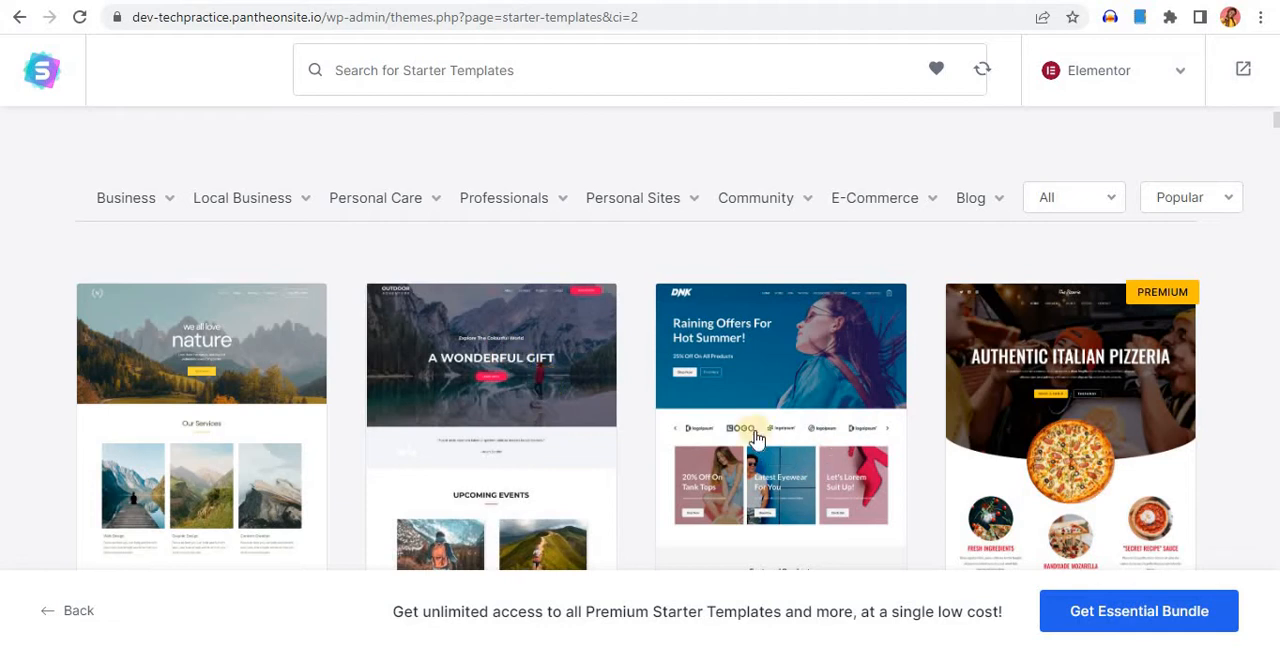
scroll(673, 440, down, 5)
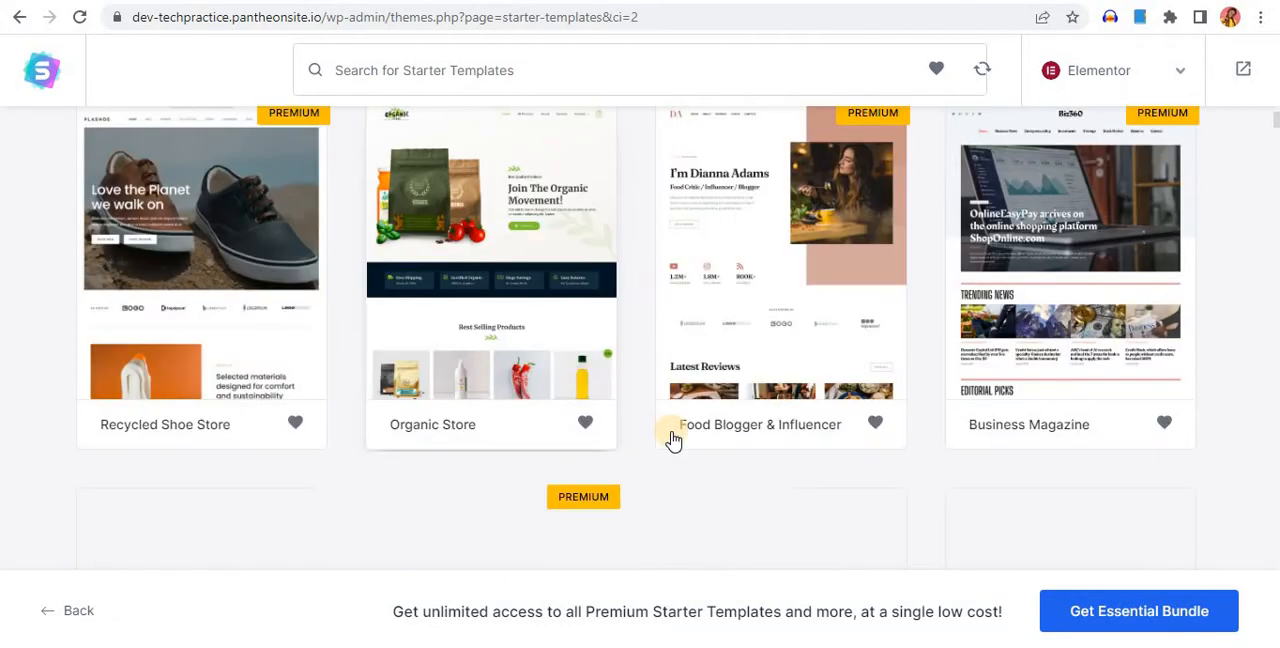
scroll(673, 440, up, 1)
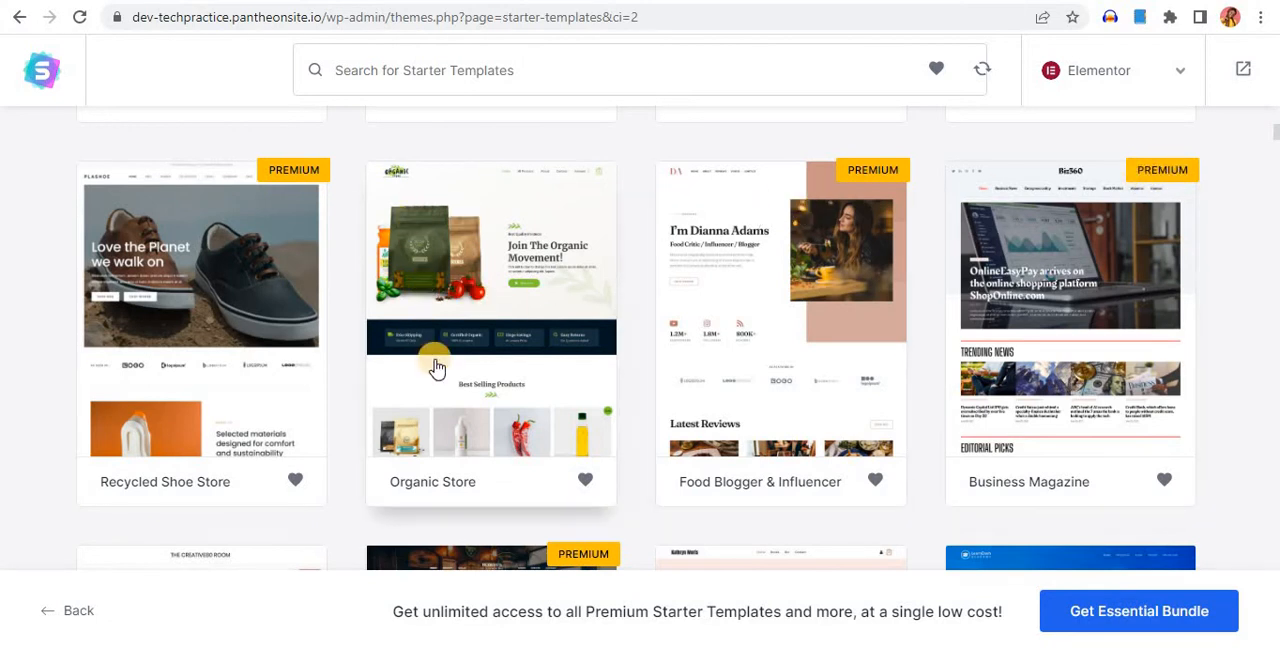
scroll(437, 368, down, 3)
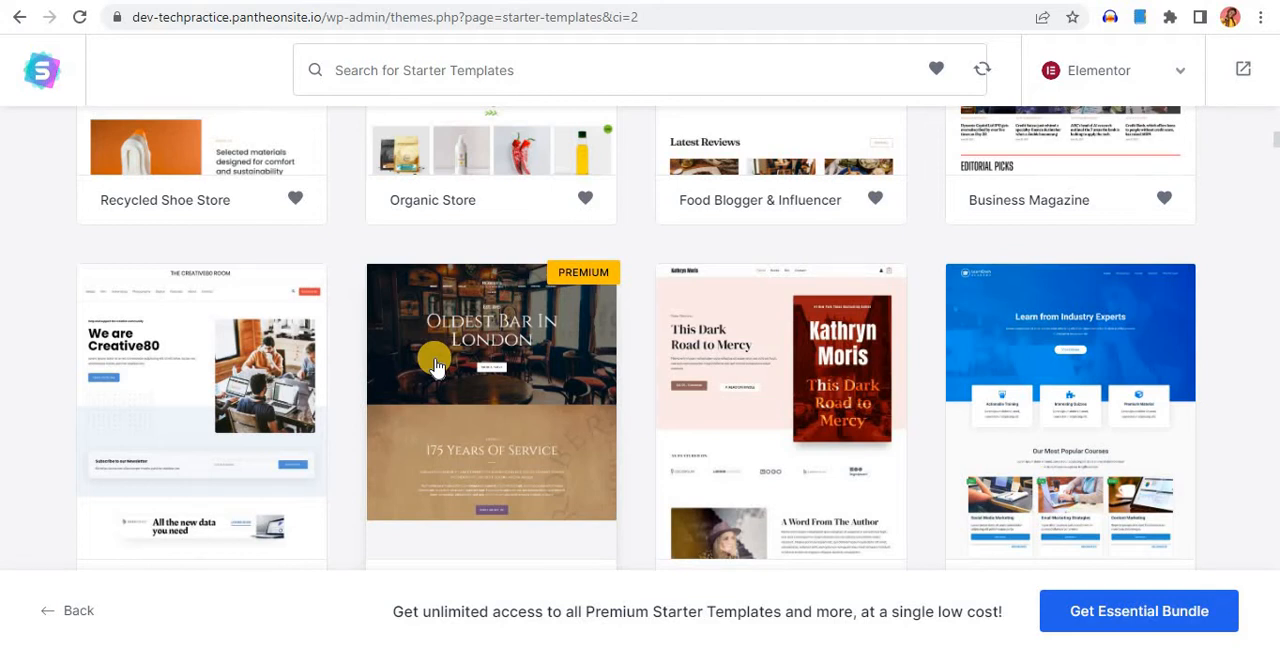
click(735, 310)
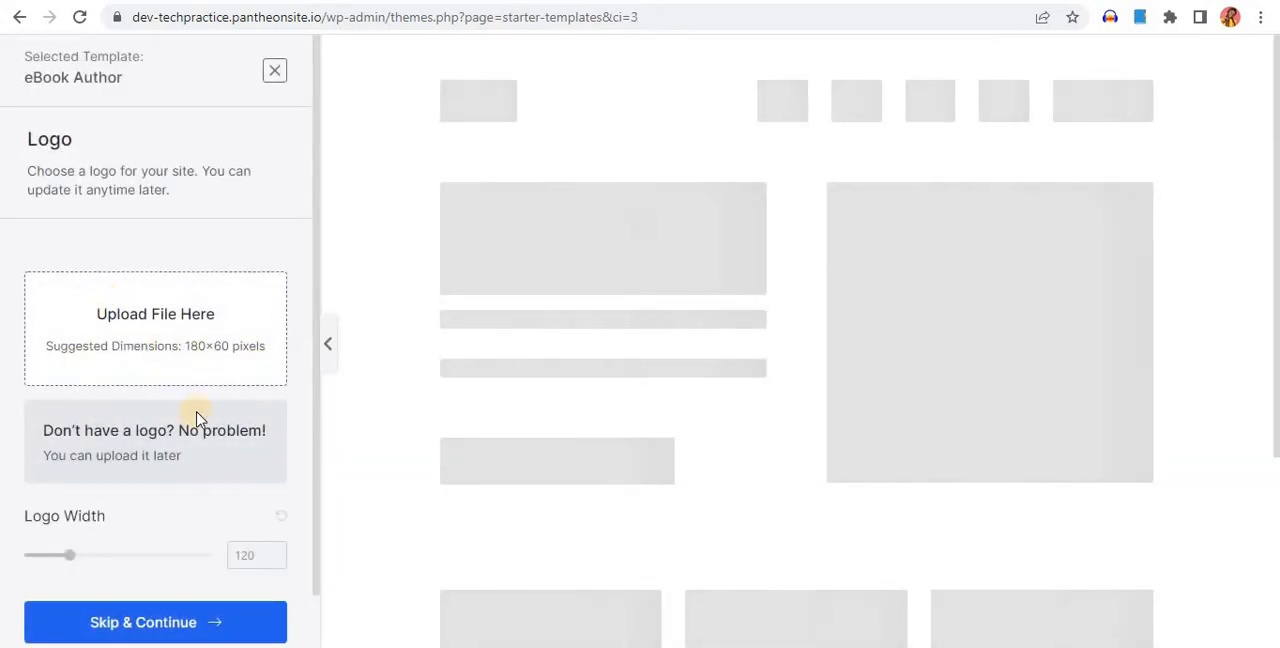
Skip the logo upload and continue with the template's default colors and fonts
scroll(200, 430, down, 1)
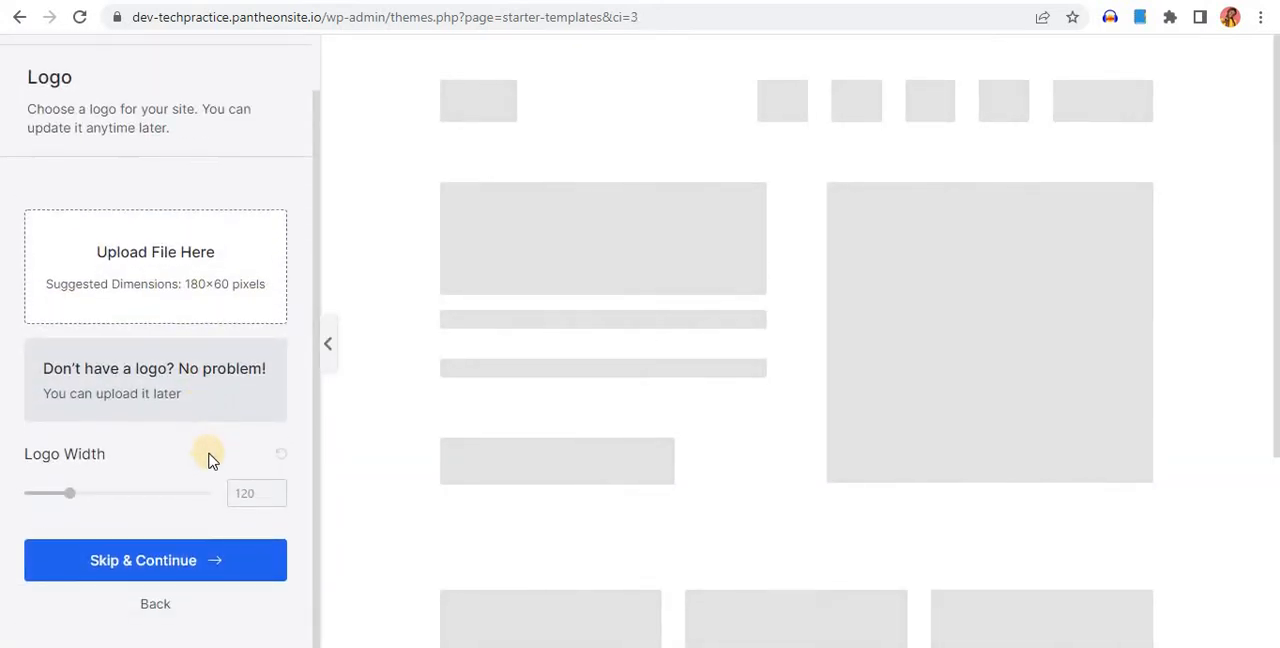
click(160, 570)
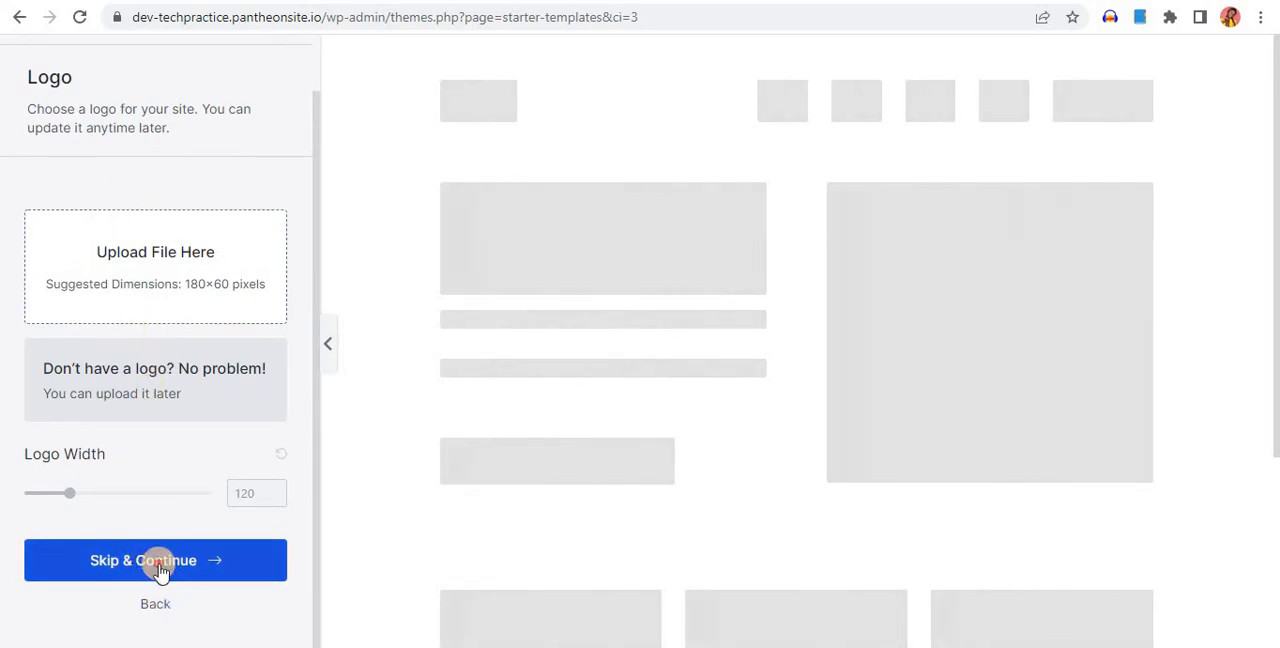
click(161, 549)
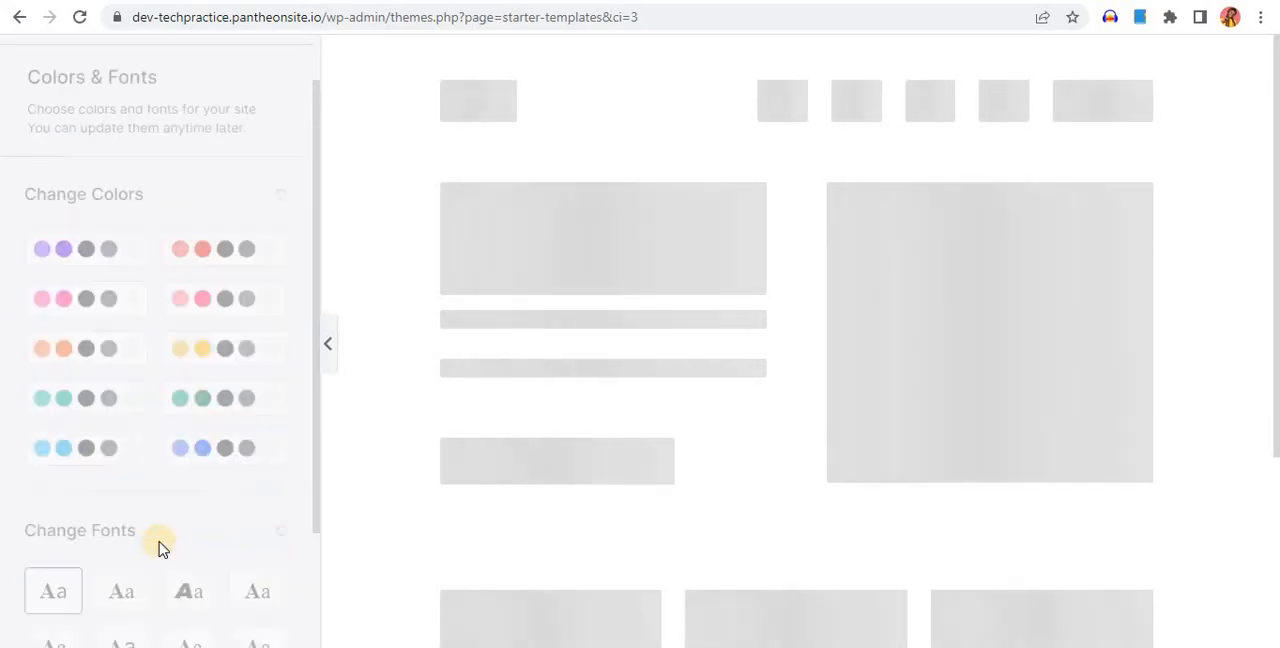
scroll(132, 573, down, 3)
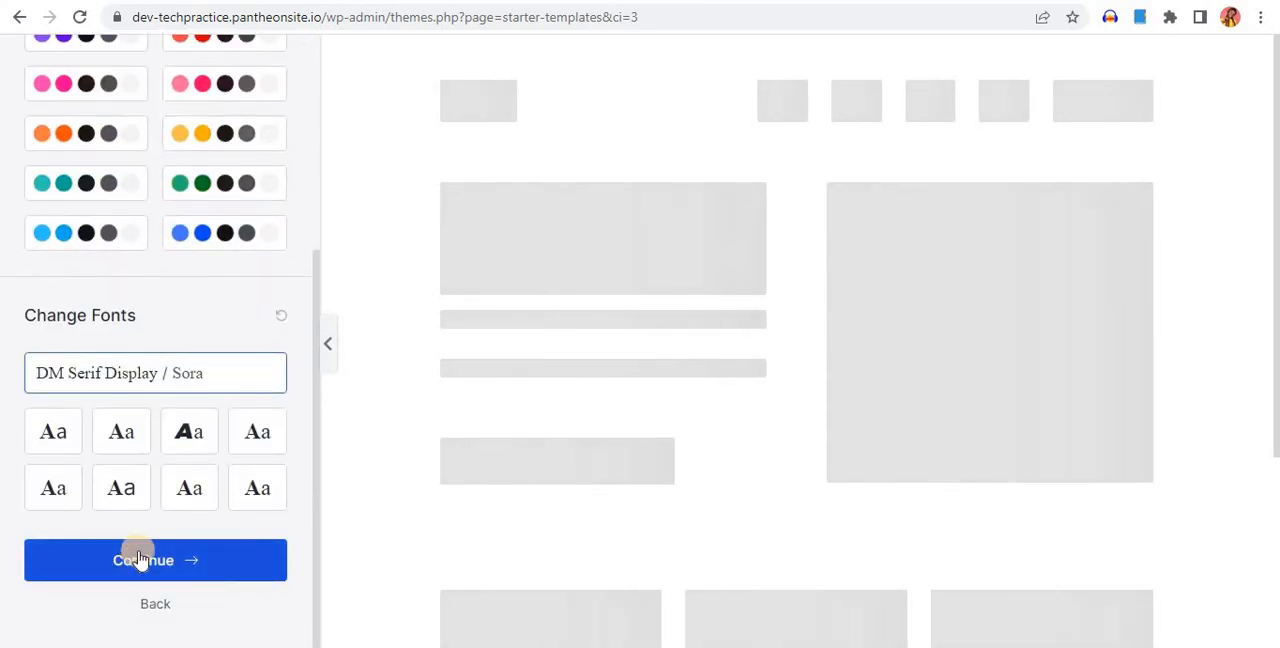
click(145, 562)
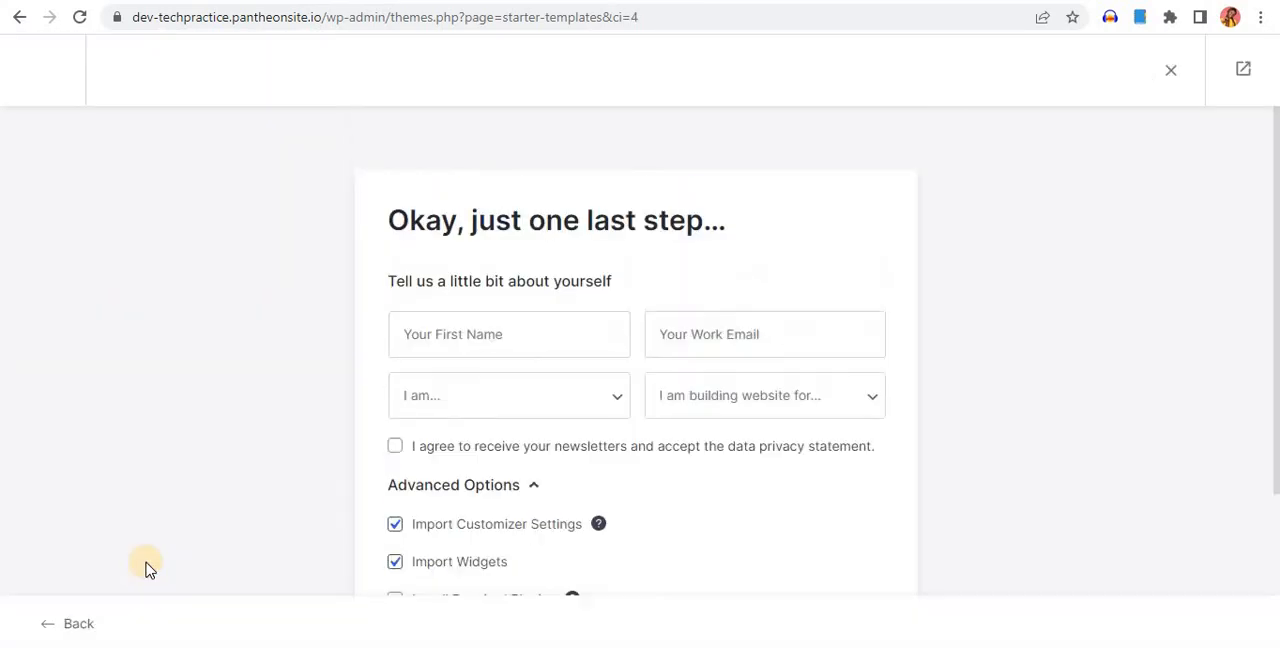
Fill in the first name and work email, choose Expert and Myself/My Company, and accept the newsletter and privacy statement
click(519, 334)
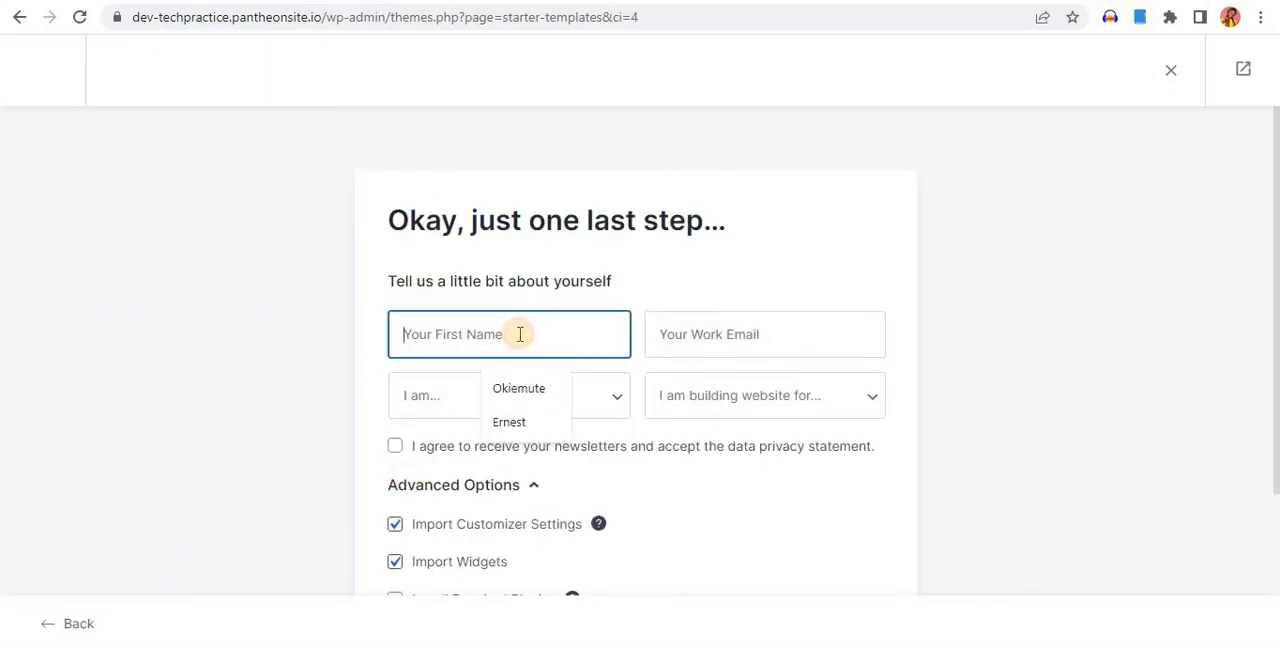
click(522, 390)
click(766, 340)
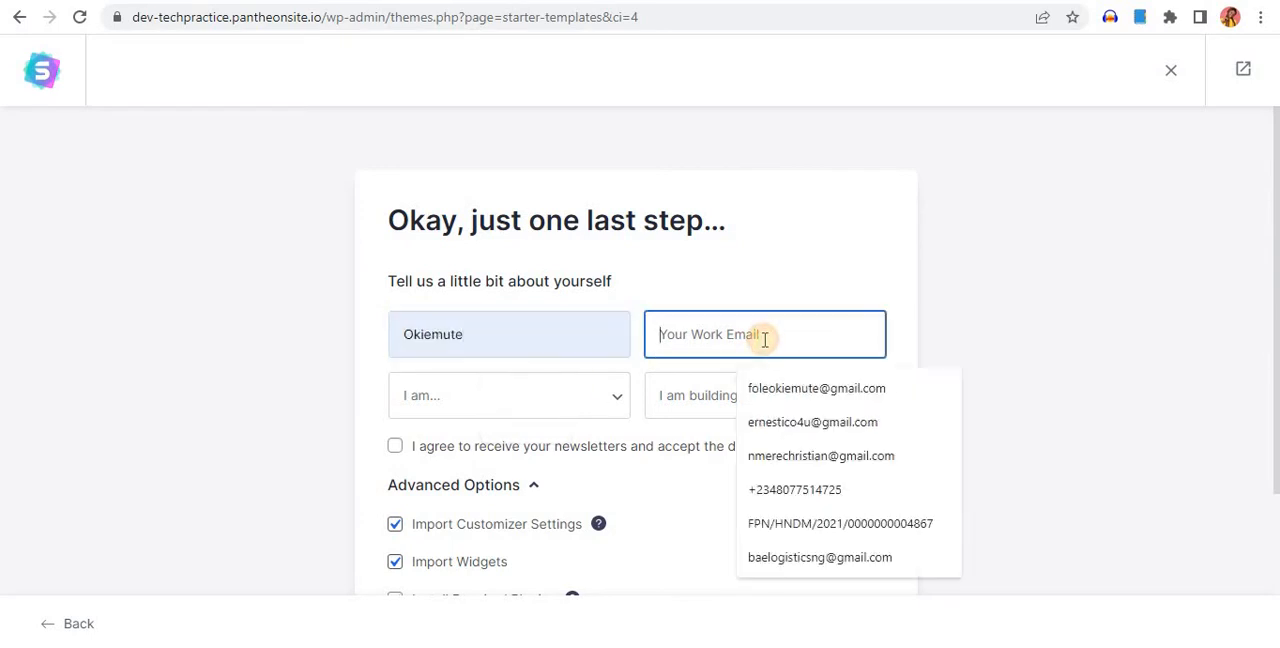
click(784, 398)
click(479, 405)
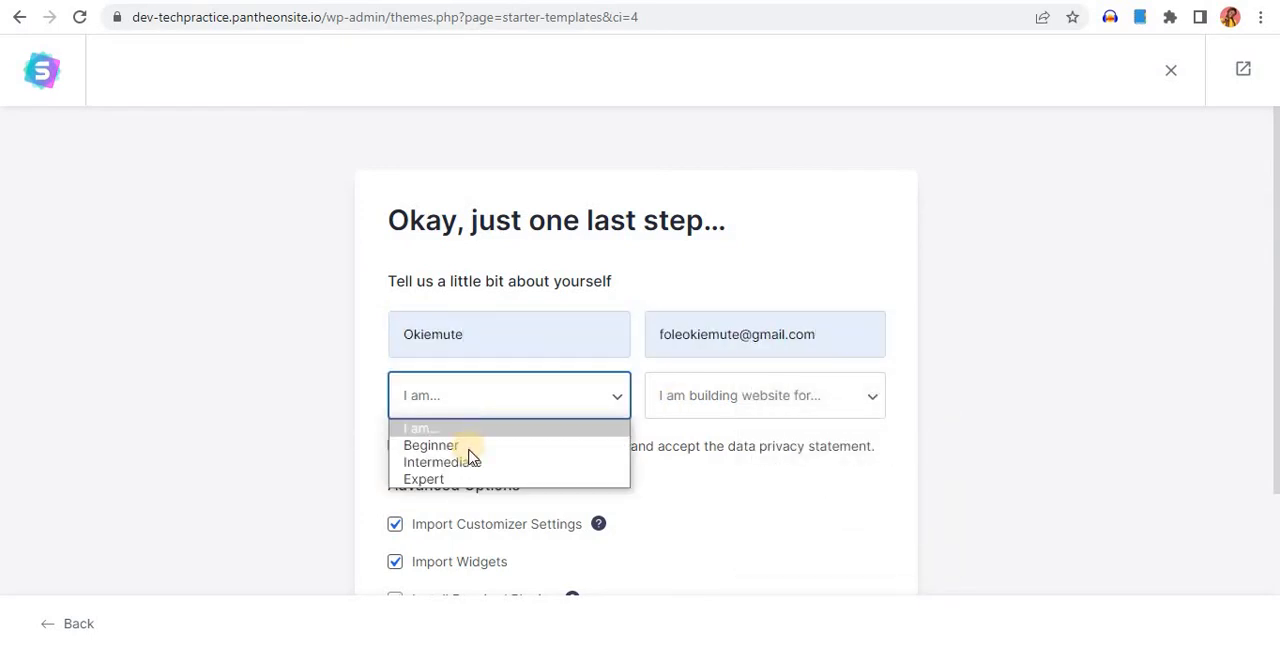
click(458, 481)
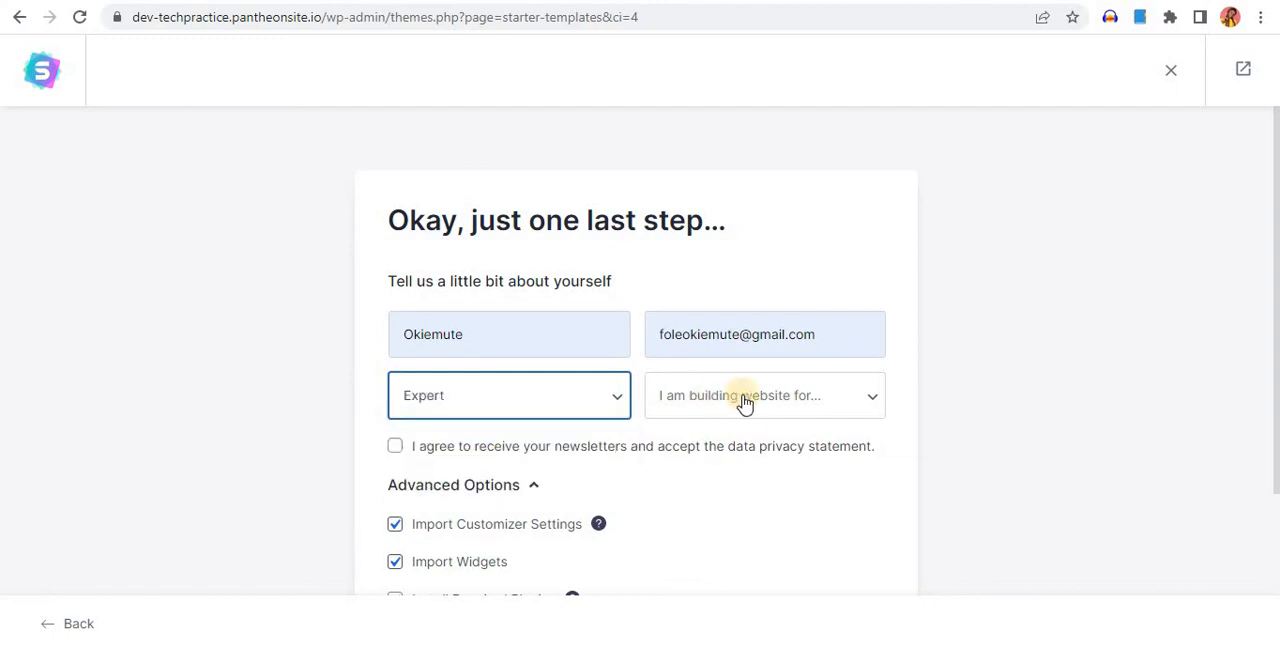
click(745, 404)
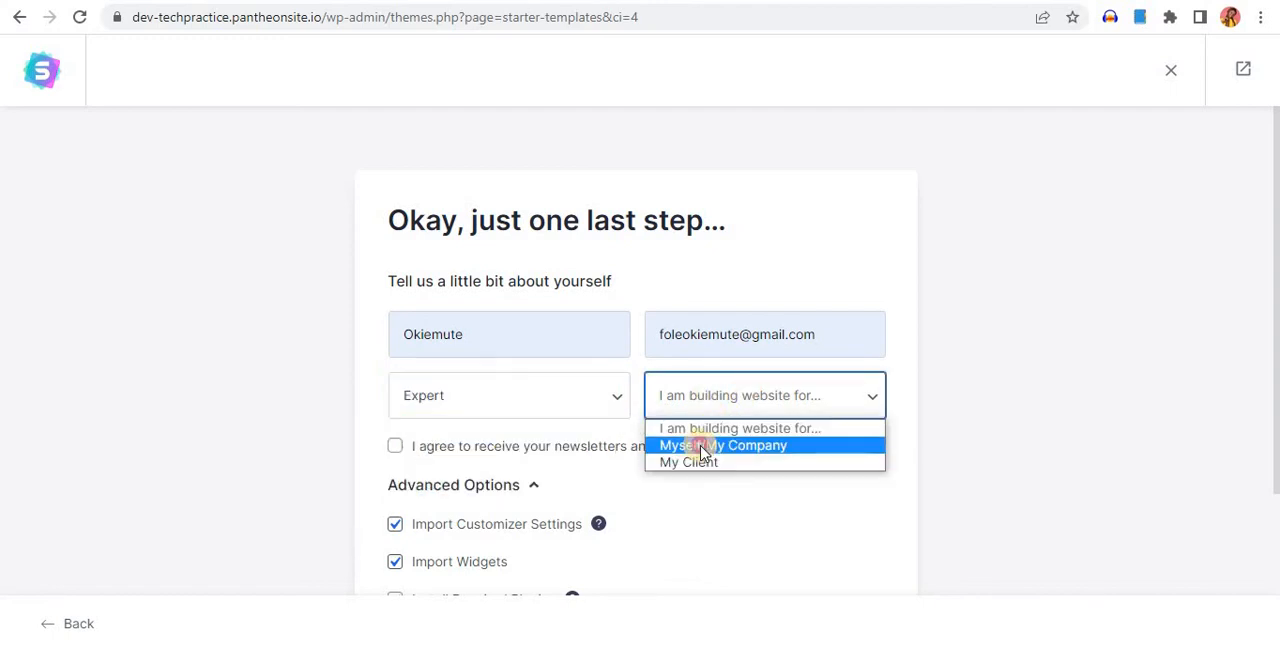
click(703, 452)
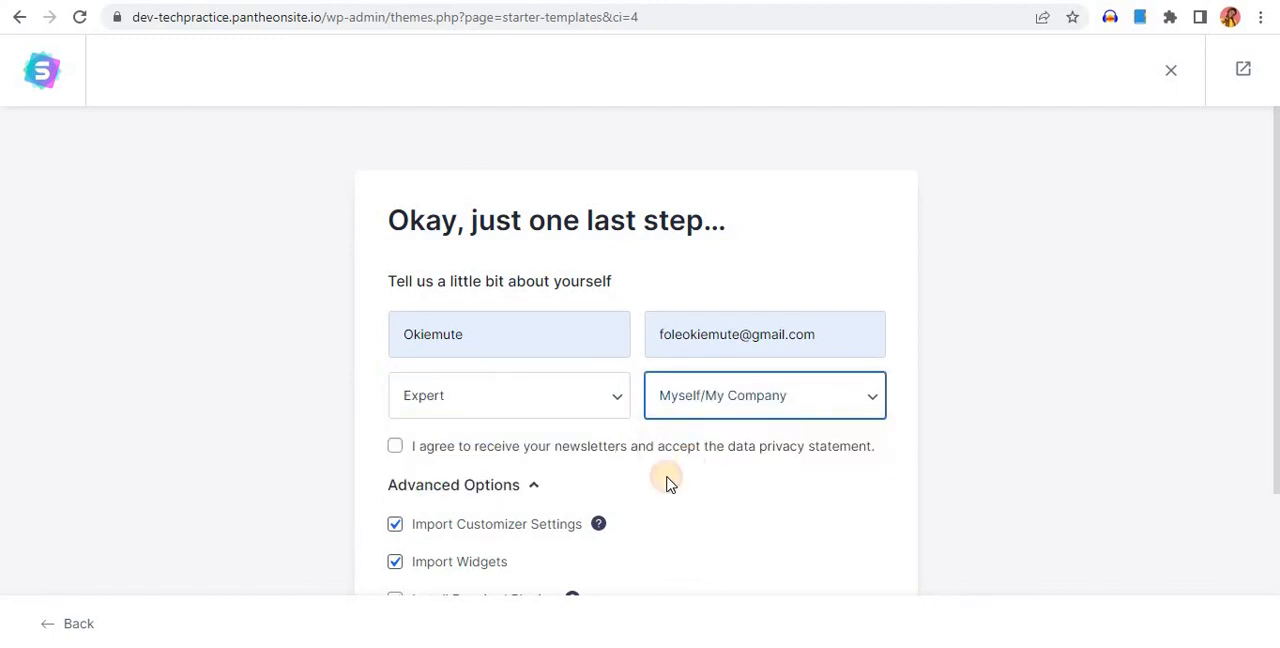
click(396, 448)
Turn off Import Content and Share Non-Sensitive Data in the advanced options and submit the form to build the website
scroll(517, 472, down, 3)
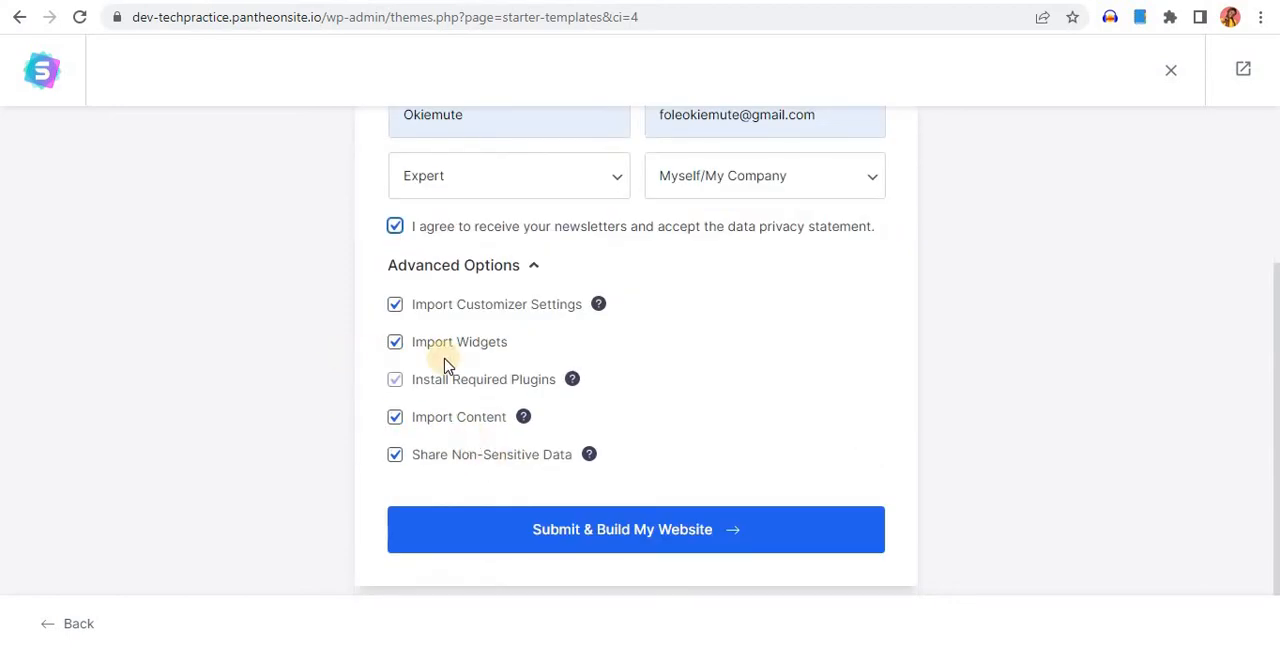
click(396, 418)
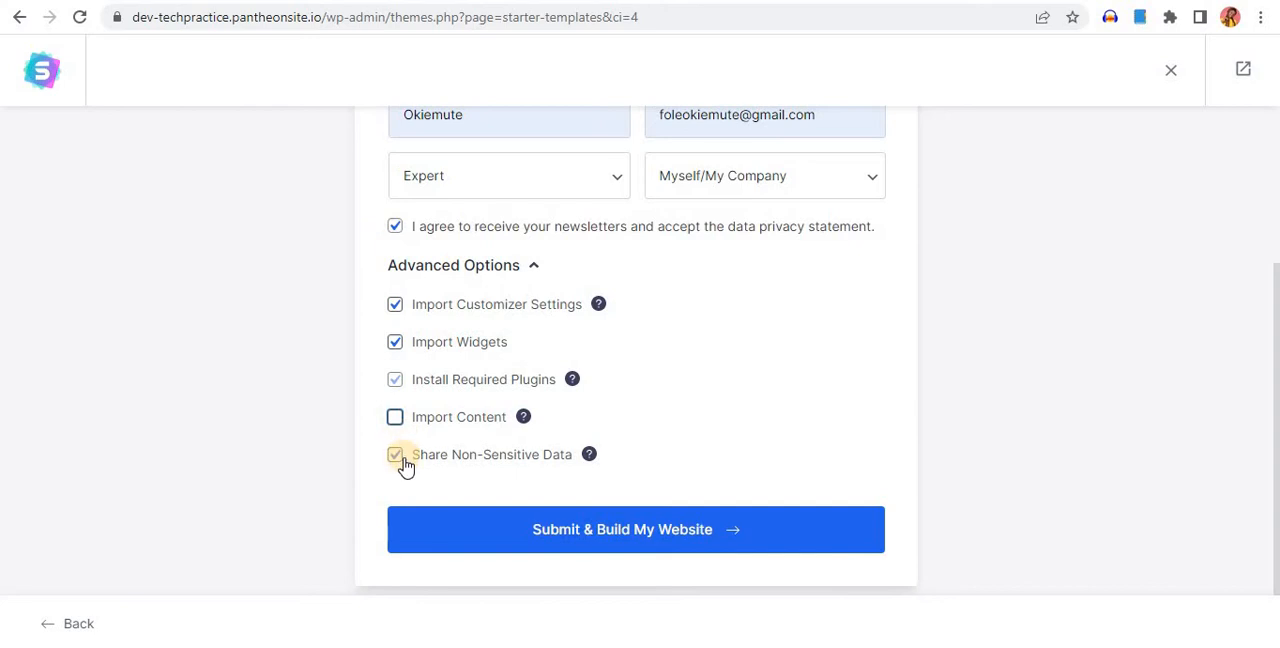
click(396, 456)
click(396, 305)
click(709, 528)
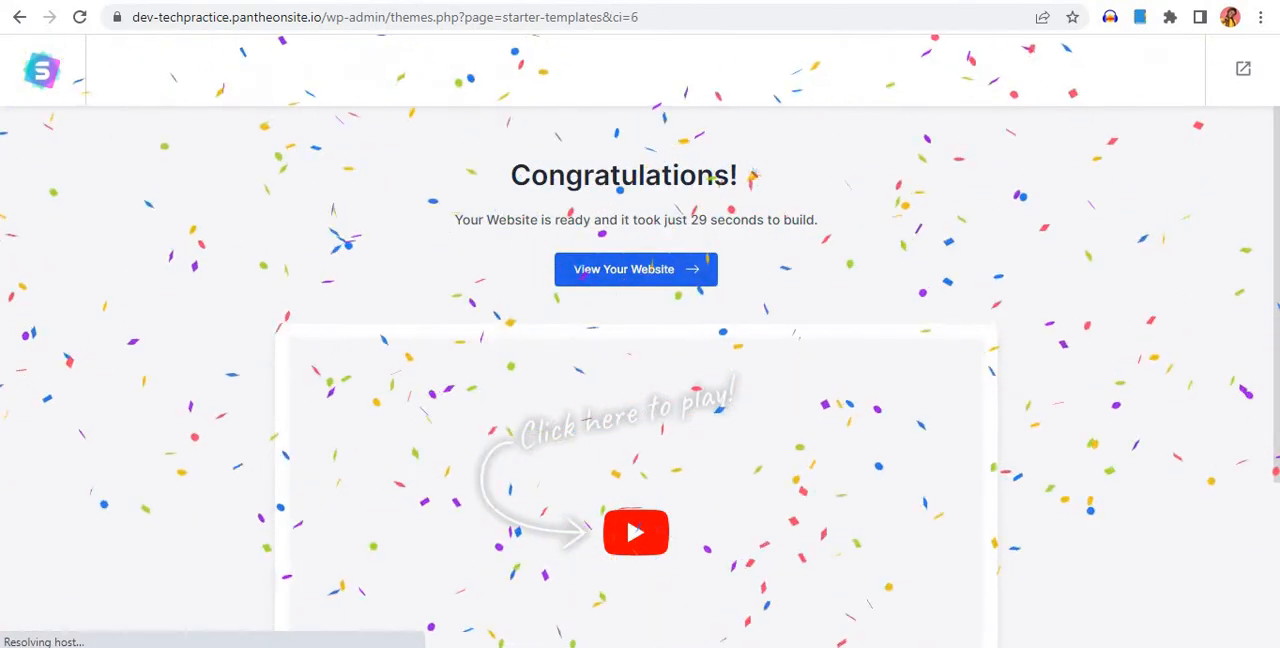
Reload the techpractice site's front page and examine its header, sidebar and footer with the imported template
click(440, 2)
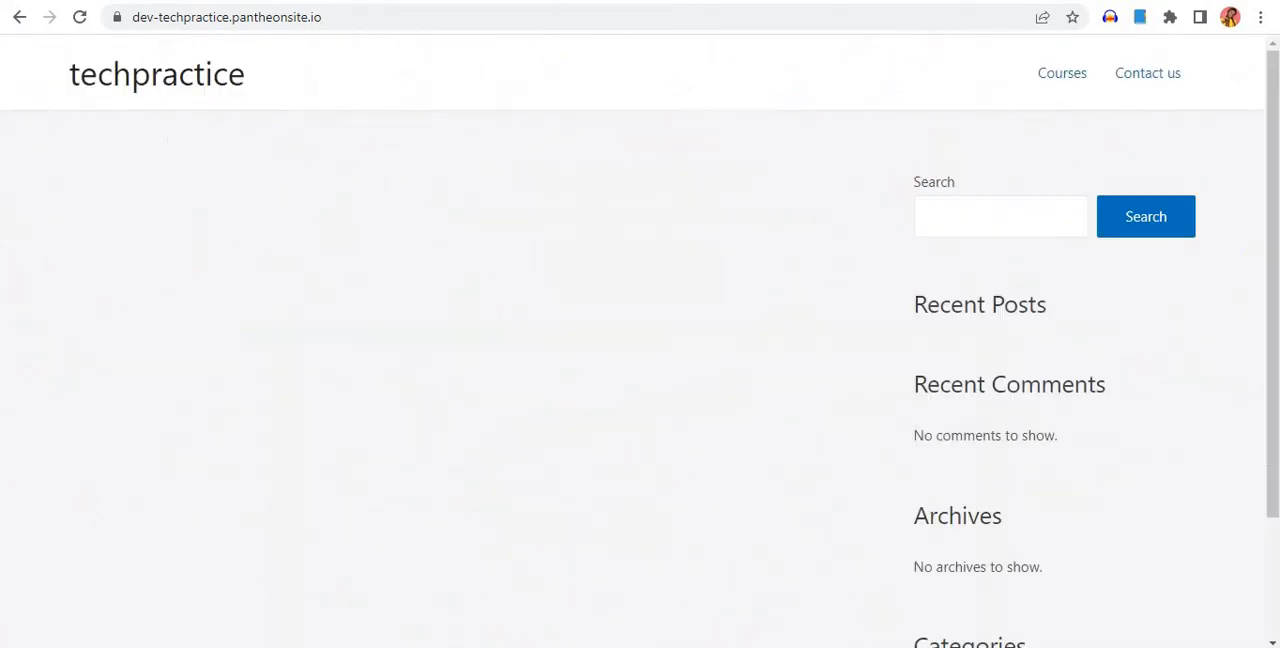
click(82, 18)
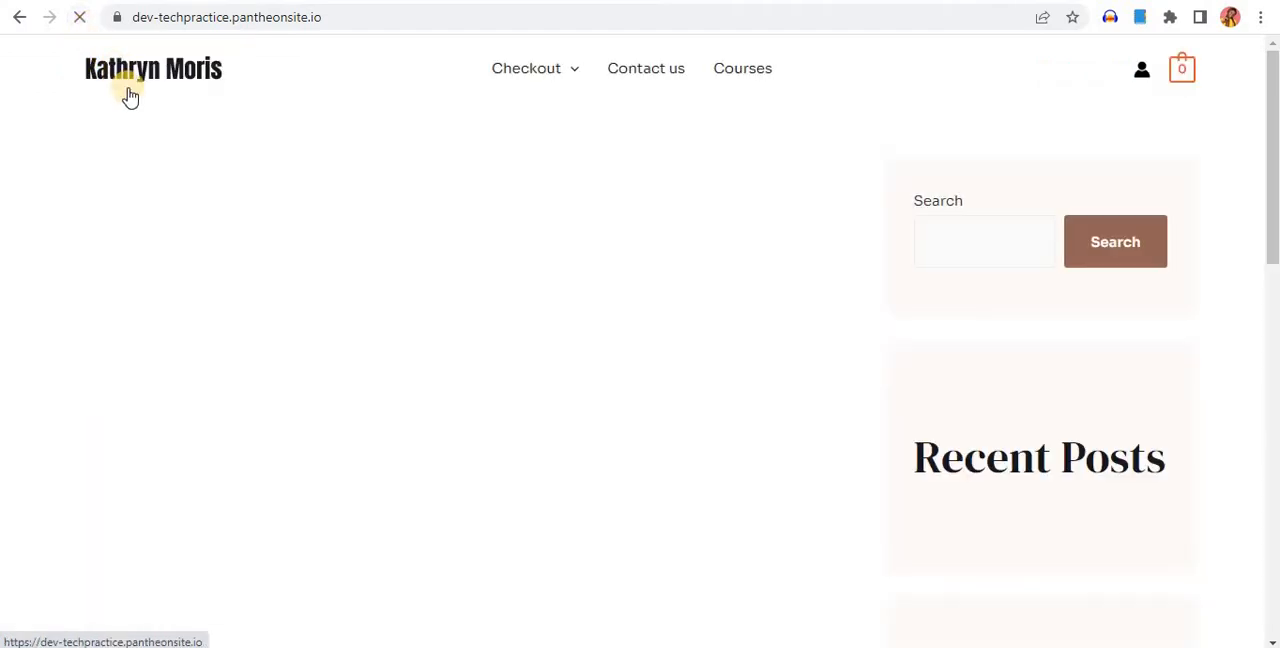
scroll(488, 398, down, 10)
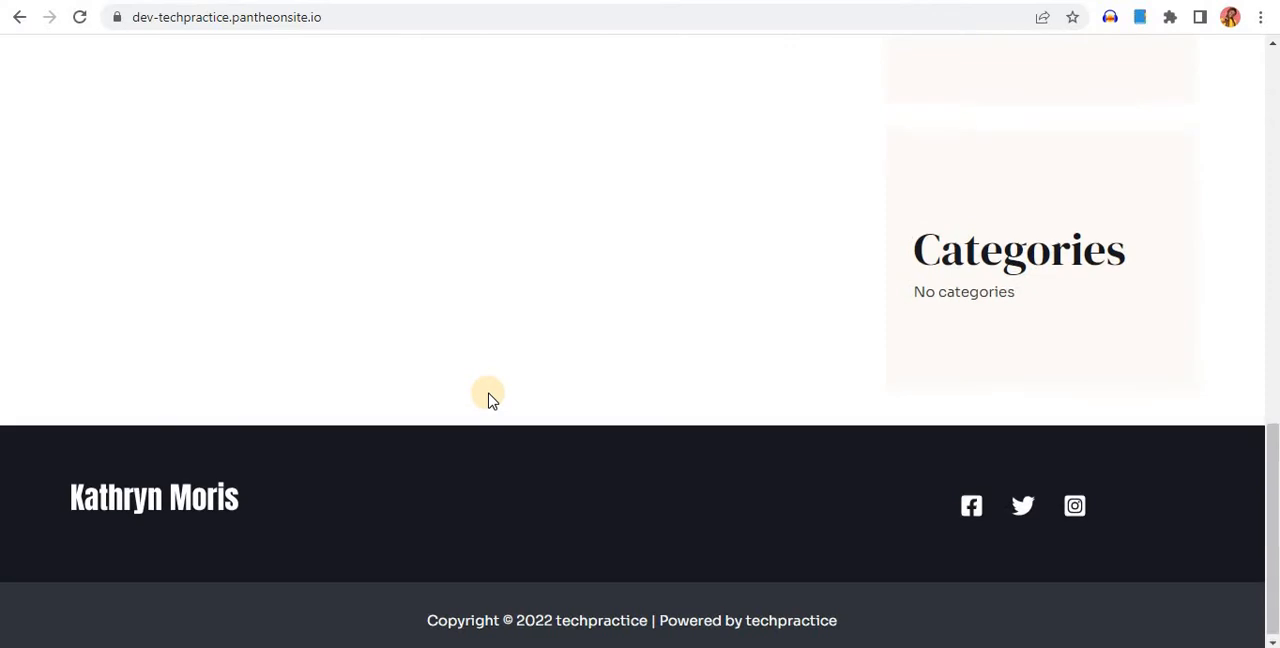
scroll(488, 398, up, 10)
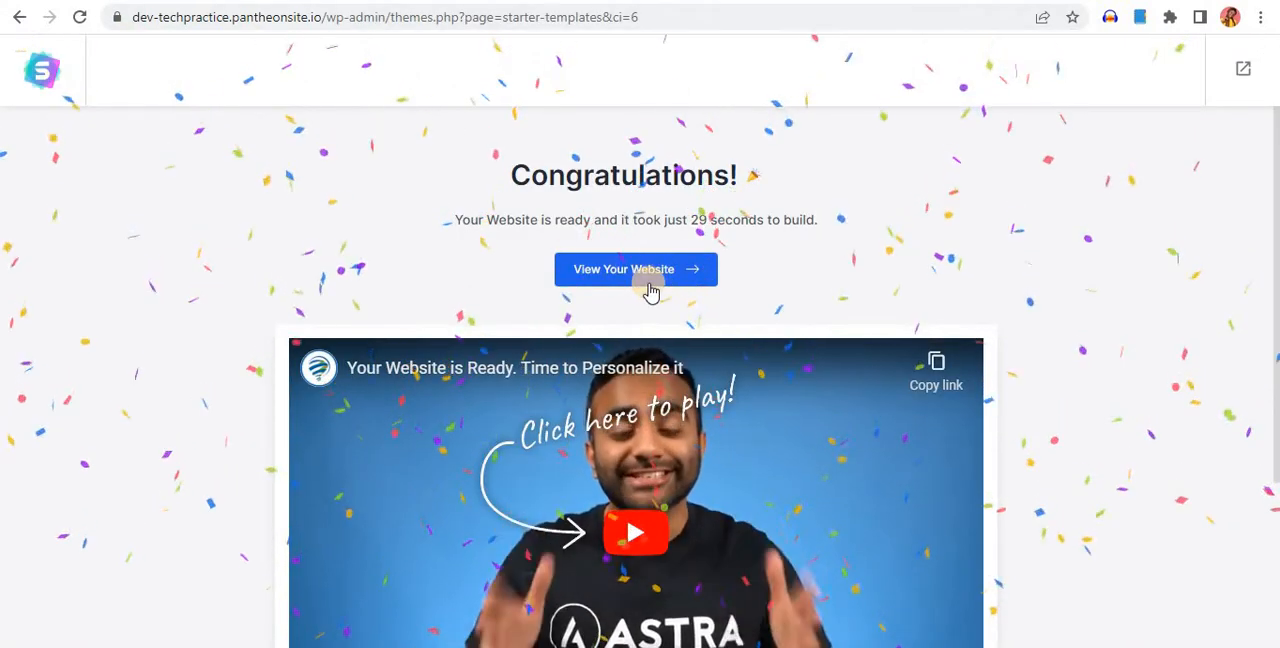
Assign the NAVIGATION menu to the Primary Menu display location and save the menu
scroll(650, 289, down, 3)
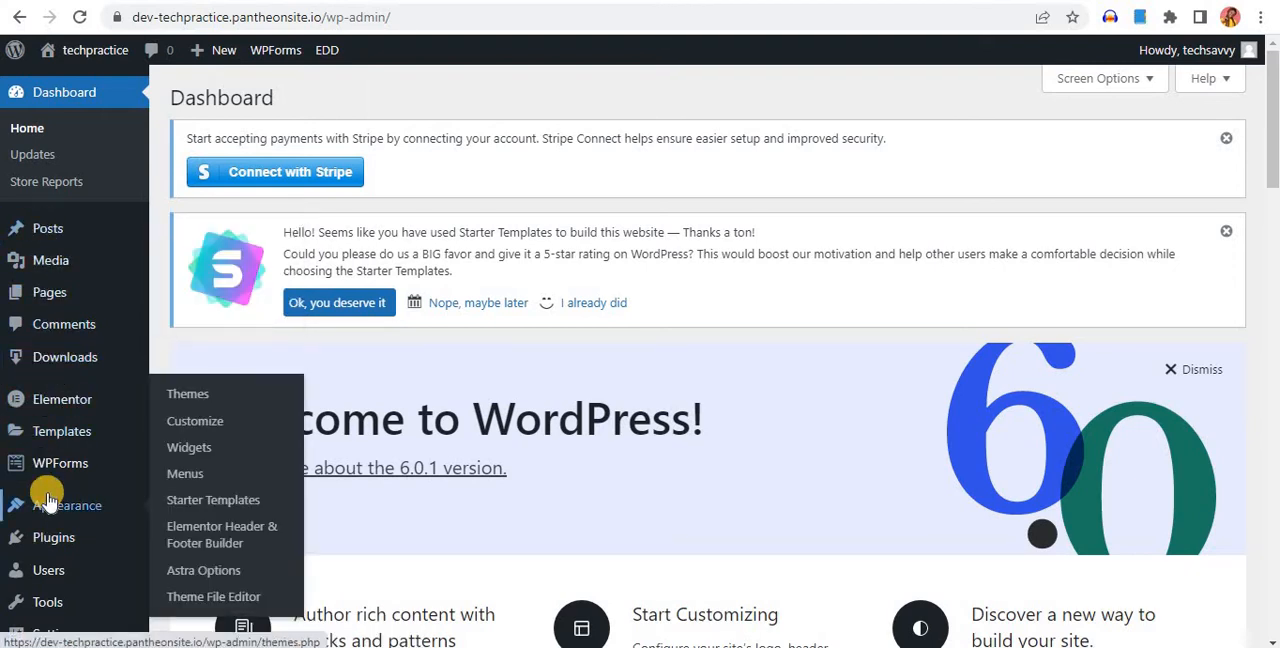
scroll(45, 500, down, 5)
scroll(47, 556, down, 4)
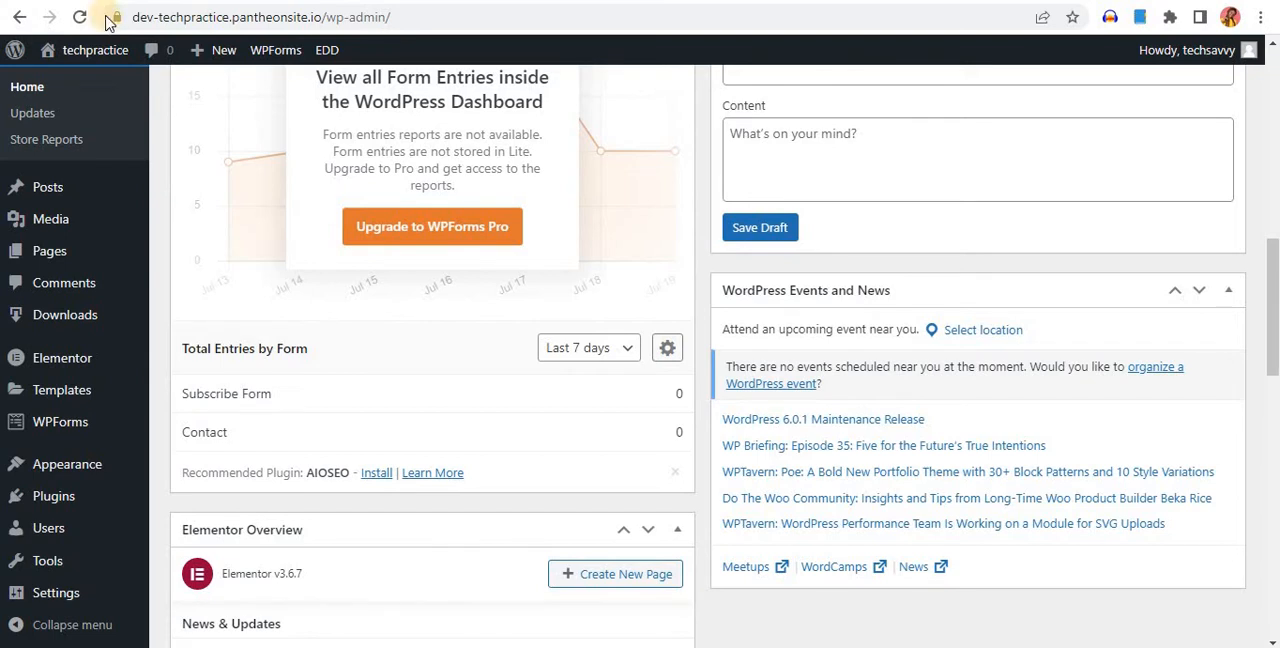
mouse_move(86, 454)
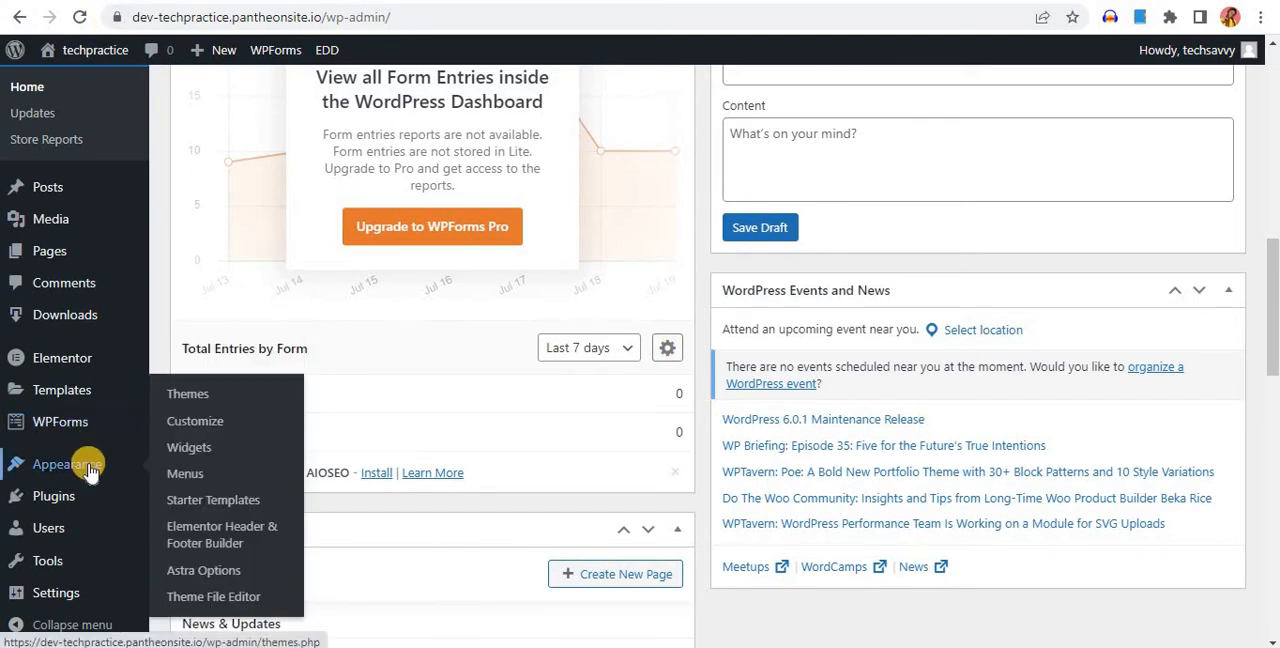
click(186, 473)
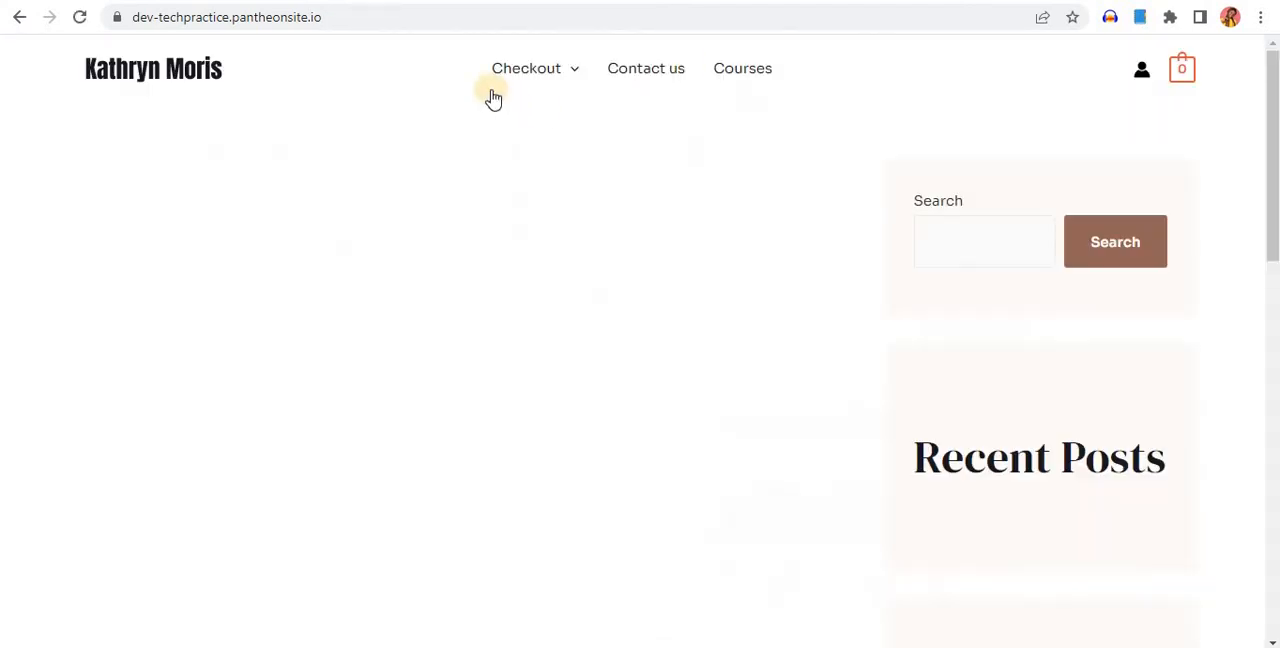
mouse_move(562, 78)
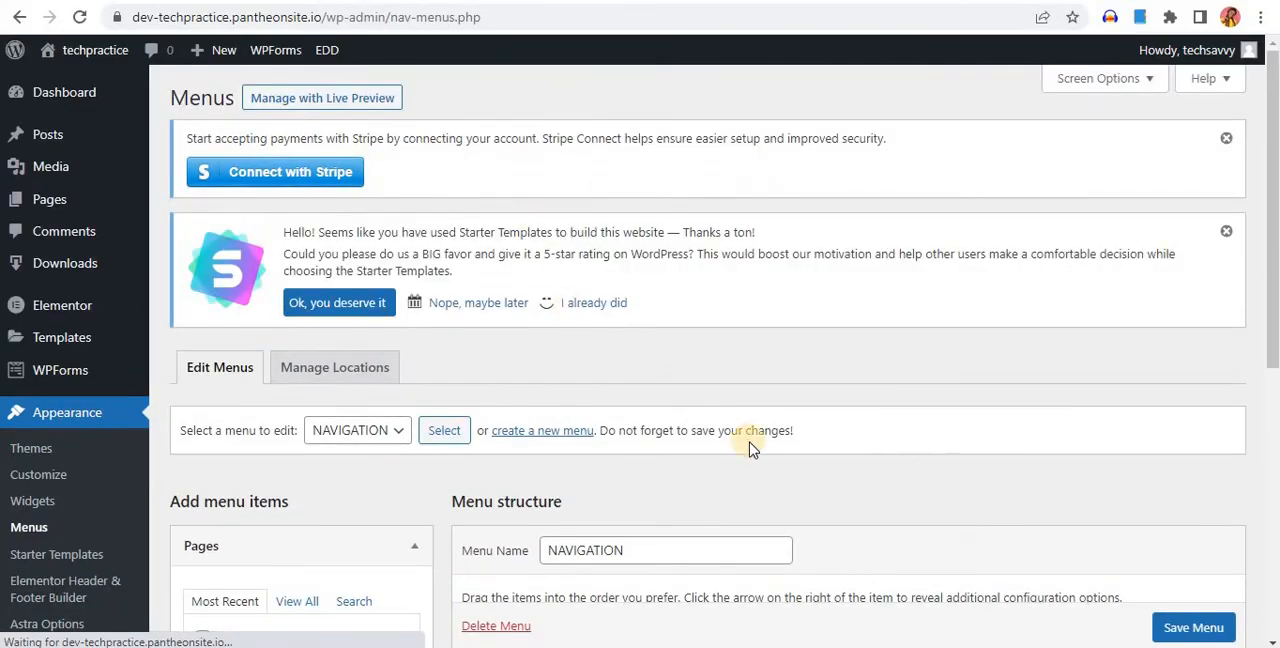
scroll(748, 434, down, 5)
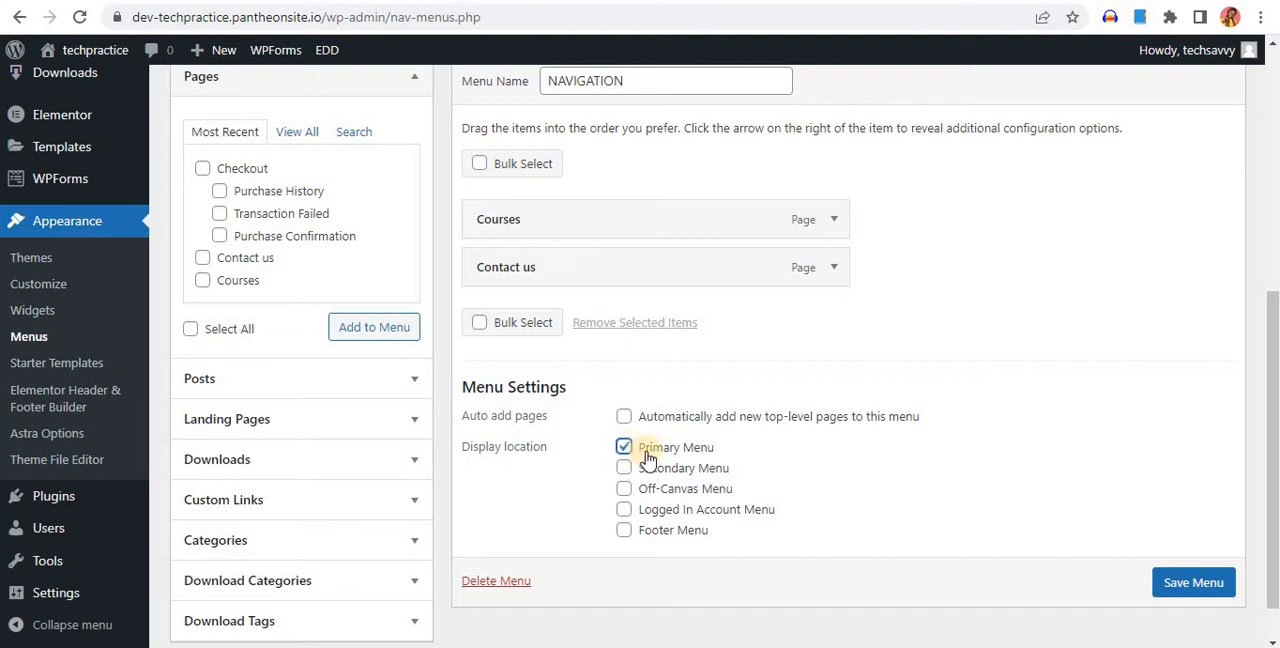
click(1190, 582)
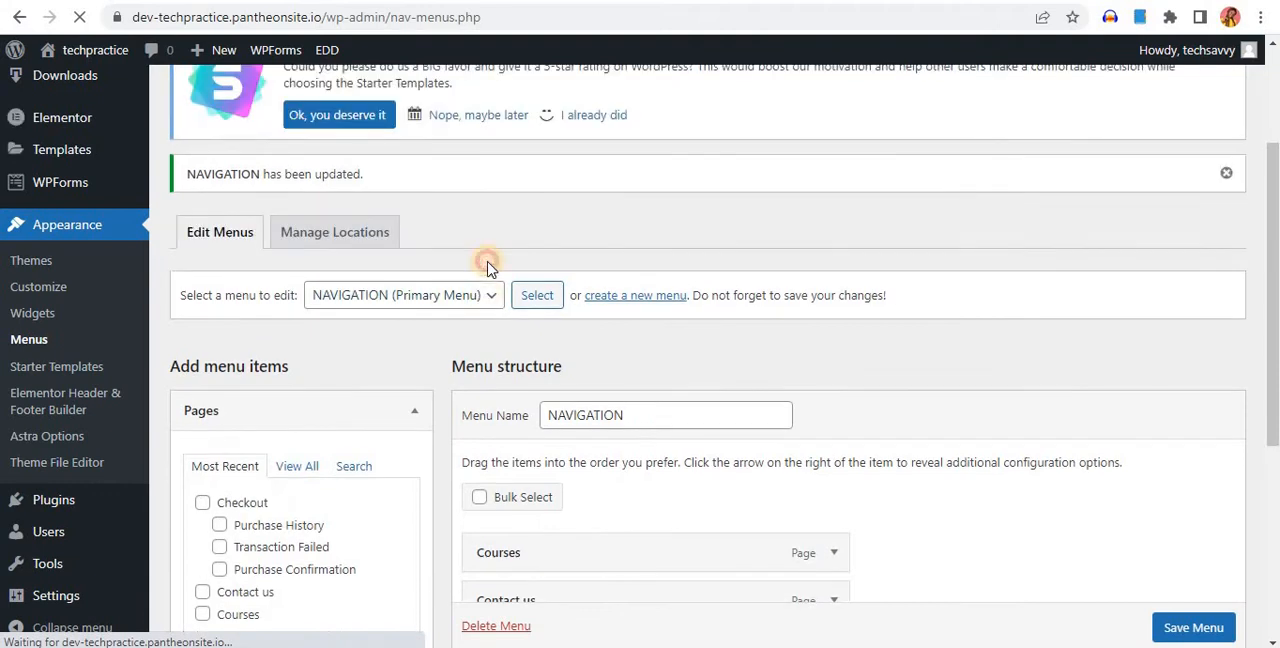
click(488, 297)
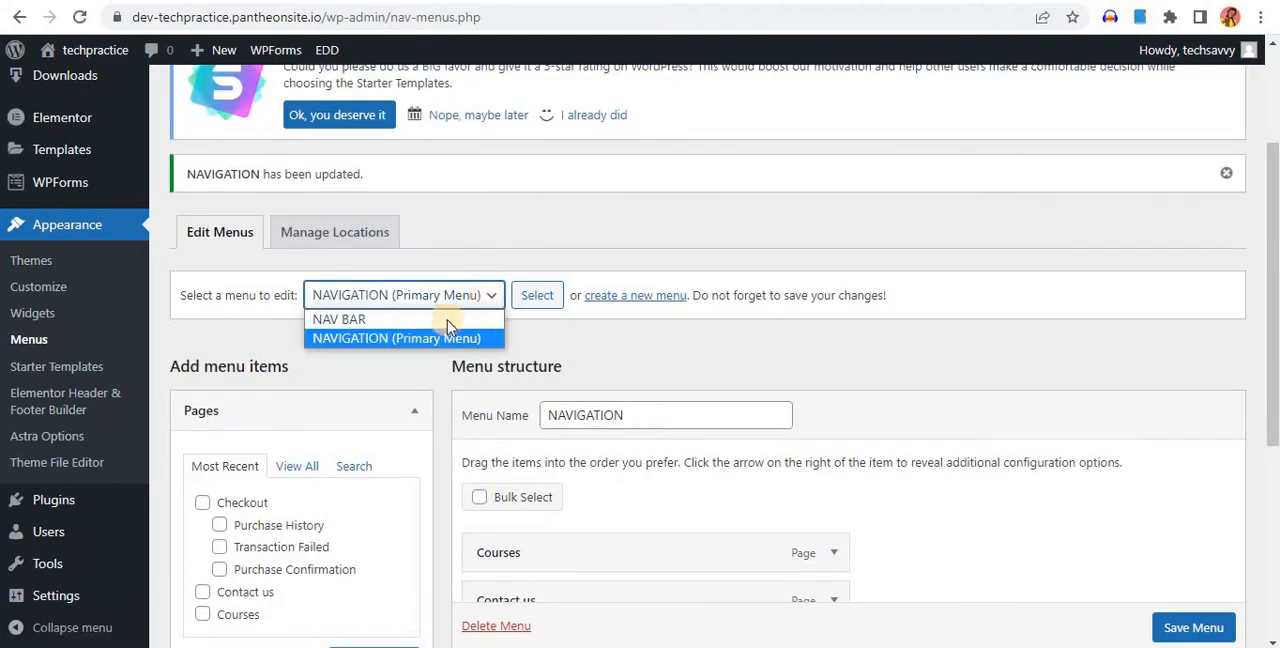
click(612, 356)
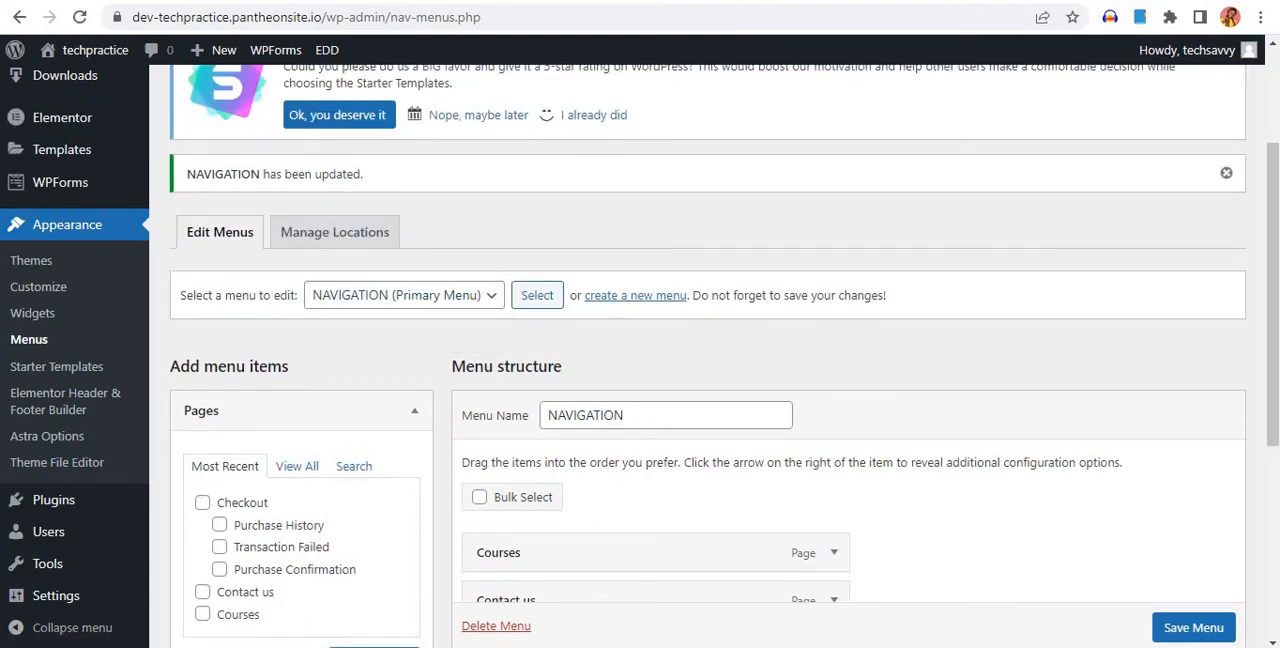
Reload the techpractice site's front page and check the header's navigation menu, account and cart items
click(100, 0)
click(84, 17)
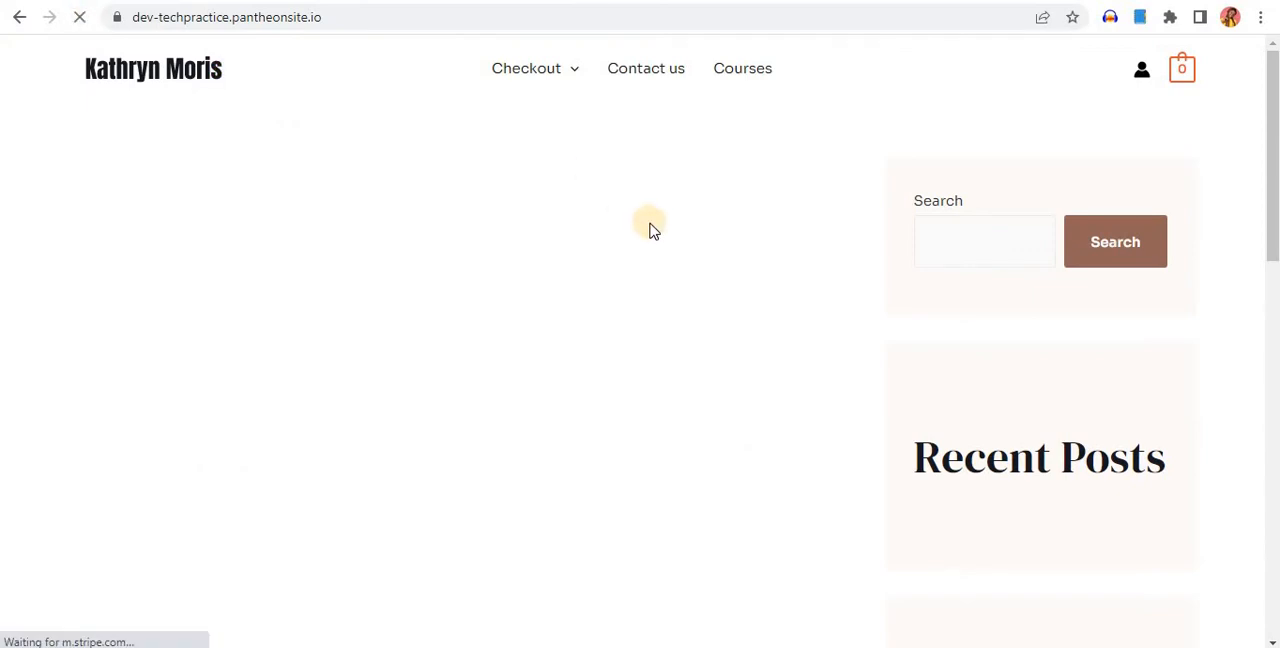
mouse_move(555, 85)
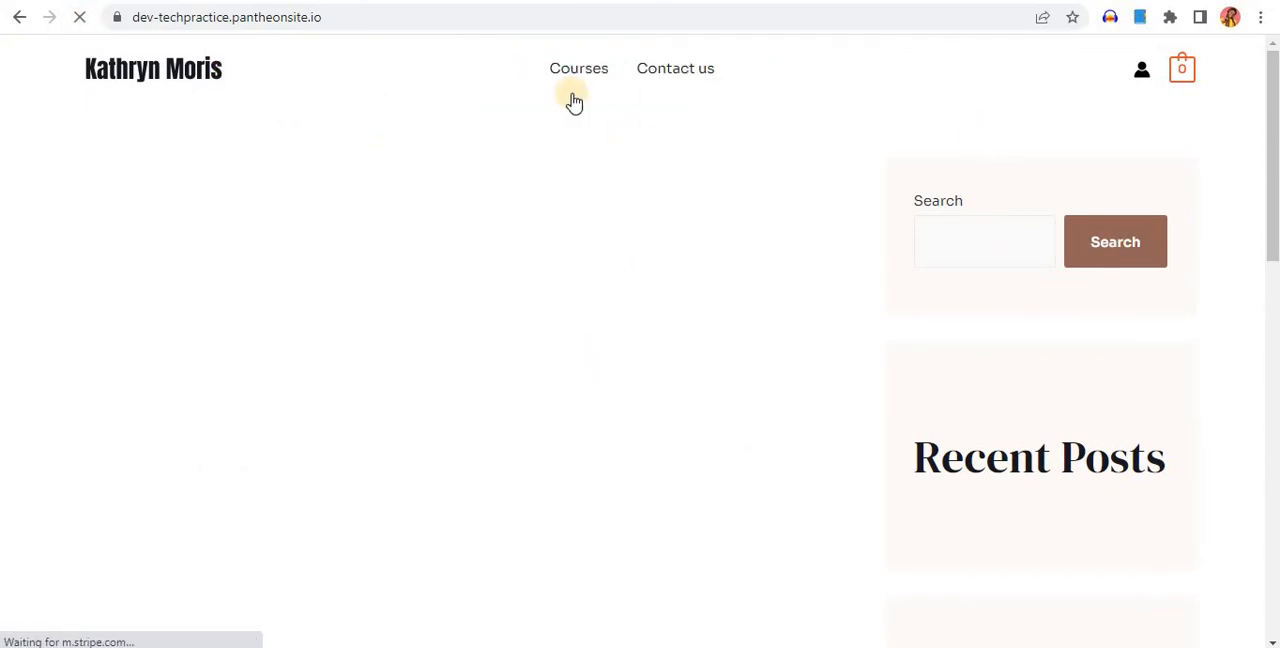
mouse_move(1187, 76)
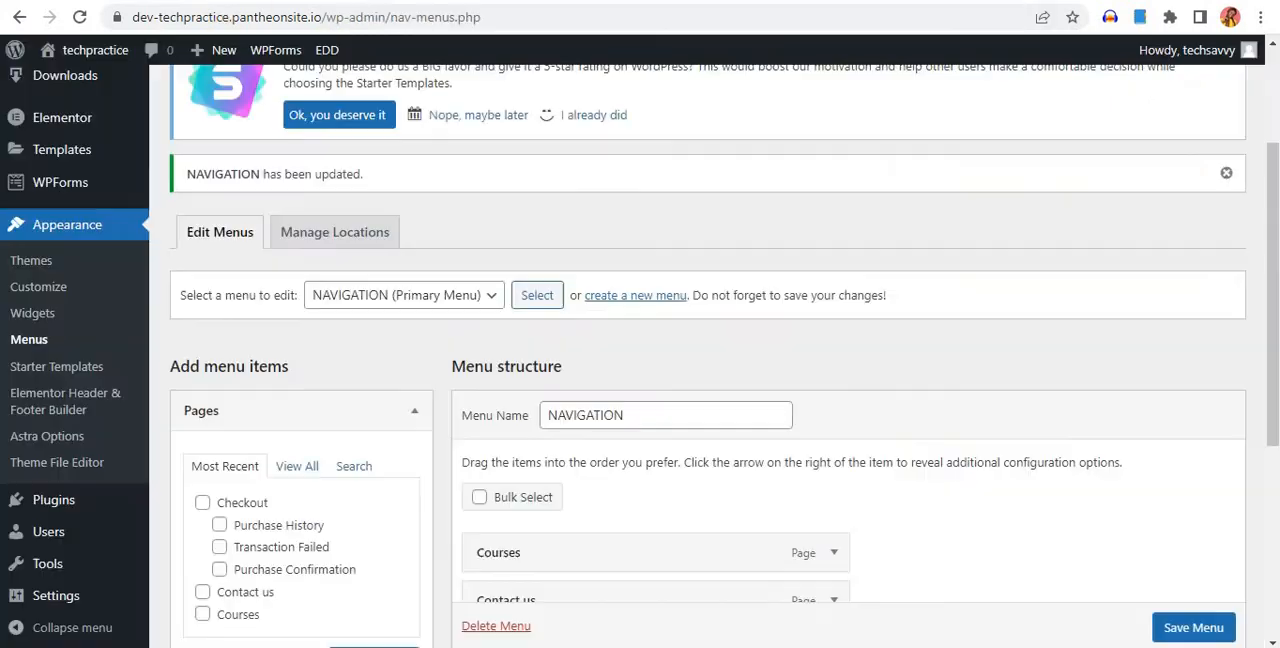
Open the theme customizer and go to the Header Builder's Site Title & Logo settings
scroll(105, 285, down, 4)
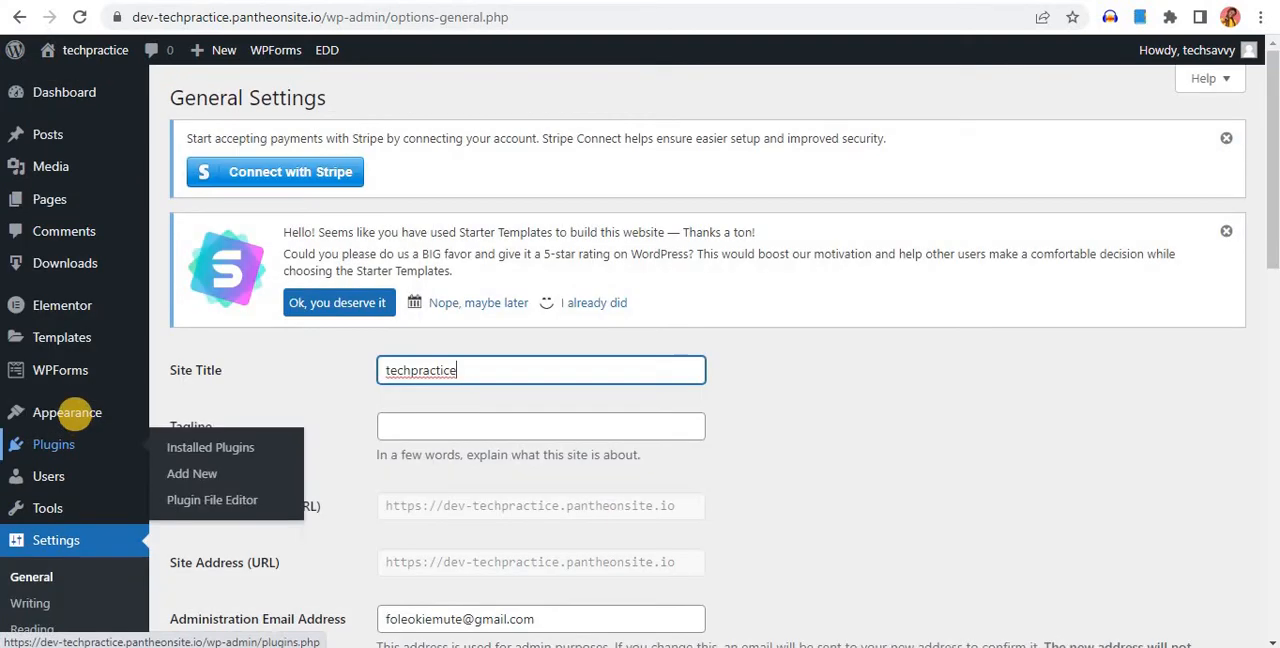
mouse_move(78, 422)
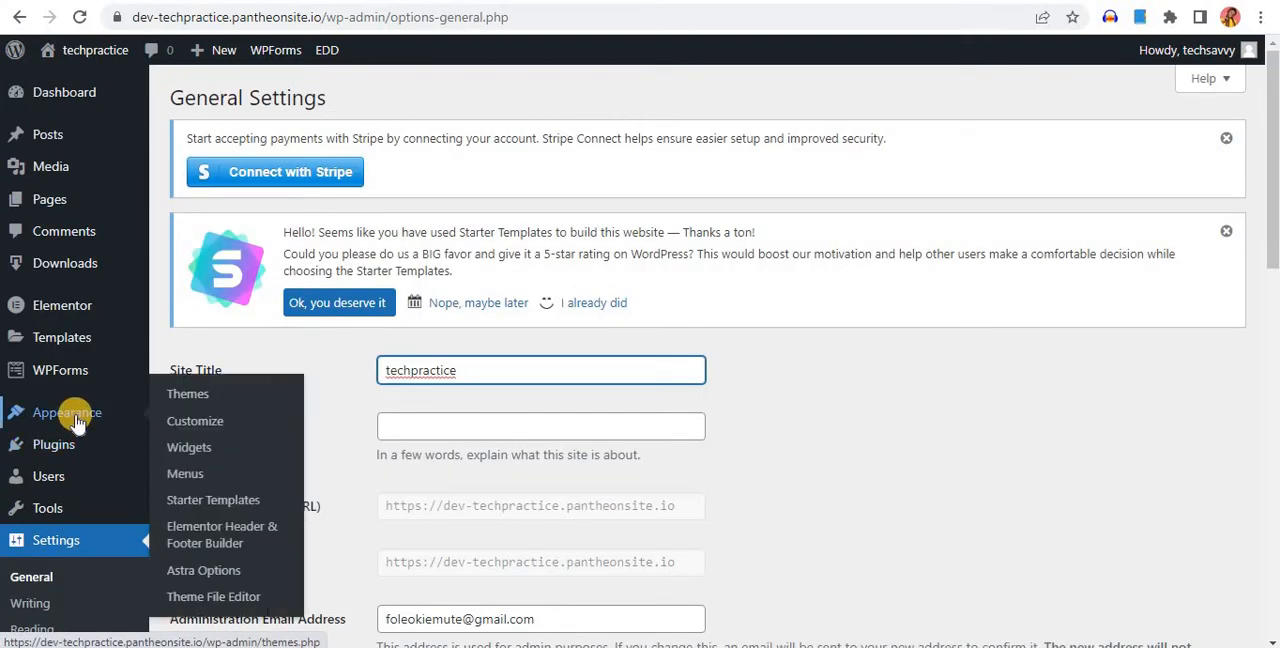
click(188, 424)
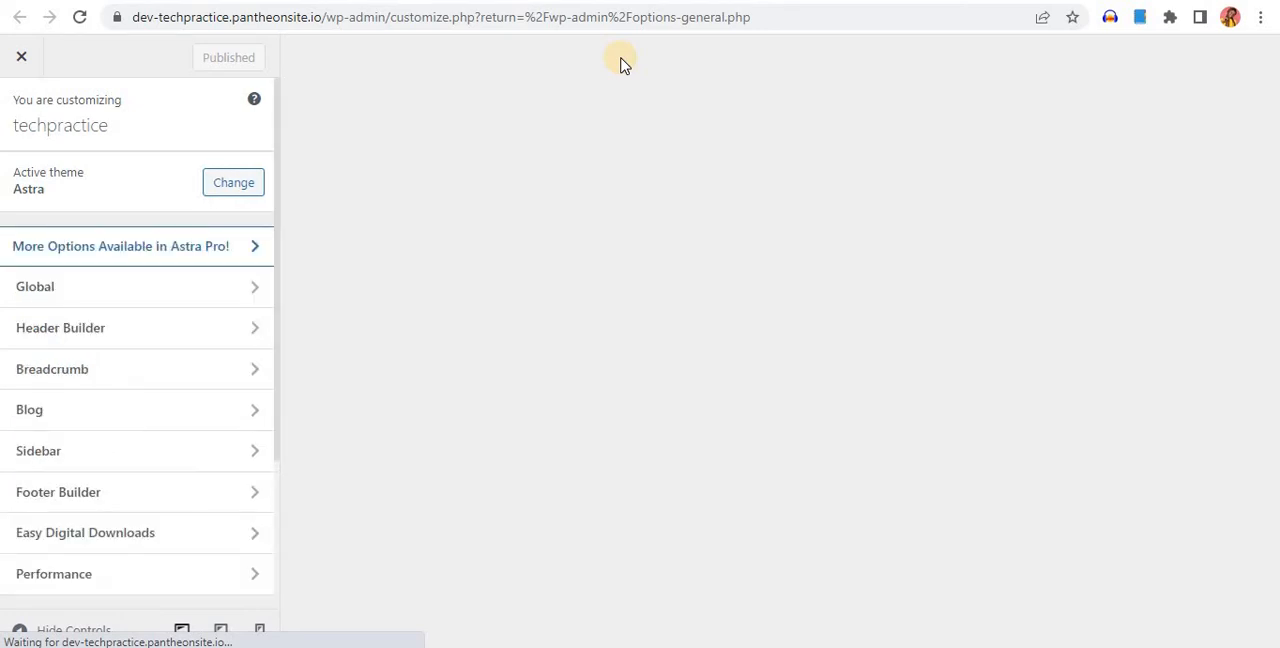
scroll(138, 300, down, 2)
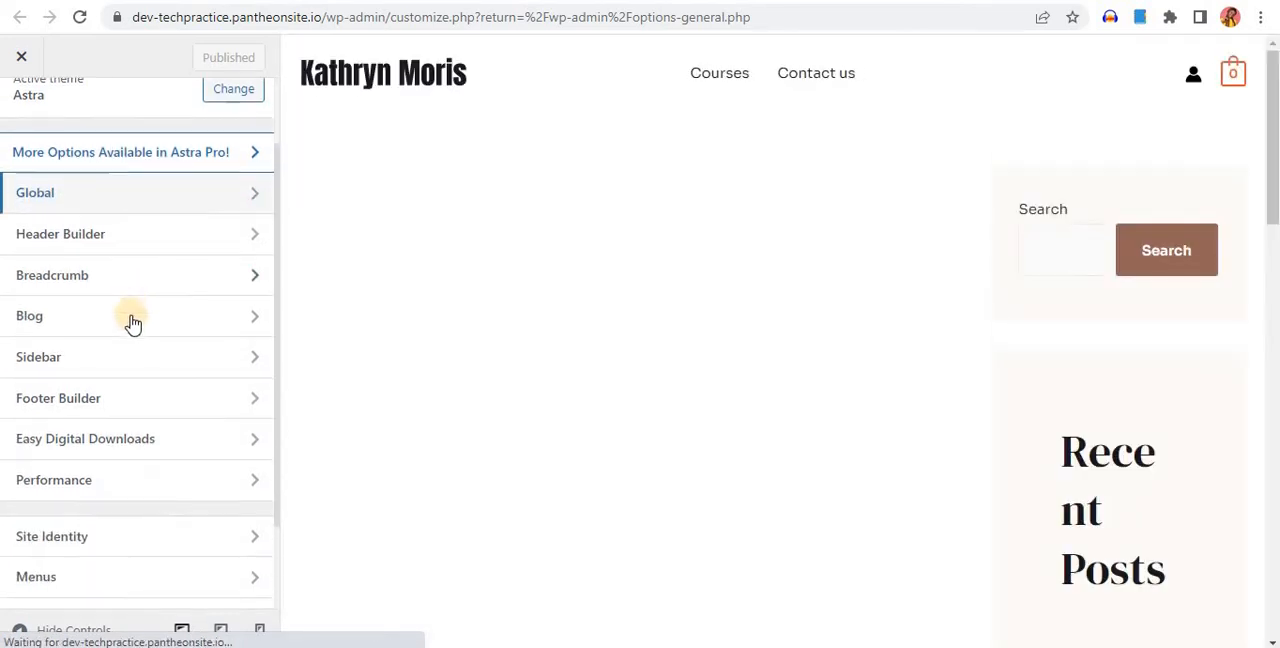
scroll(130, 320, up, 2)
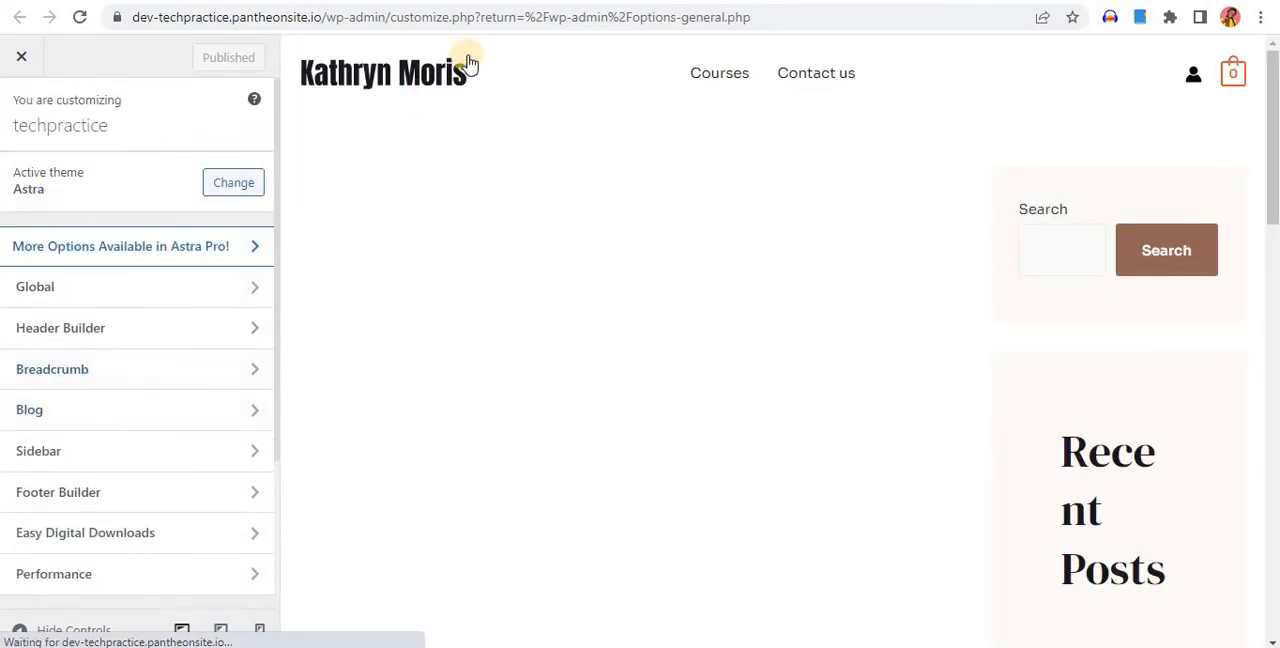
click(338, 75)
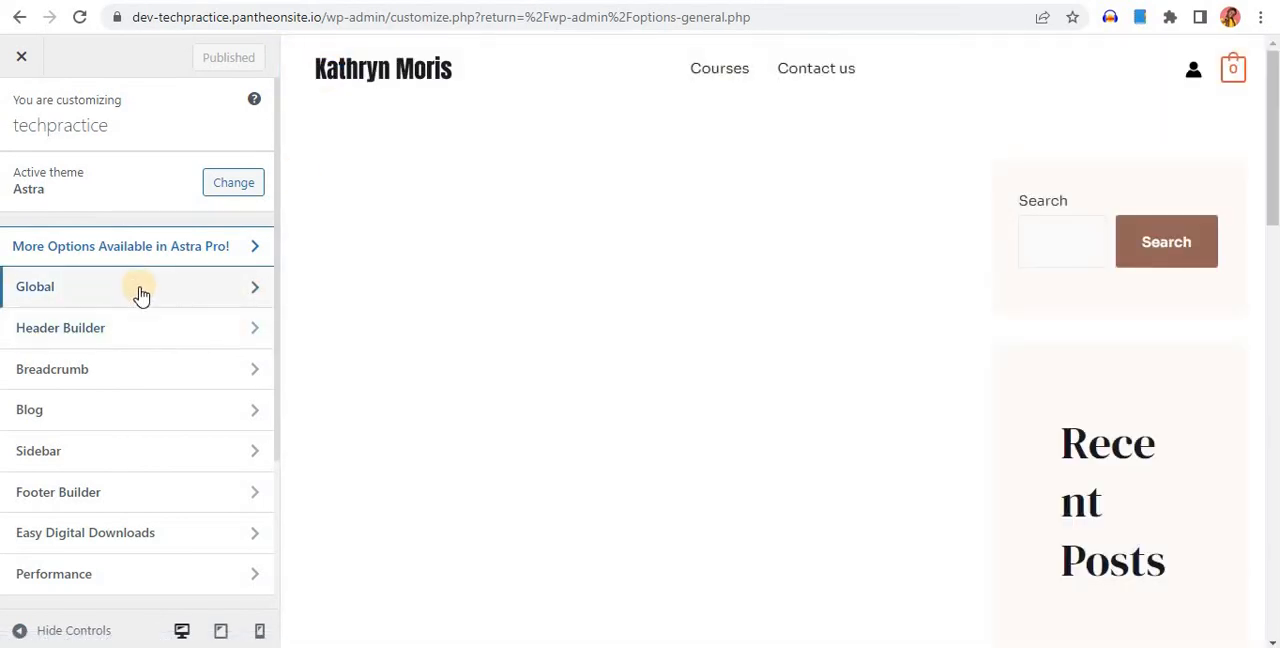
click(141, 339)
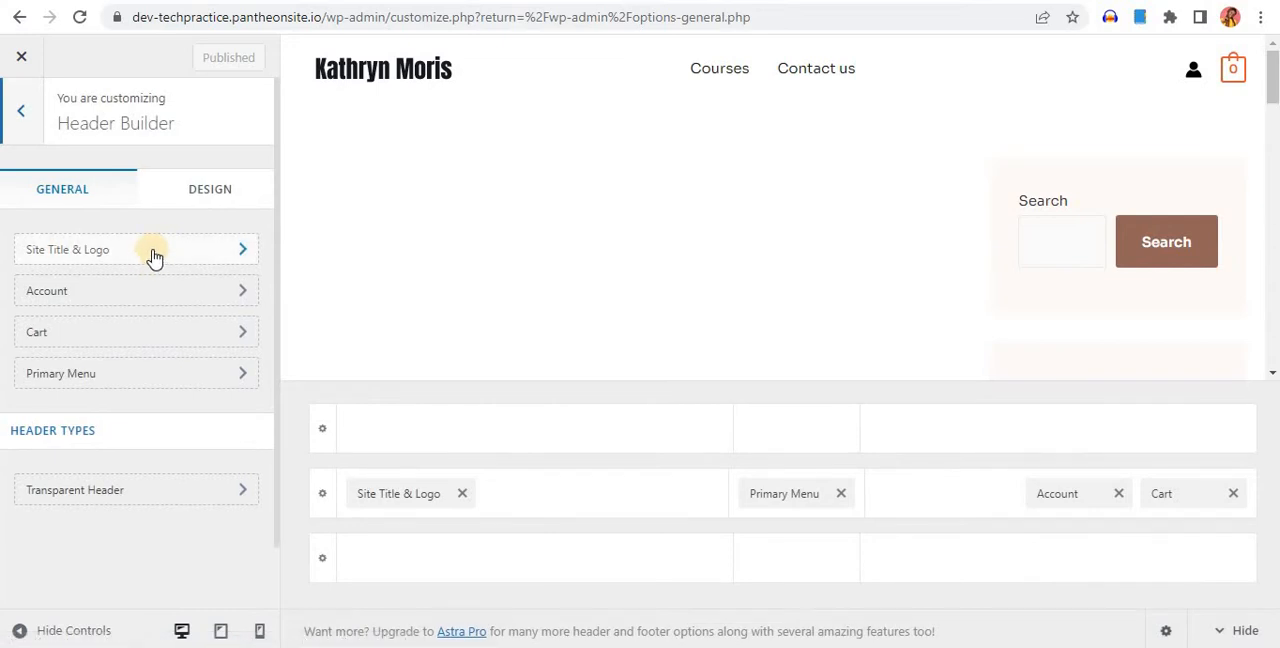
click(57, 258)
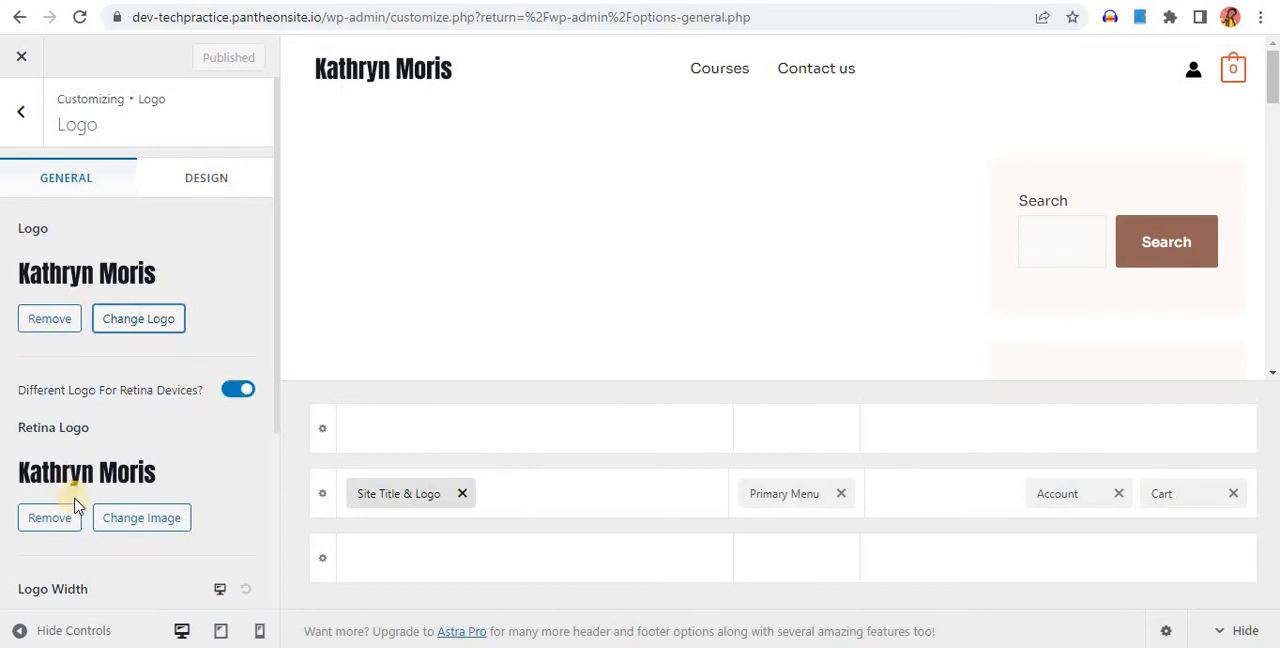
Turn off the different logo for retina devices and remove the template's logo from the header
scroll(80, 488, down, 3)
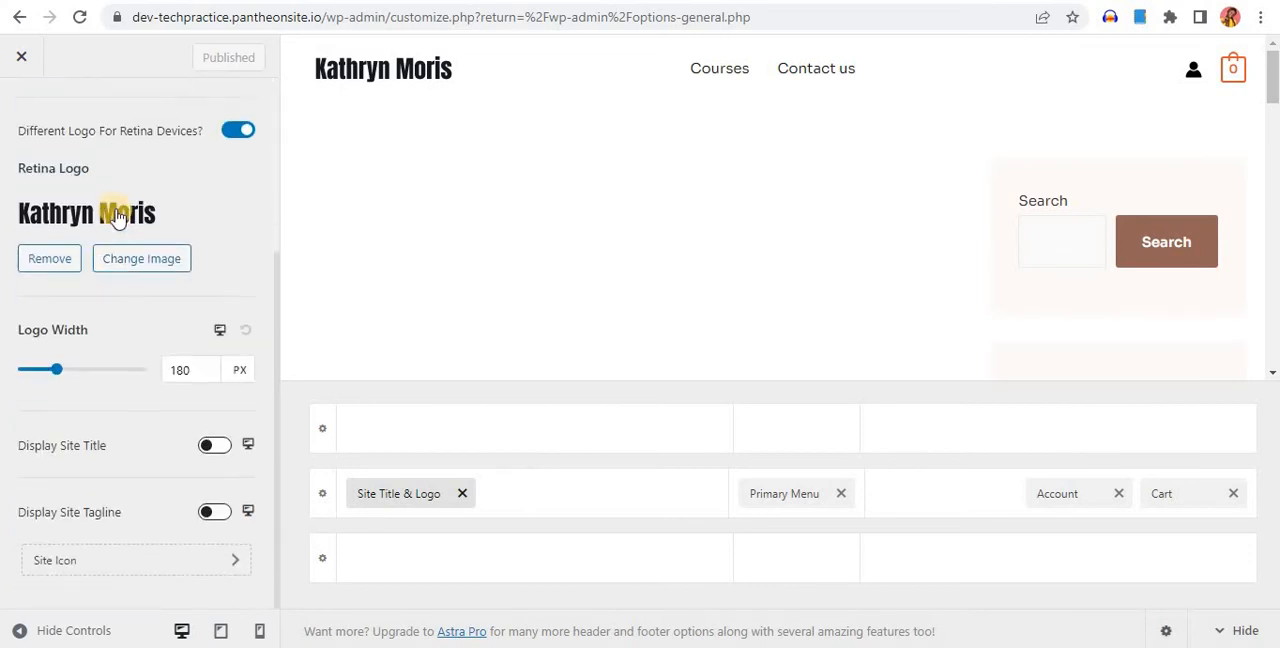
click(218, 142)
scroll(155, 287, up, 2)
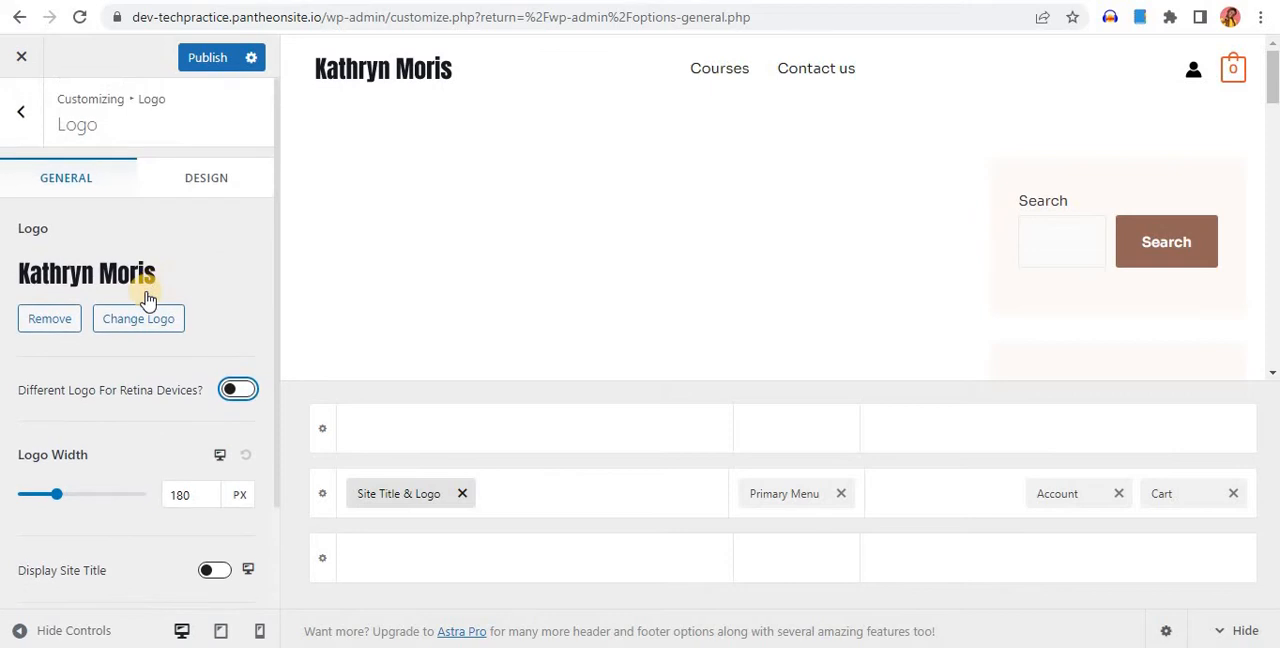
scroll(108, 335, down, 1)
scroll(108, 338, down, 1)
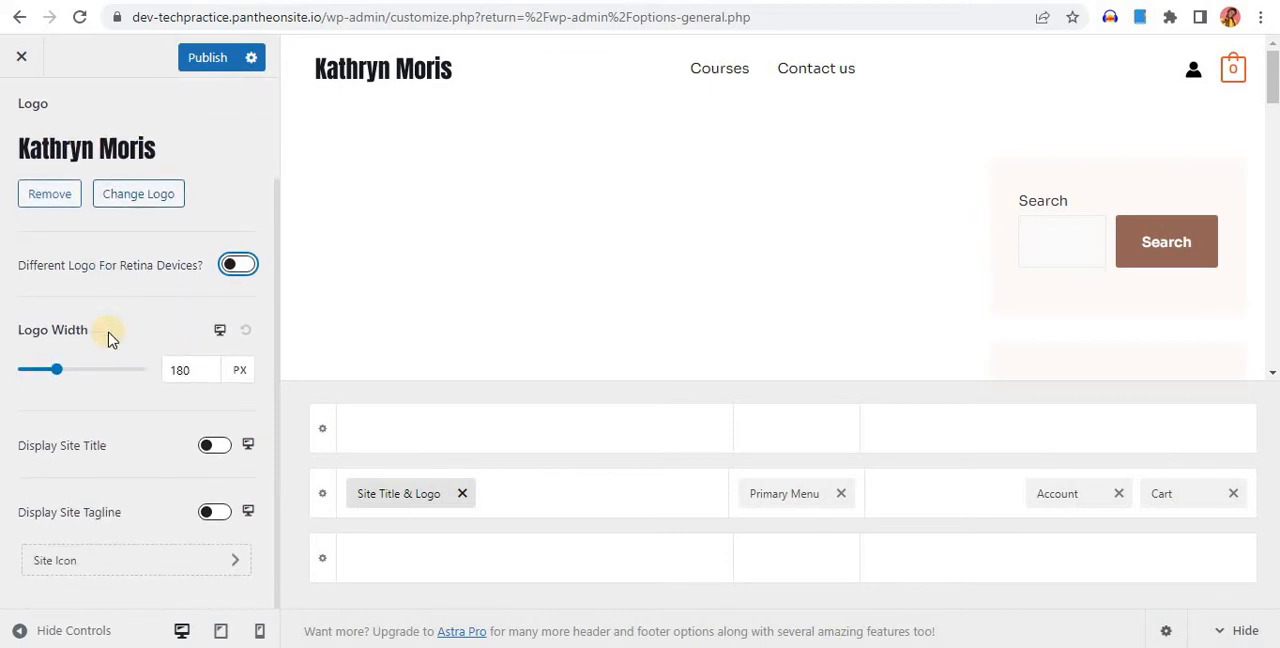
scroll(108, 336, up, 2)
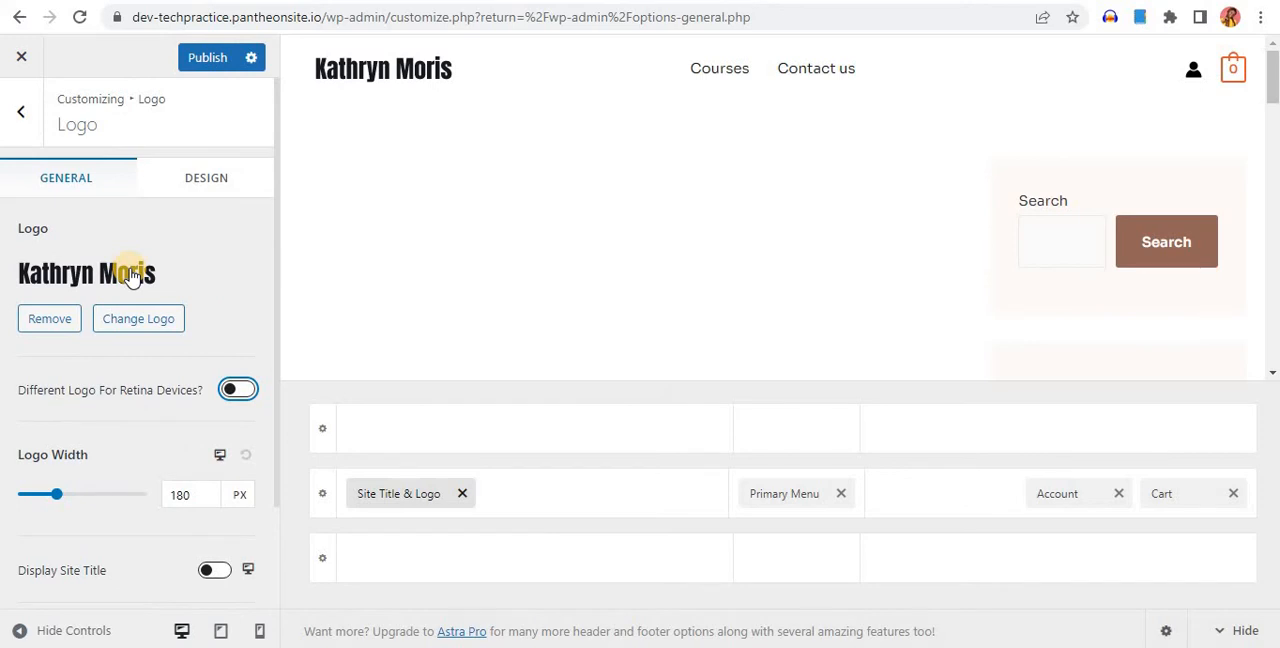
click(50, 325)
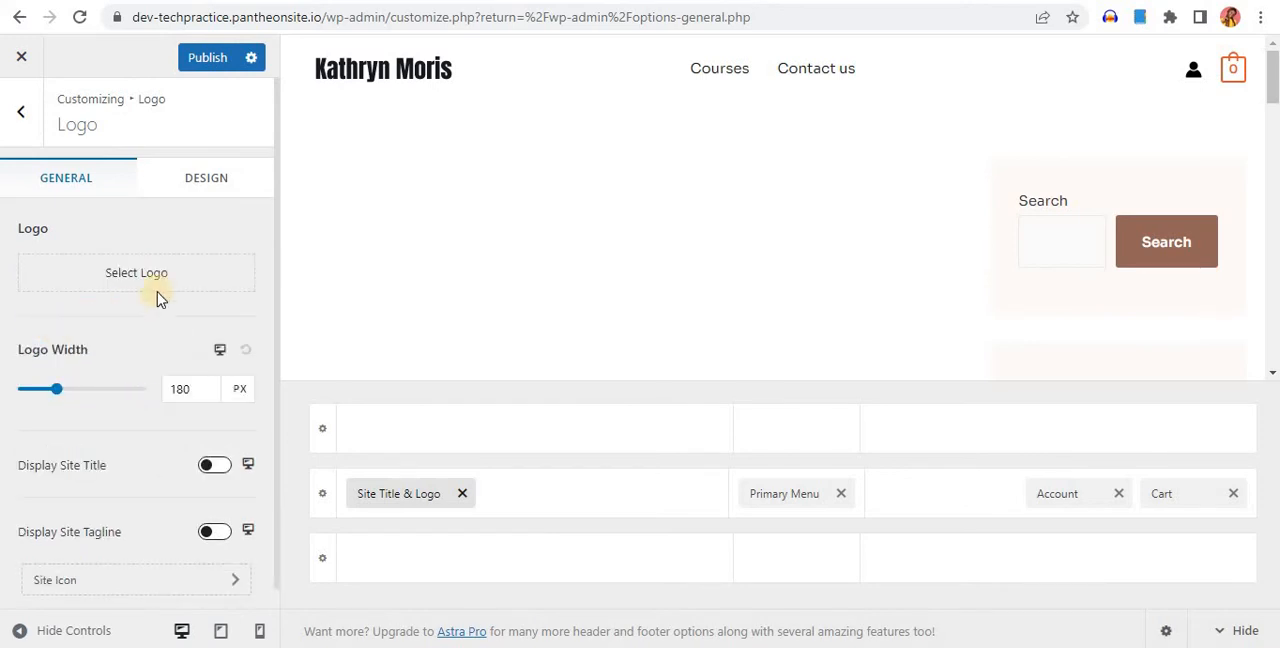
Enable Display Site Title and set the site title to TechPractice
scroll(166, 300, down, 1)
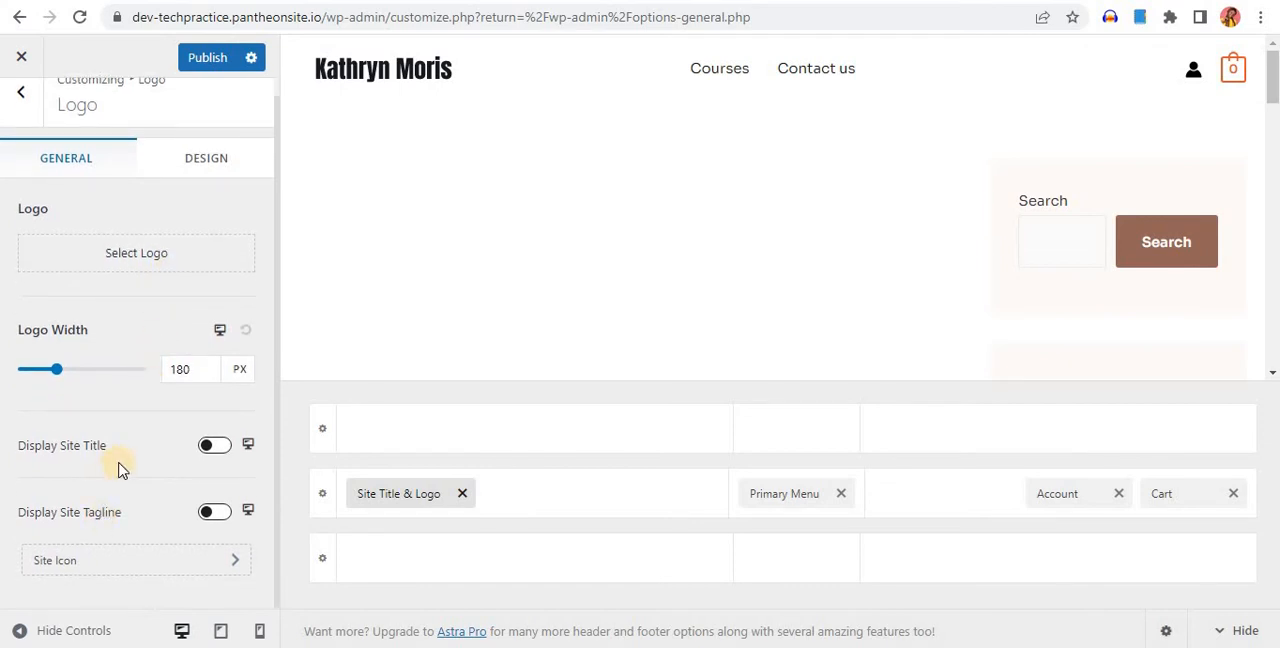
click(222, 447)
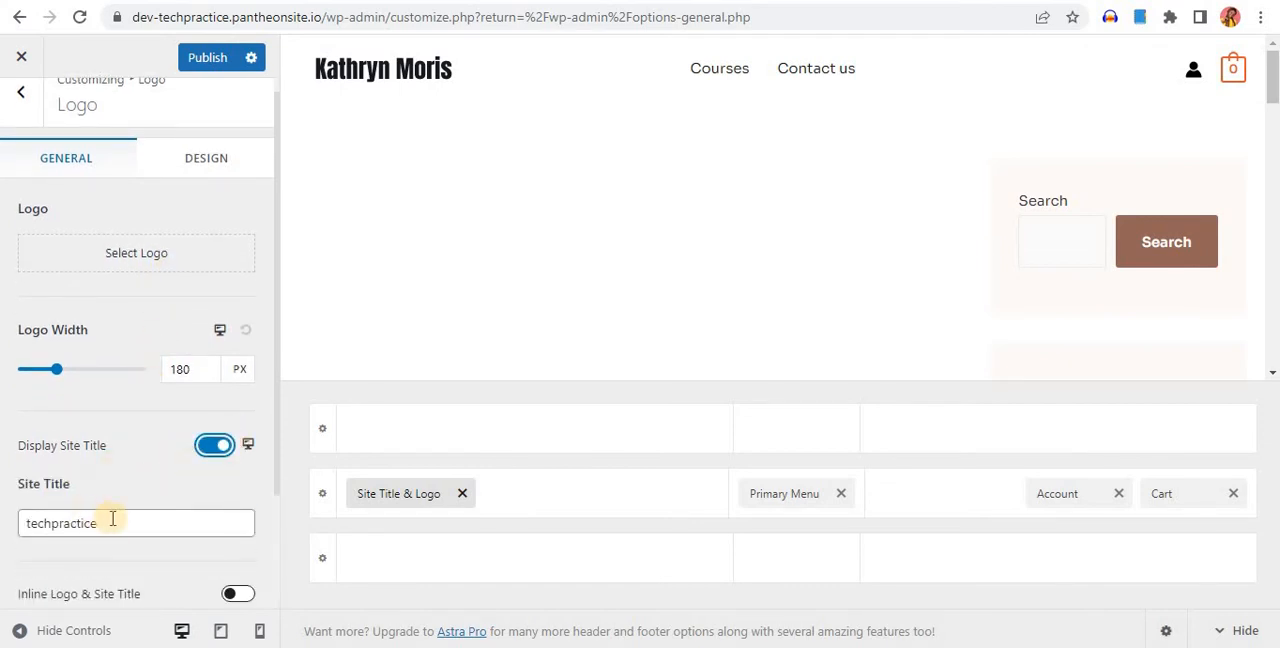
click(112, 520)
double_click(112, 521)
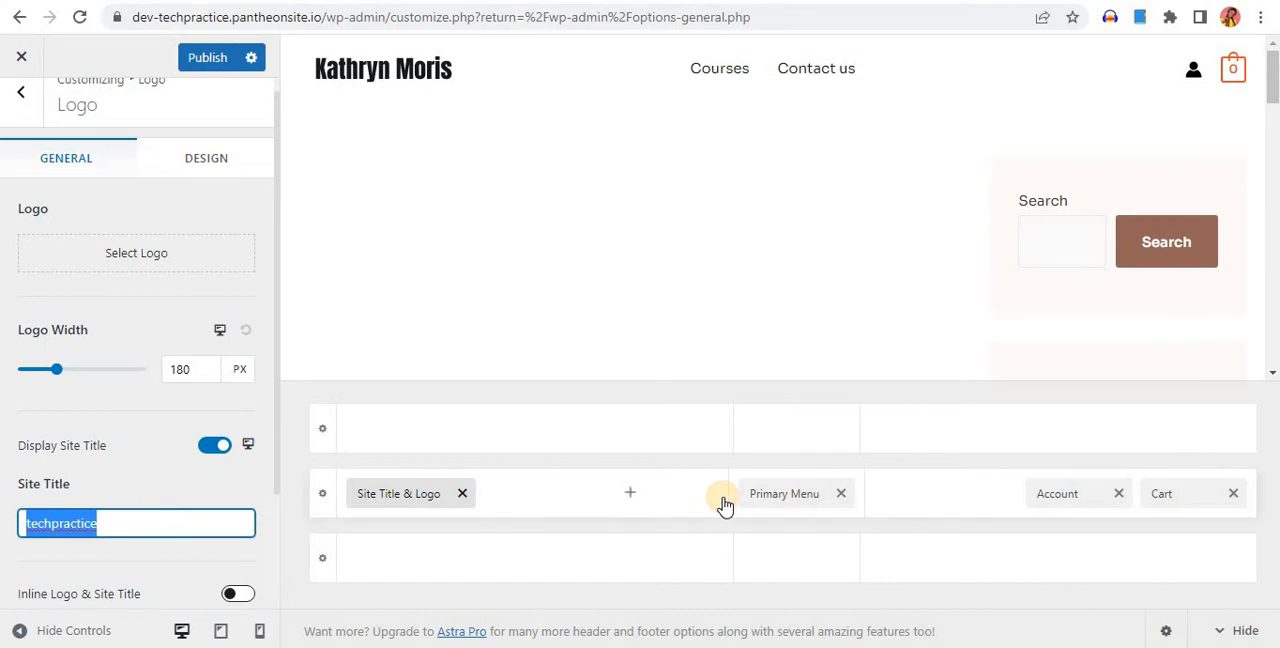
text(T)
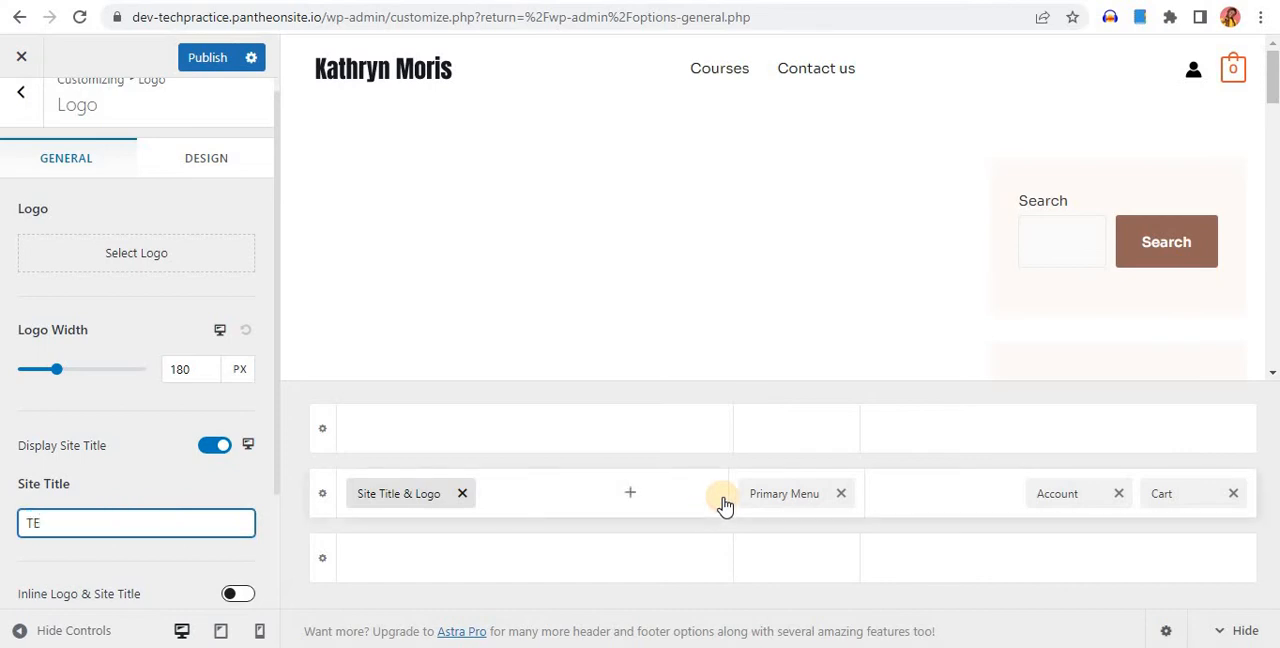
text(echPractice)
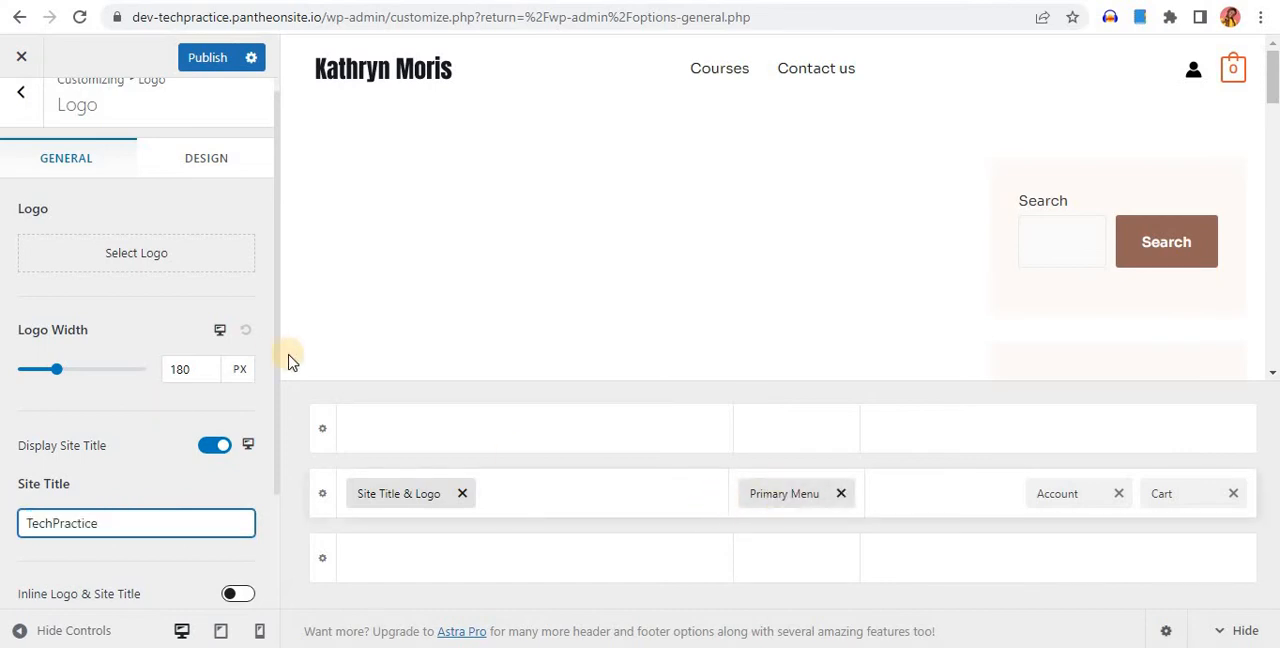
Publish the logo and site title changes and reload the front page to check the header
scroll(165, 503, down, 2)
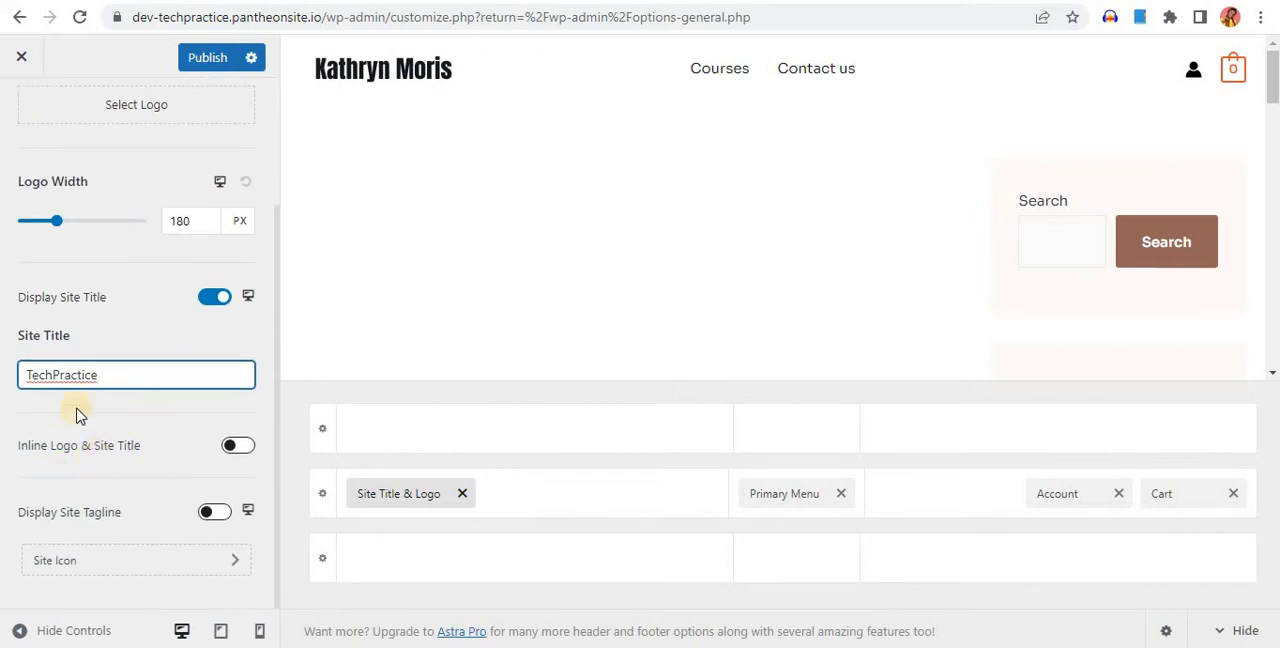
scroll(106, 329, up, 2)
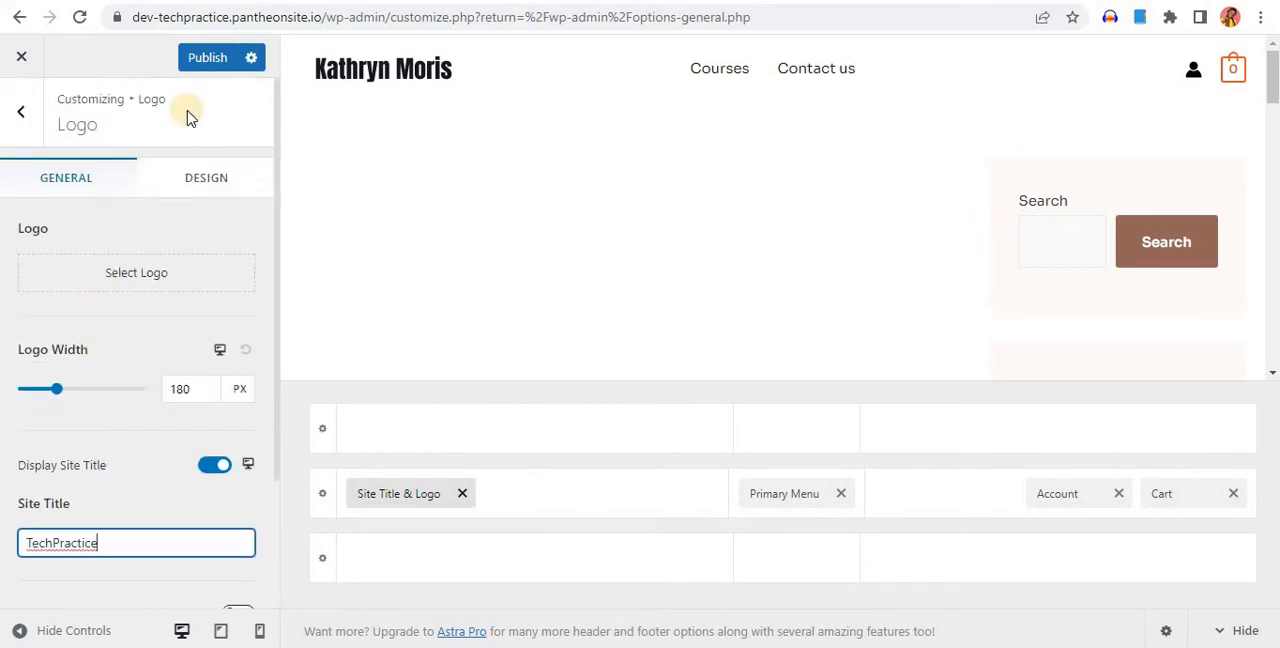
click(218, 58)
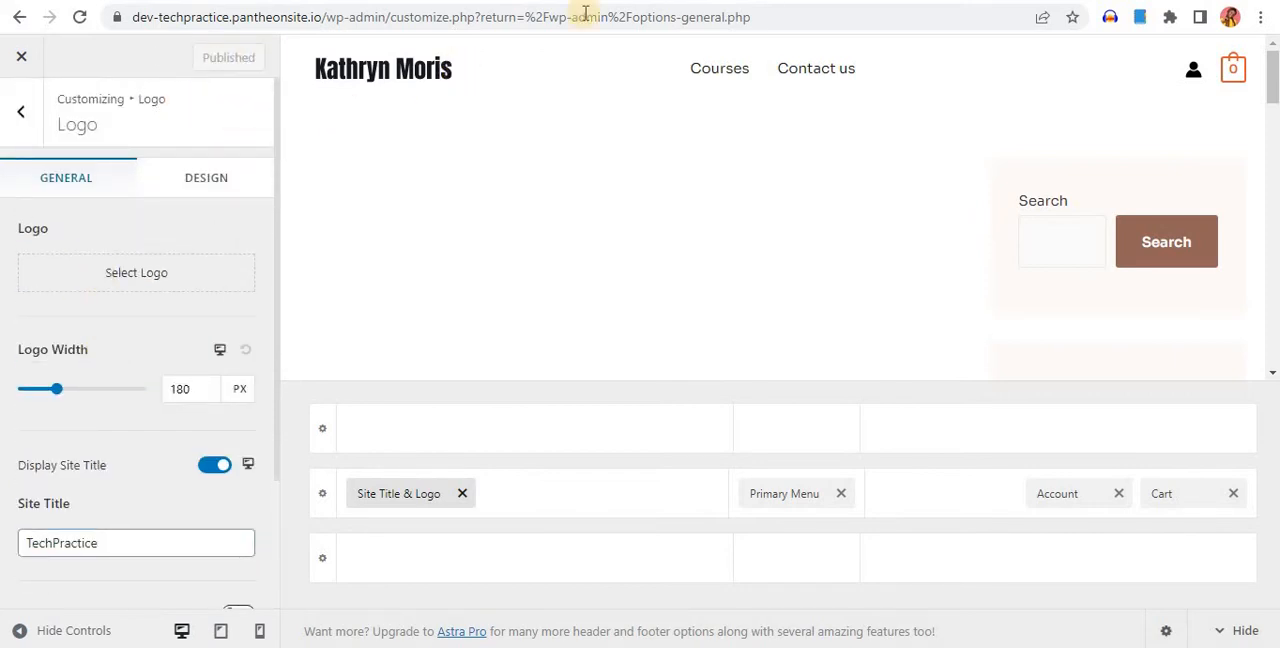
click(722, 1)
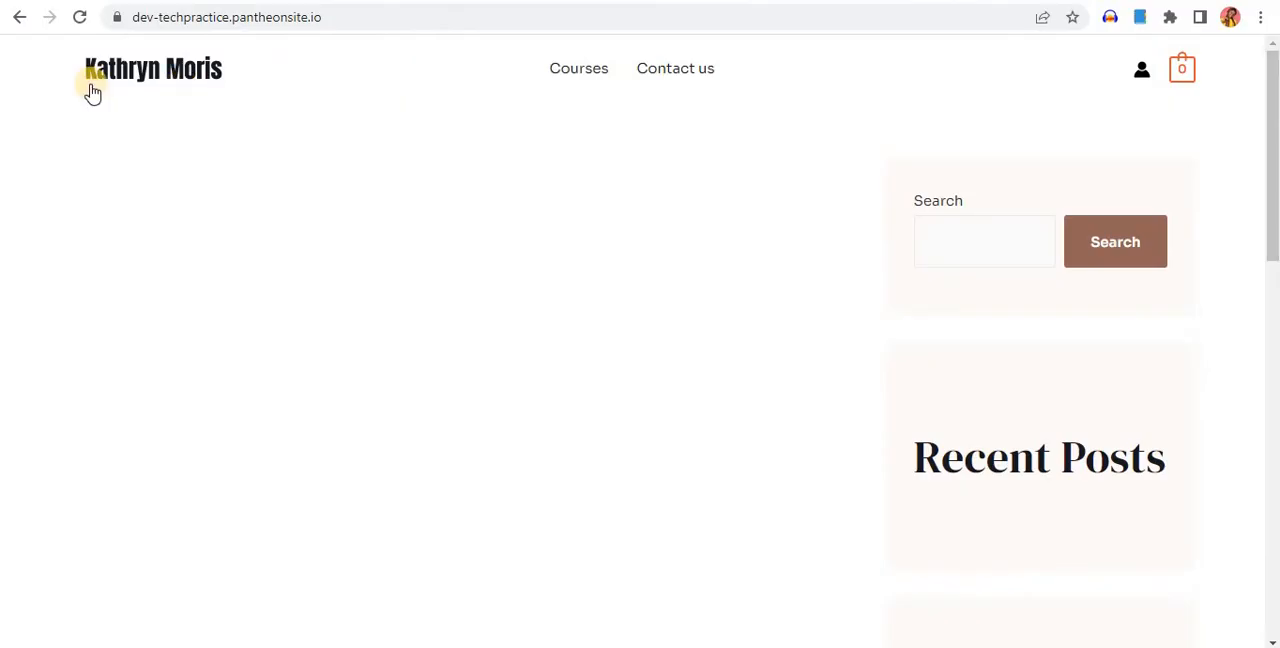
click(81, 21)
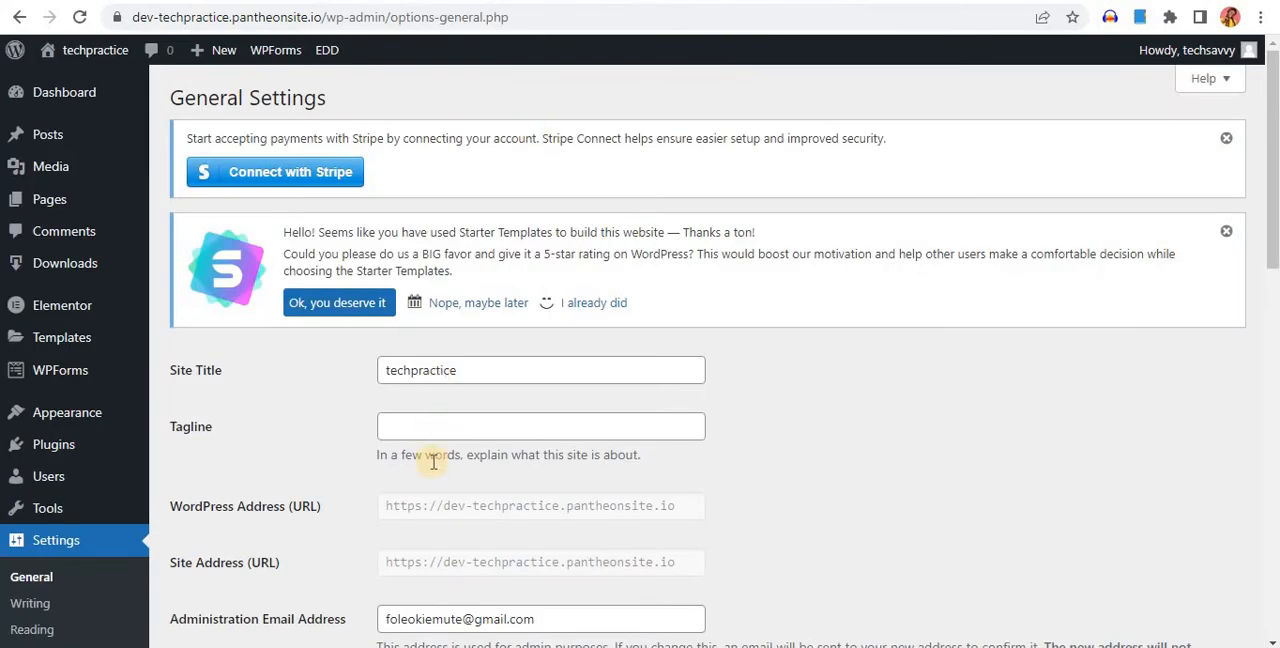
mouse_move(35, 446)
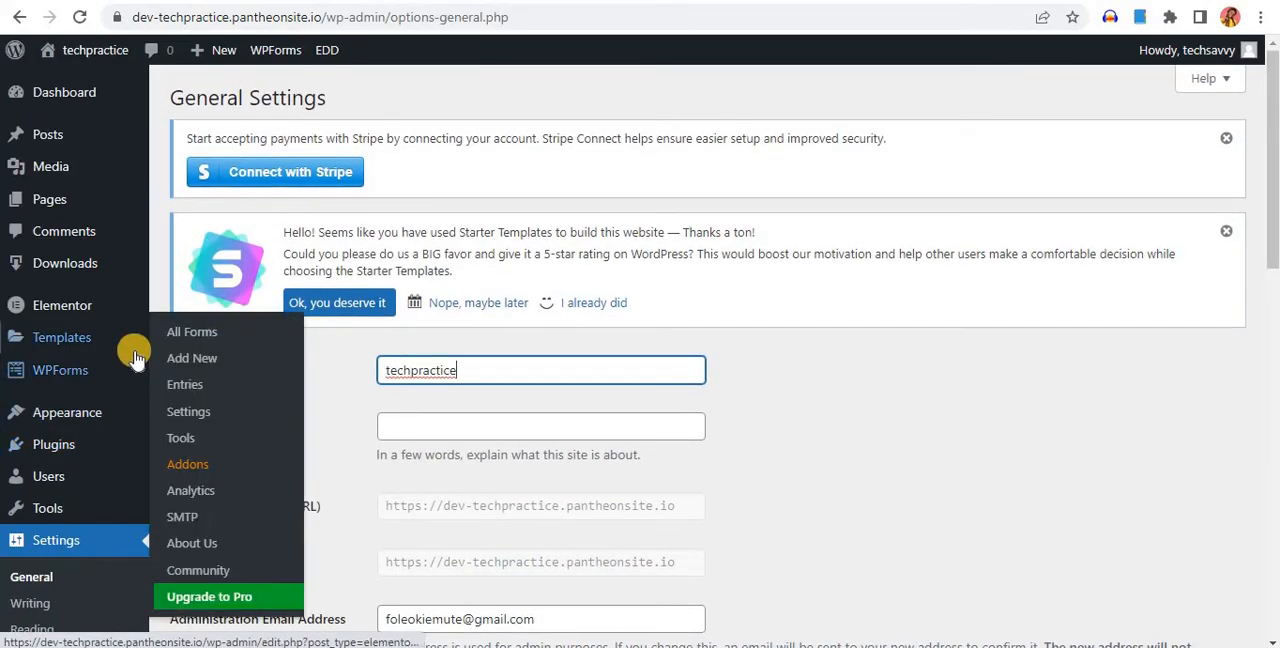
mouse_move(137, 358)
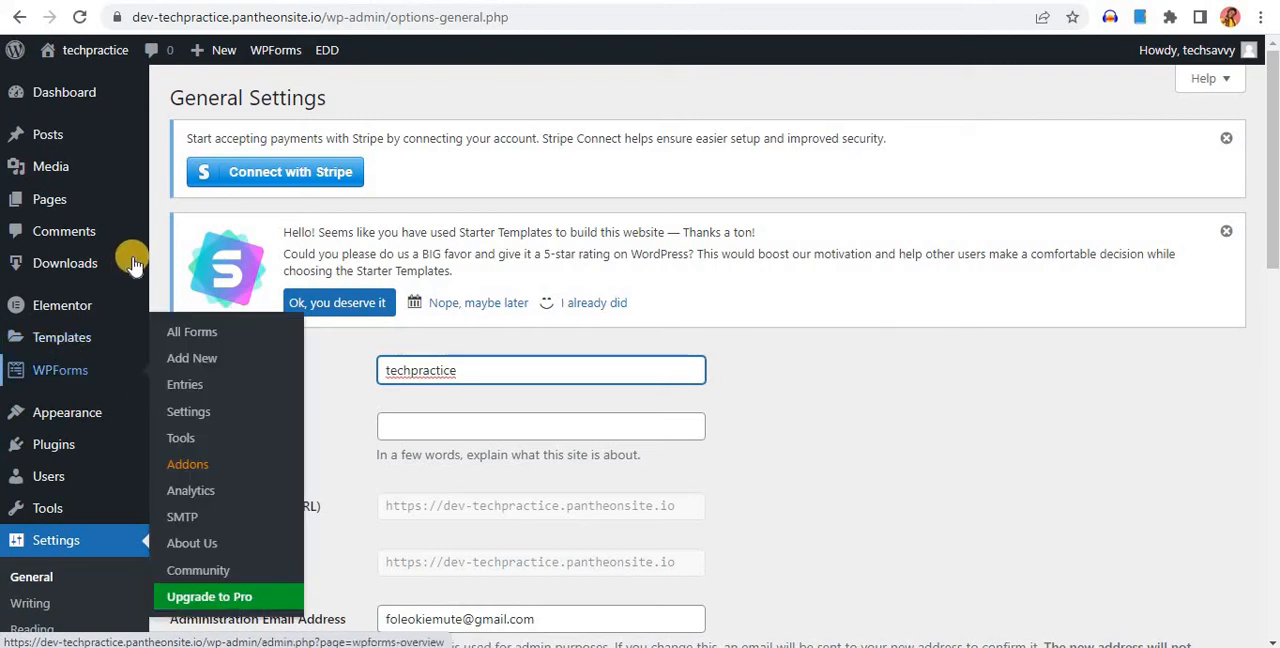
scroll(71, 543, down, 5)
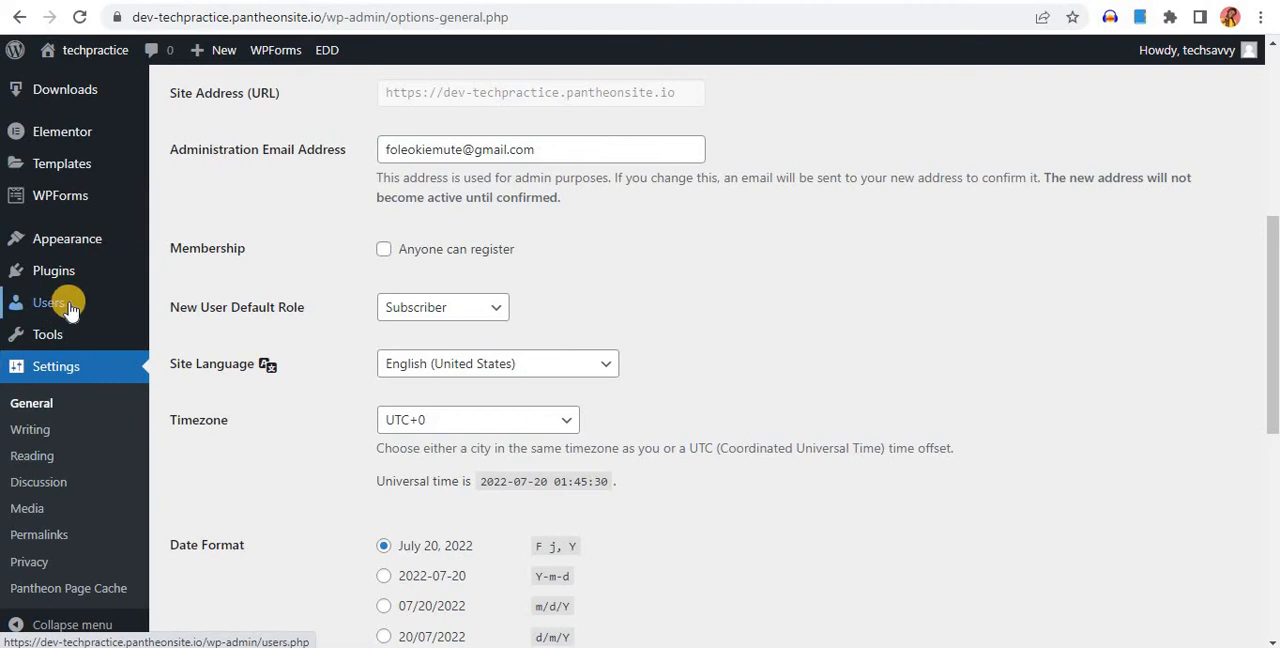
scroll(62, 320, up, 3)
mouse_move(62, 345)
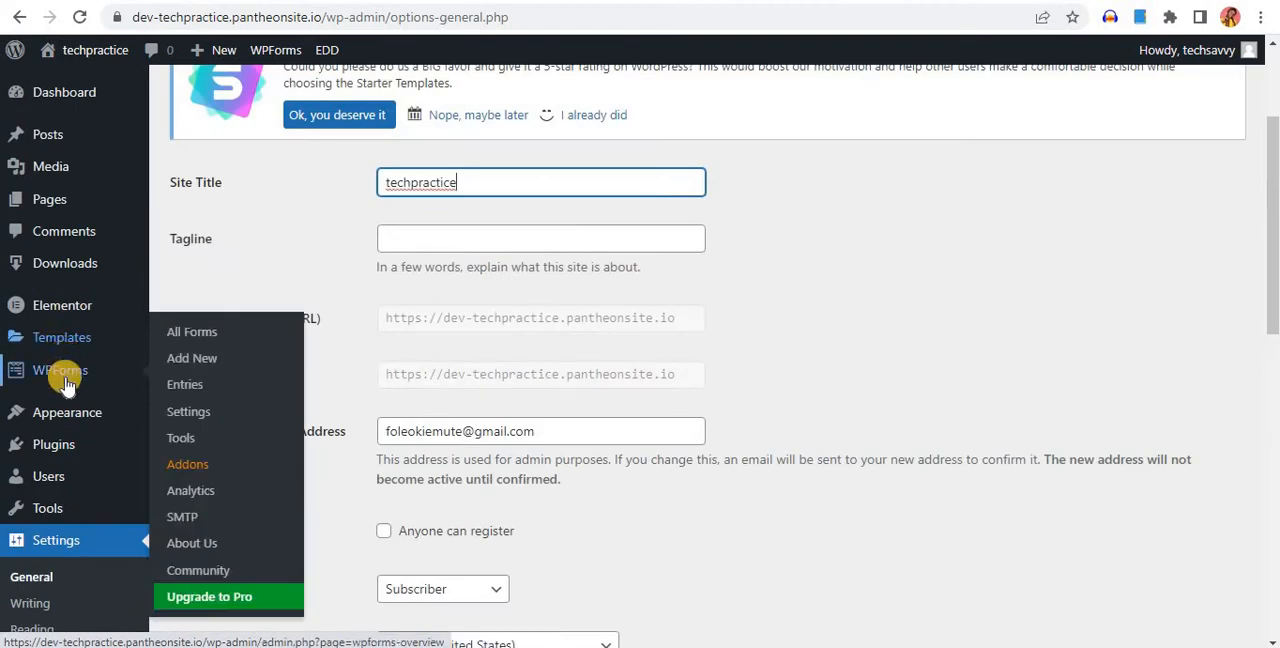
Open the page for adding new plugins and search by the keyword woo to find WooCommerce
mouse_move(70, 422)
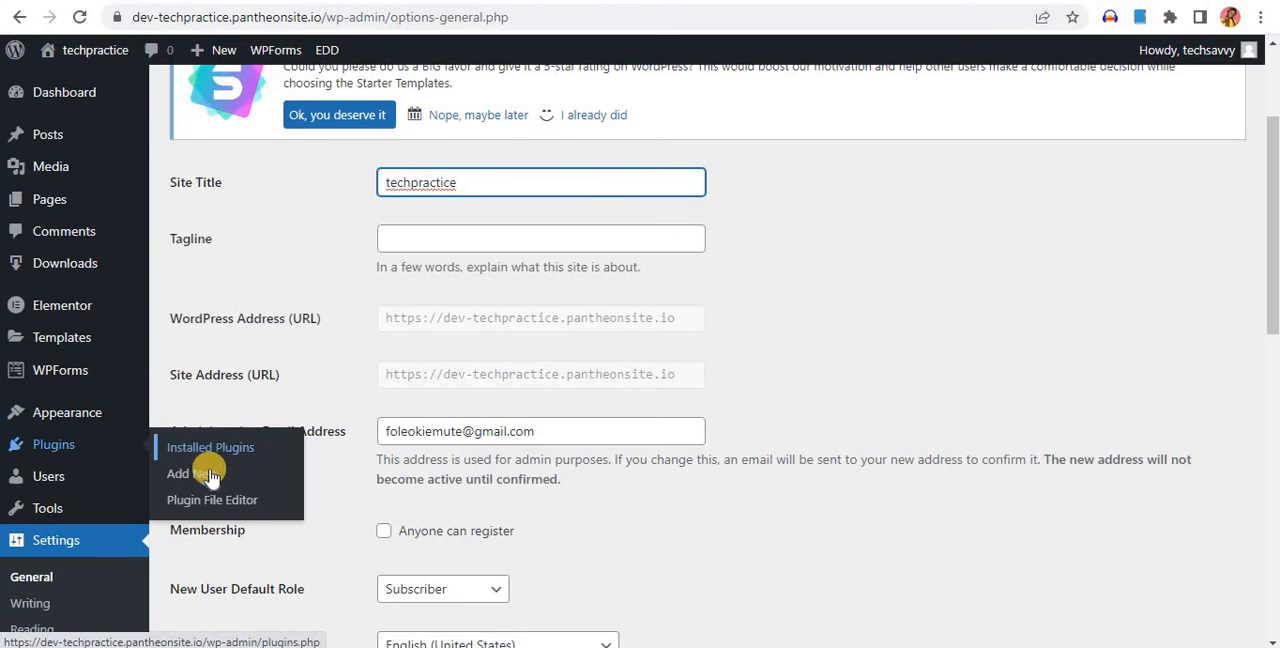
click(205, 470)
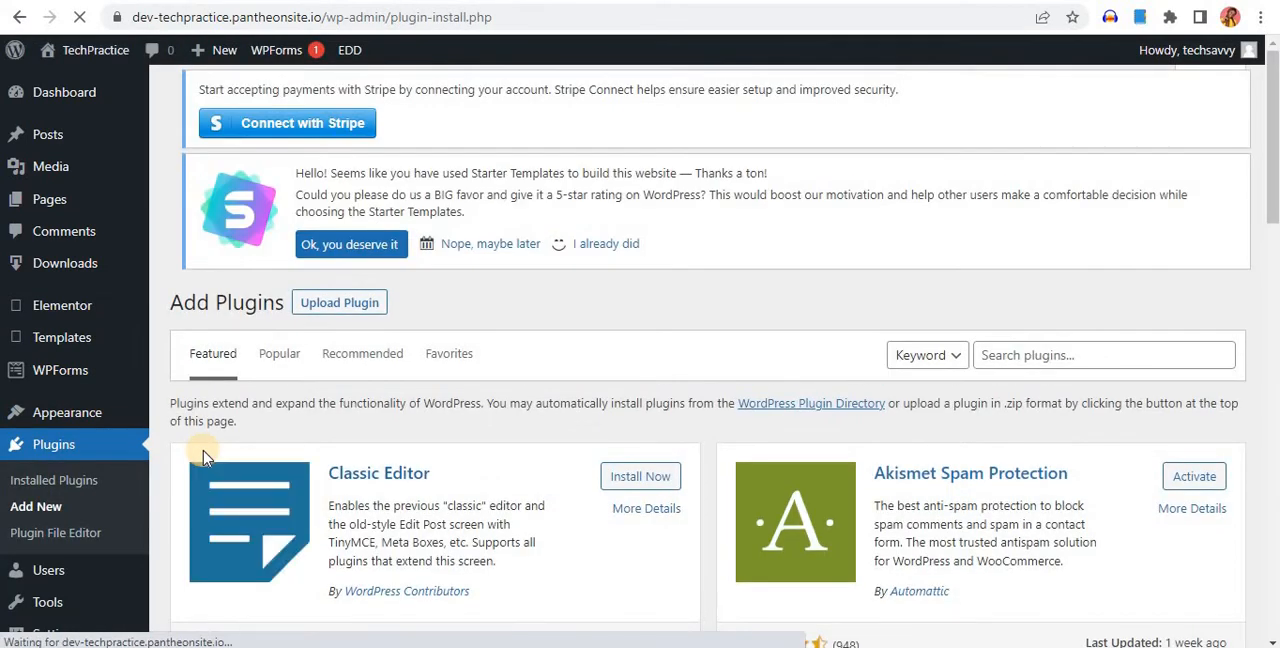
click(1017, 354)
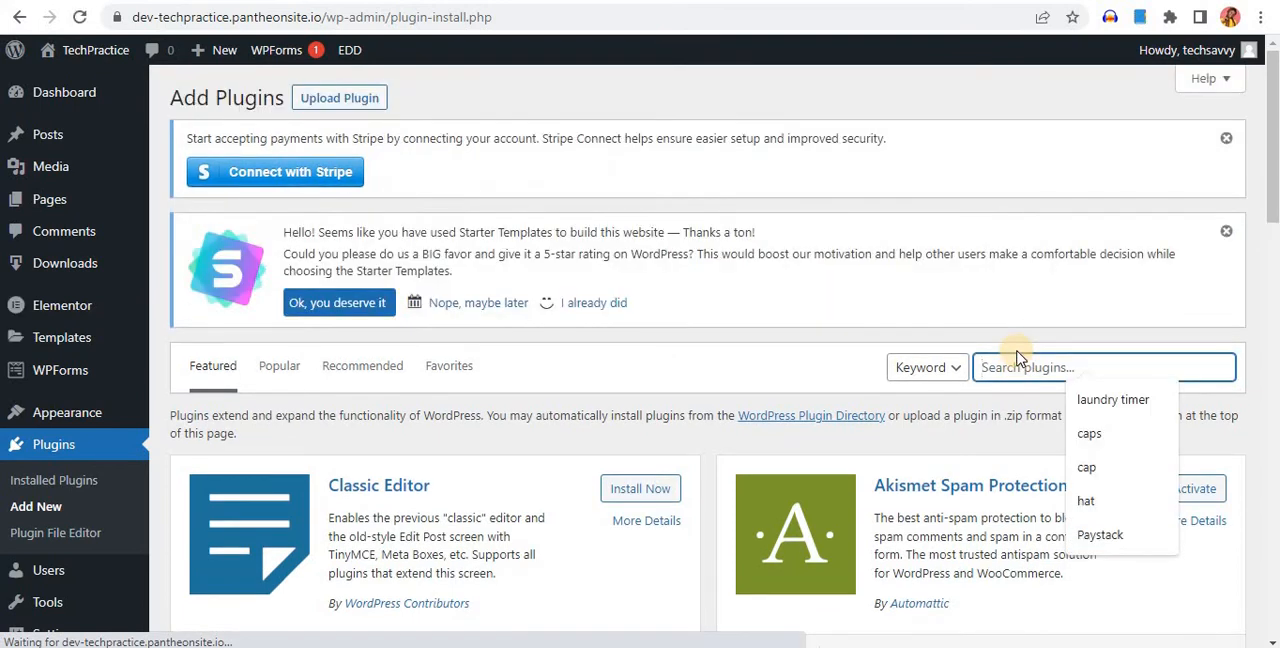
text(woo)
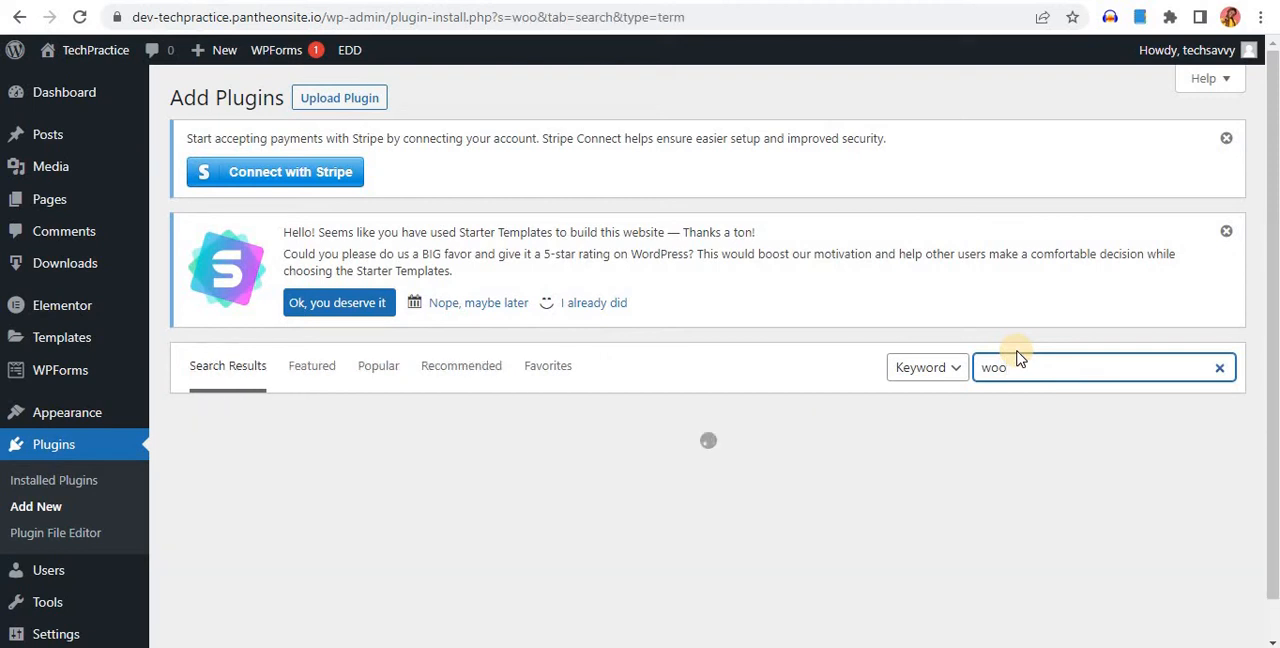
scroll(1000, 365, down, 3)
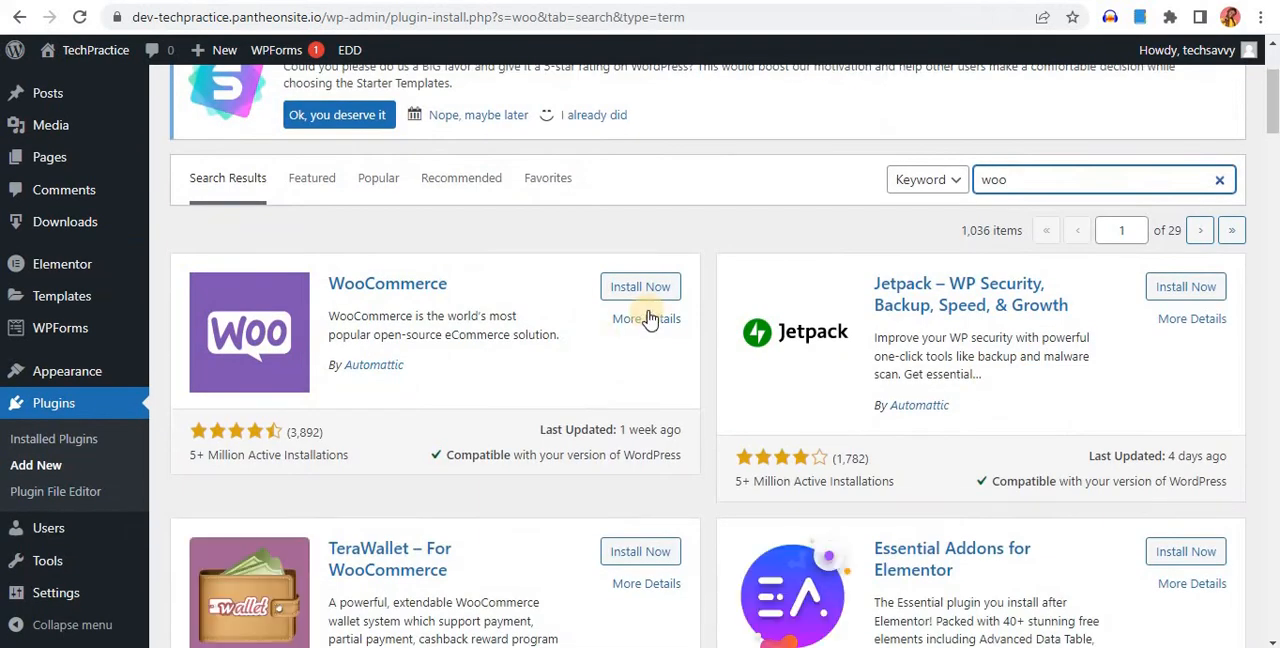
Install and activate the WooCommerce plugin by Automattic
click(630, 290)
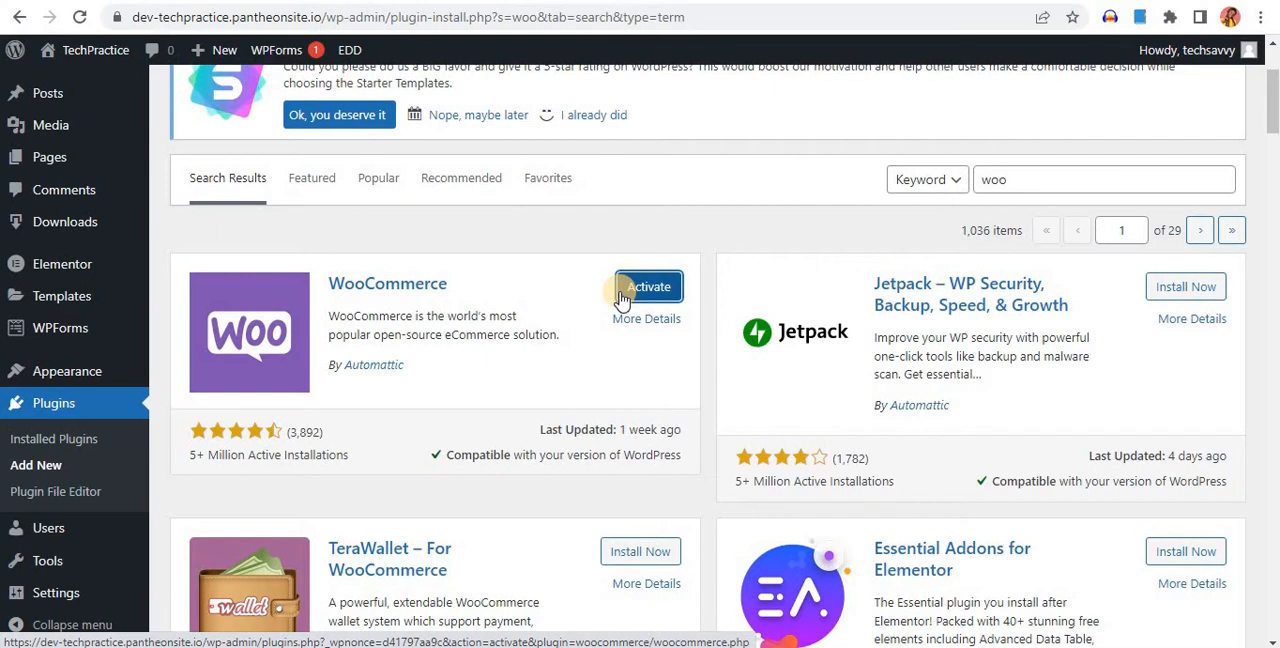
click(645, 292)
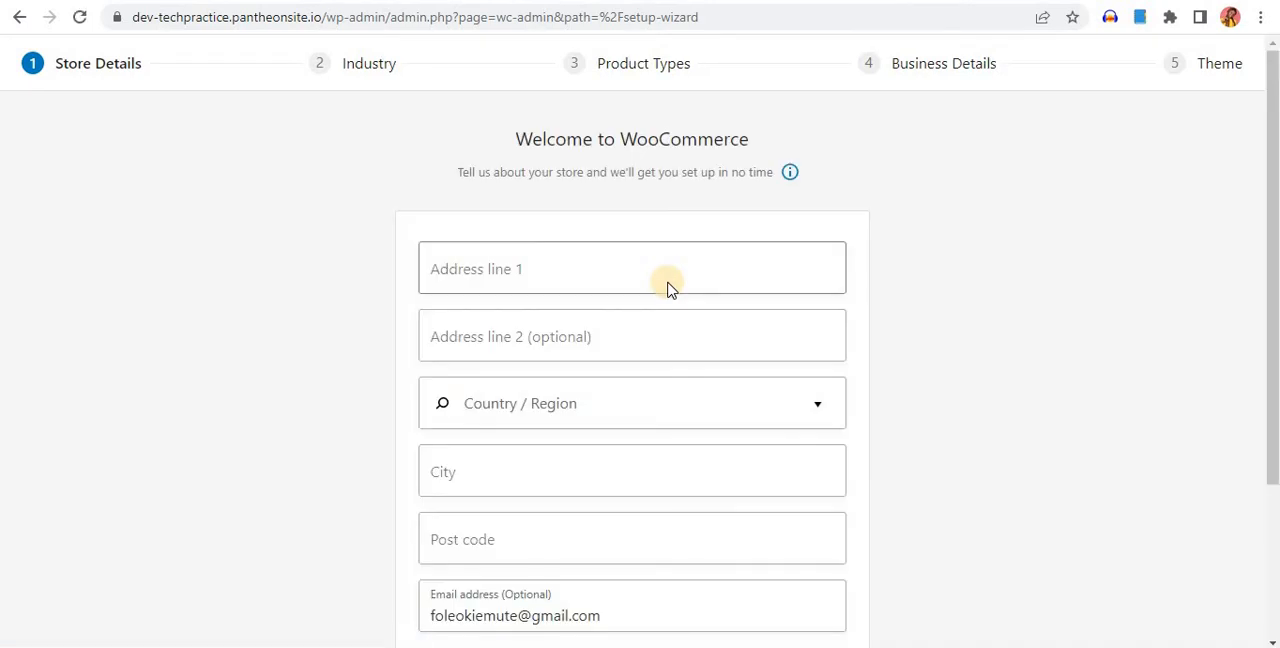
Enter the store's street address in the first address line and leave the optional second line empty
click(628, 270)
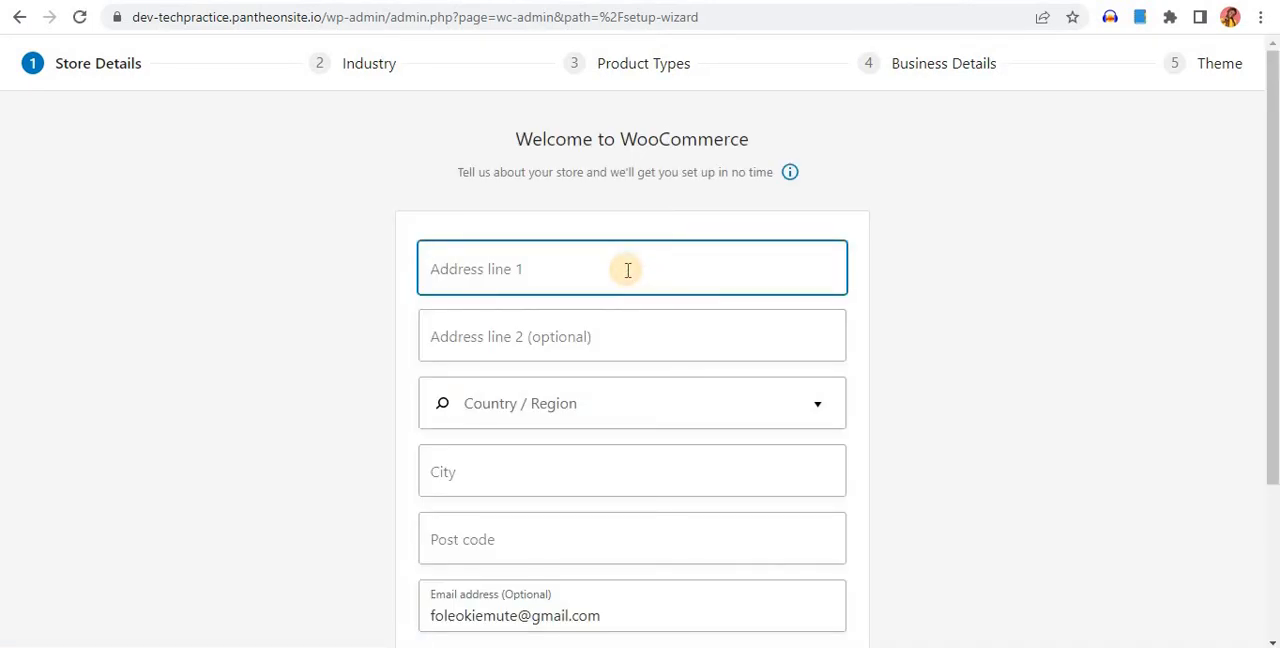
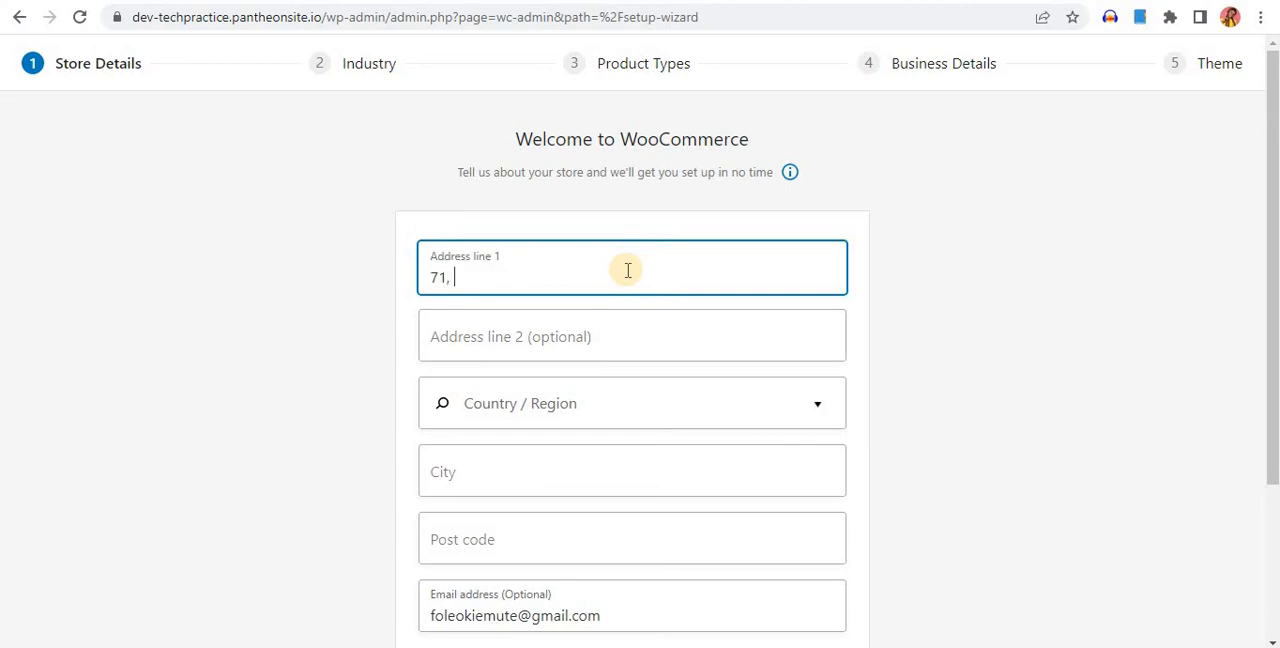
key(Tab)
key(Tab)
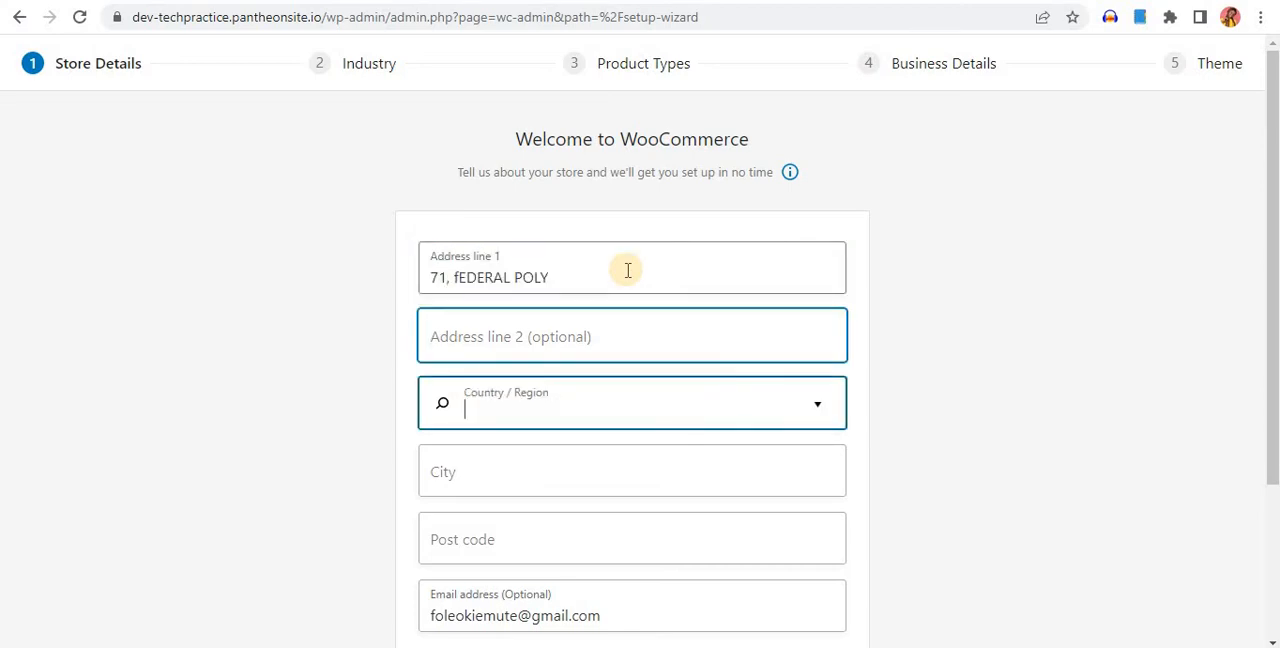
Set the store's country and region to Nigeria — Imo
click(766, 398)
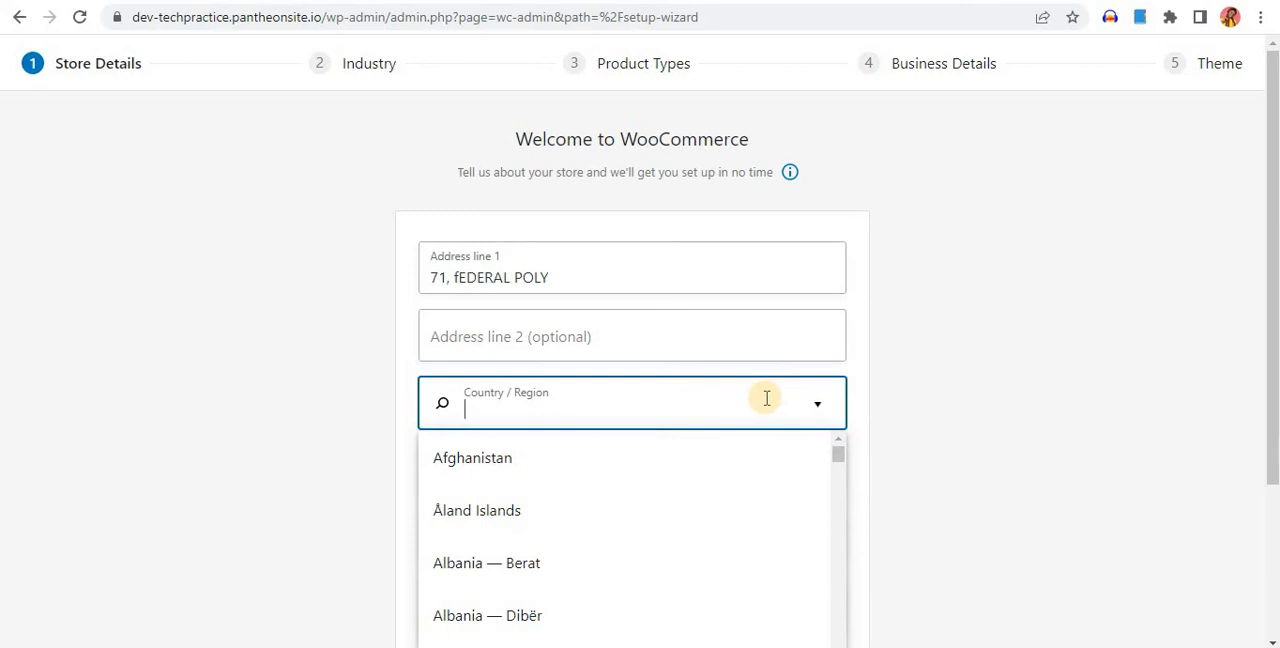
text(IG)
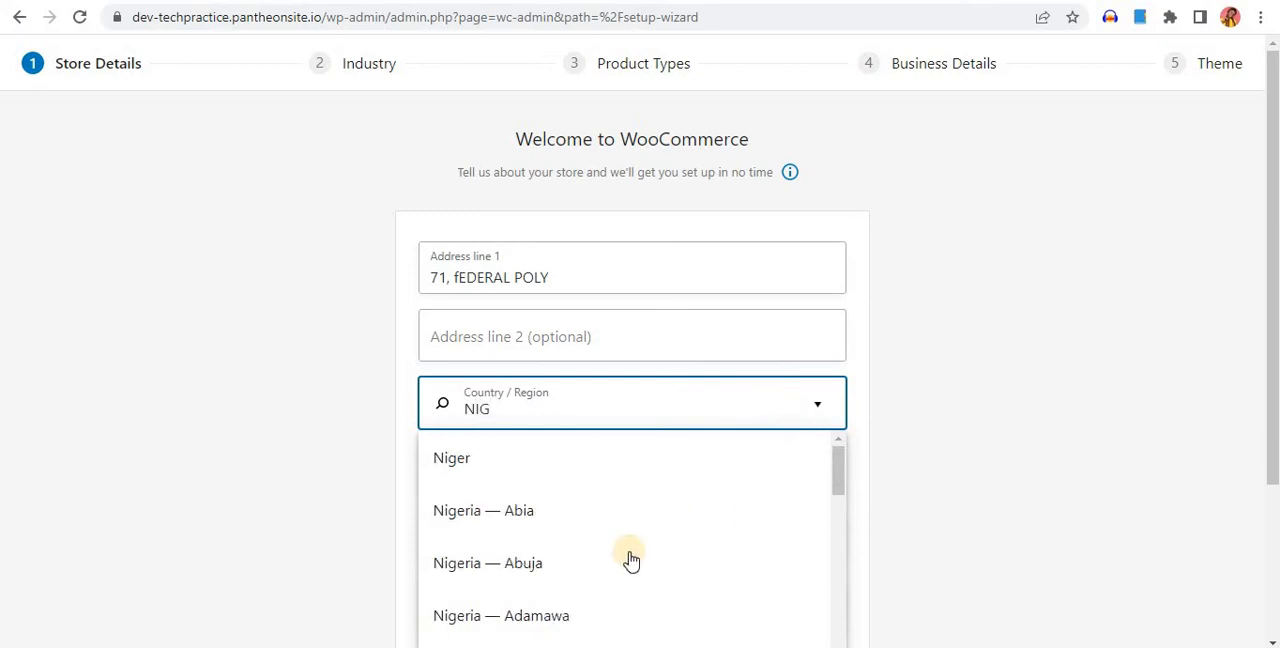
scroll(545, 522, down, 2)
scroll(550, 524, down, 5)
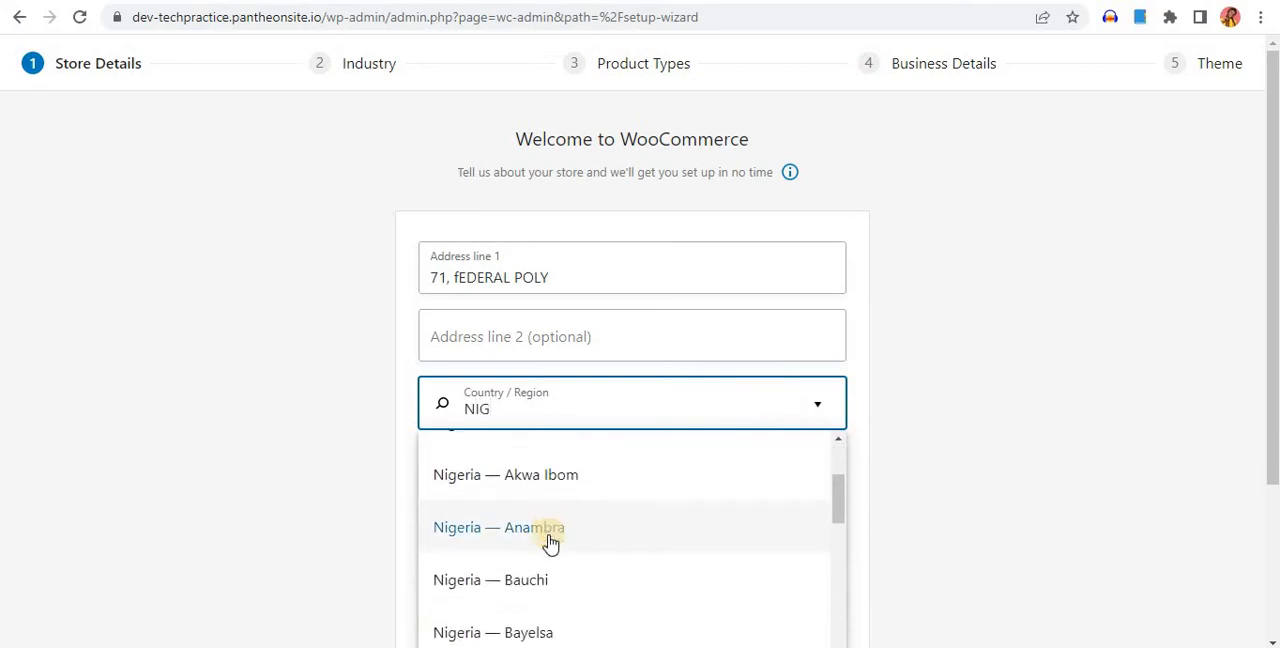
click(500, 606)
scroll(509, 323, down, 2)
Enter the store's city, submit the store details and decline usage tracking
click(509, 323)
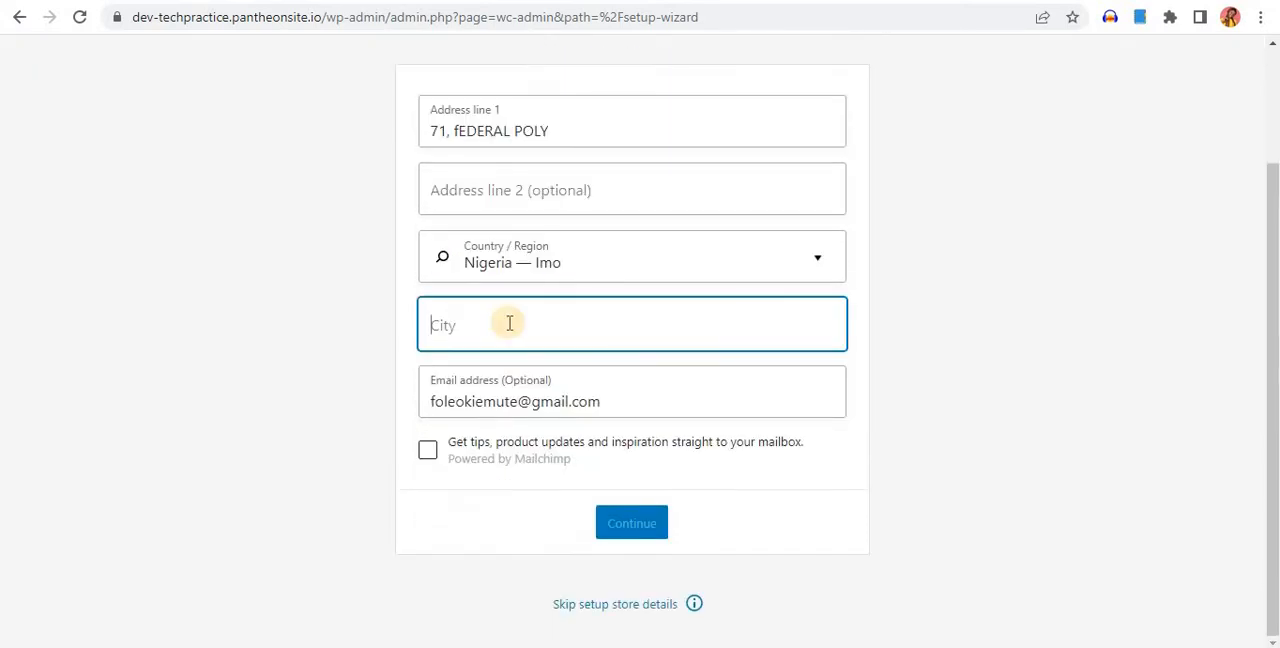
text(OWERRI)
click(646, 527)
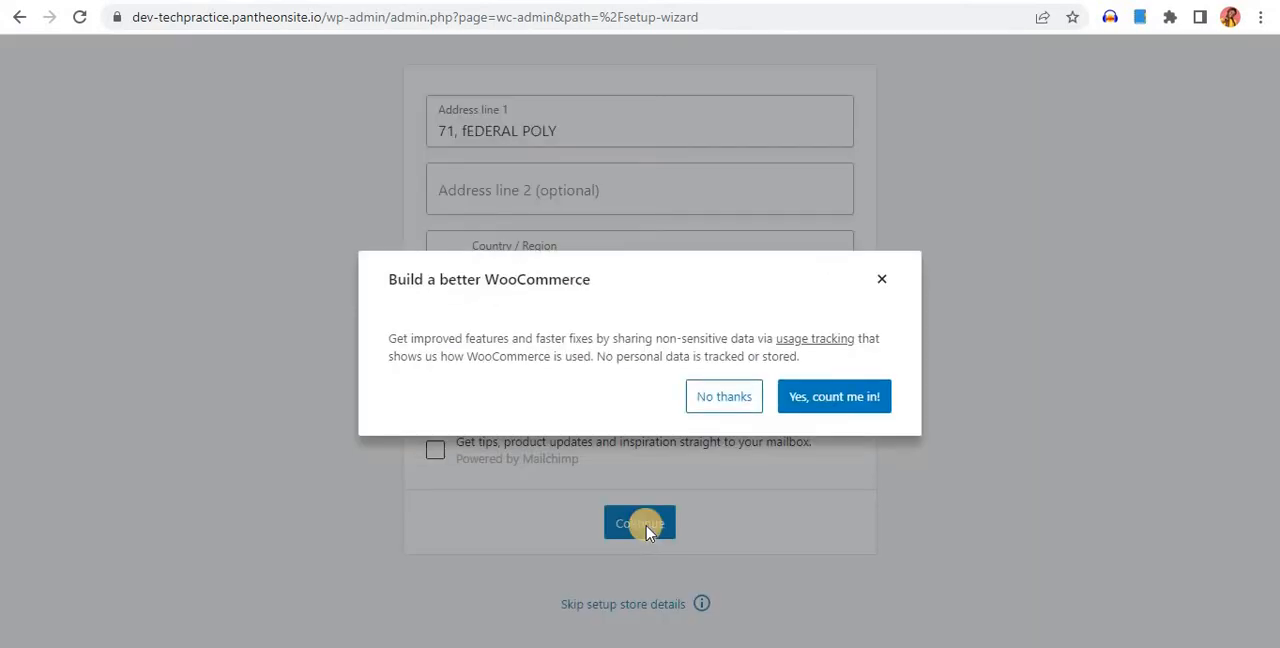
click(752, 404)
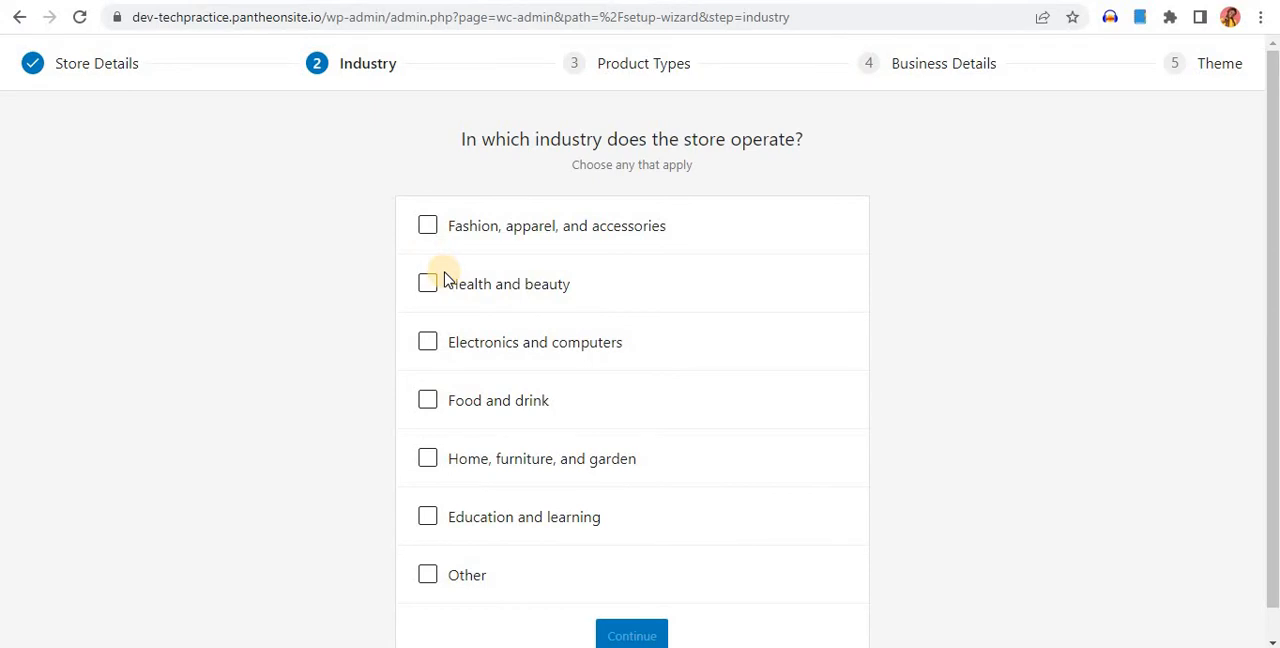
Select every listed industry except Other for the store and continue to the product types
scroll(444, 314, down, 1)
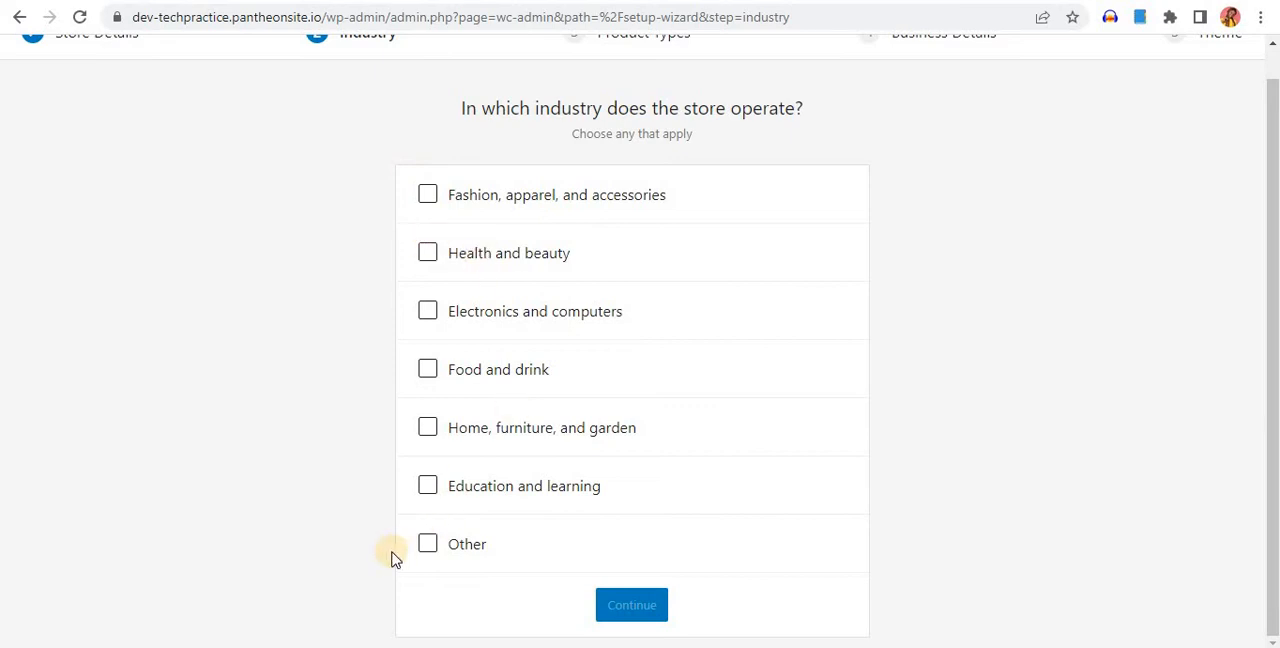
click(427, 197)
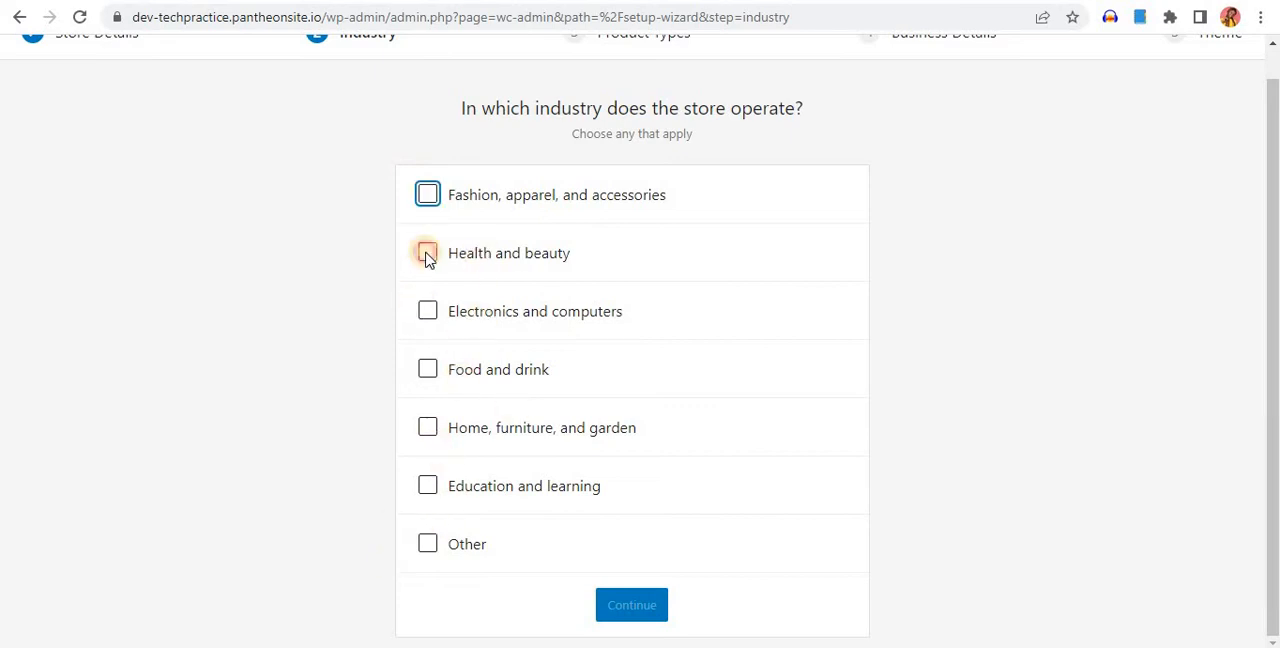
click(428, 313)
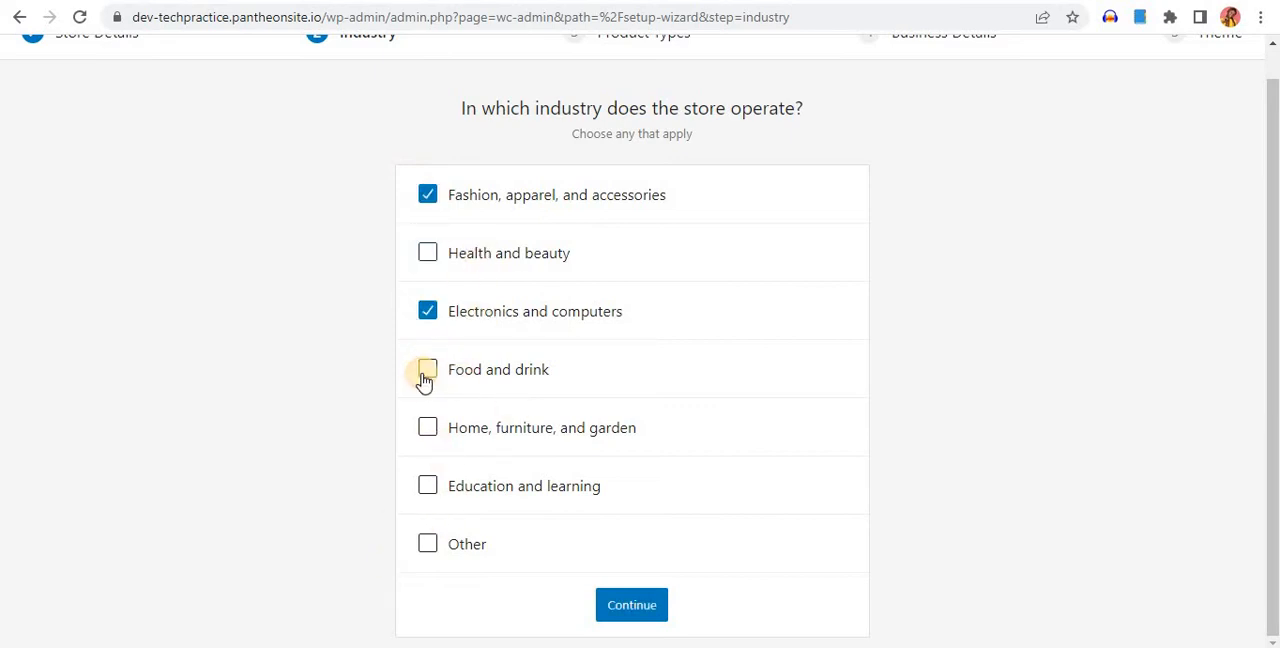
click(428, 372)
click(428, 430)
click(428, 490)
click(428, 254)
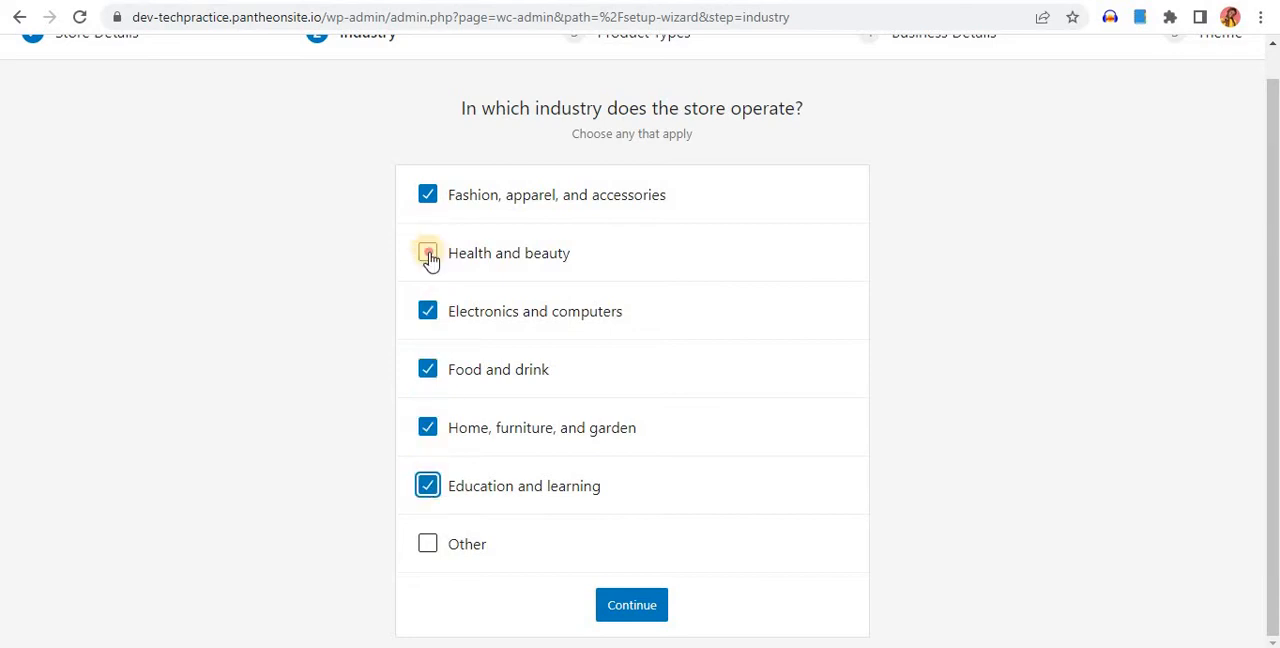
click(630, 607)
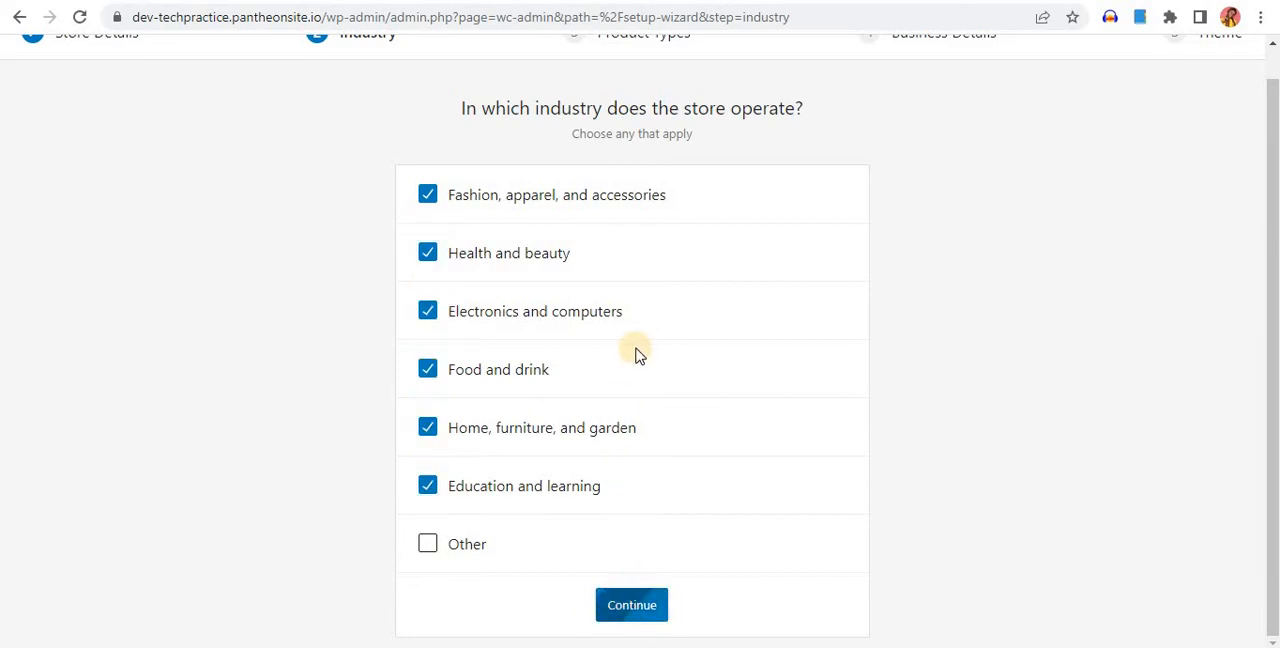
Add Downloads alongside Physical products as a product type and continue to the business details
scroll(630, 350, down, 1)
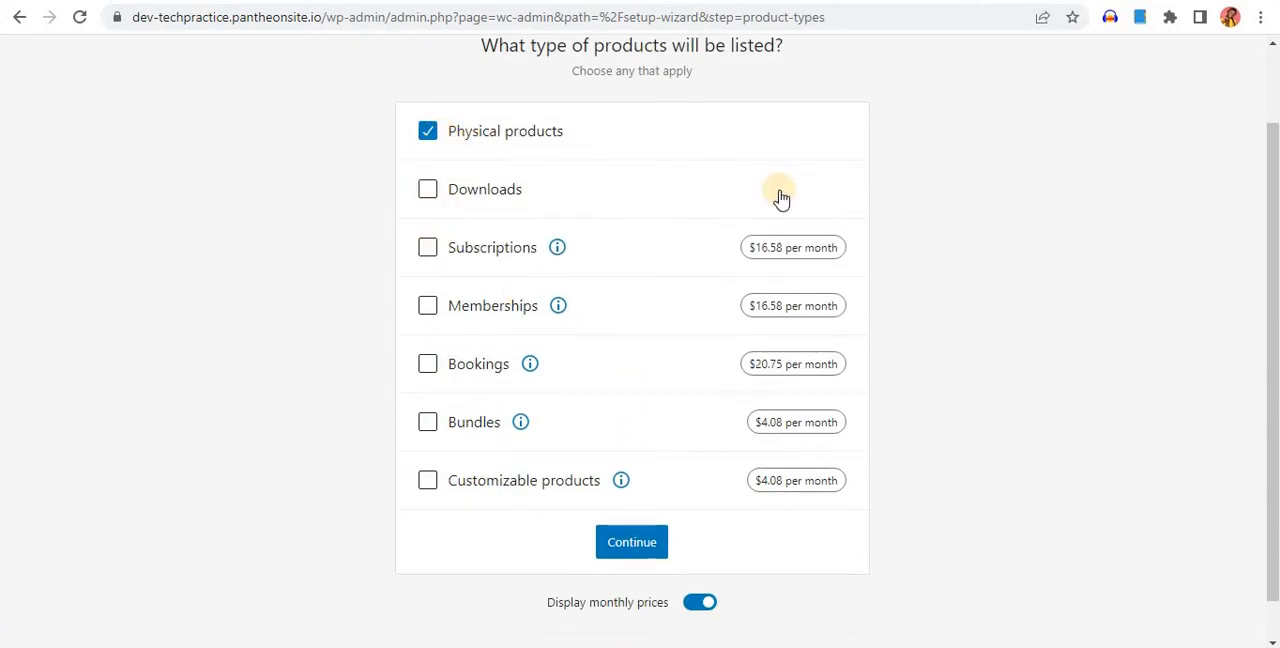
scroll(780, 197, up, 1)
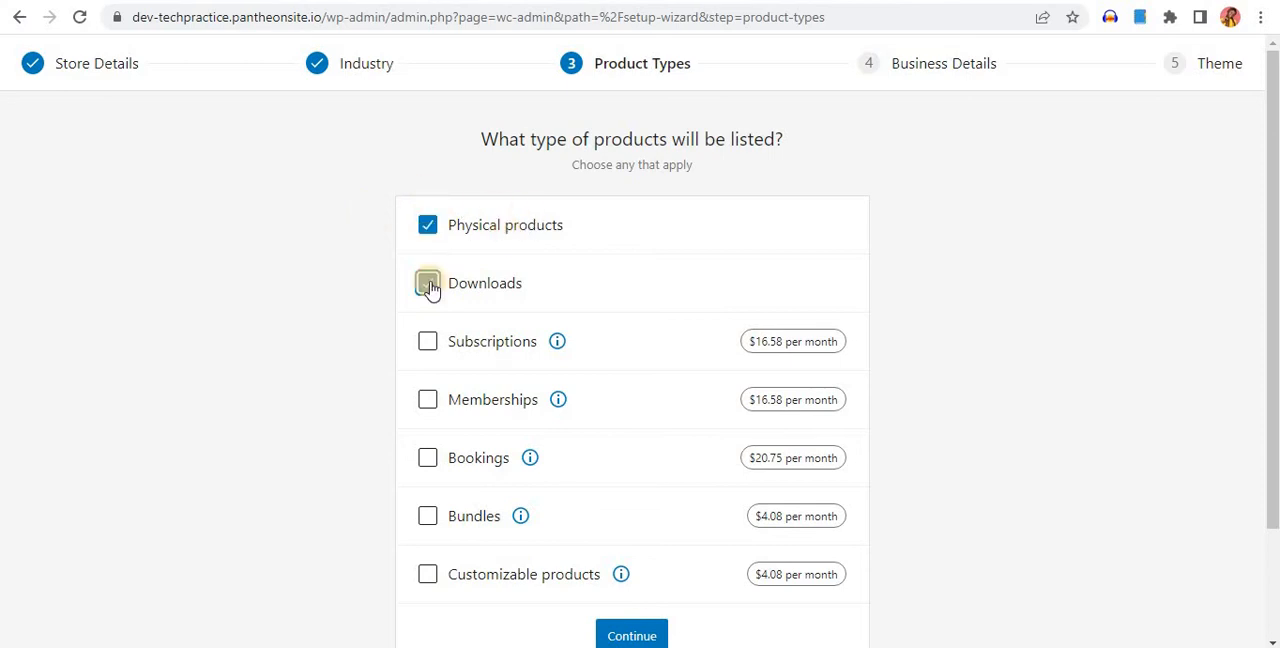
scroll(430, 320, down, 1)
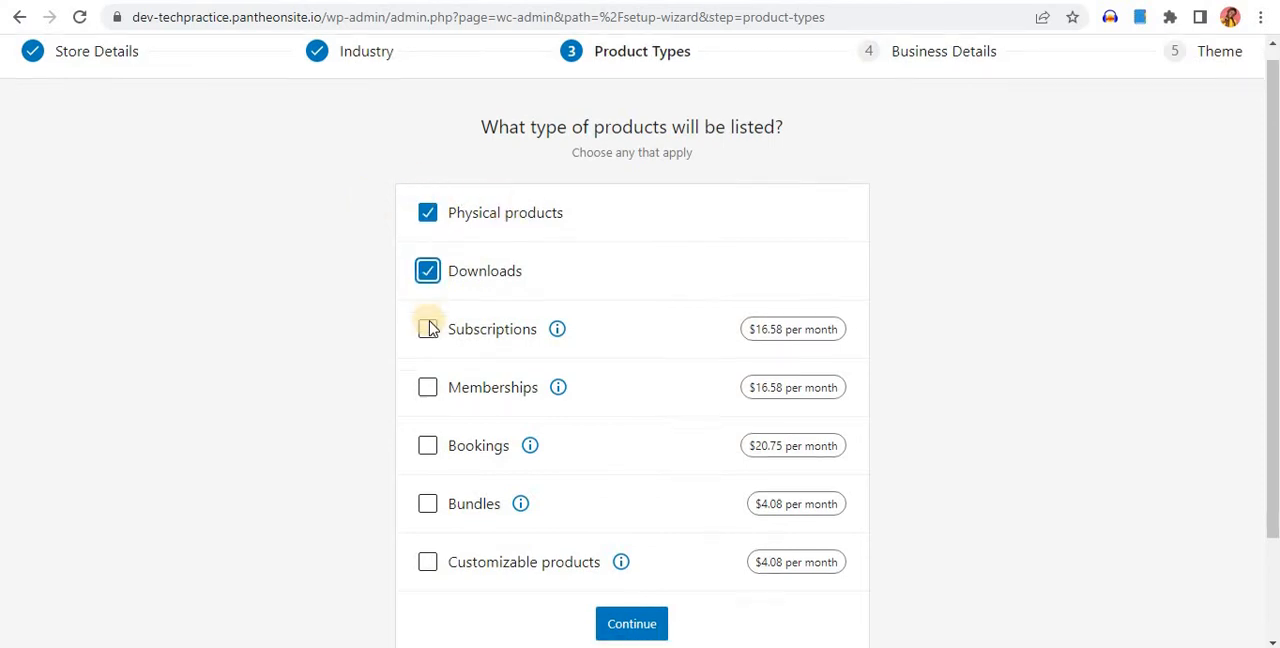
click(620, 547)
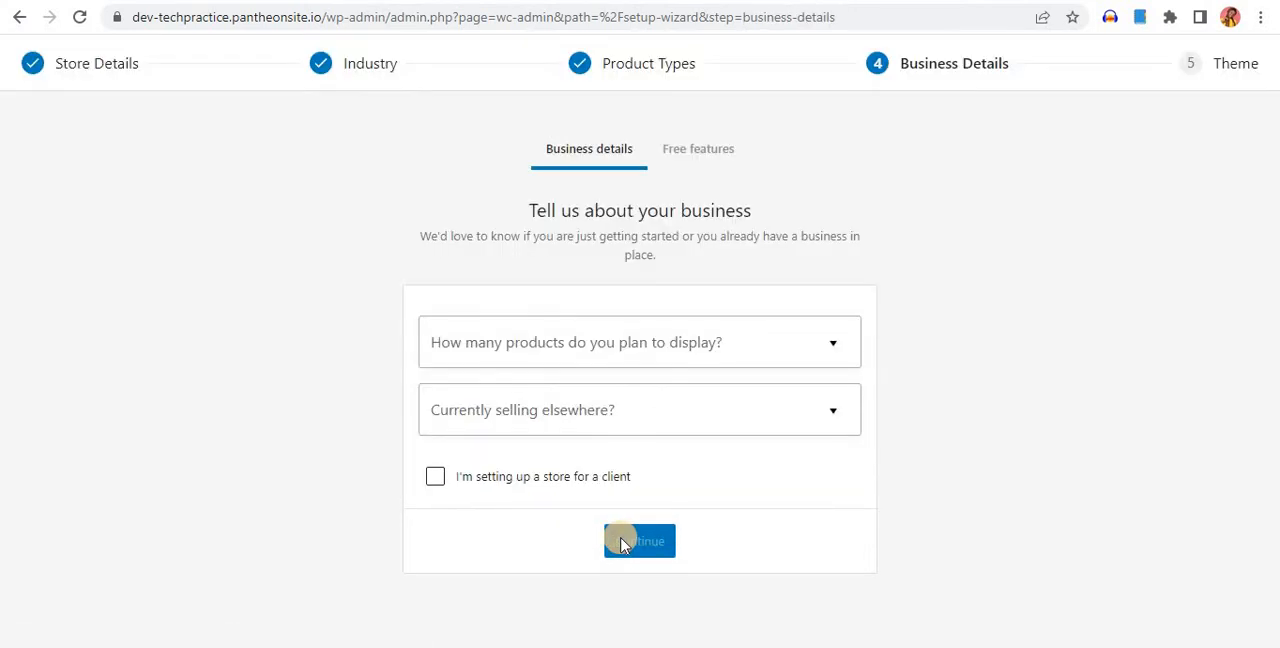
Set the planned number of products to 1,000+, answer No to currently selling elsewhere, and continue
click(678, 337)
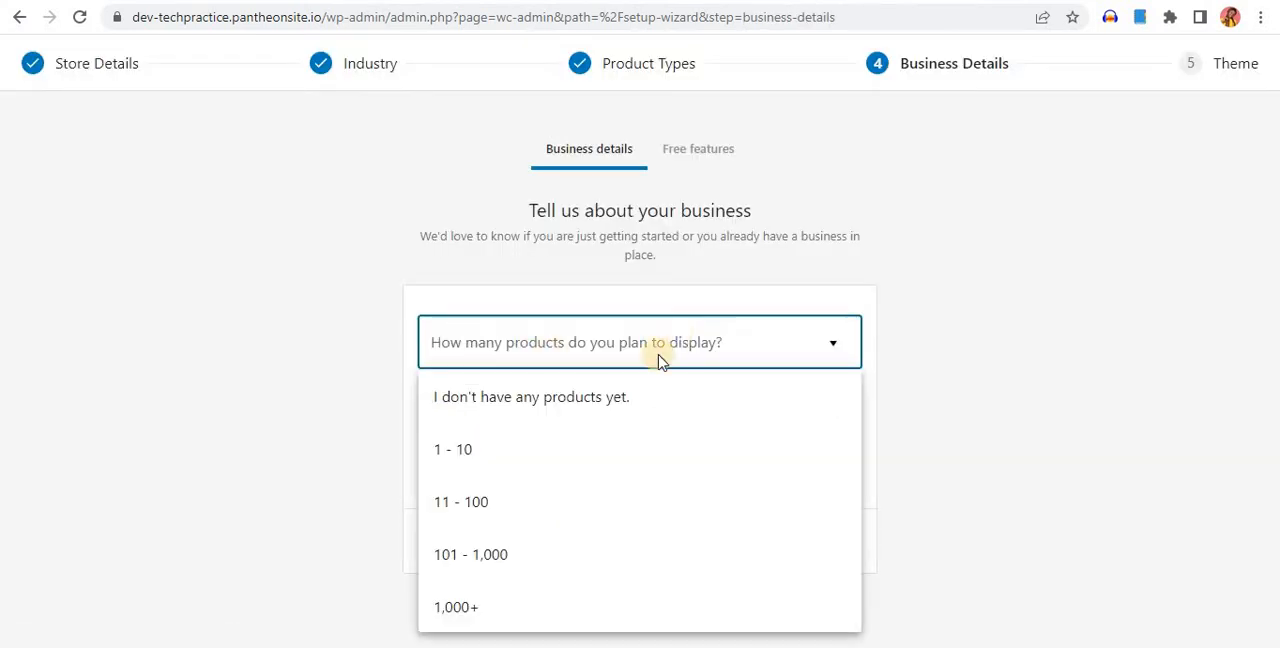
click(492, 597)
click(492, 597)
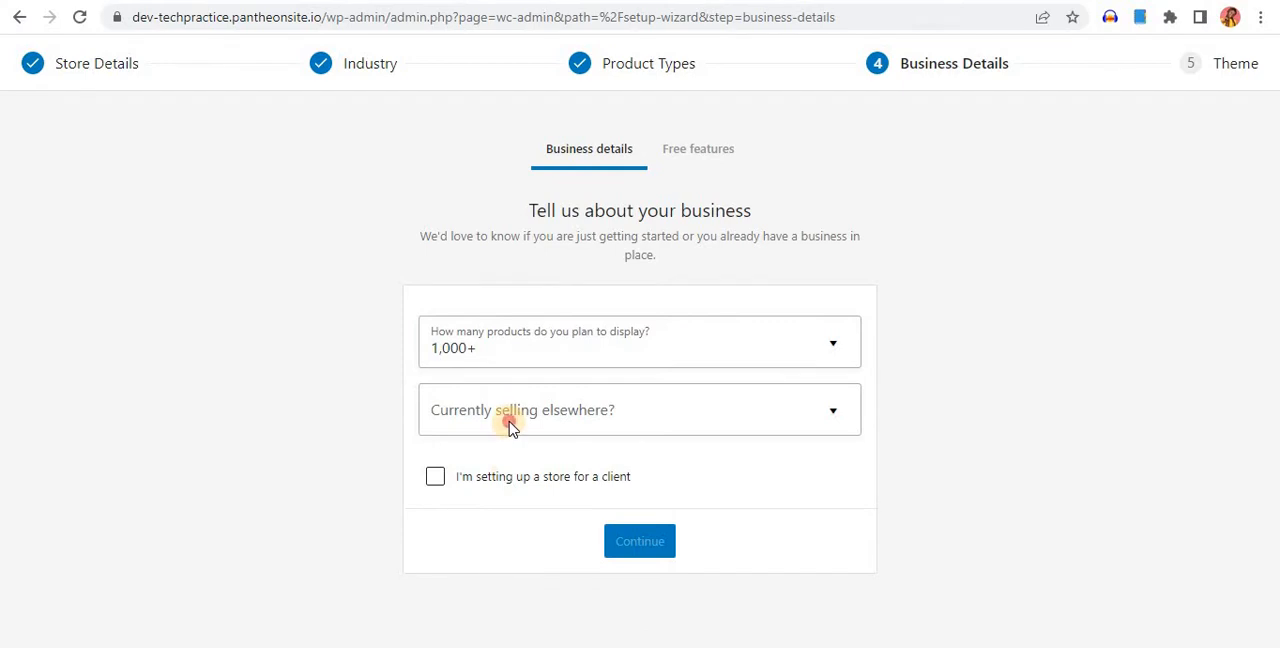
click(510, 426)
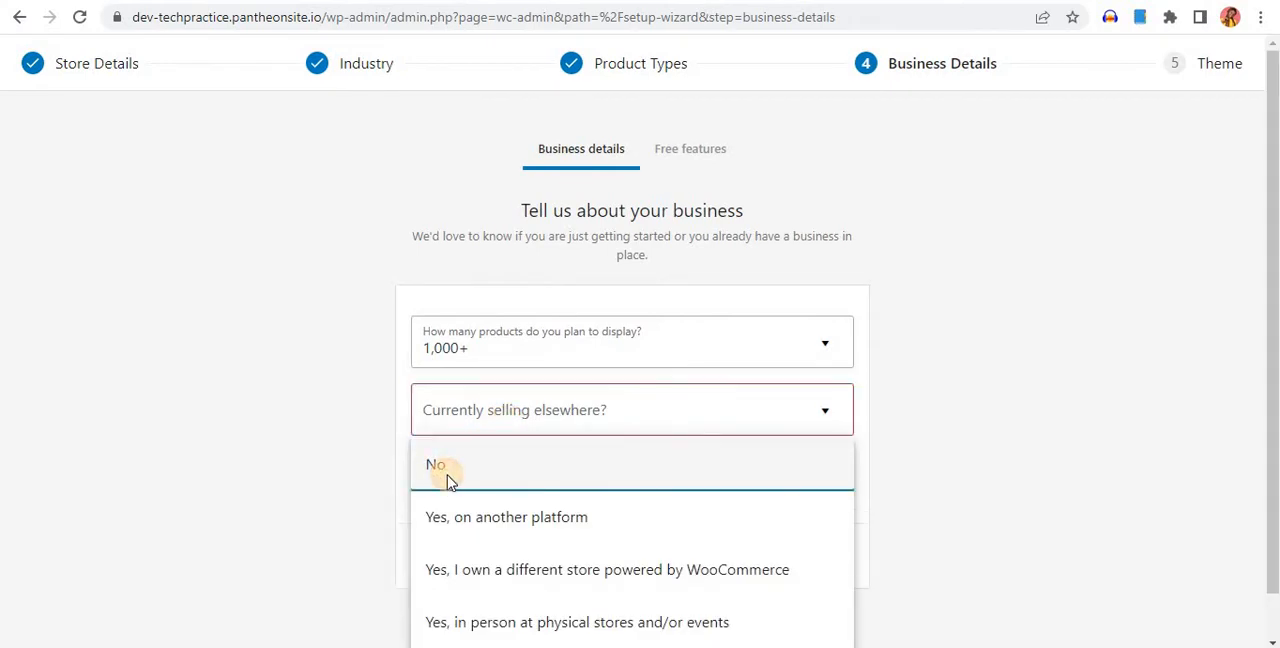
click(446, 478)
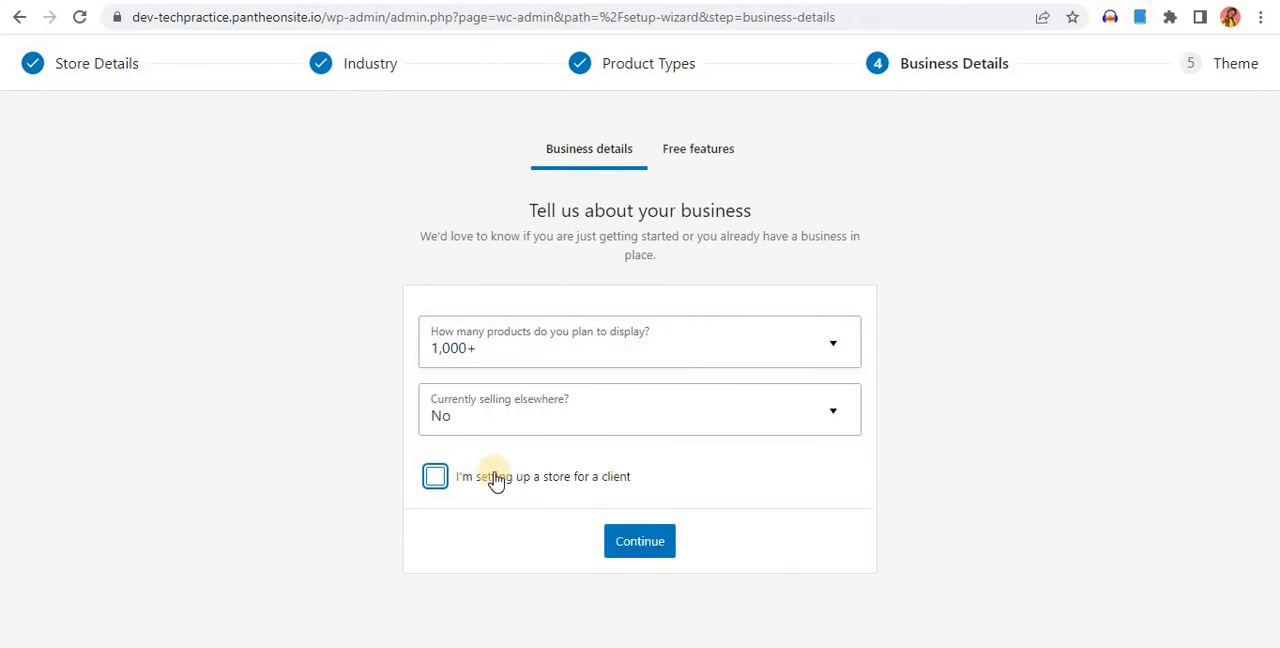
click(642, 555)
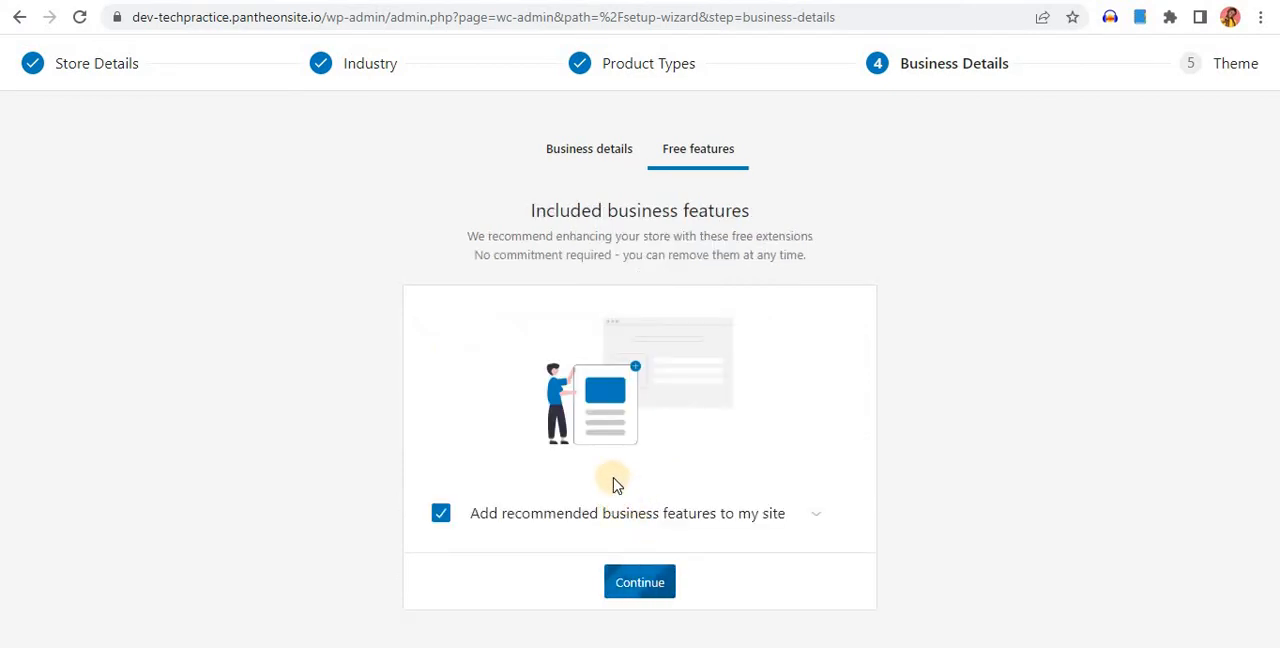
Opt out of all recommended business features and finish the store setup with the active Astra theme
click(816, 513)
scroll(805, 513, down, 4)
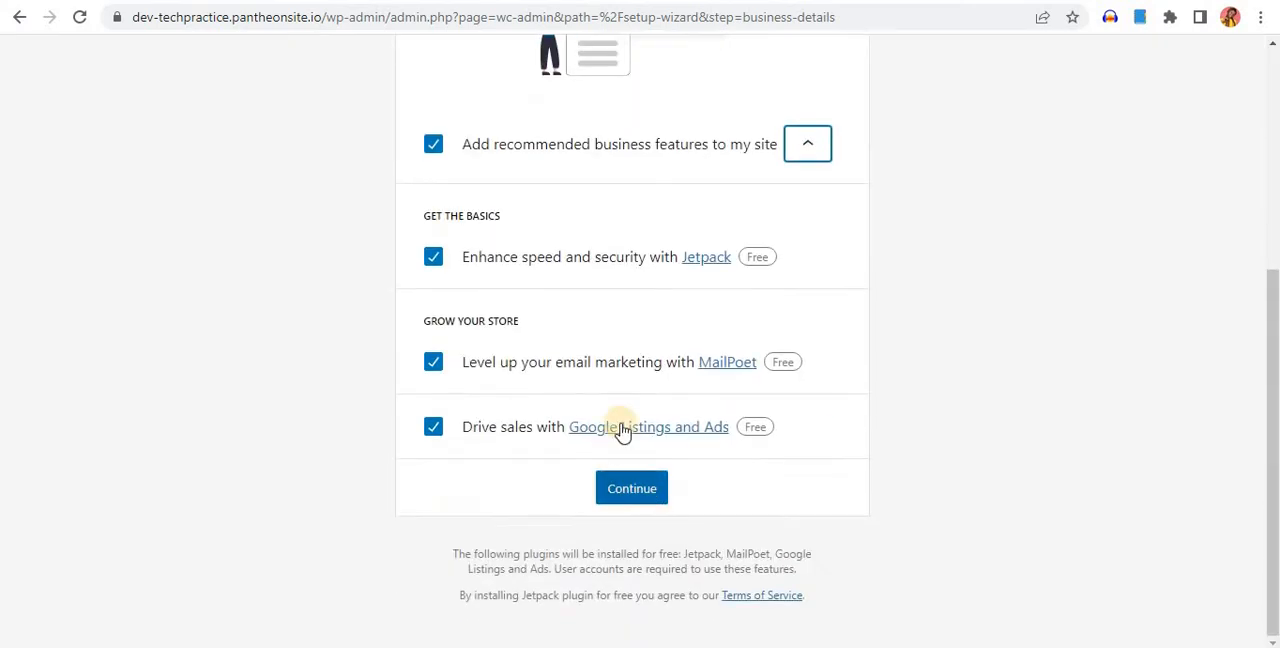
scroll(600, 405, up, 2)
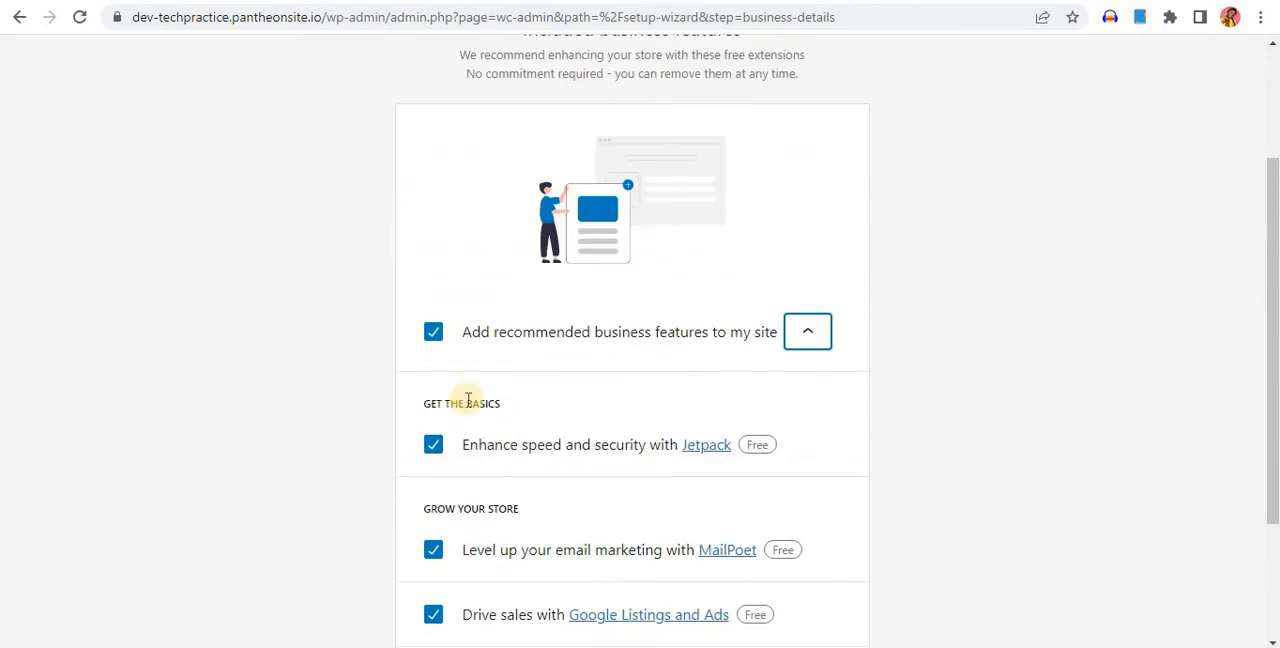
click(433, 338)
scroll(660, 400, down, 1)
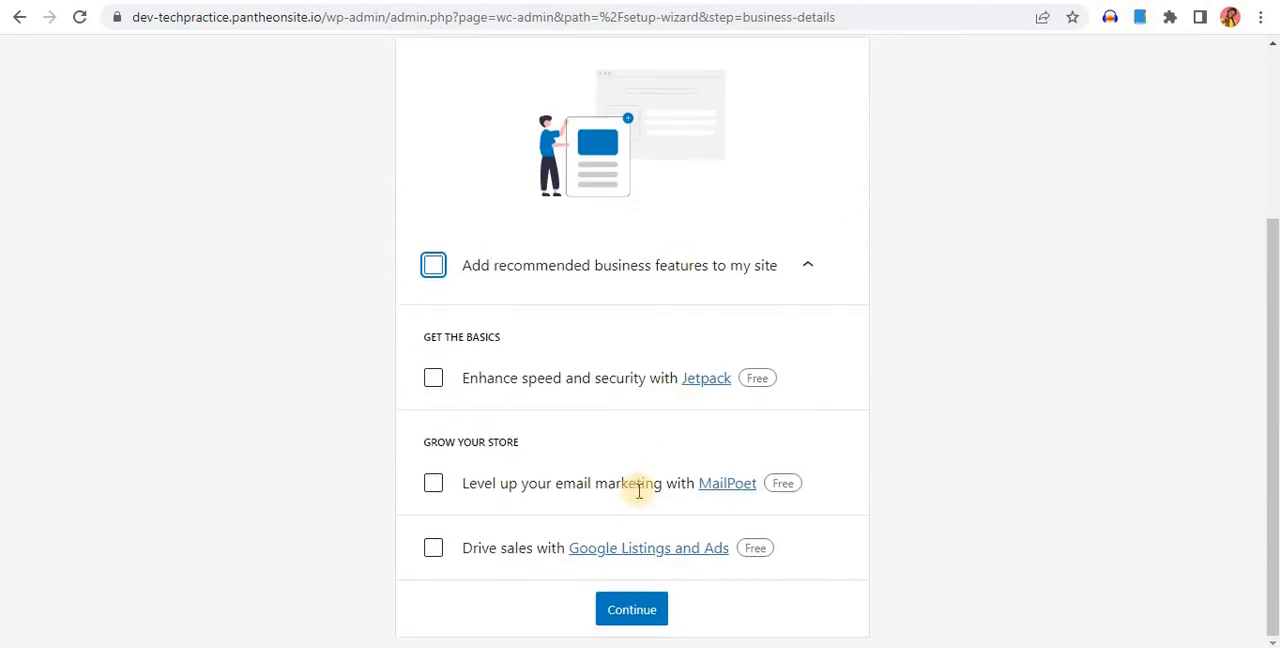
click(638, 613)
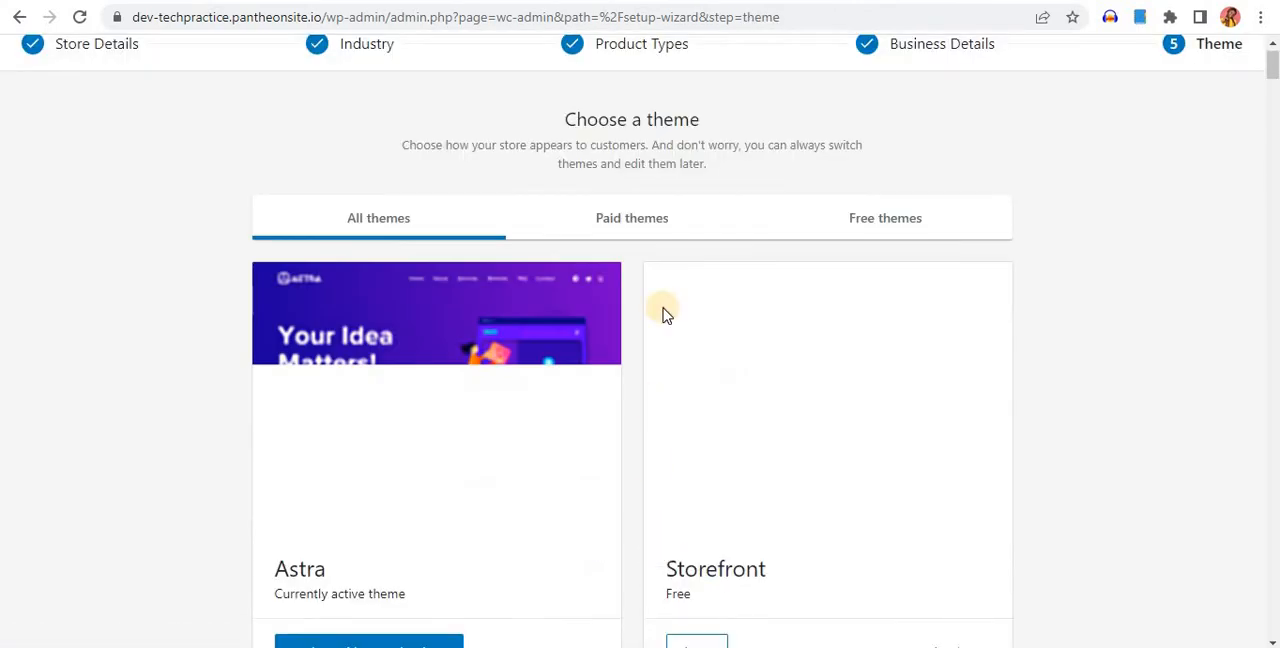
scroll(503, 350, down, 3)
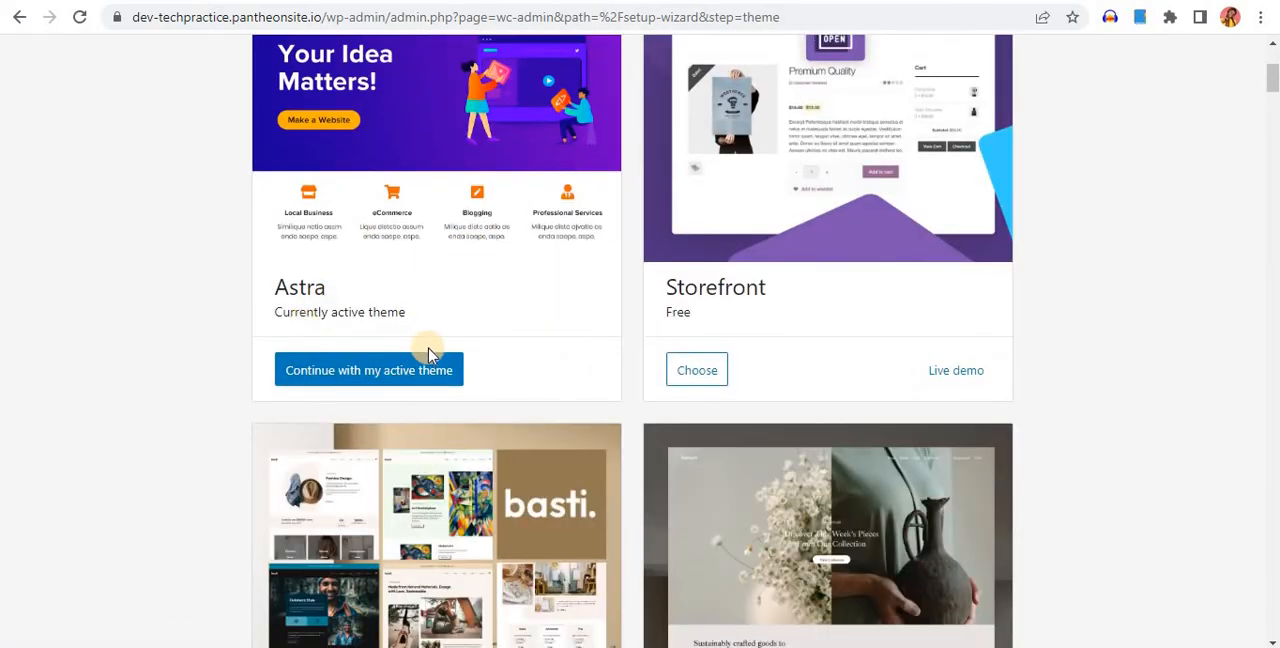
click(413, 381)
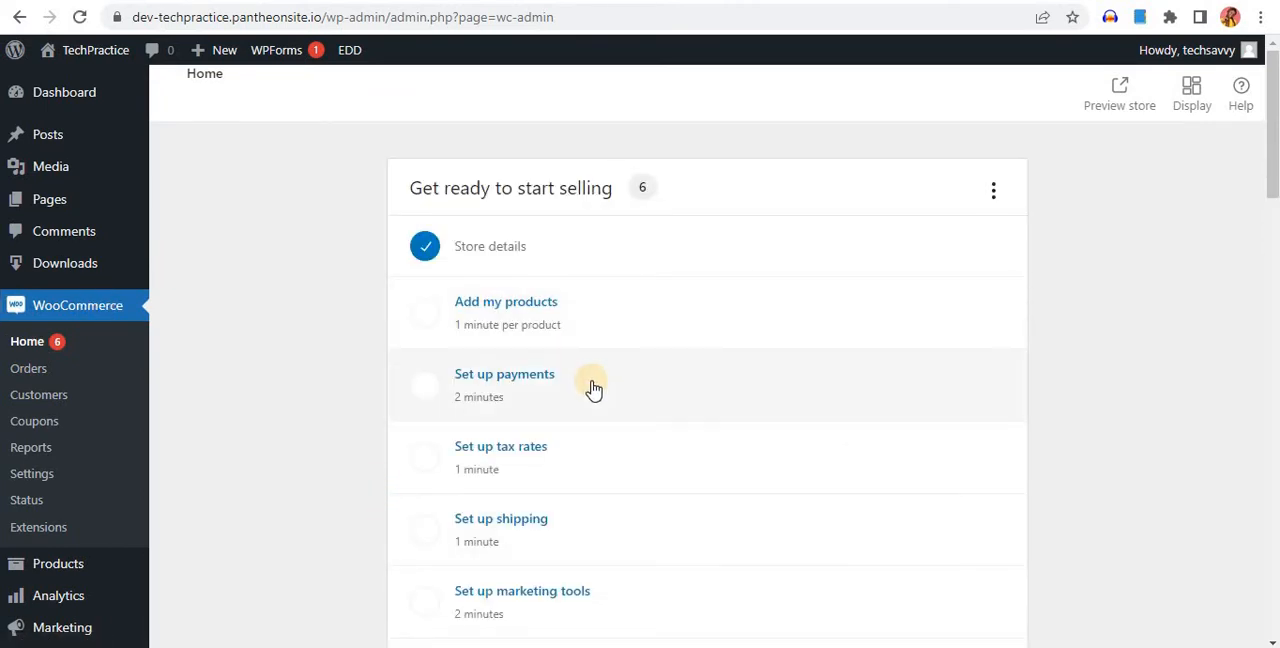
Open the product settings of the WooCommerce store
scroll(593, 388, down, 1)
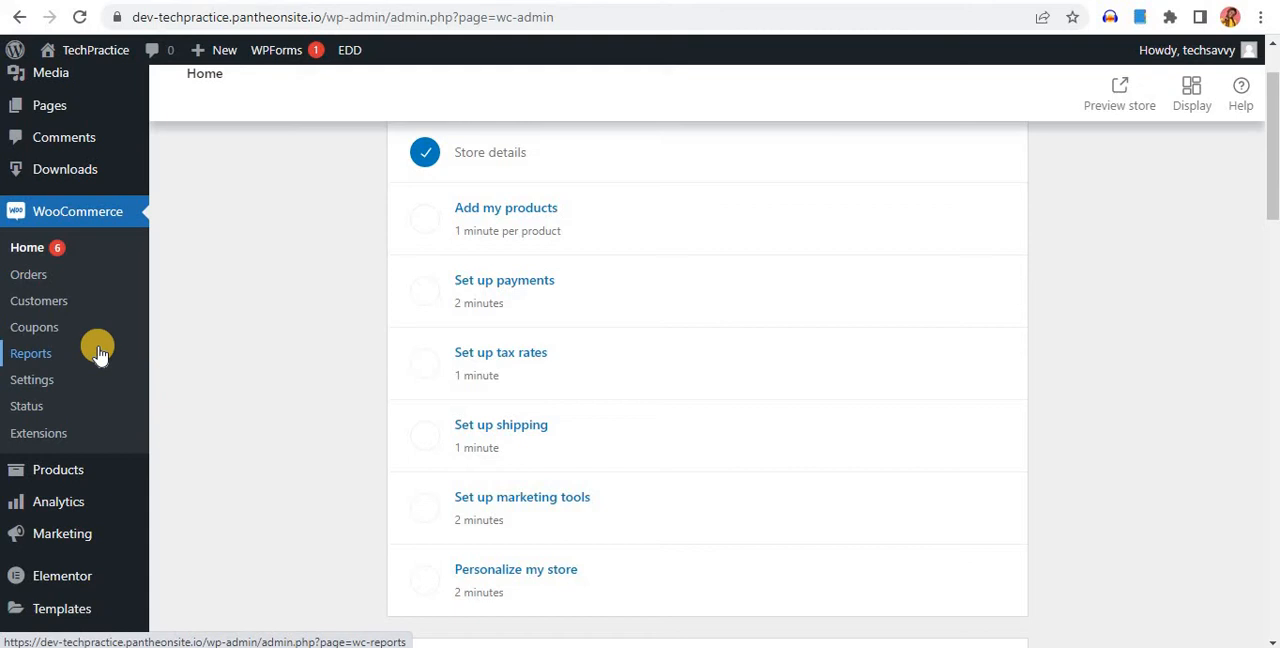
click(27, 384)
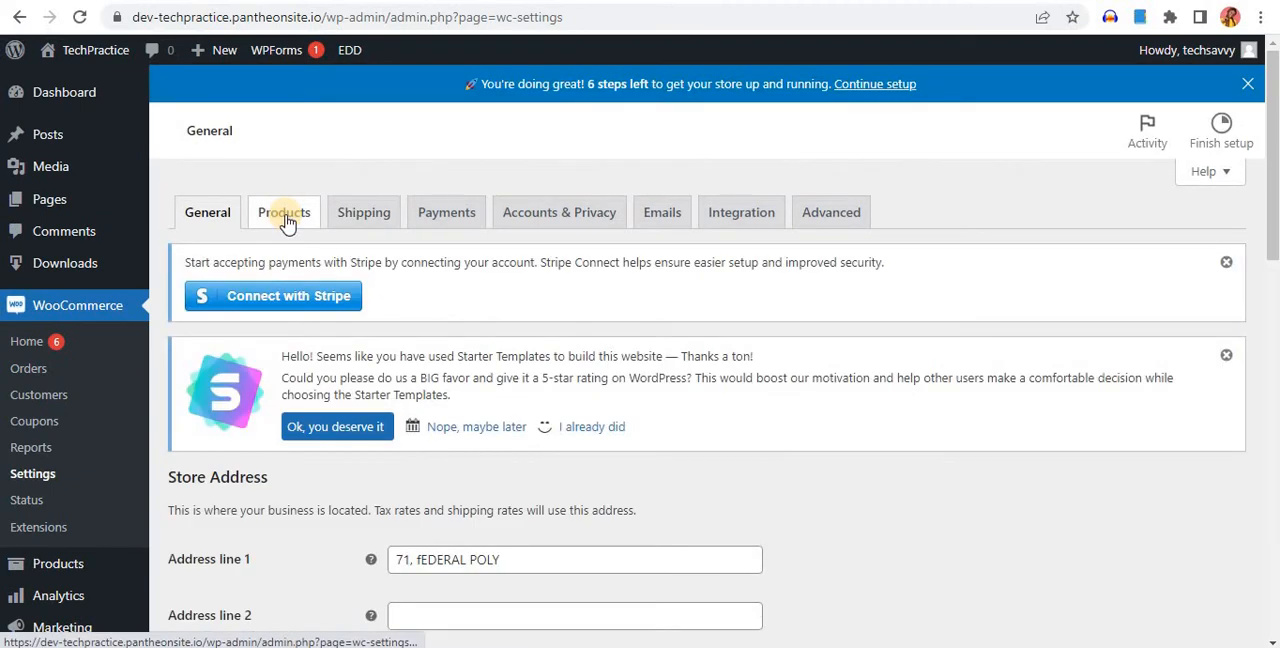
click(286, 214)
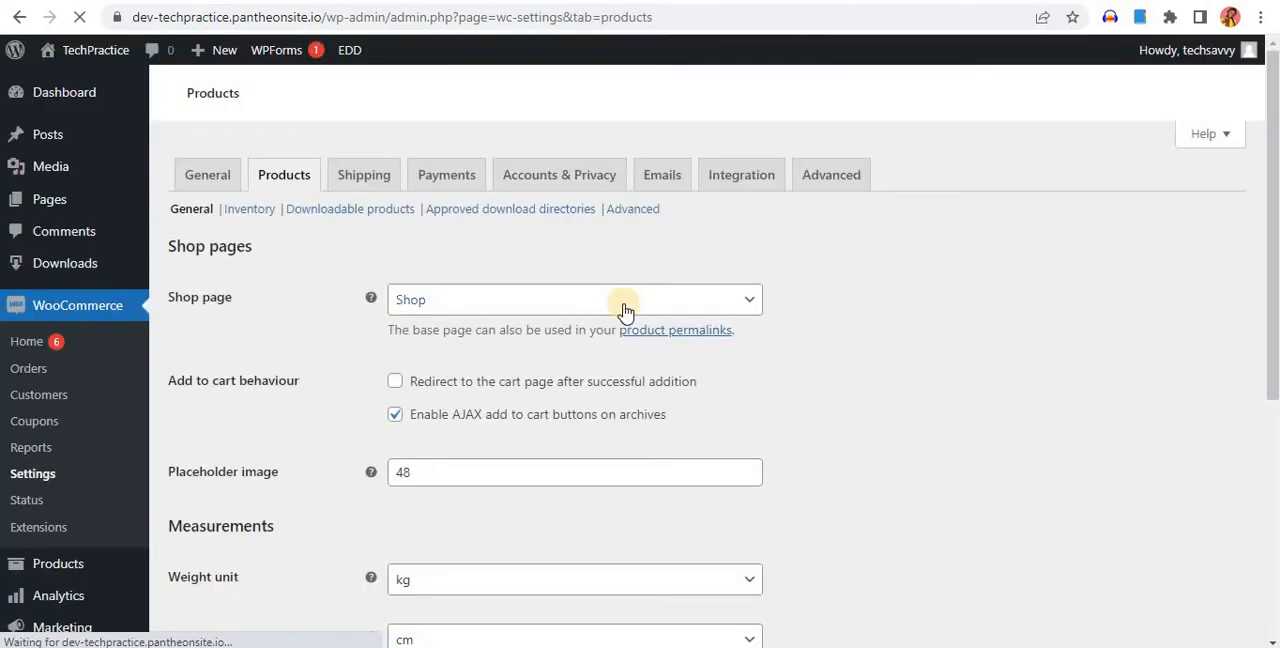
Set the shop page to Courses and save the product settings
click(619, 303)
click(619, 303)
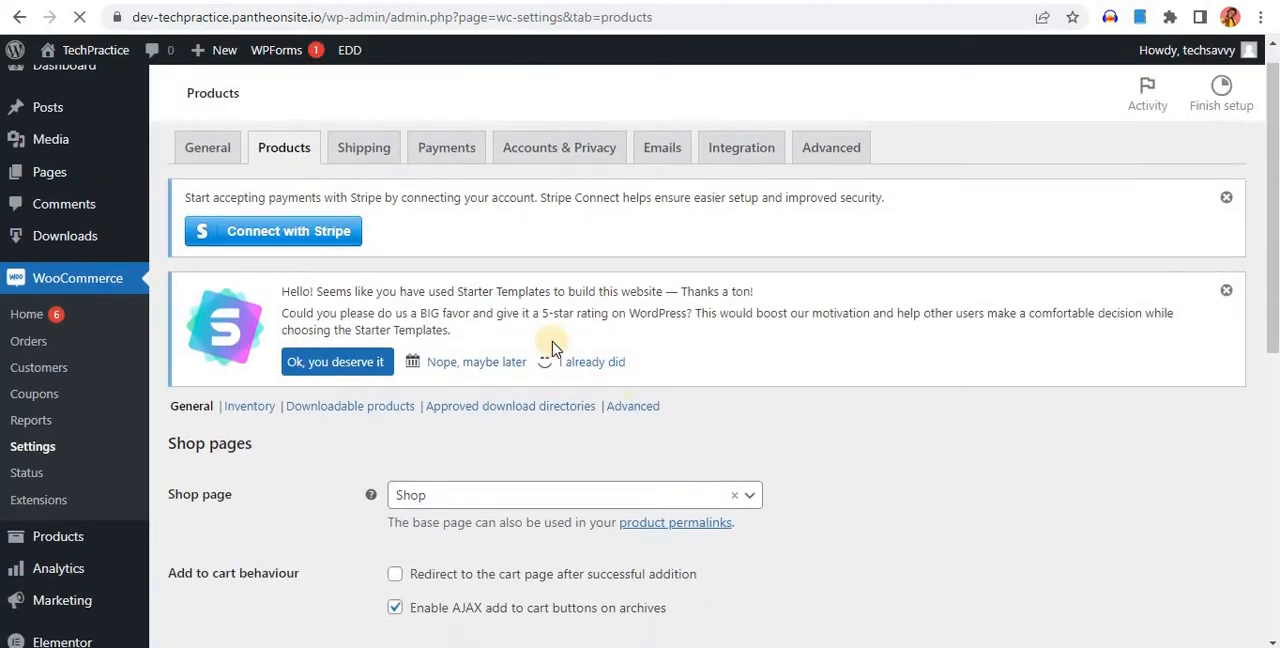
scroll(590, 380, down, 4)
click(494, 160)
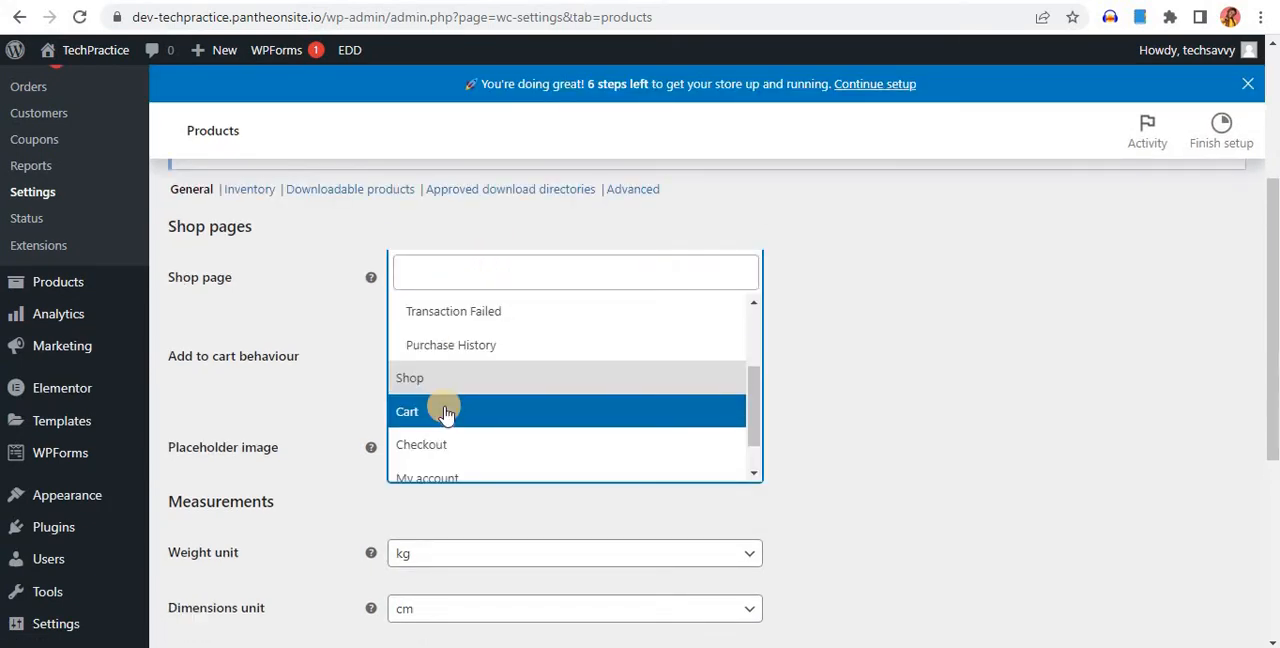
scroll(440, 412, down, 1)
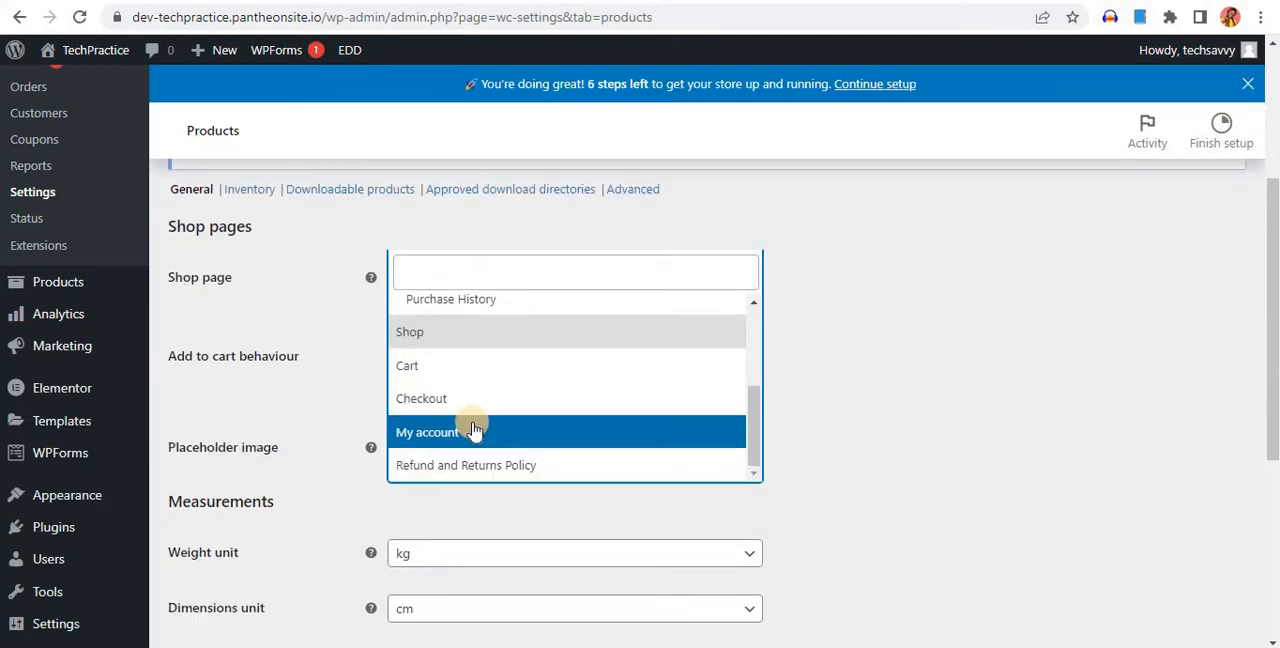
scroll(476, 425, up, 5)
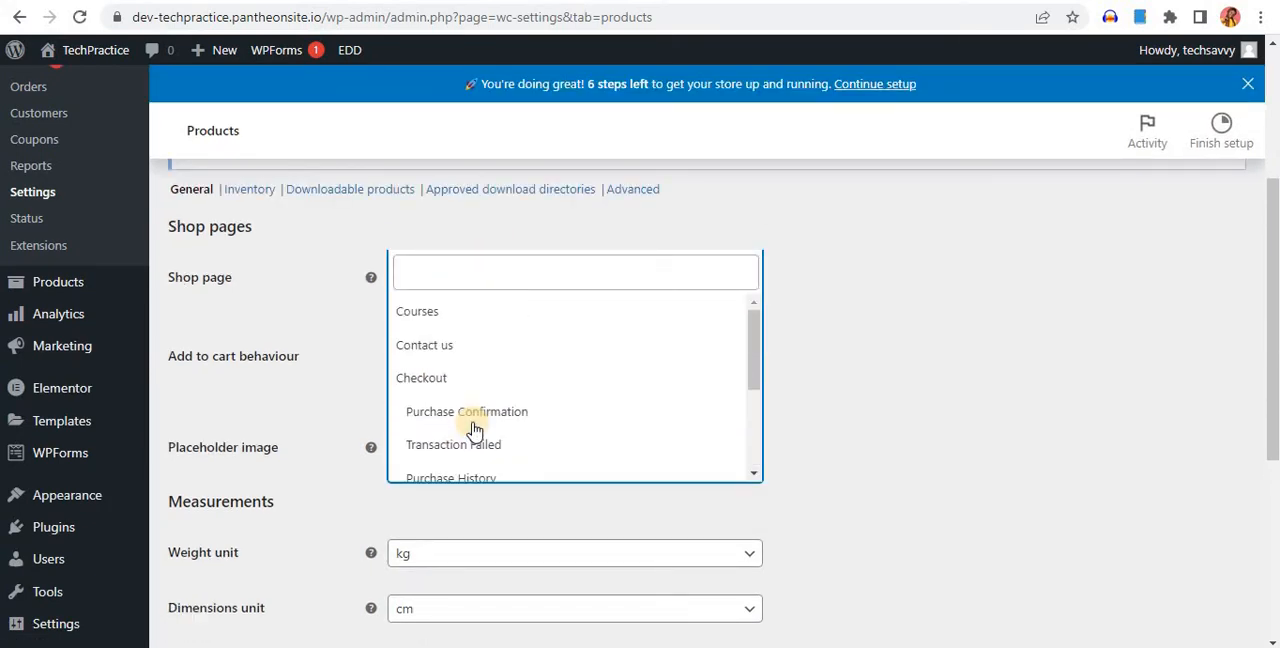
click(477, 310)
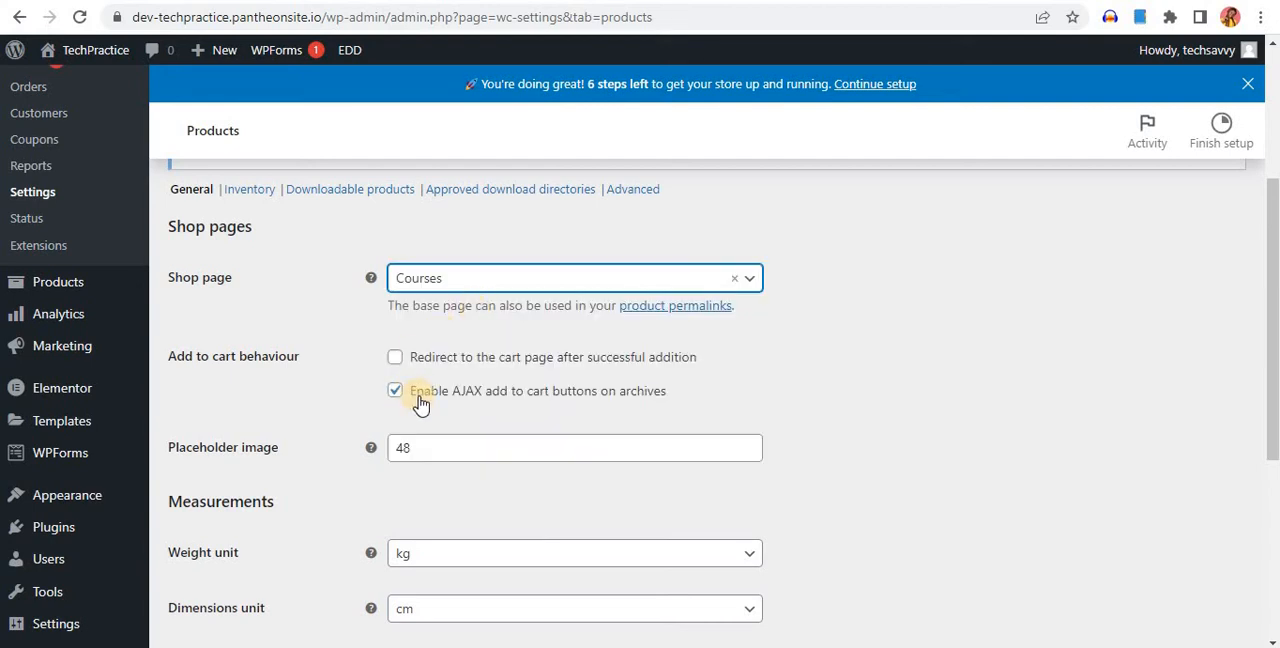
scroll(422, 400, down, 3)
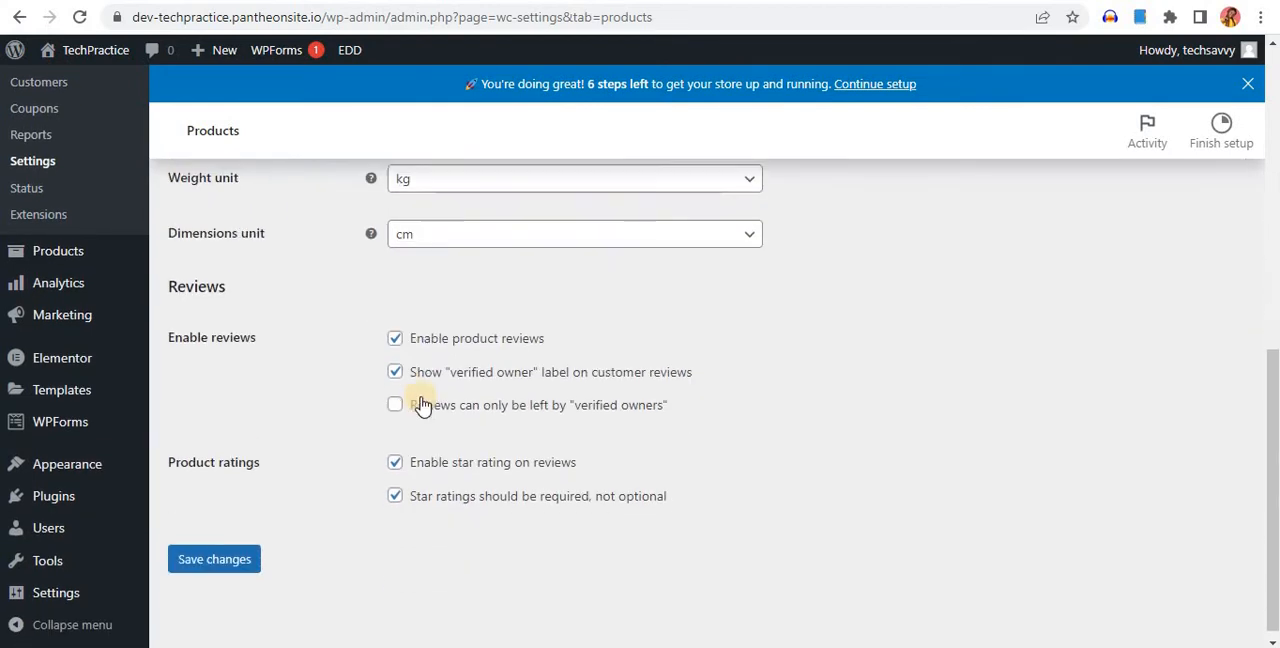
scroll(367, 478, down, 1)
click(210, 550)
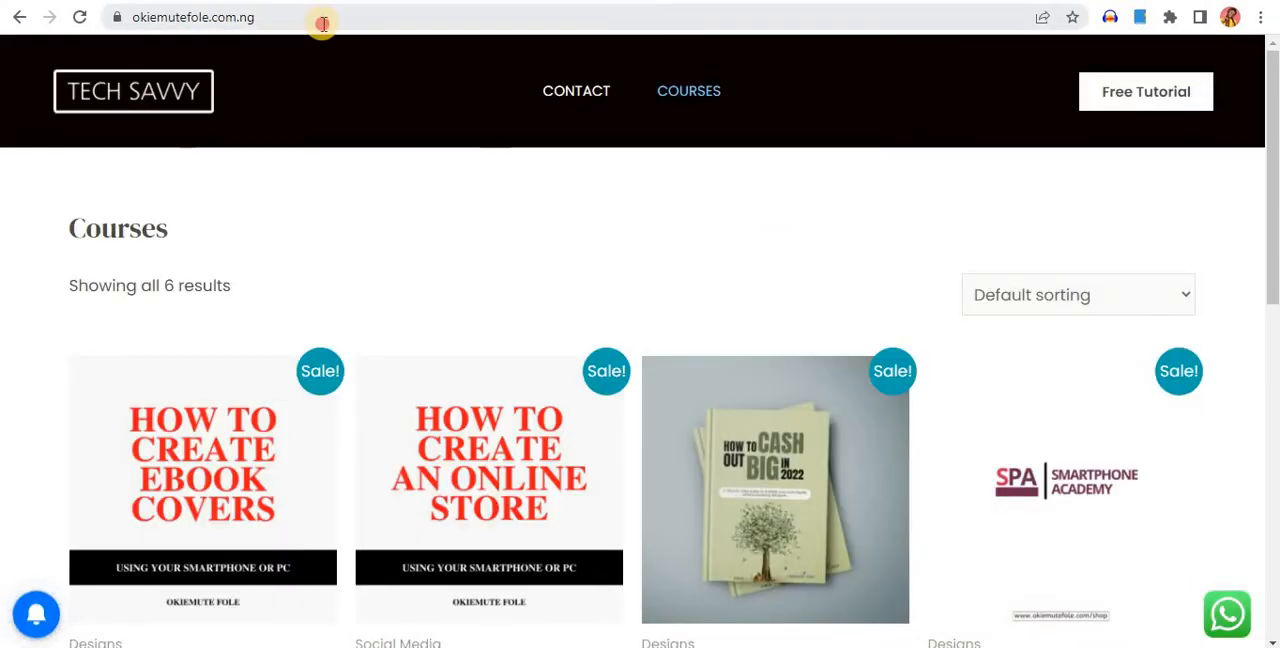
In the theme customizer's homepage settings, set the static homepage to Courses and publish the change
click(323, 17)
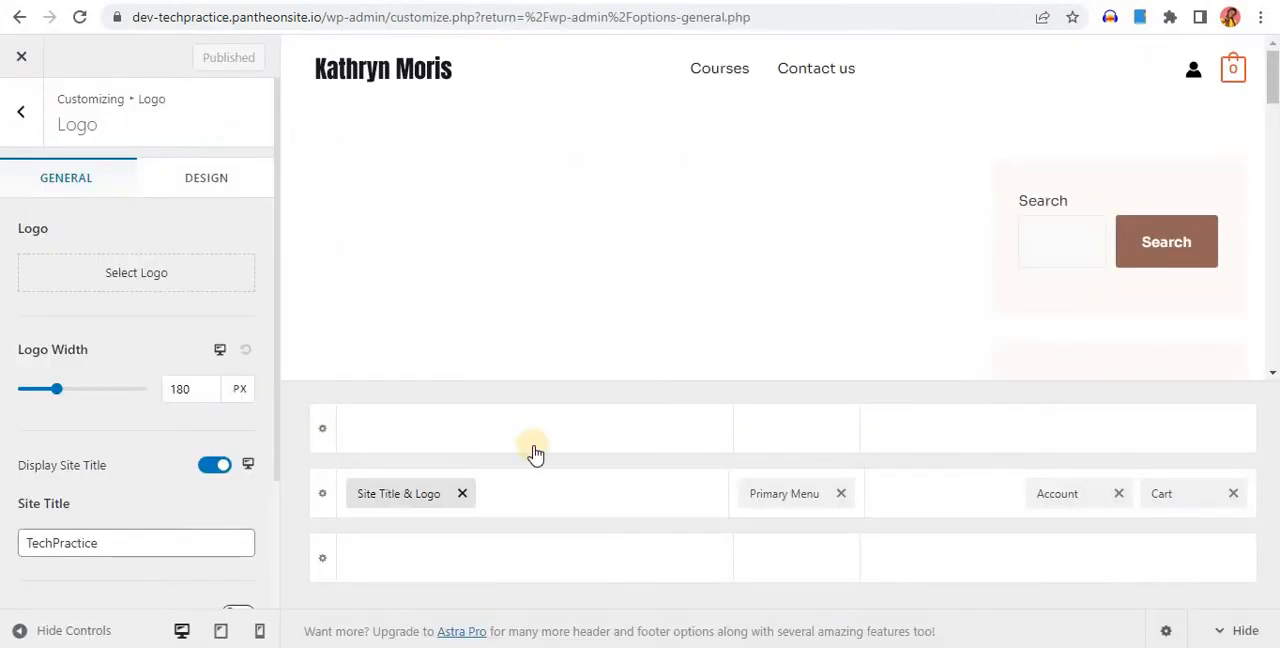
click(21, 112)
scroll(94, 390, down, 2)
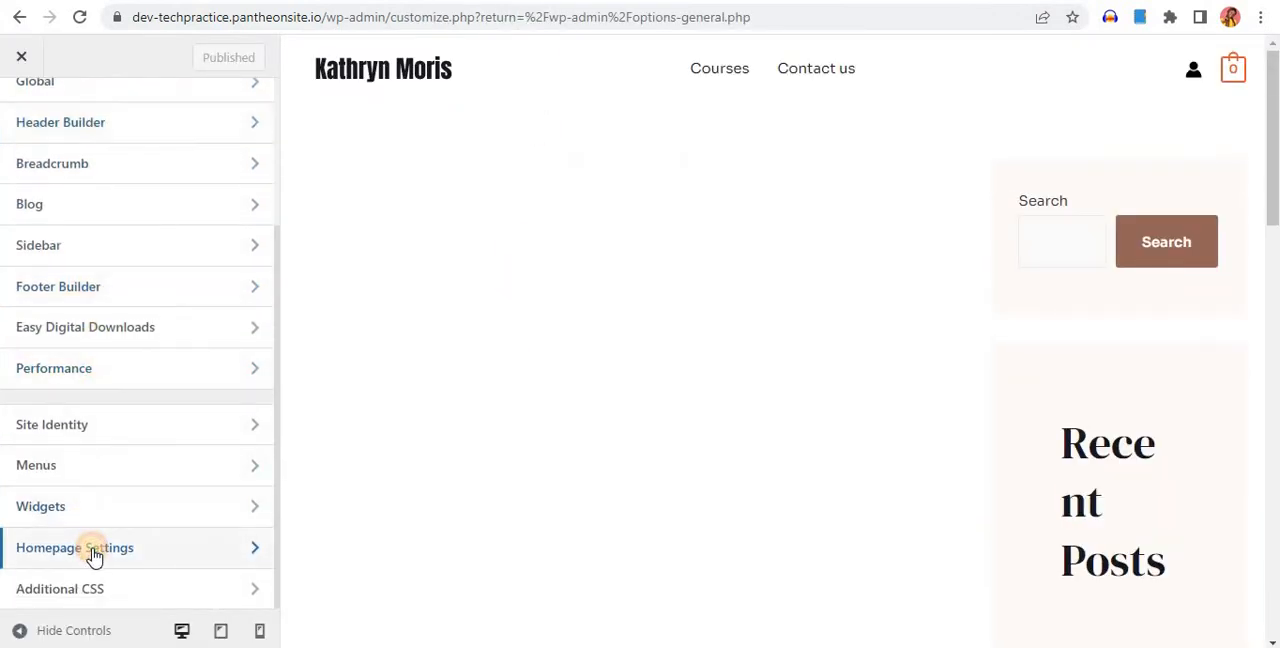
click(92, 551)
scroll(140, 477, down, 1)
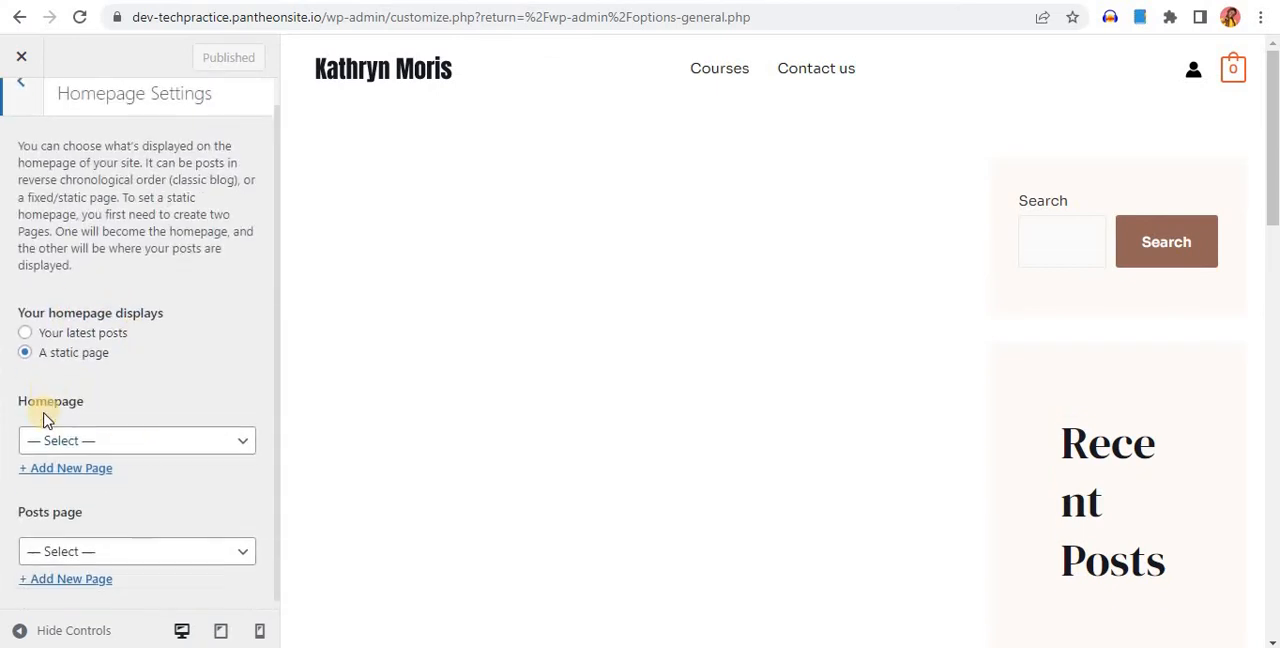
click(158, 430)
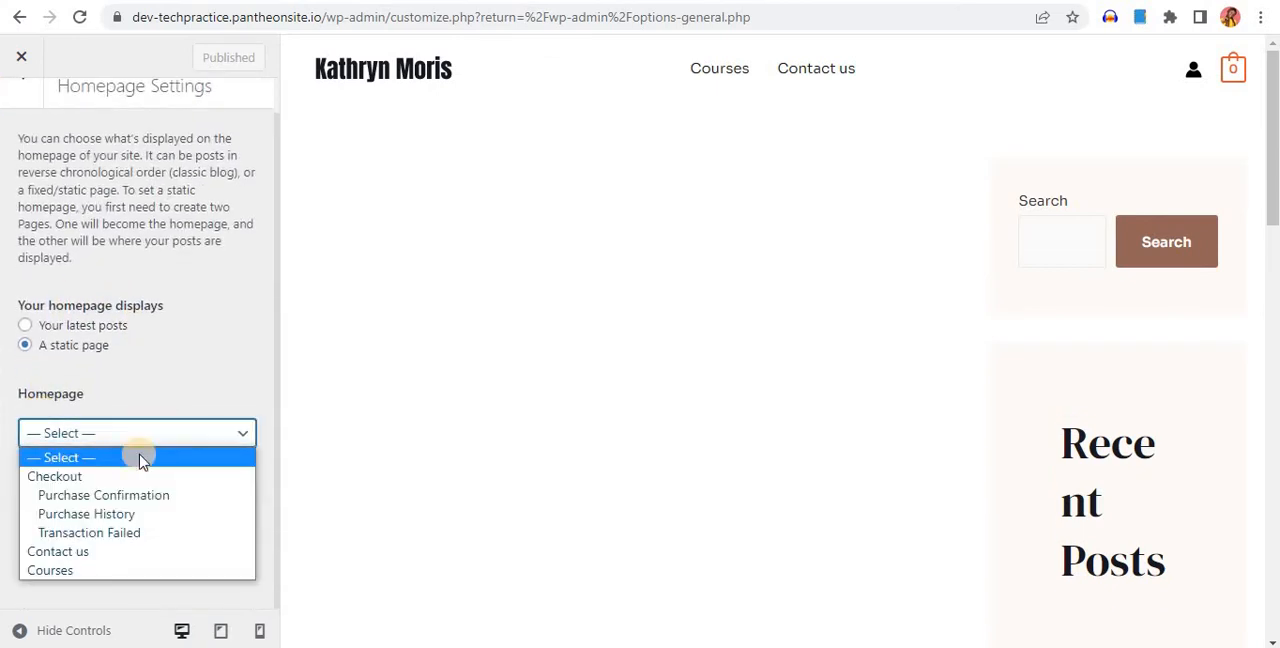
click(75, 571)
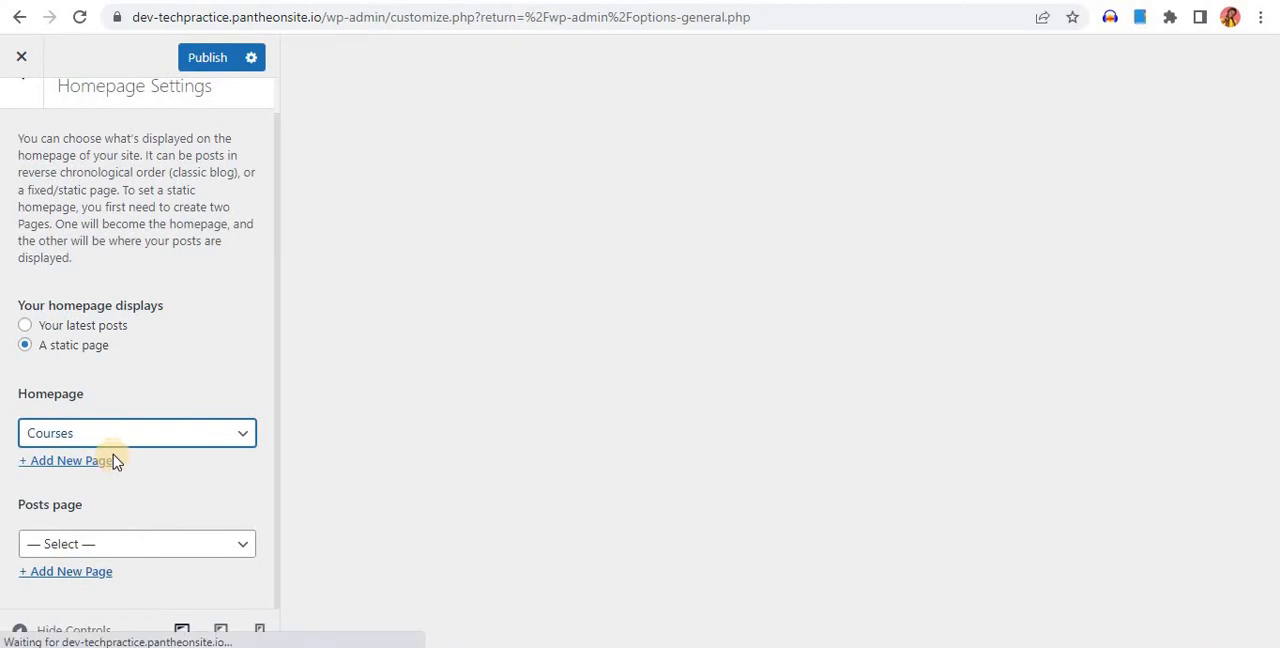
click(155, 503)
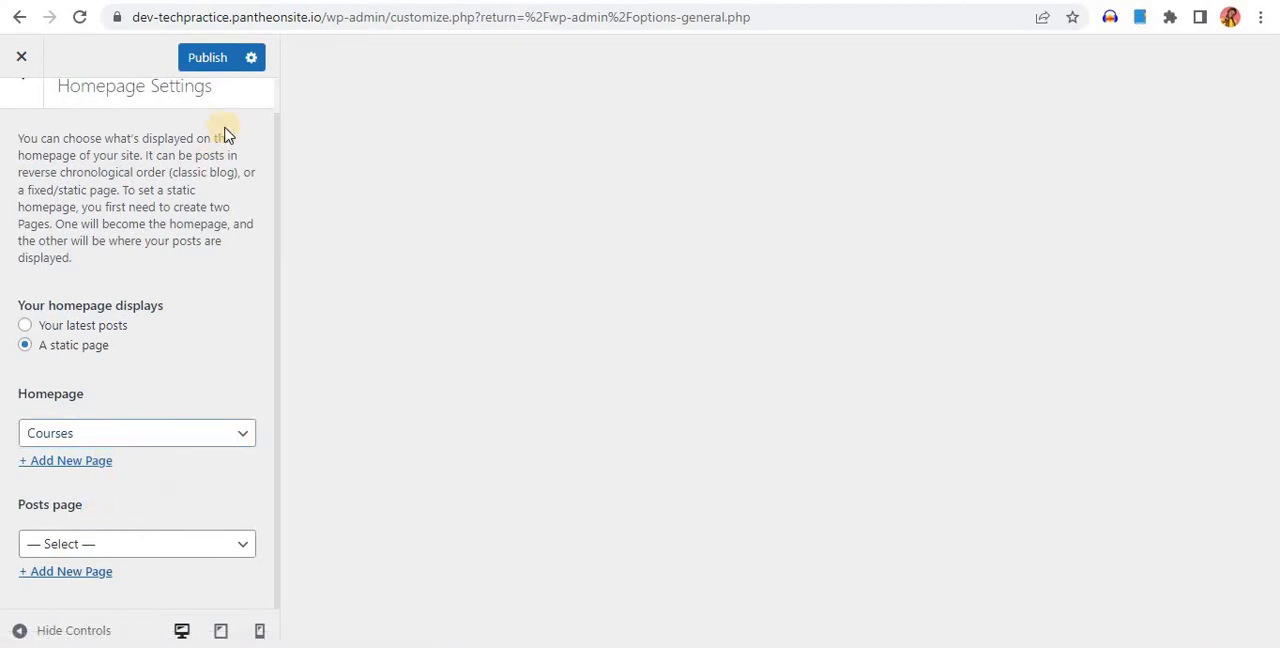
click(207, 60)
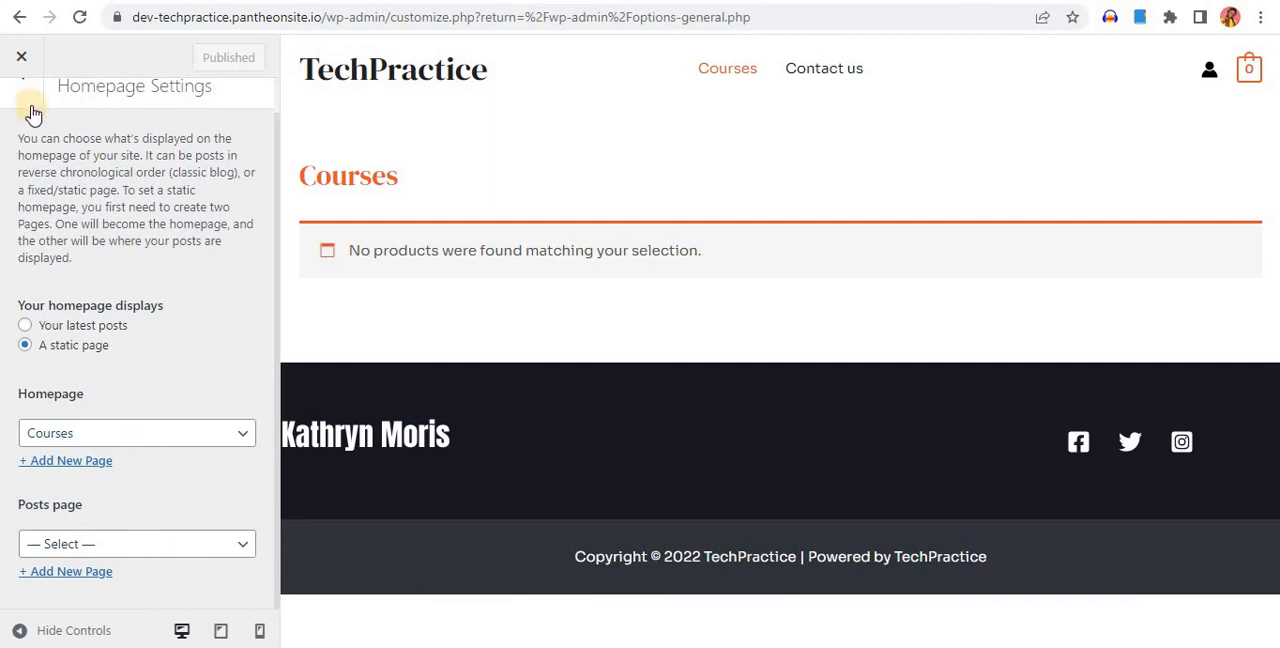
scroll(256, 90, up, 1)
click(21, 57)
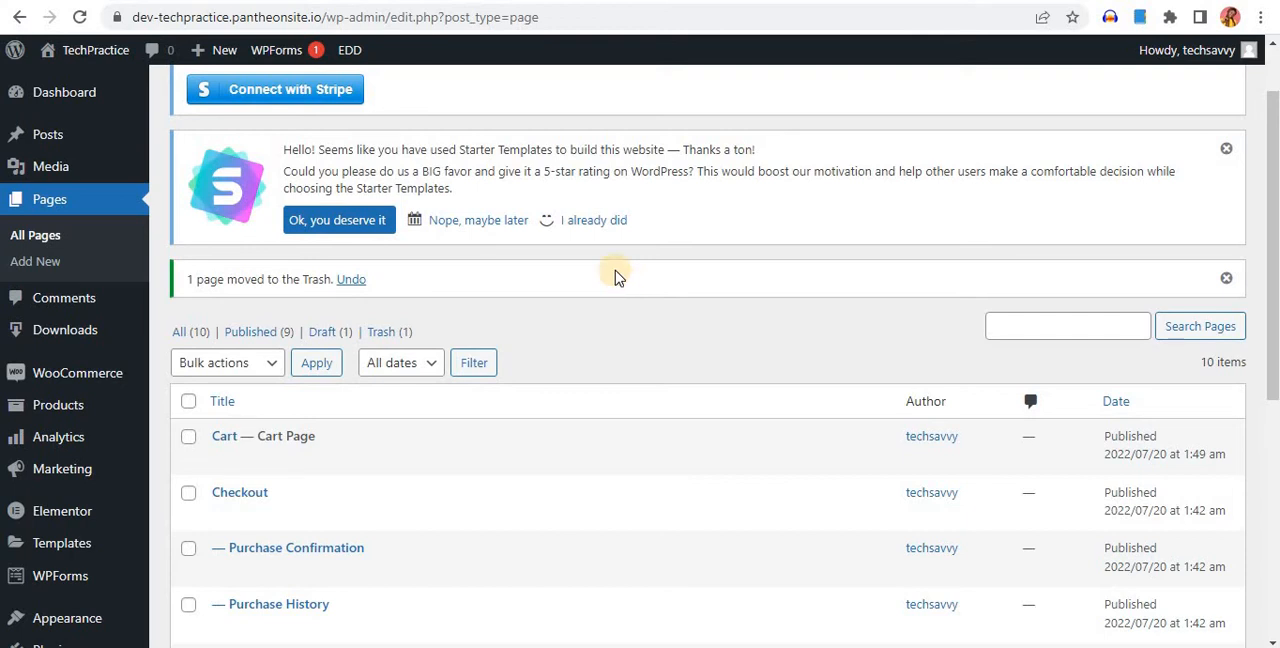
click(68, 1)
click(71, 22)
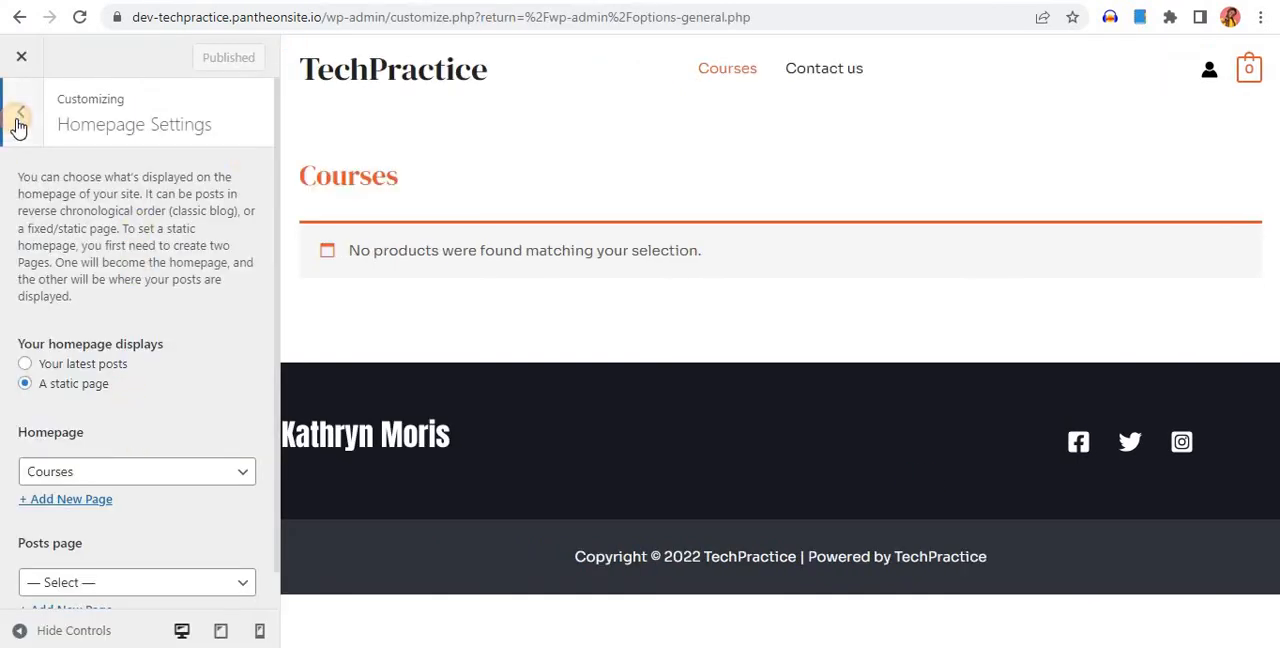
Hide the primary footer on desktop in the Footer Builder and publish the change
click(18, 126)
click(131, 406)
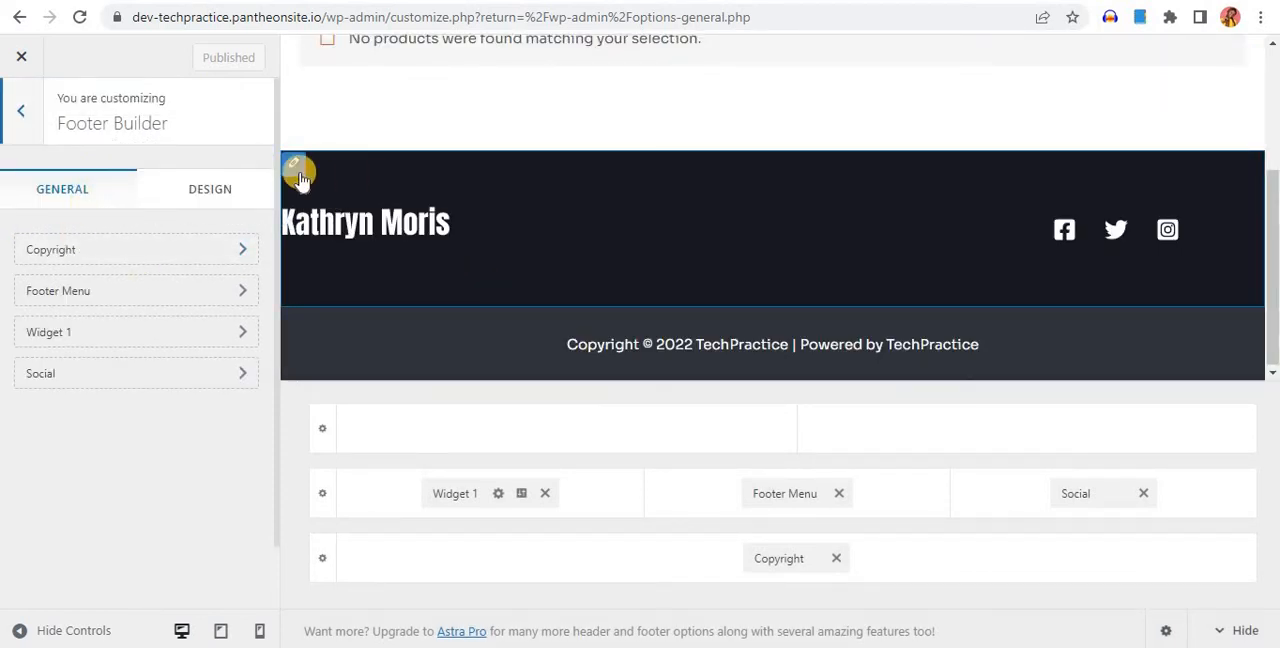
click(291, 168)
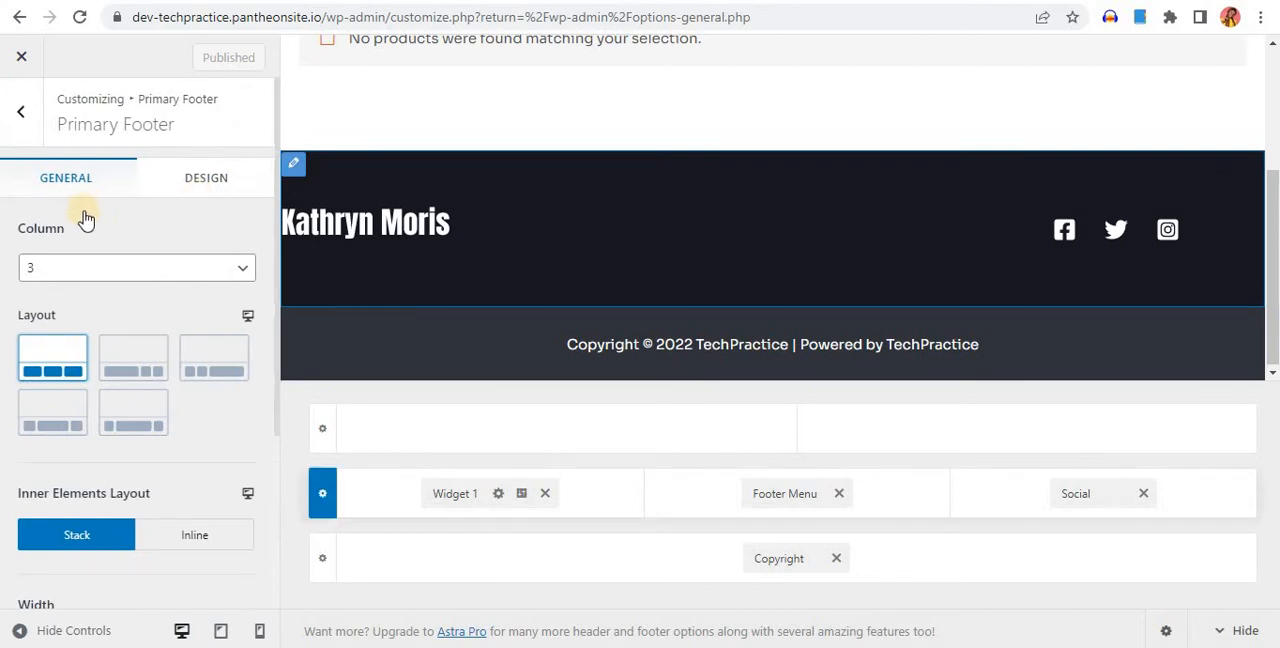
scroll(160, 420, down, 3)
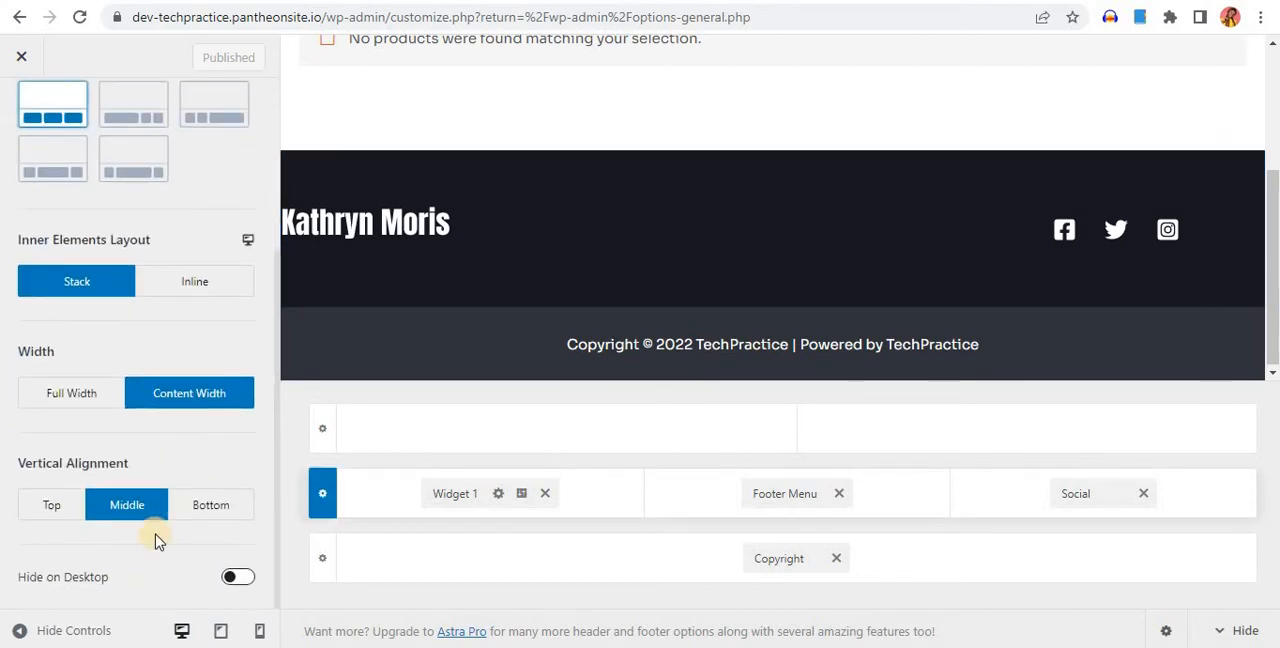
click(238, 577)
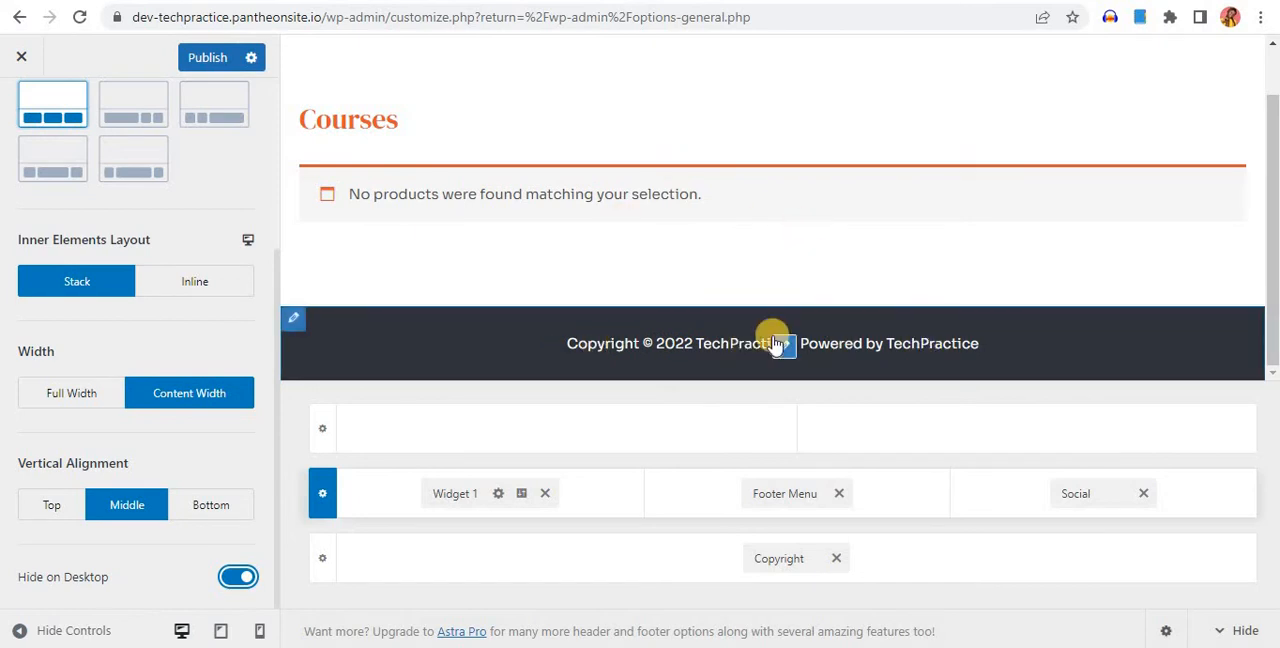
click(210, 58)
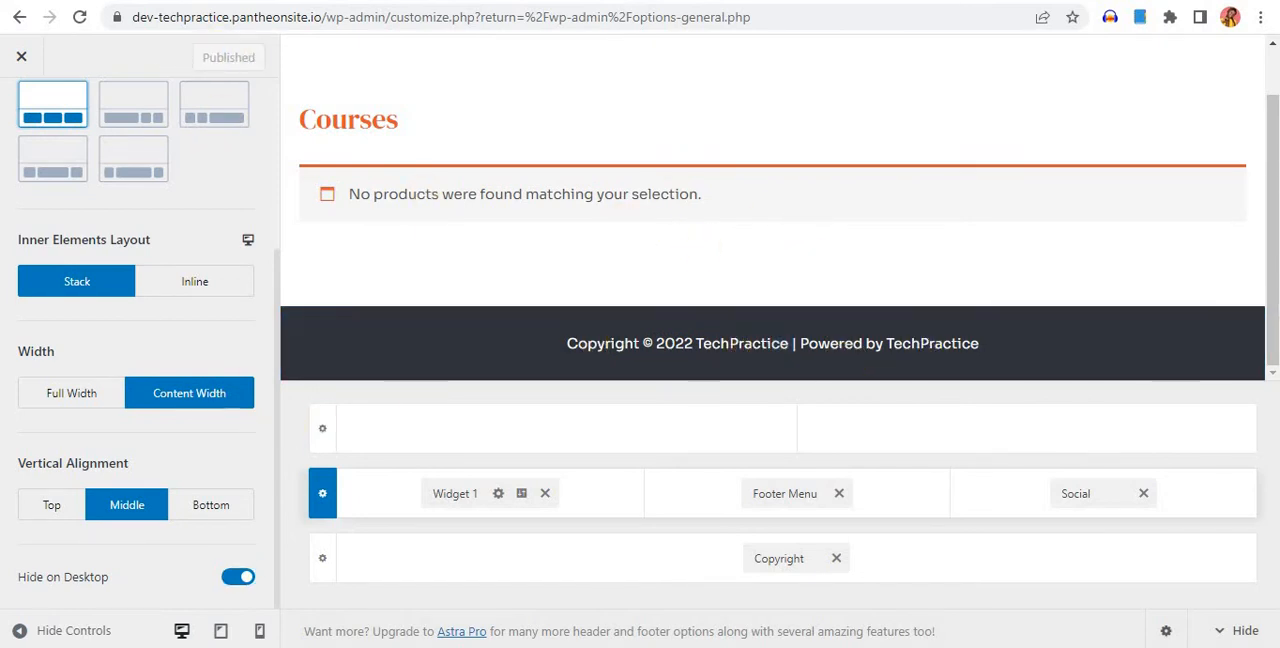
click(21, 56)
click(79, 17)
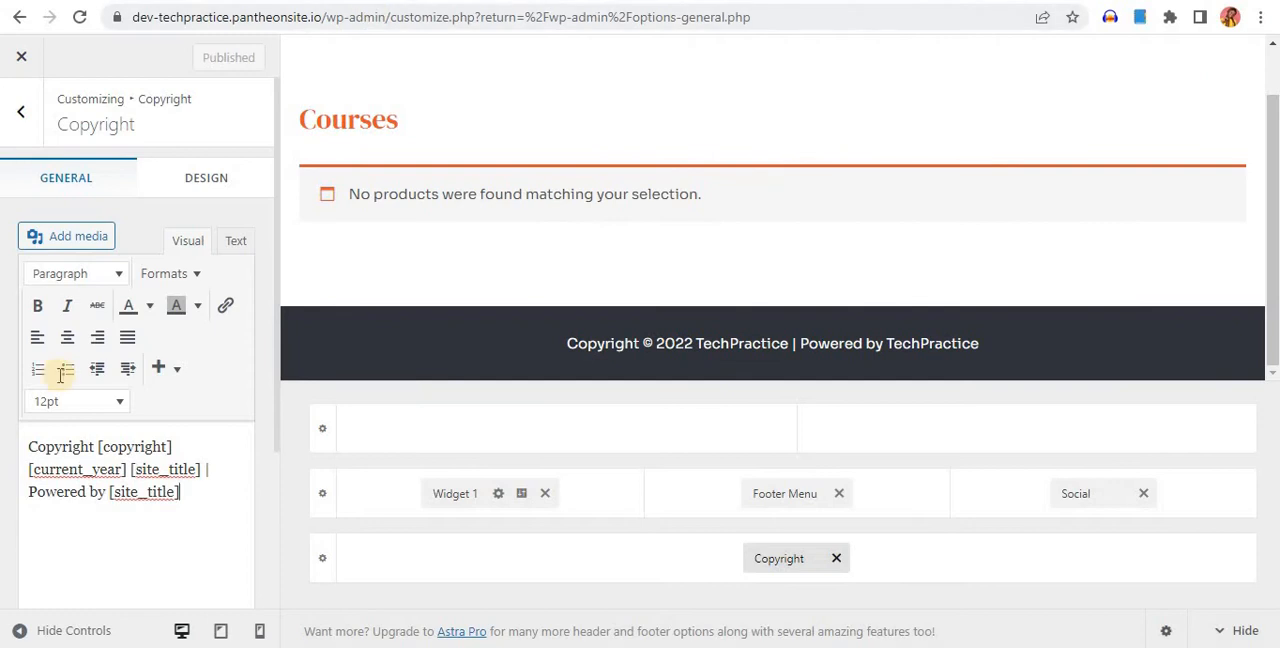
click(35, 130)
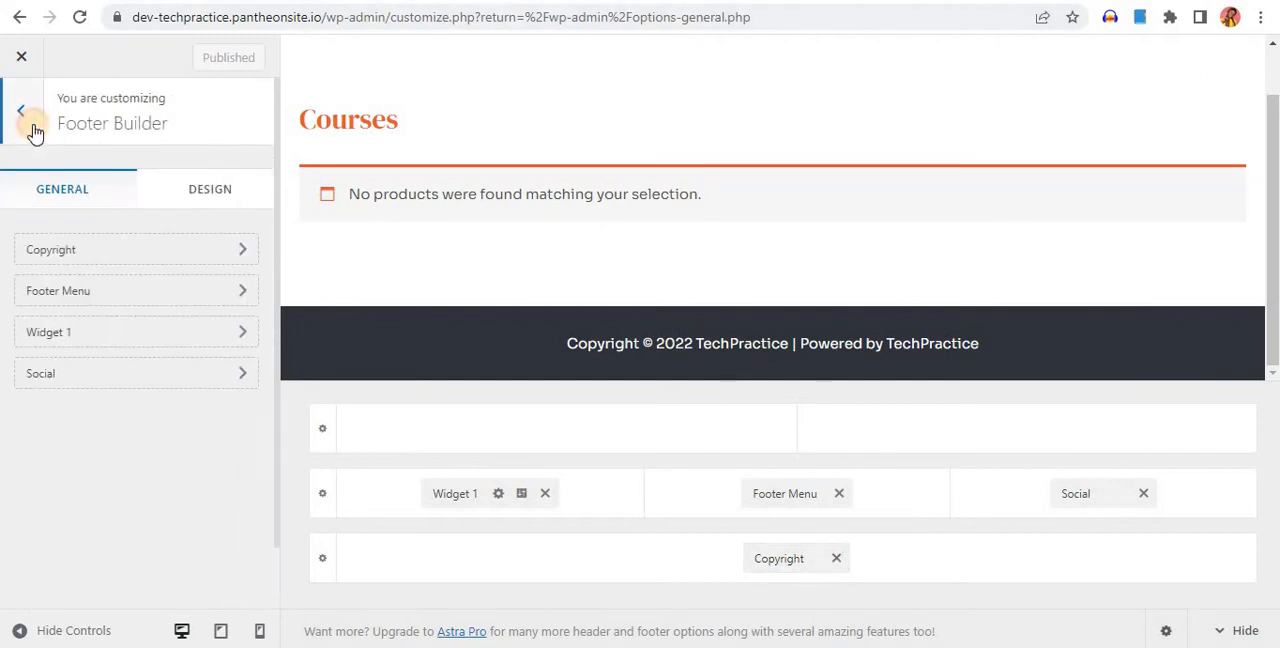
click(35, 130)
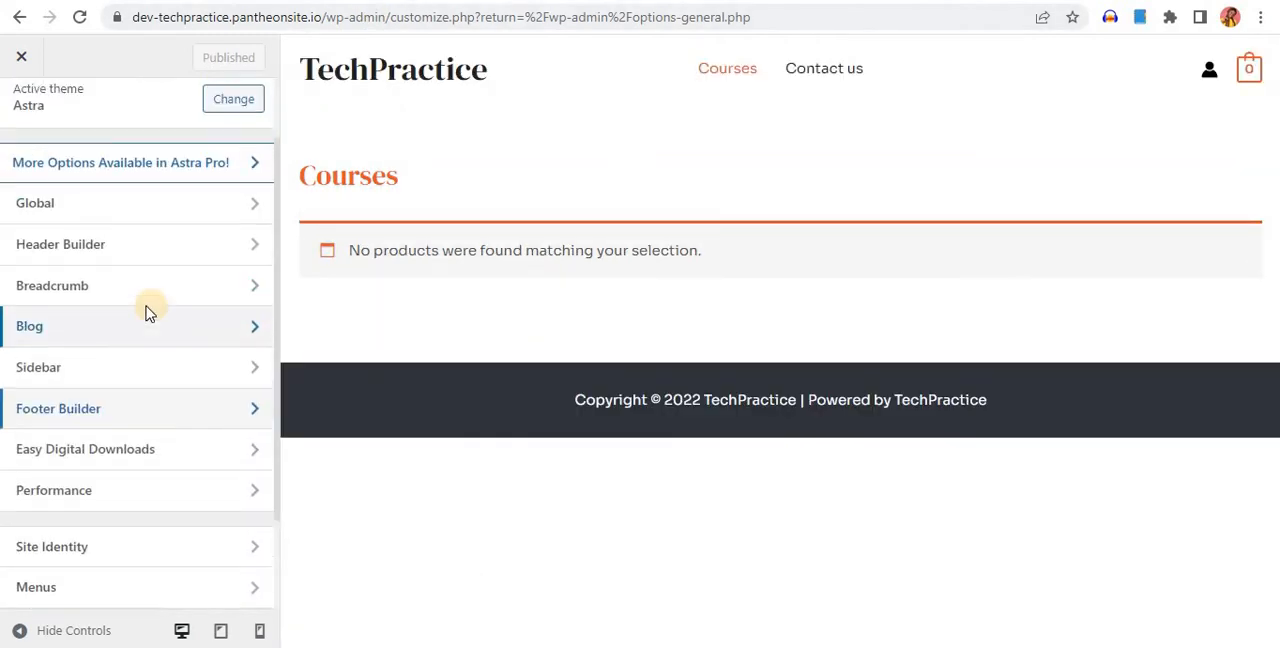
From the WordPress admin, start a new WooCommerce product titled "How to set up a website"
scroll(150, 313, up, 1)
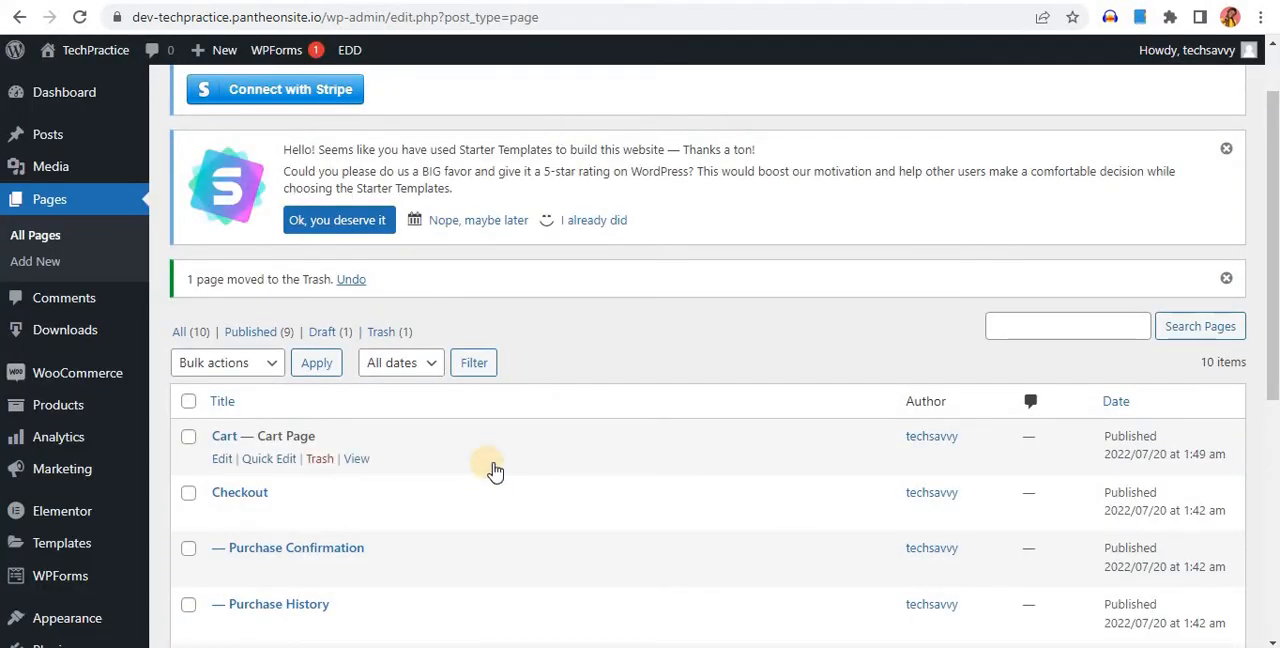
scroll(500, 420, down, 3)
scroll(46, 180, up, 3)
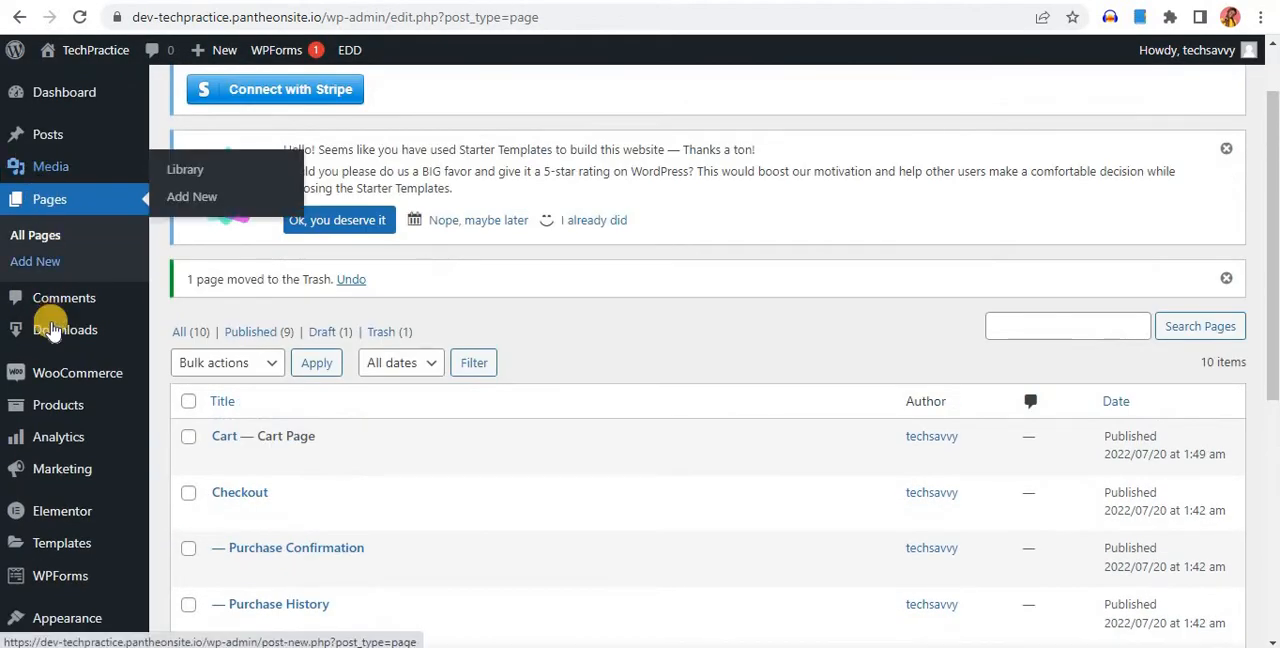
mouse_move(90, 385)
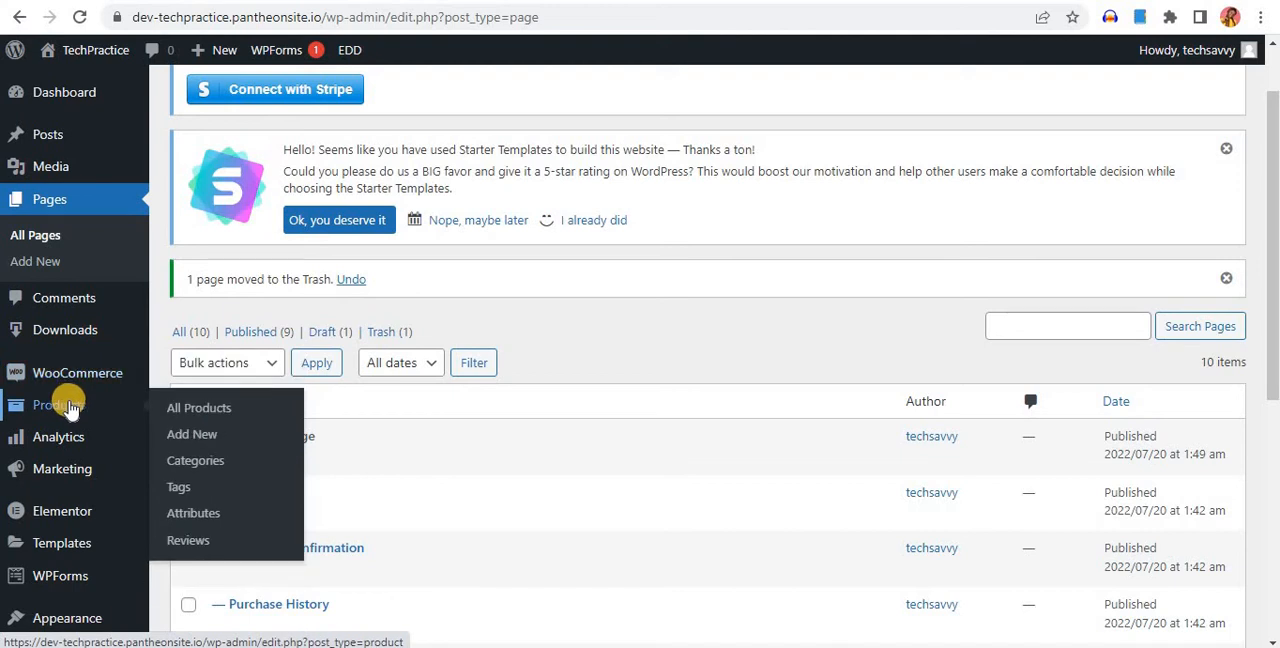
click(190, 407)
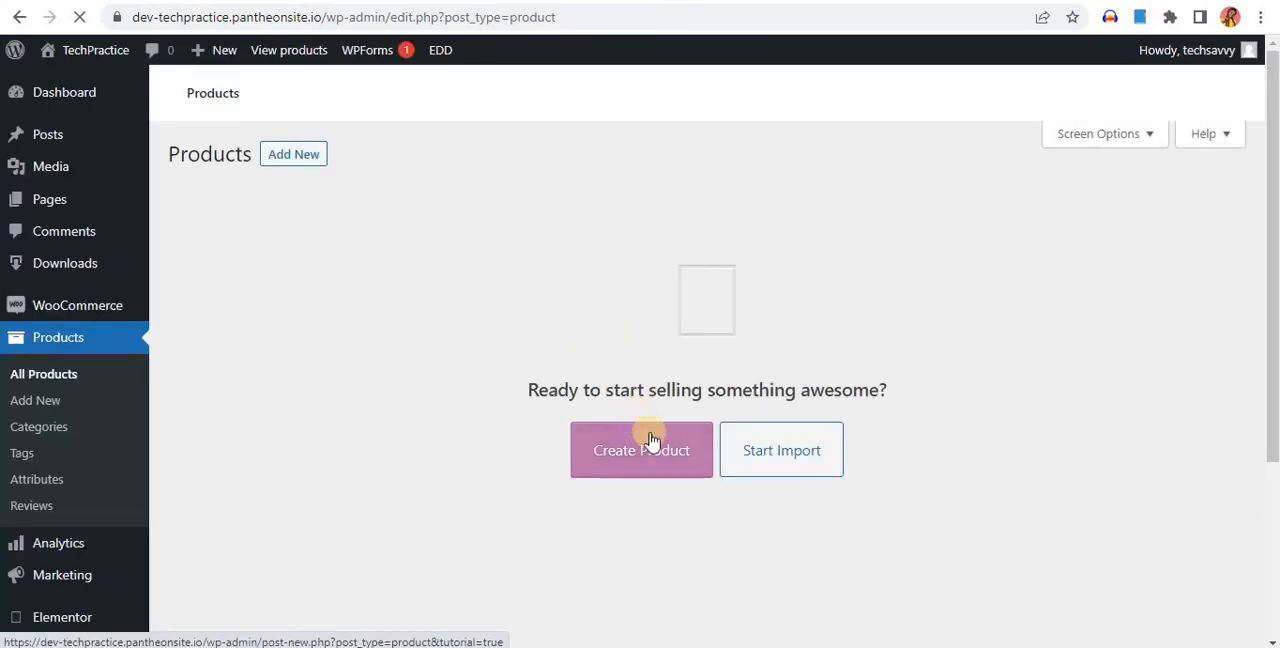
click(308, 164)
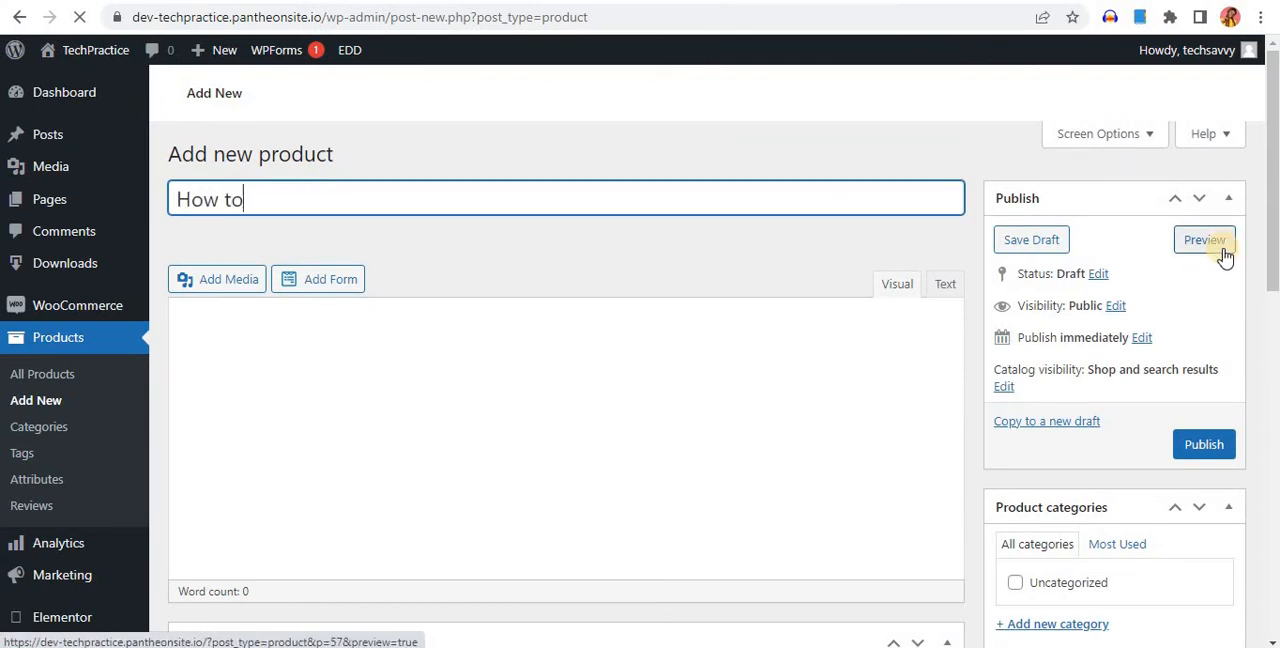
text(set up a )
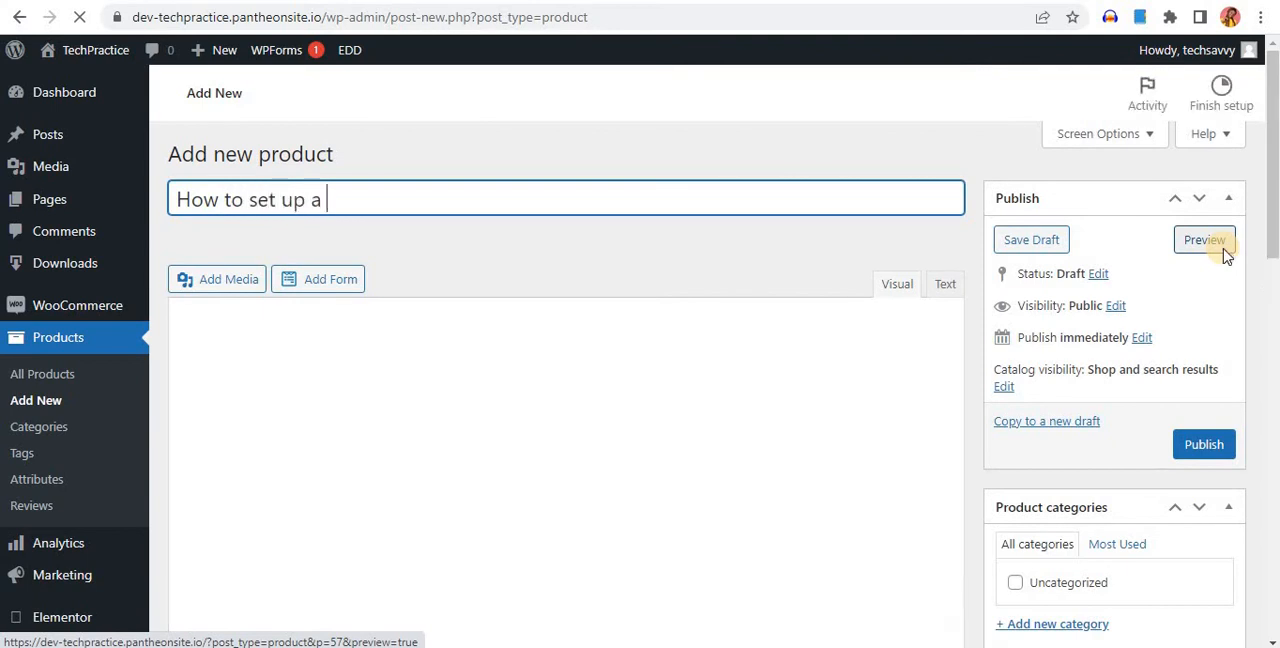
text(website)
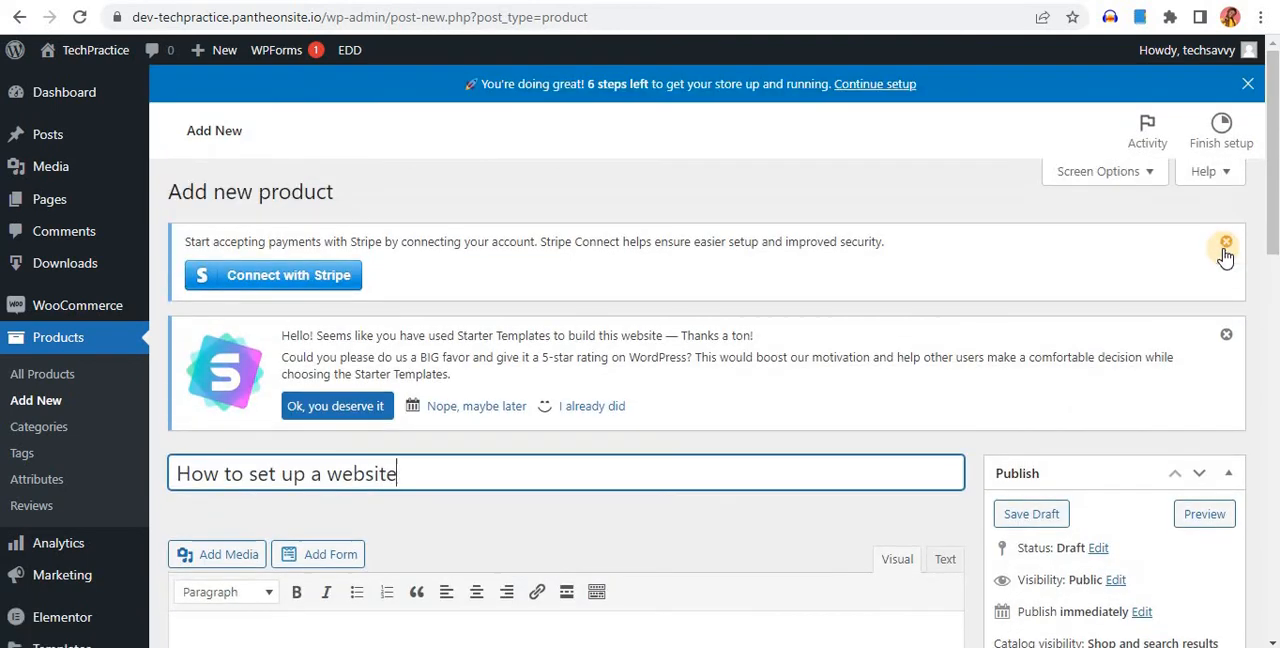
scroll(700, 320, down, 3)
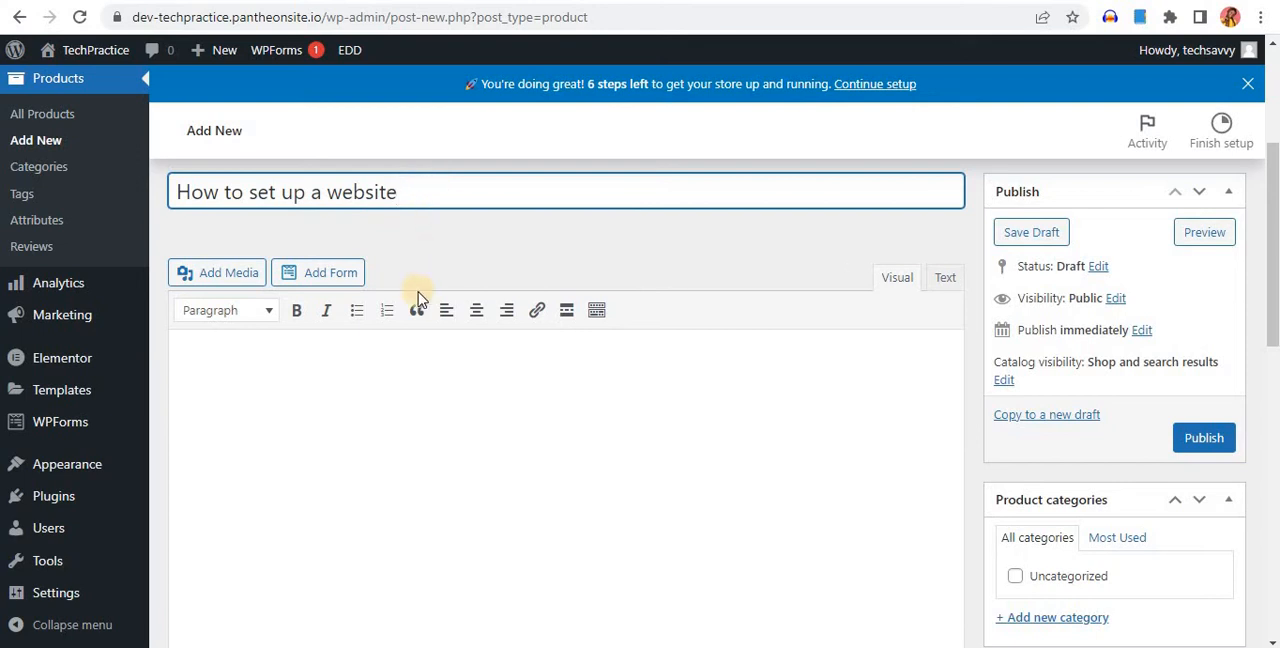
Write the product short description "This product will show you how to set up like a pro"
scroll(334, 314, down, 1)
click(381, 290)
scroll(400, 320, down, 1)
scroll(418, 345, down, 7)
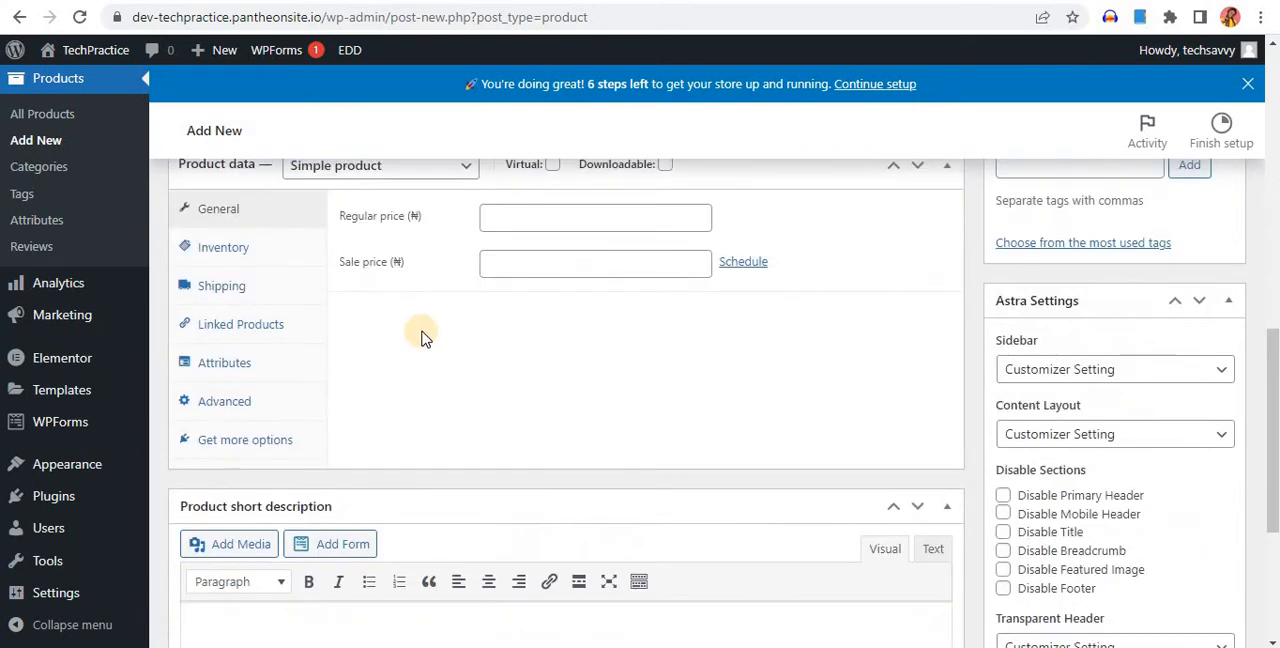
scroll(418, 340, up, 8)
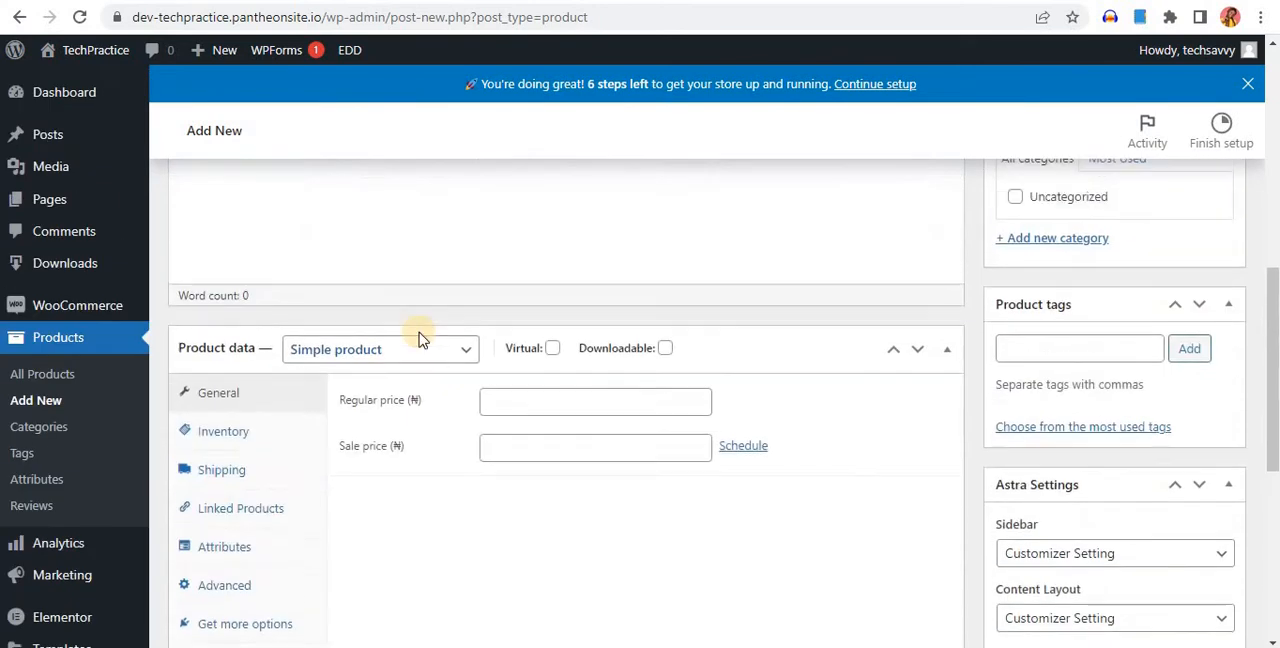
click(411, 262)
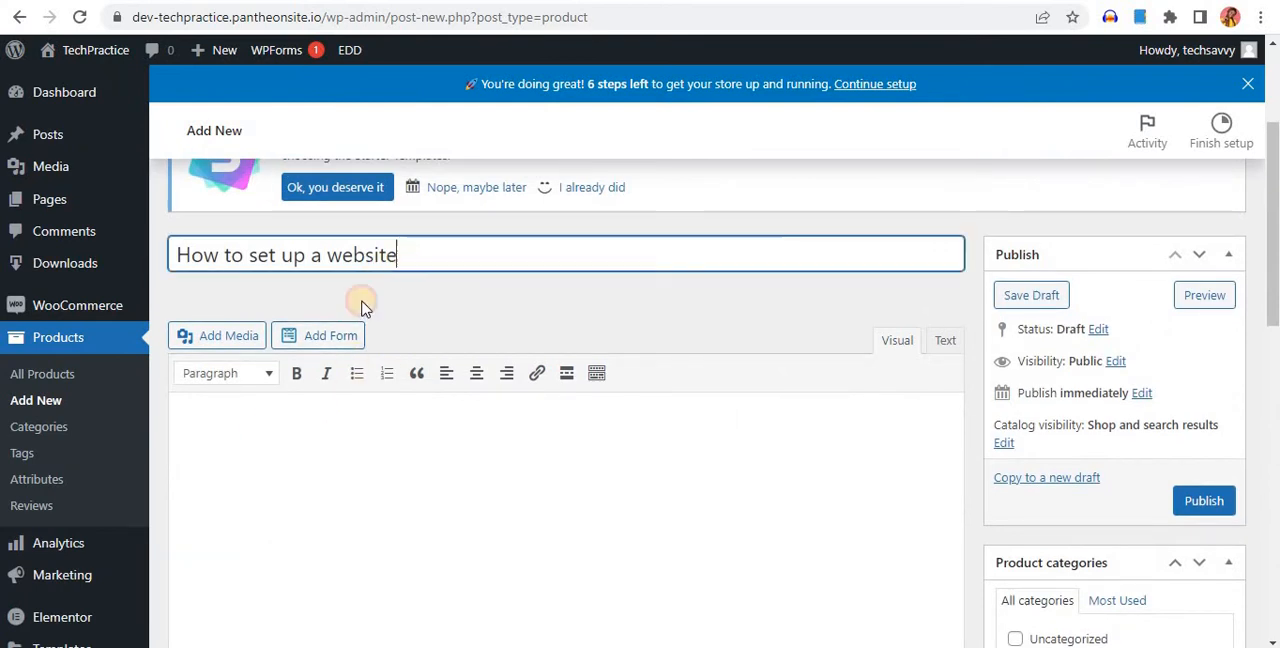
scroll(386, 434, down, 2)
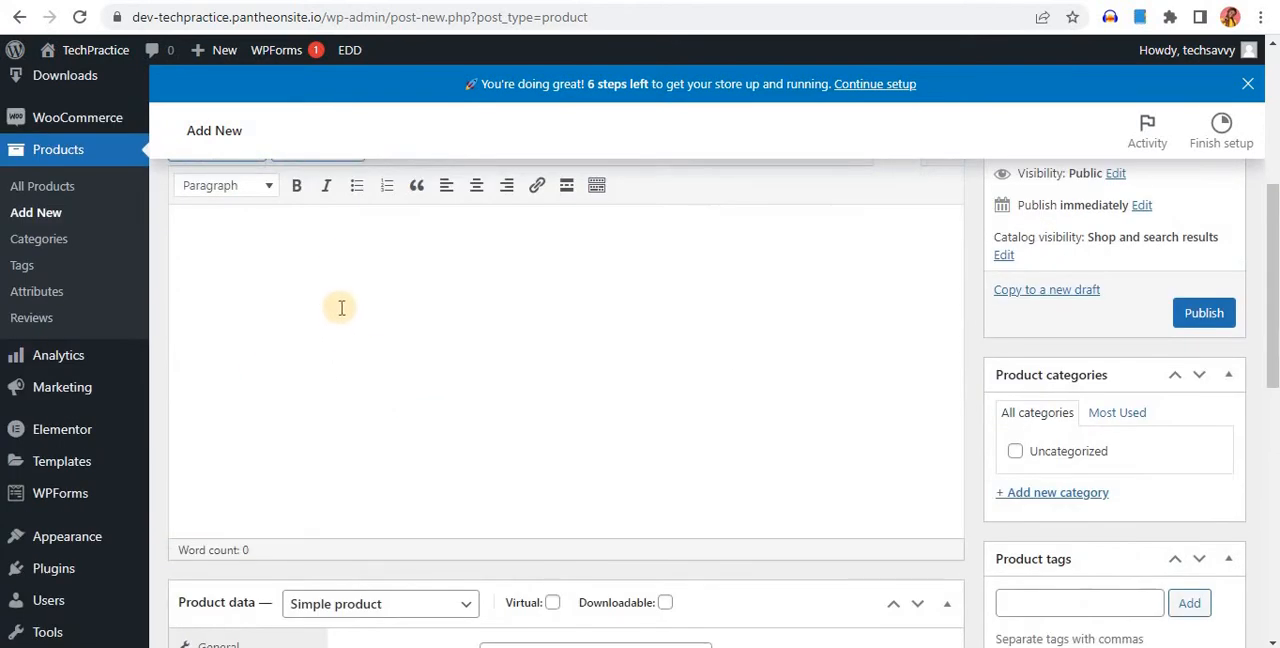
scroll(351, 380, down, 6)
scroll(353, 374, down, 1)
click(325, 345)
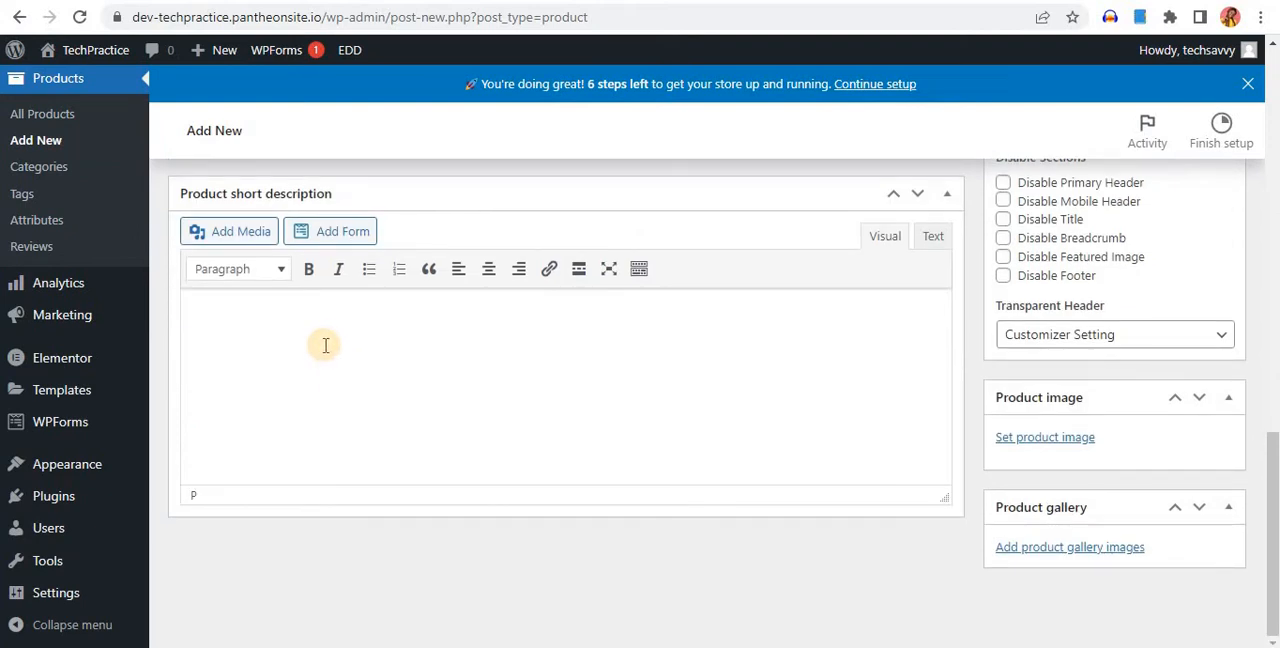
text(This product will show you how to set  up like a pro)
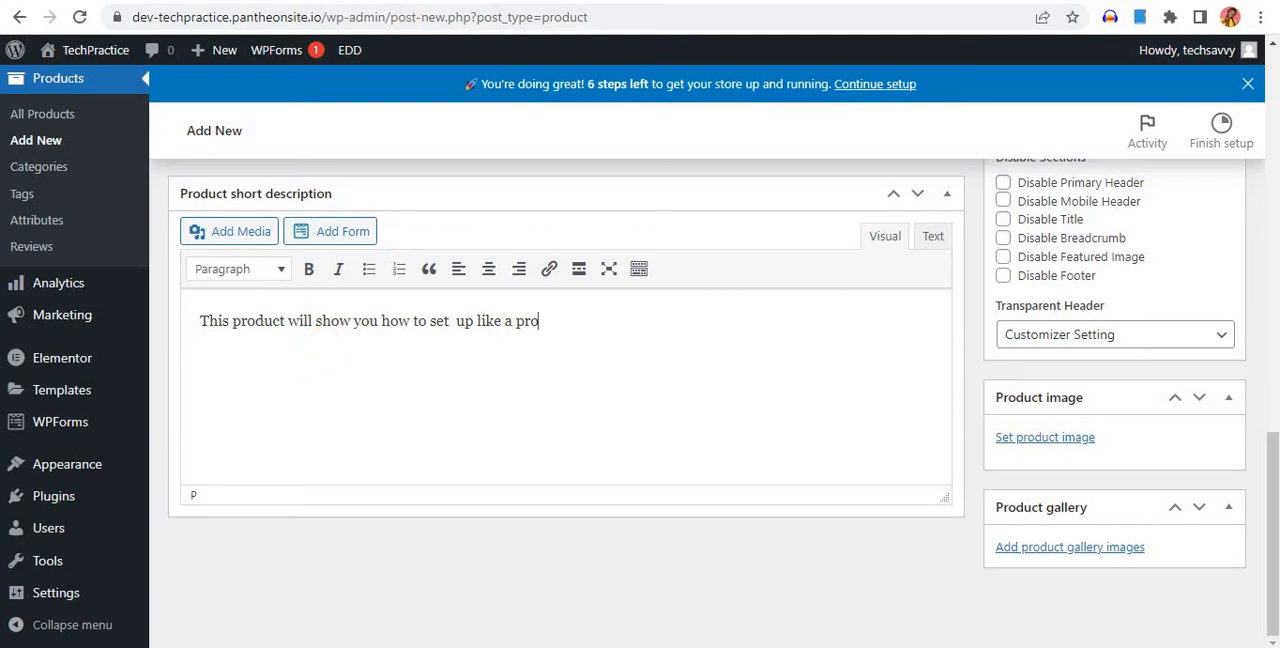
Set the product's regular price to 50000 and its sale price to 35000
scroll(706, 303, up, 4)
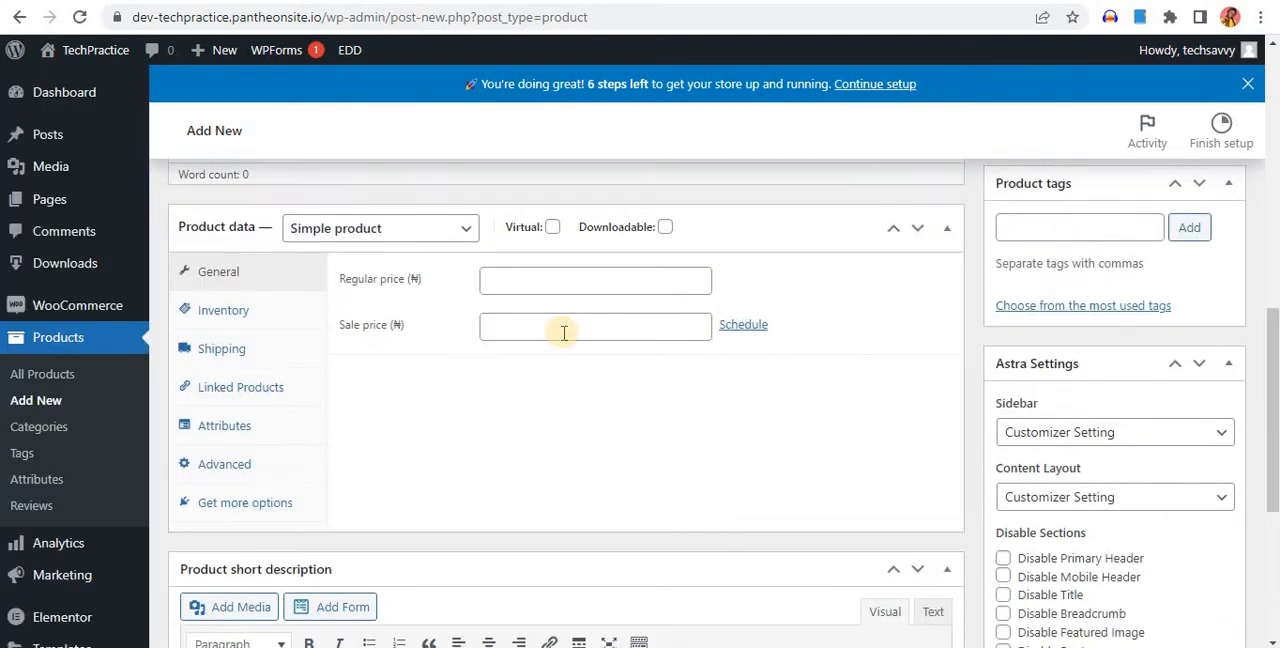
click(516, 292)
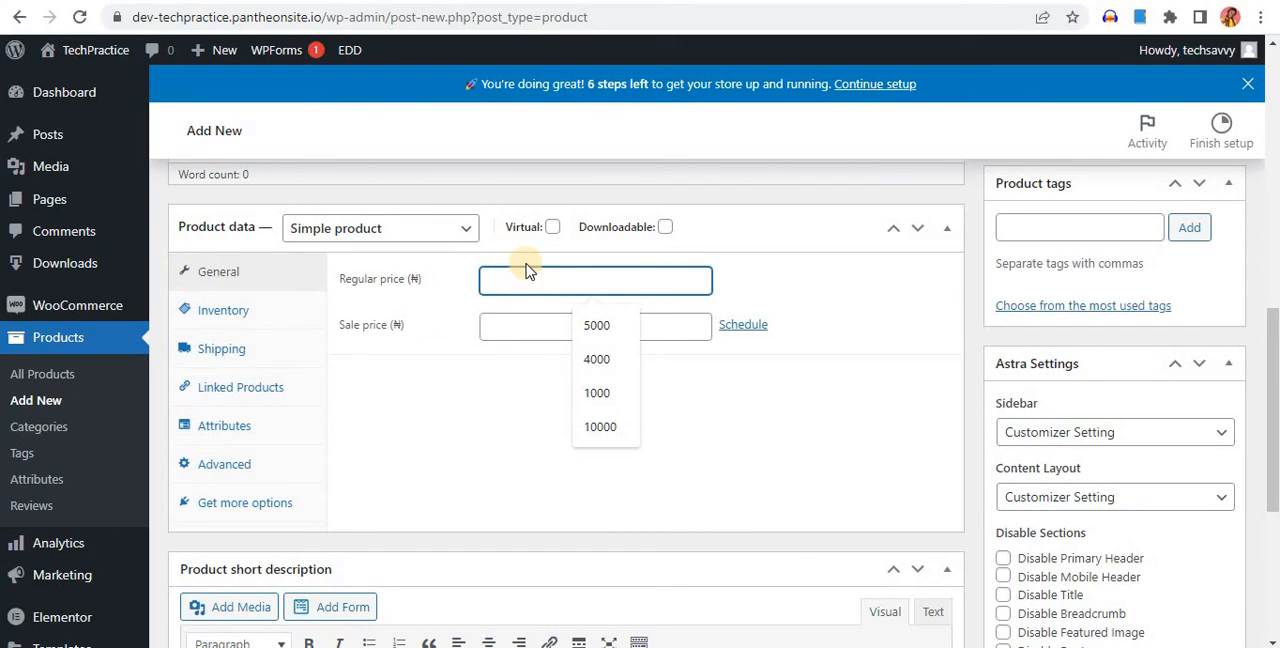
text(5)
key(comma)
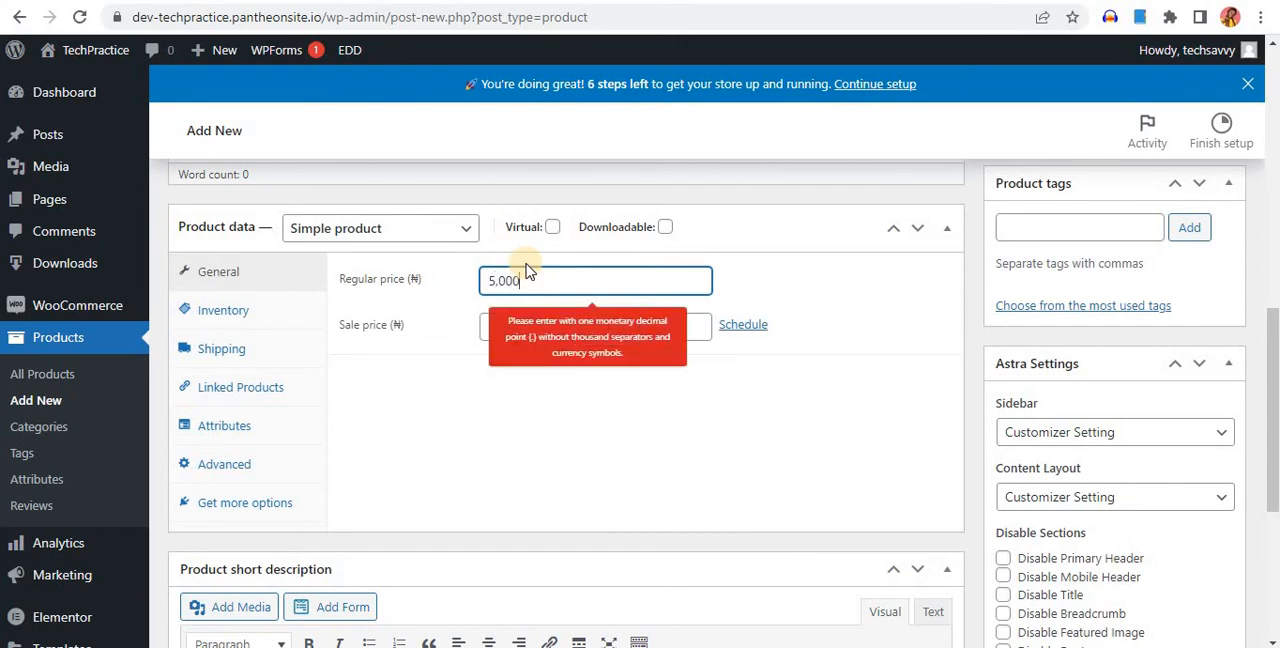
key(BackSpace)
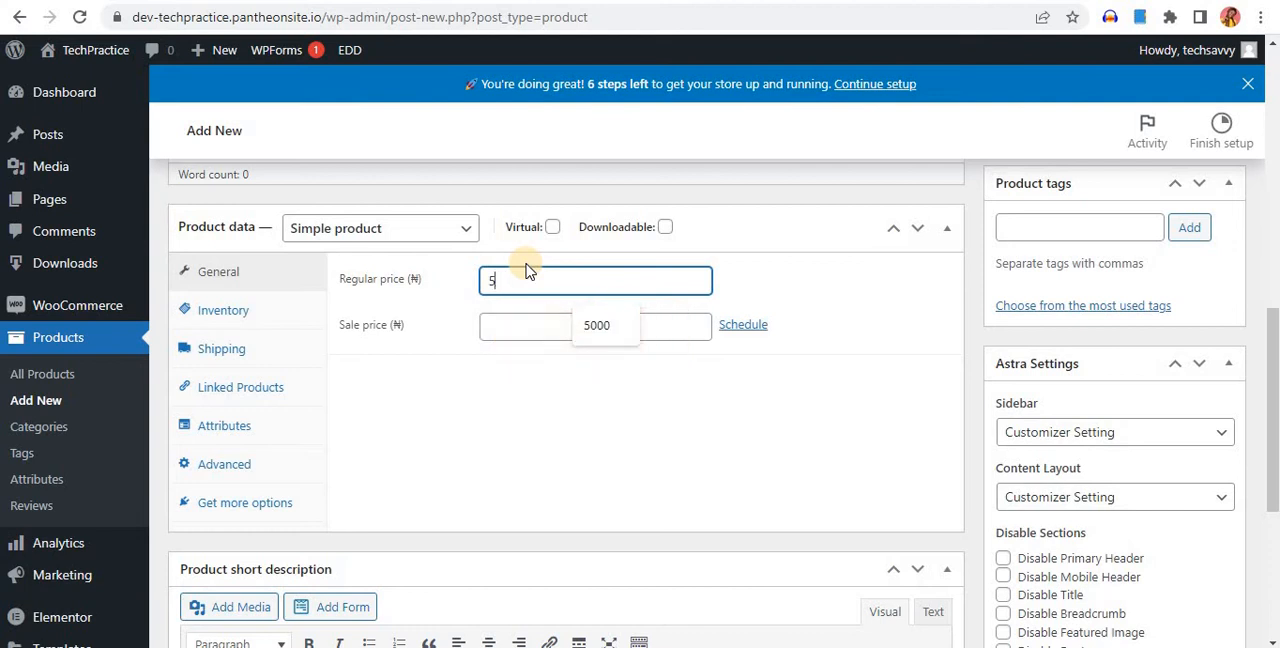
text(0000)
click(570, 333)
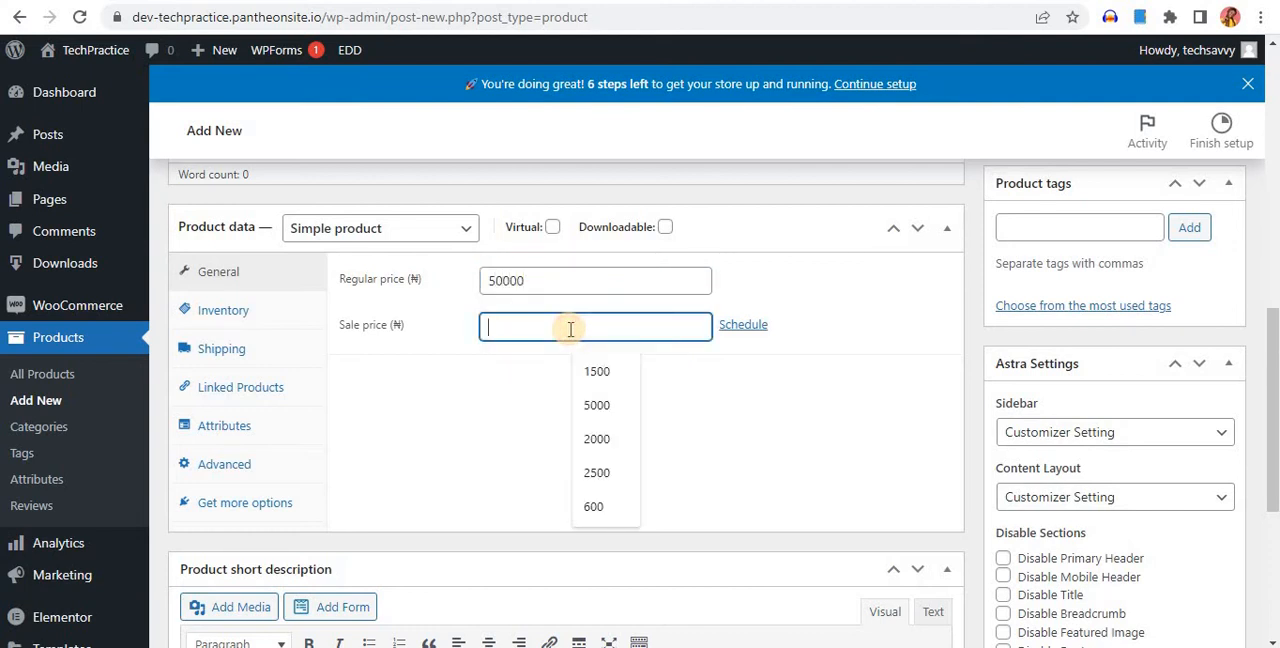
text(35000)
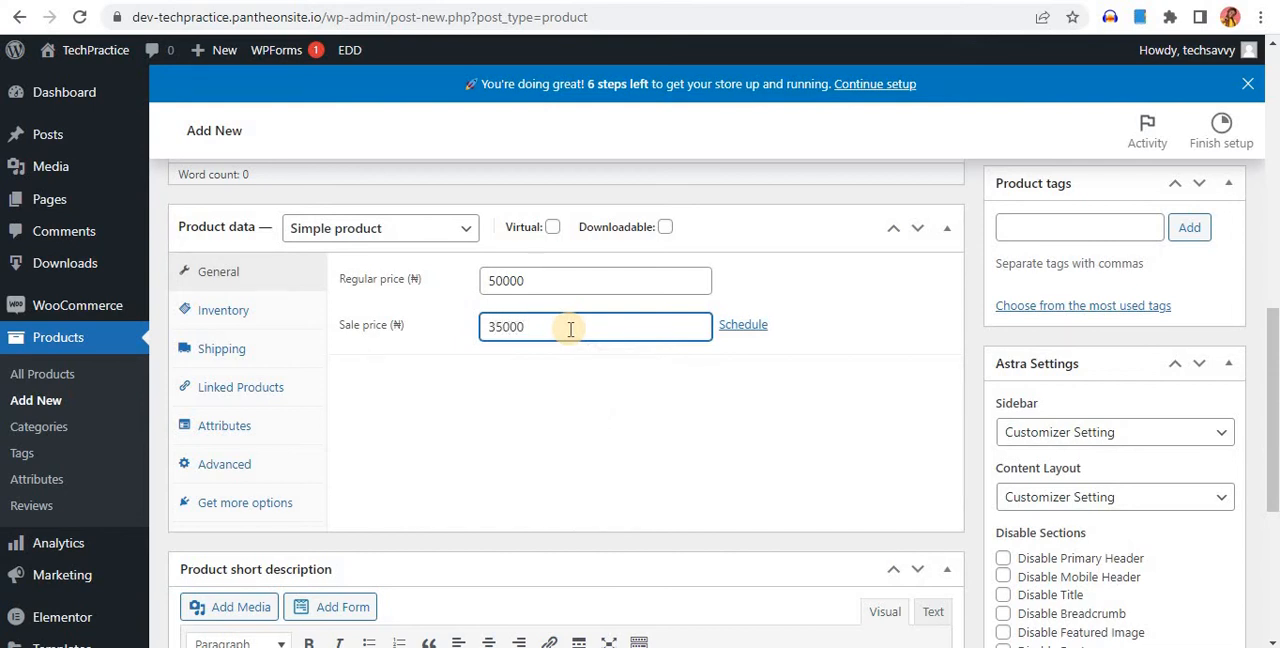
click(716, 390)
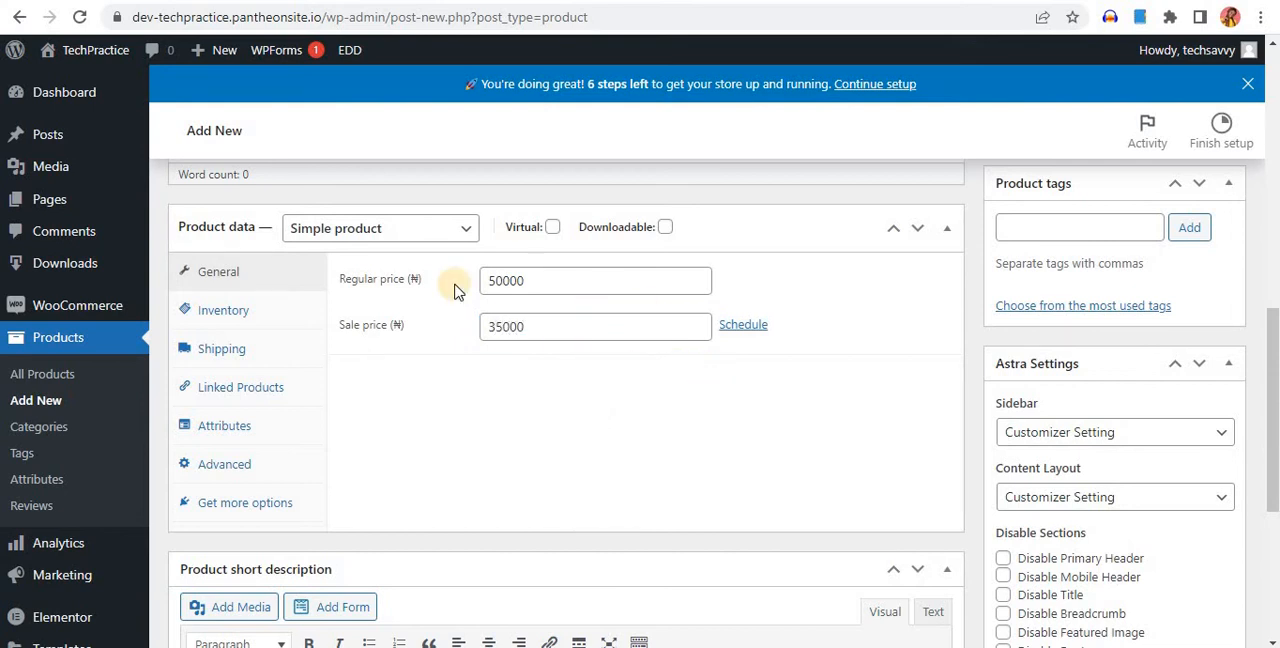
Mark the simple product as virtual, without making it downloadable
click(554, 228)
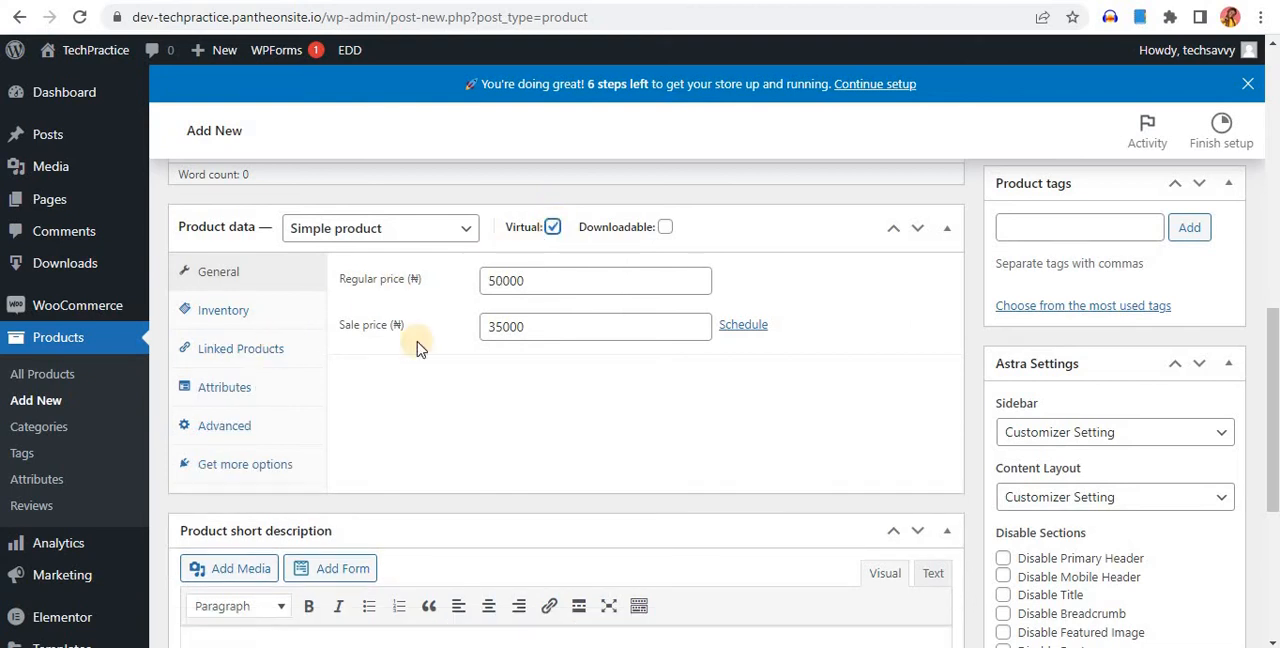
click(552, 228)
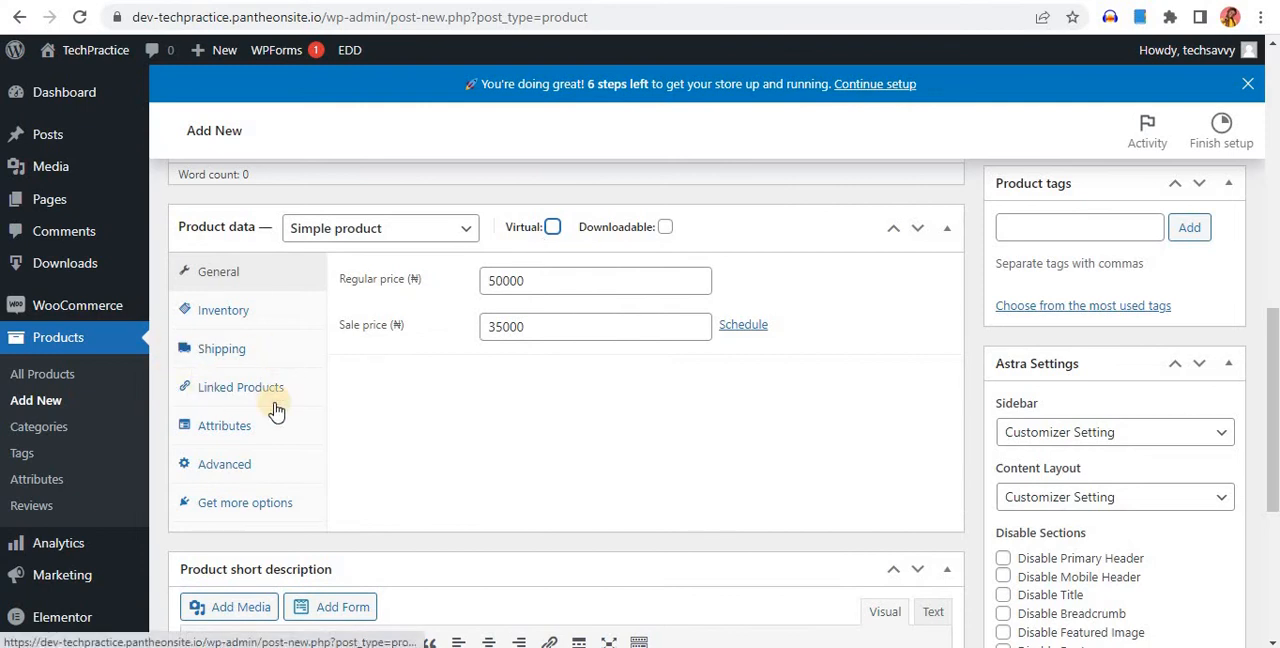
click(552, 224)
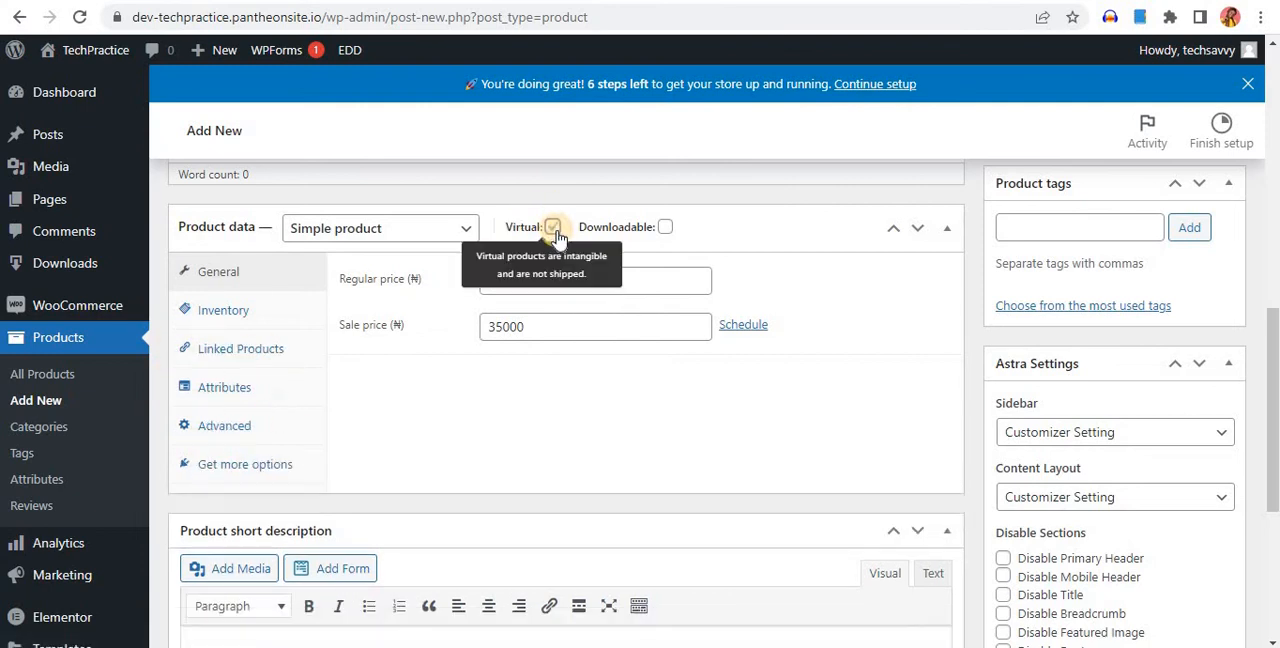
click(665, 229)
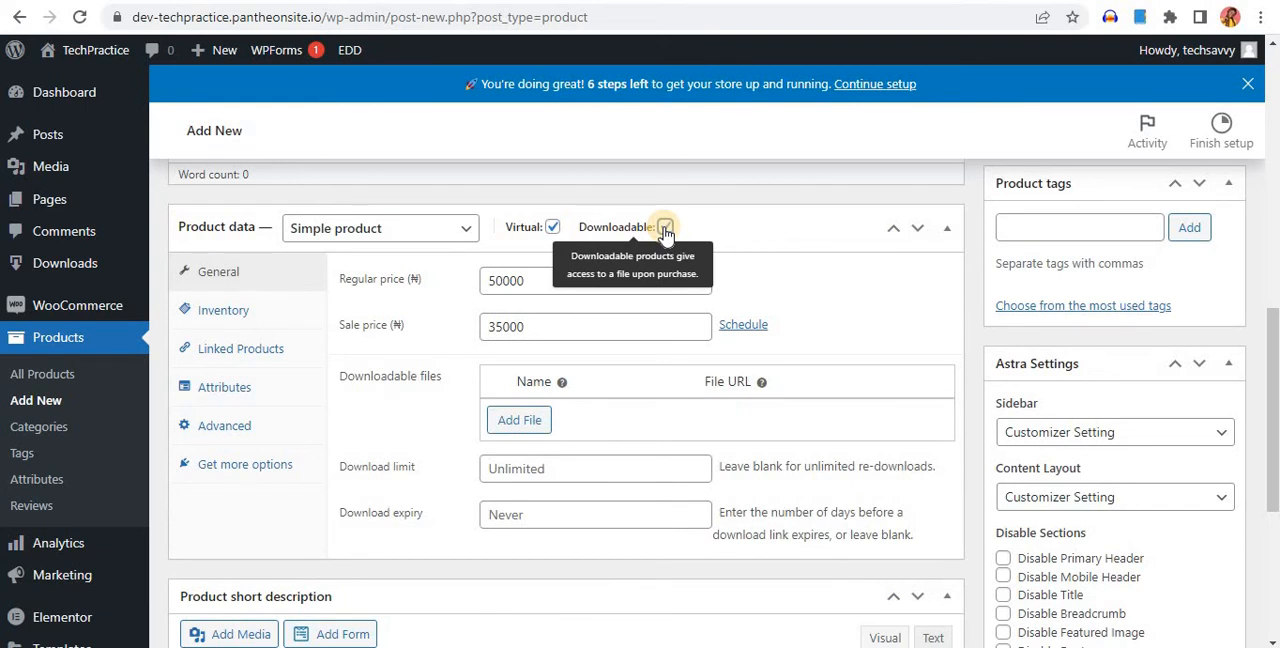
click(665, 229)
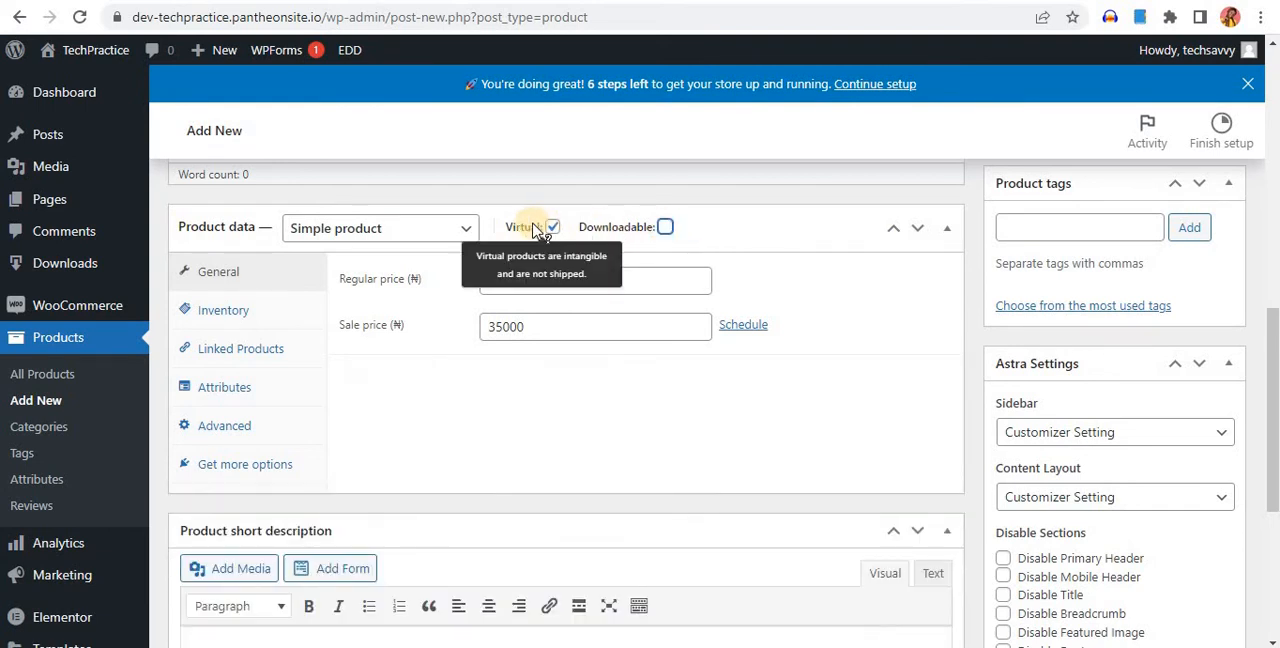
Examine the available product types, the inventory settings and the linked products options in the product data
click(470, 232)
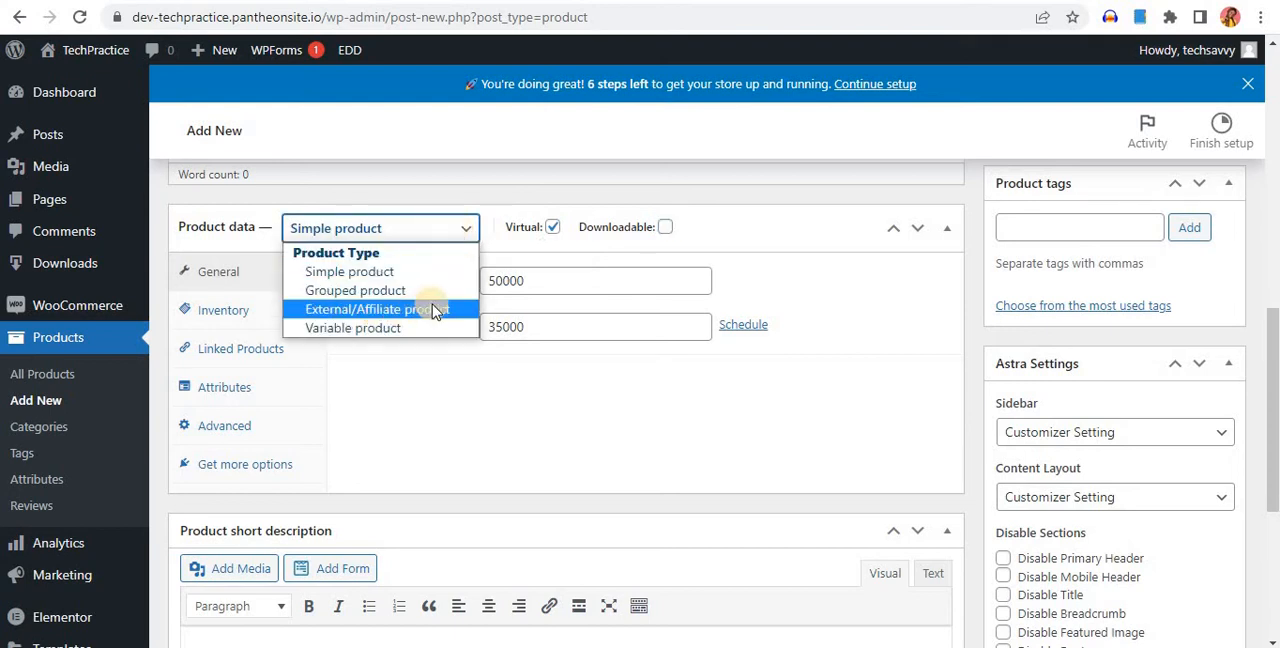
click(704, 246)
click(657, 250)
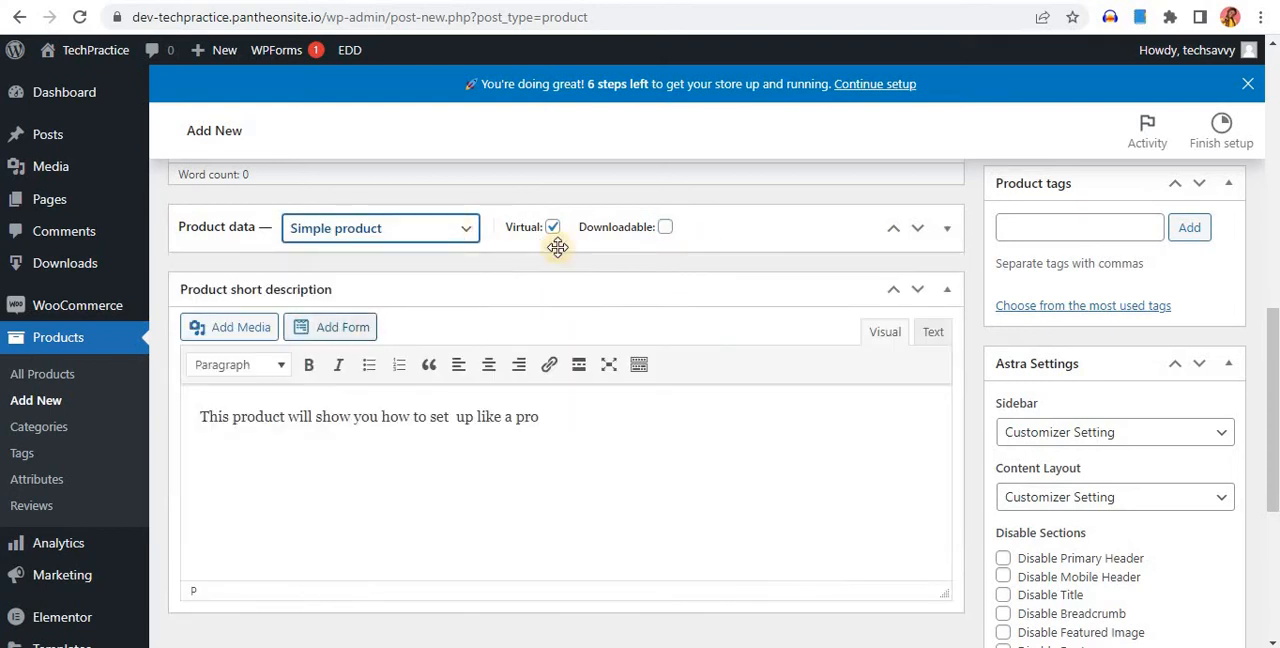
click(871, 238)
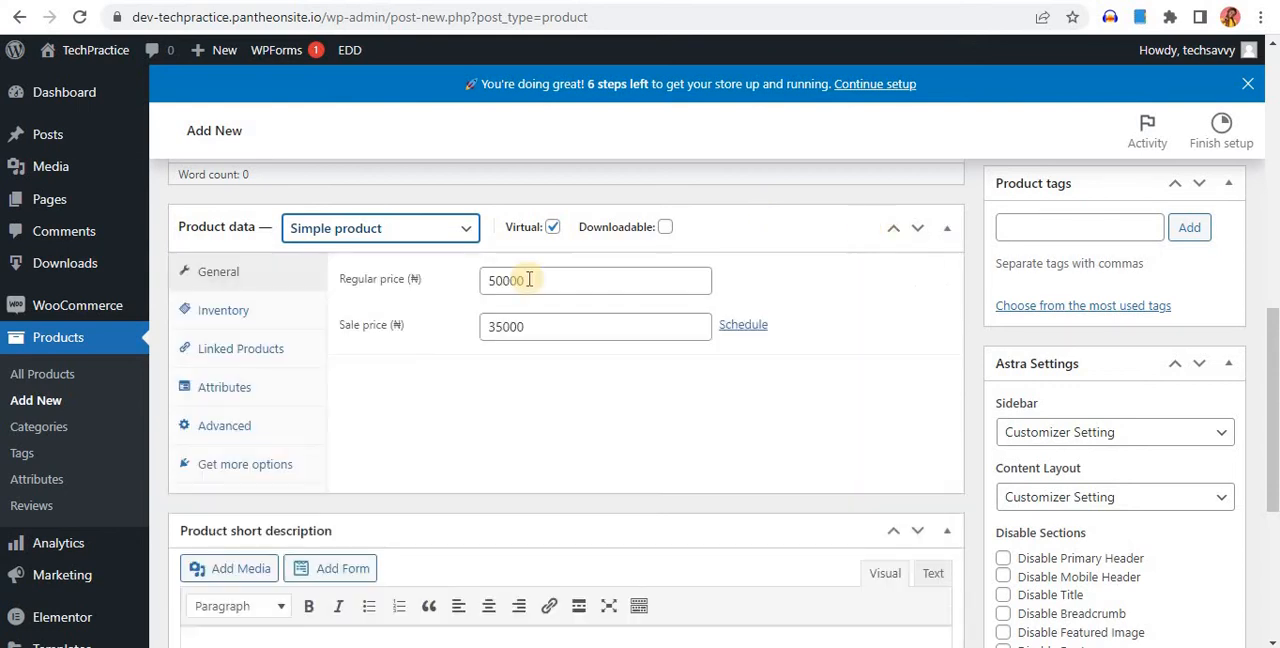
click(238, 313)
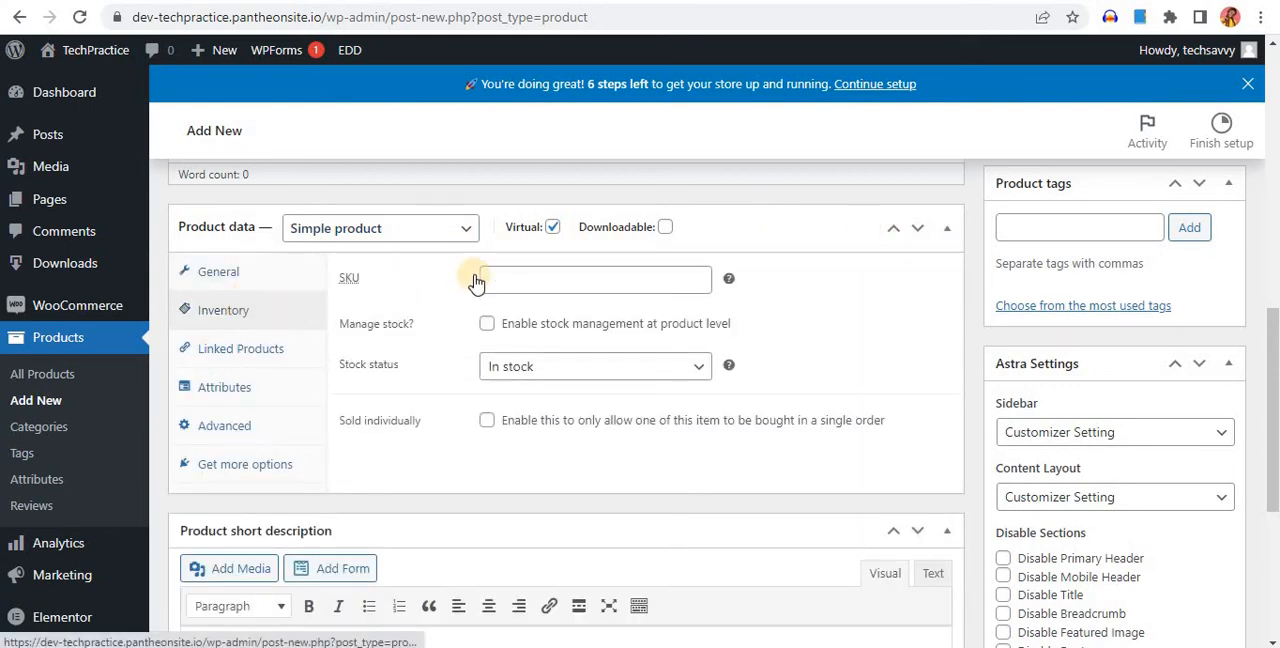
click(552, 280)
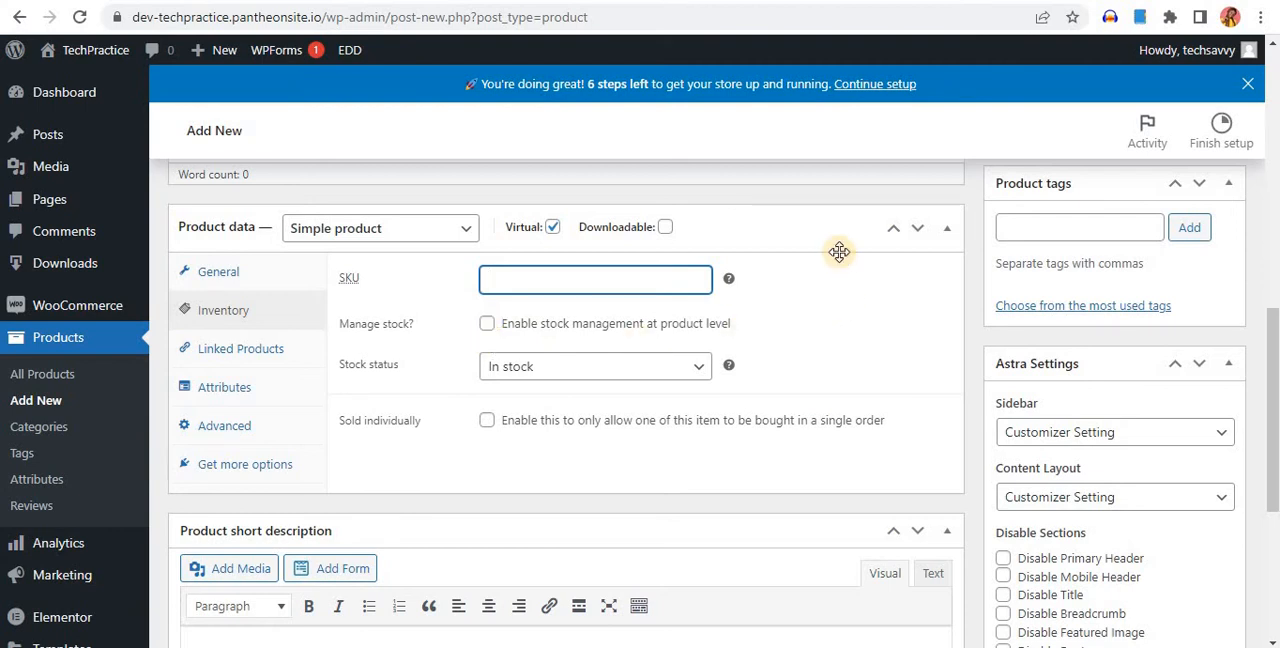
click(795, 306)
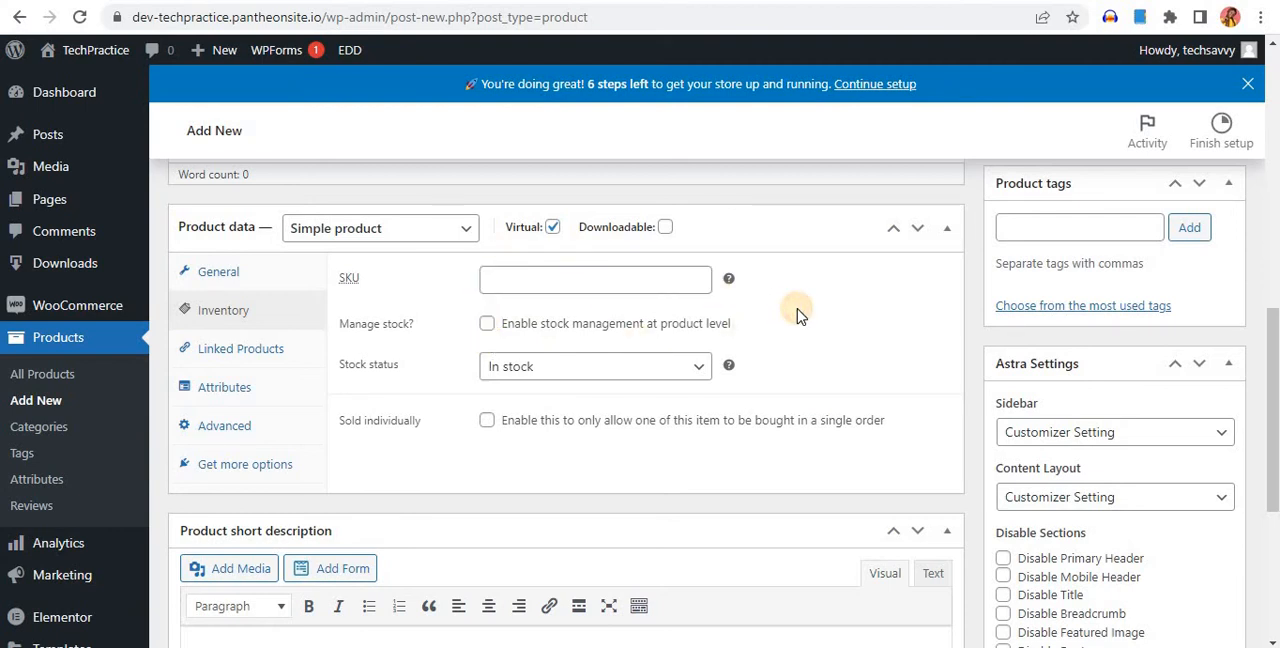
click(262, 352)
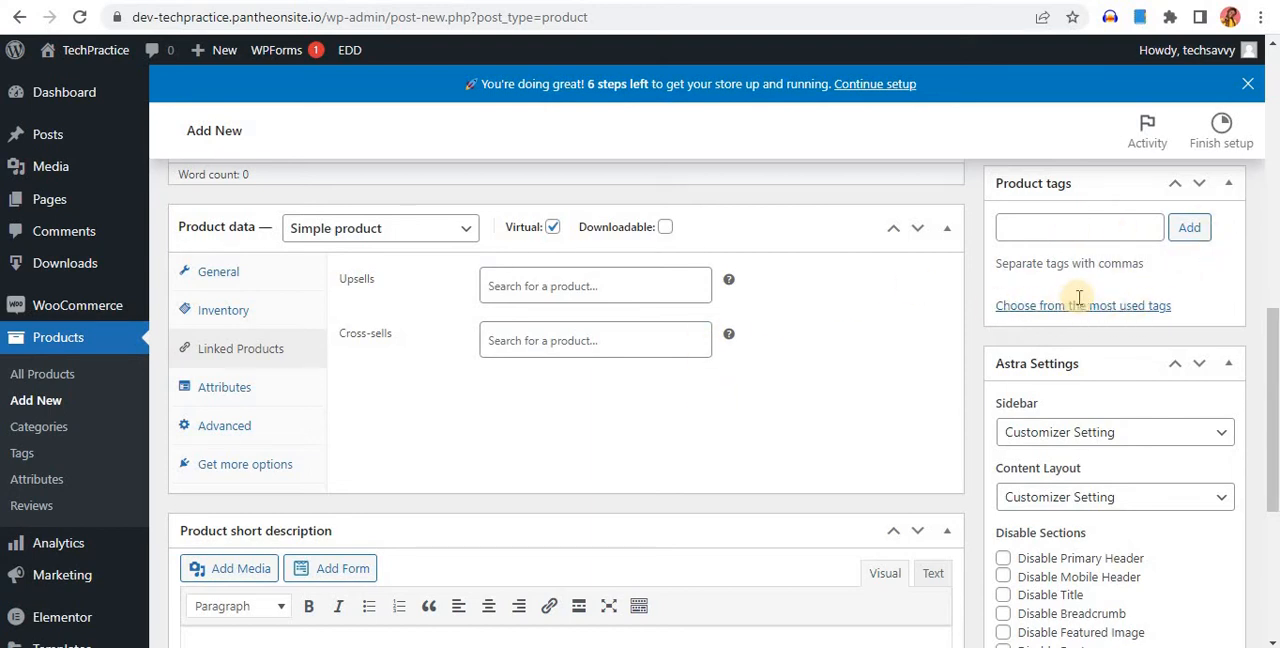
Create a new product category named "Online Courses" and assign it to the product
scroll(1079, 297, up, 6)
scroll(1080, 303, down, 3)
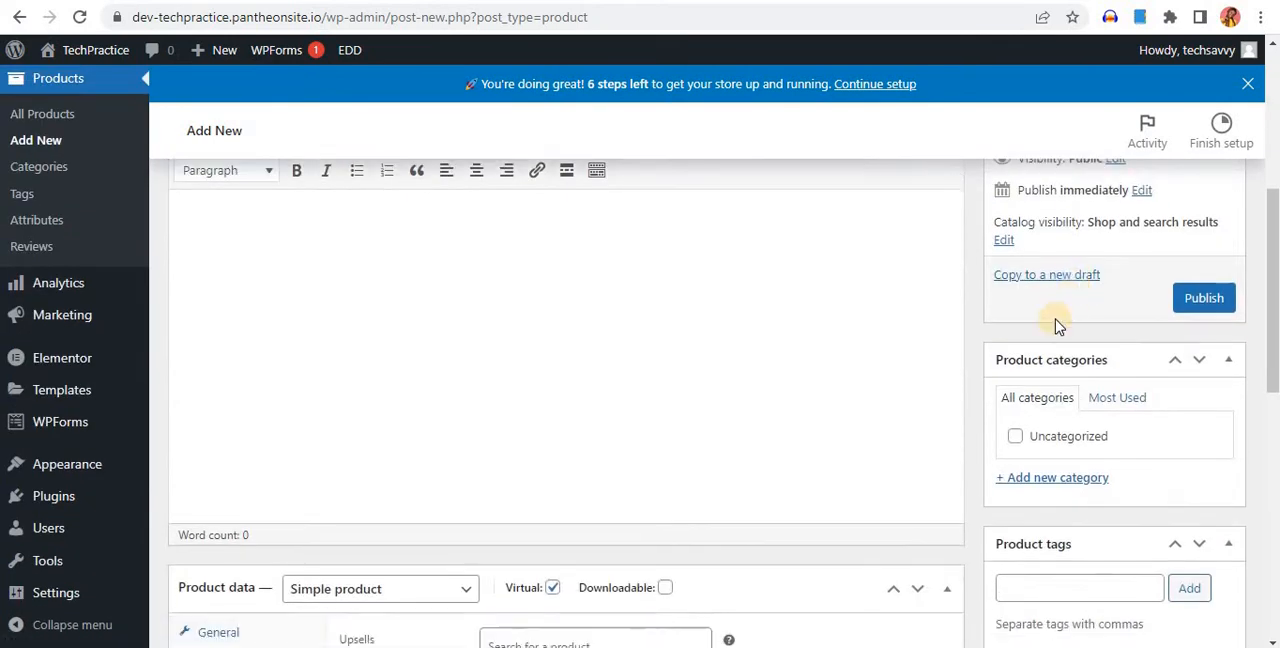
scroll(1058, 320, down, 2)
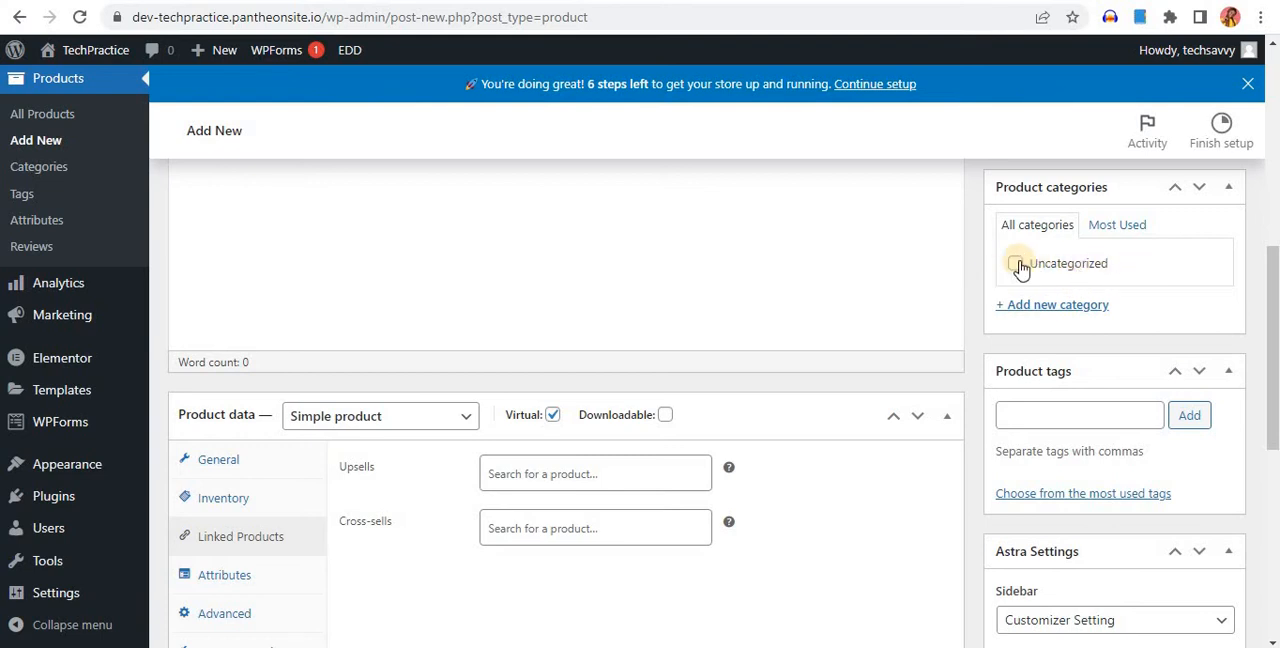
click(1060, 302)
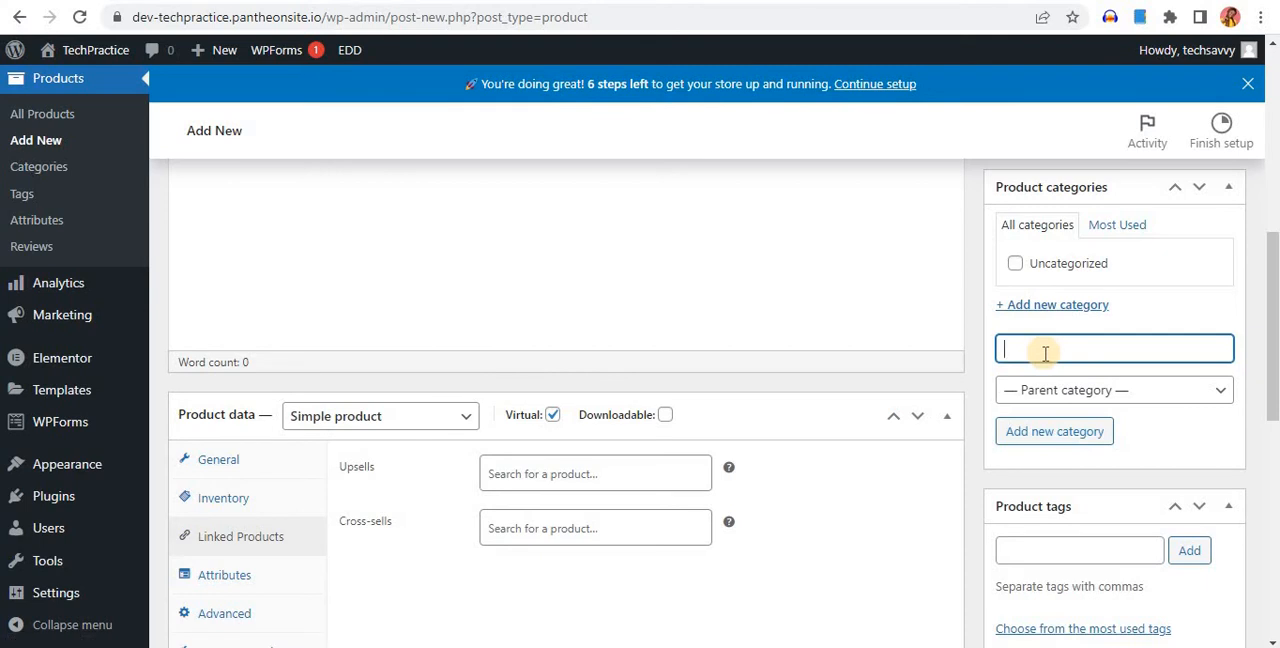
text(Online Courses)
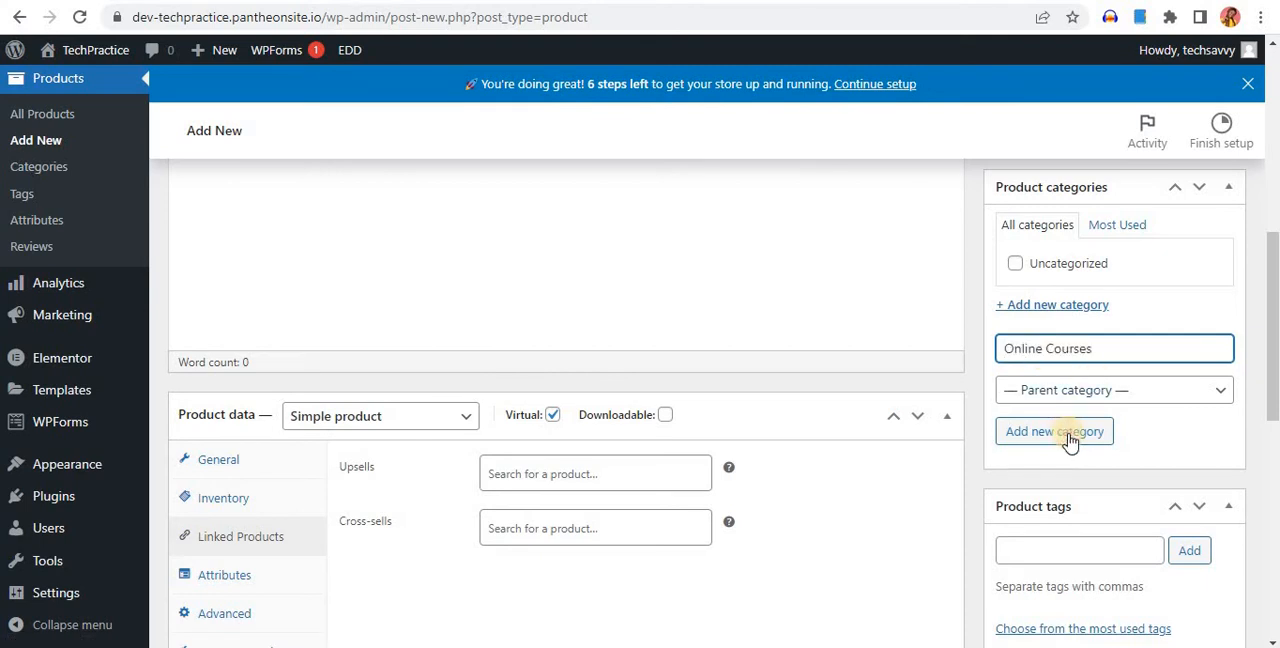
click(1068, 433)
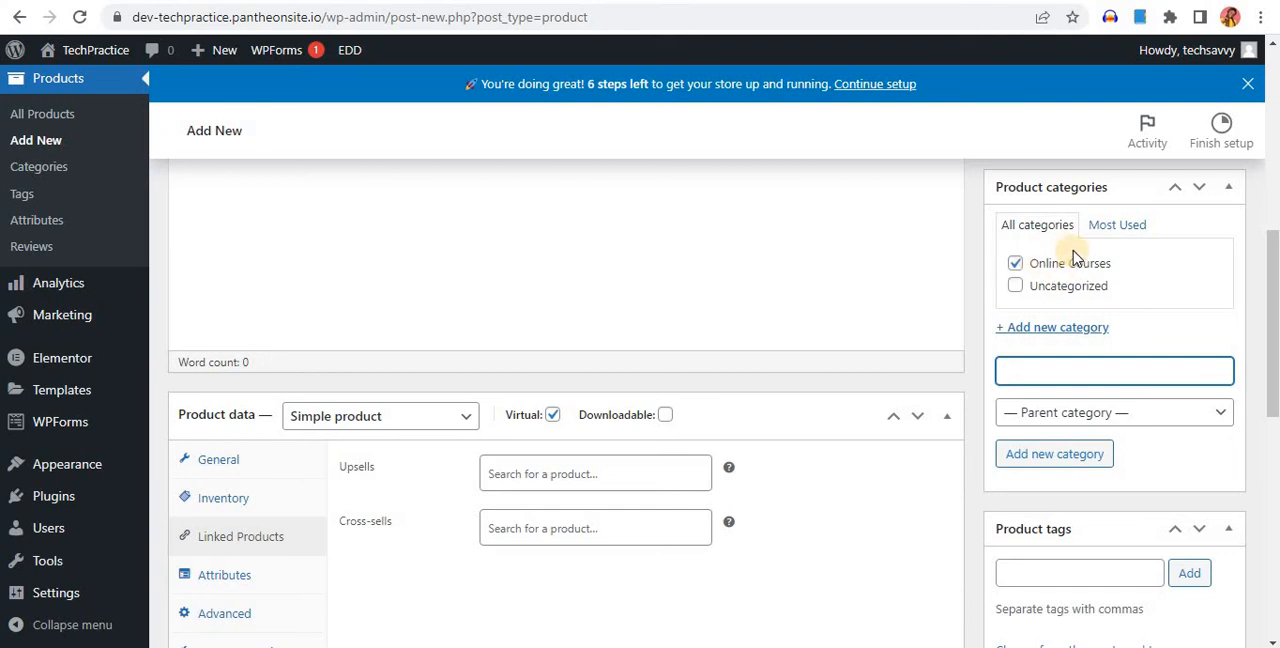
Add the product tags "online class" and "website development"
scroll(1120, 370, down, 3)
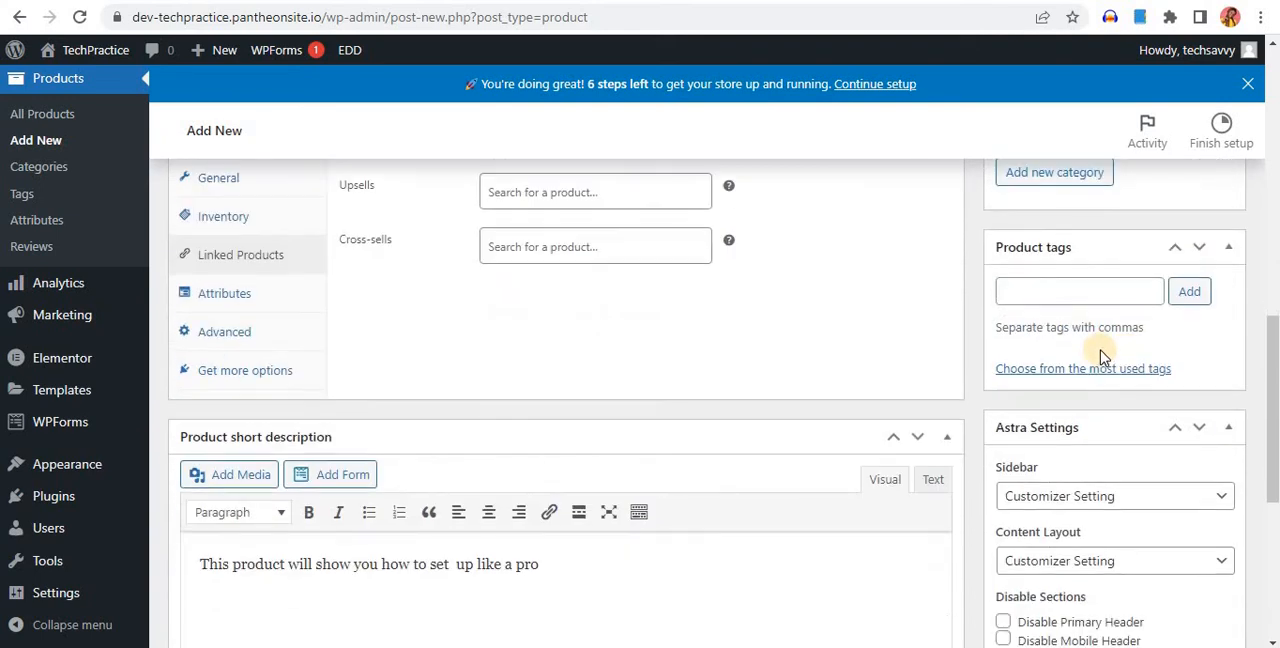
click(1058, 295)
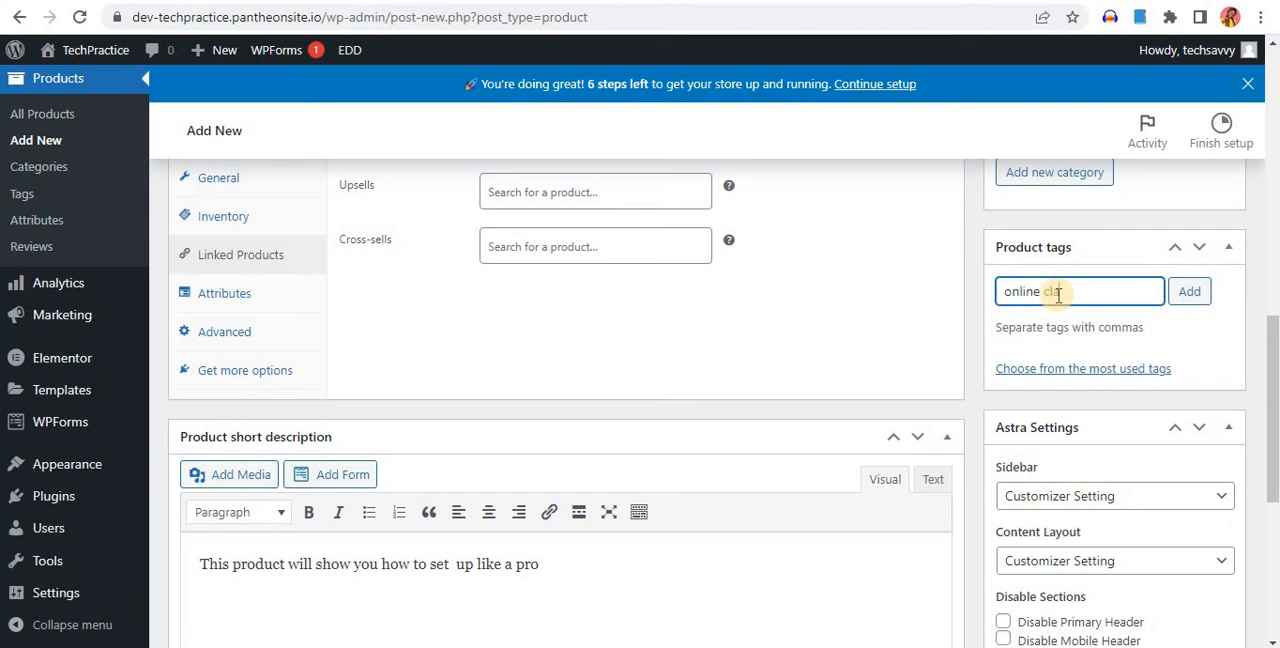
text(online class,)
key(Return)
text(website development)
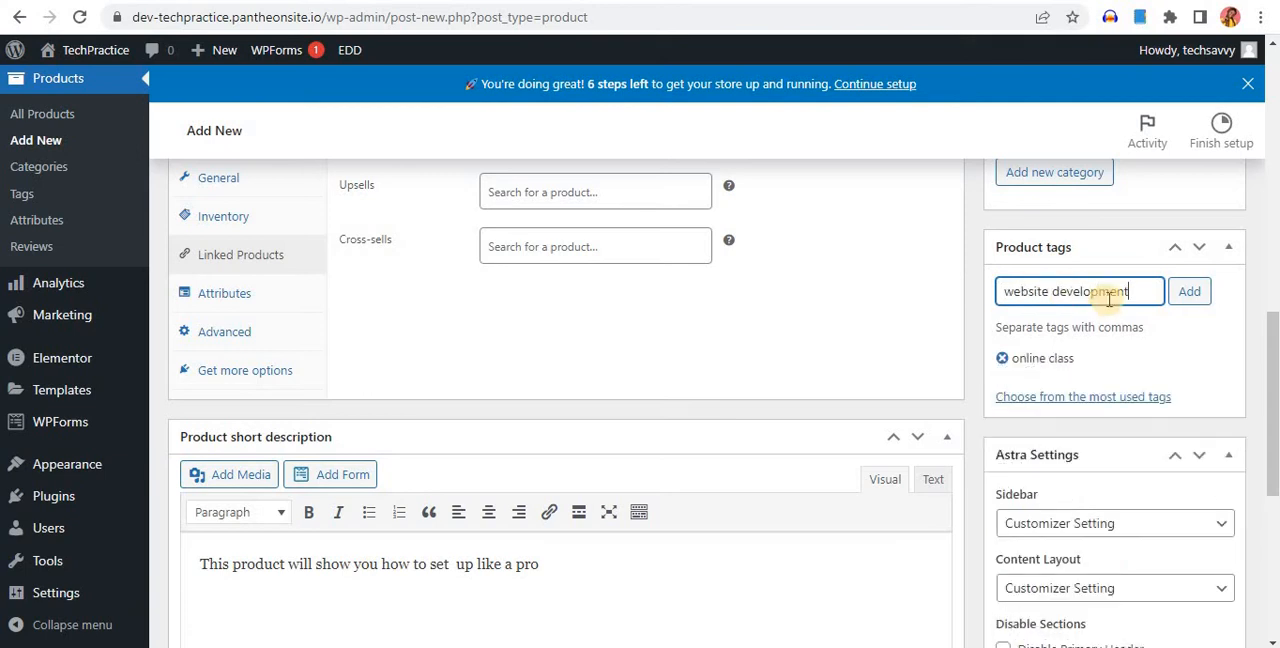
click(1192, 293)
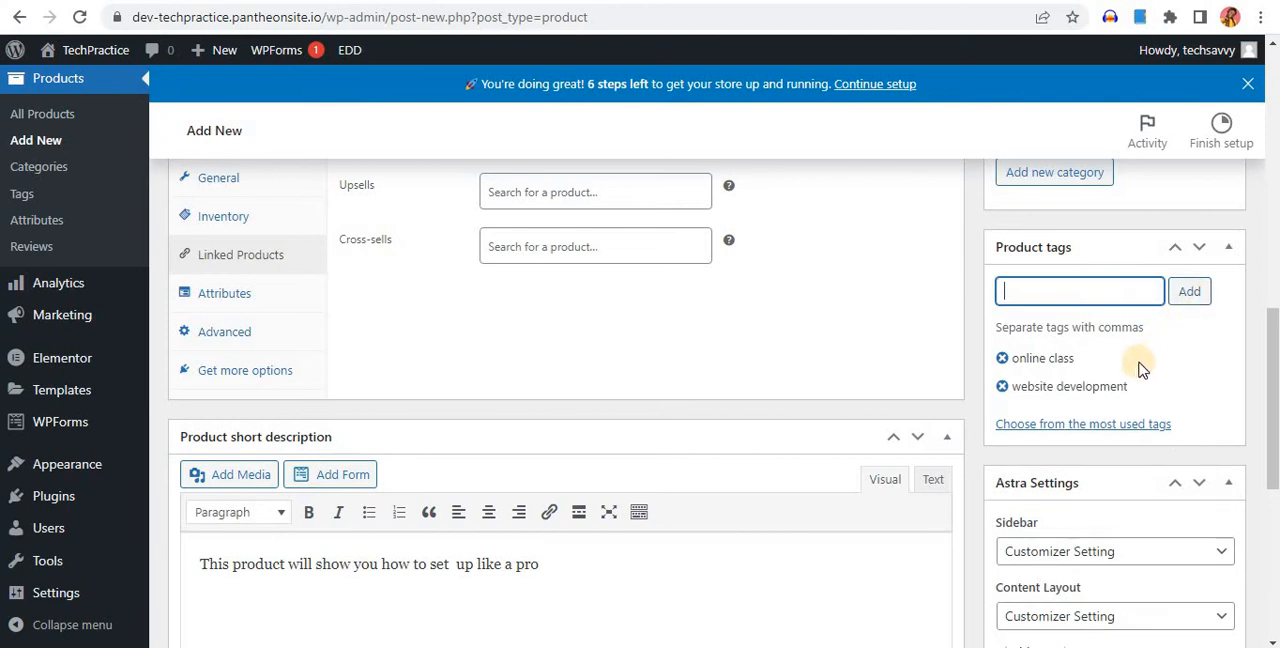
scroll(1136, 370, down, 3)
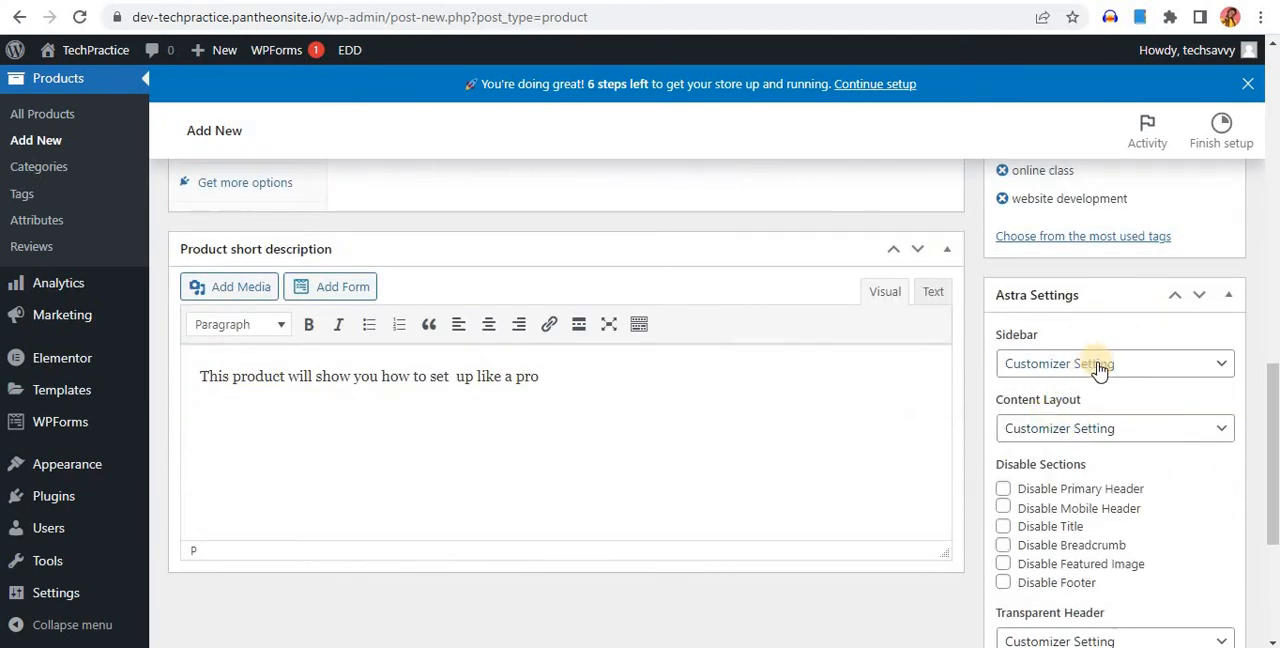
Set the black-and-white circle pattern picture from the media library as the product image
scroll(1100, 370, down, 4)
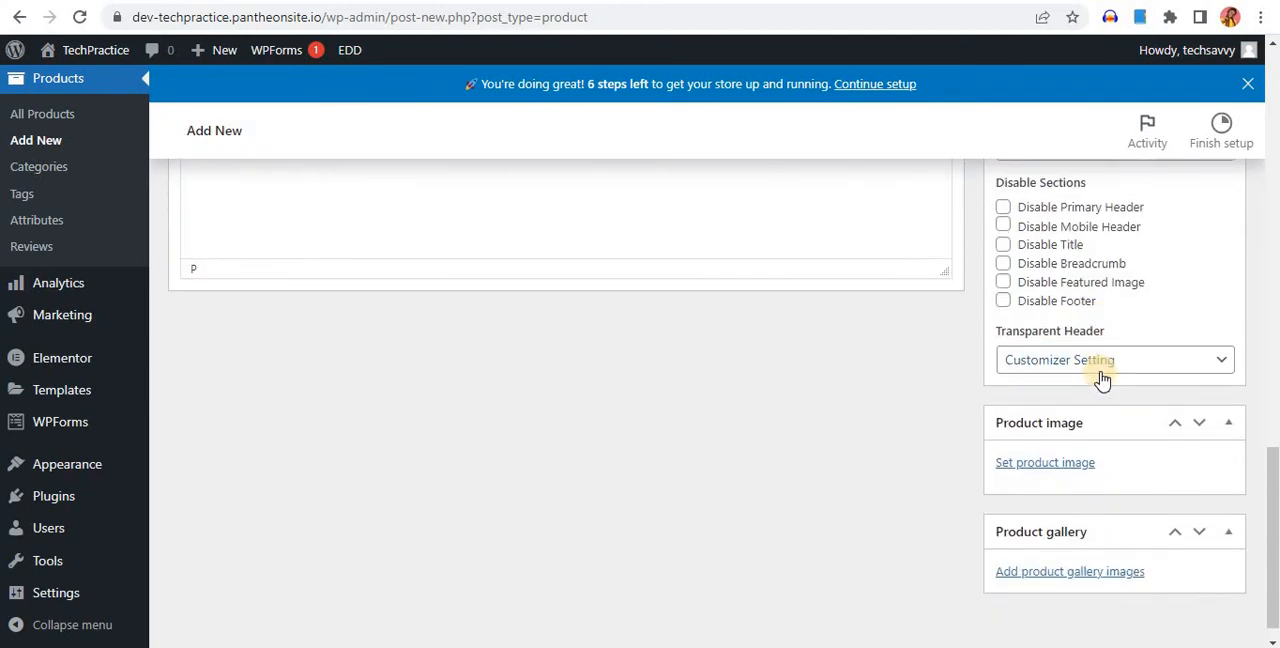
scroll(1100, 375, down, 1)
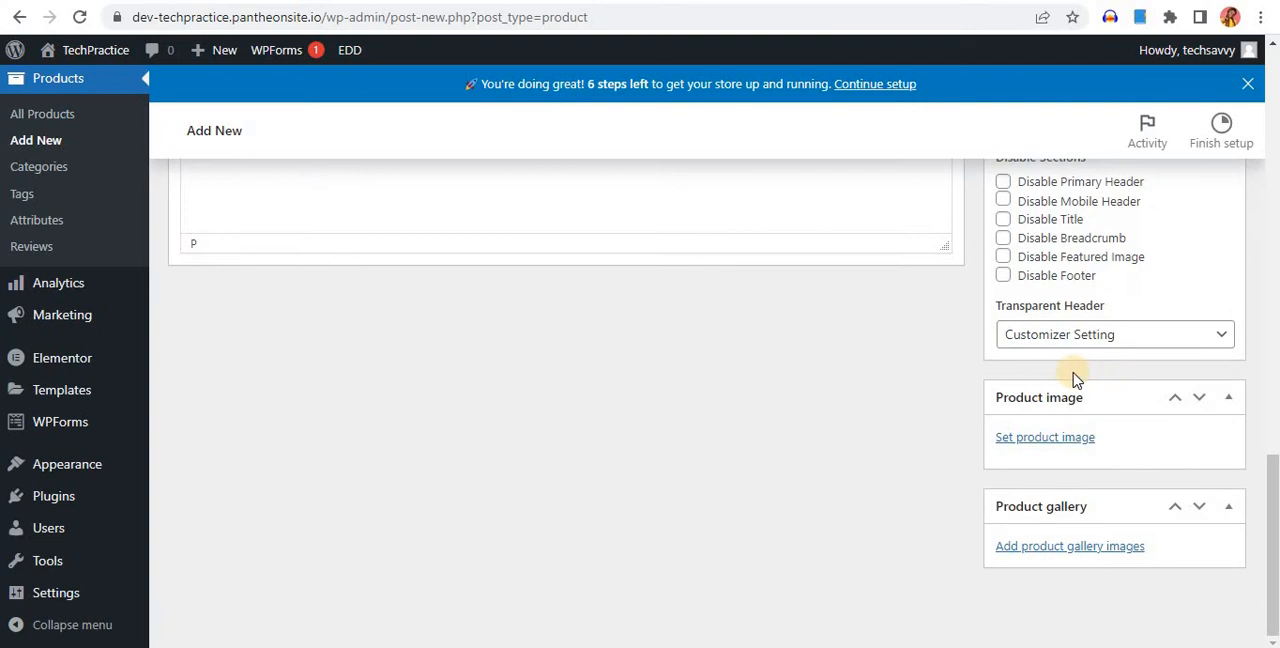
click(1045, 437)
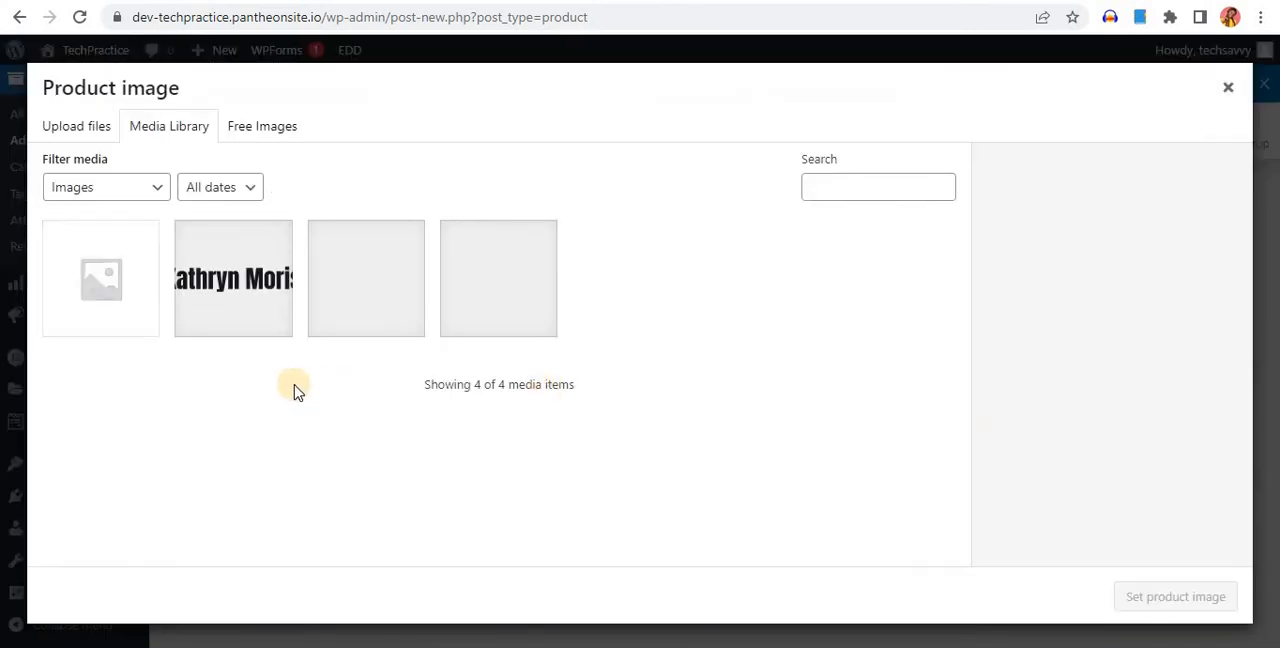
click(380, 305)
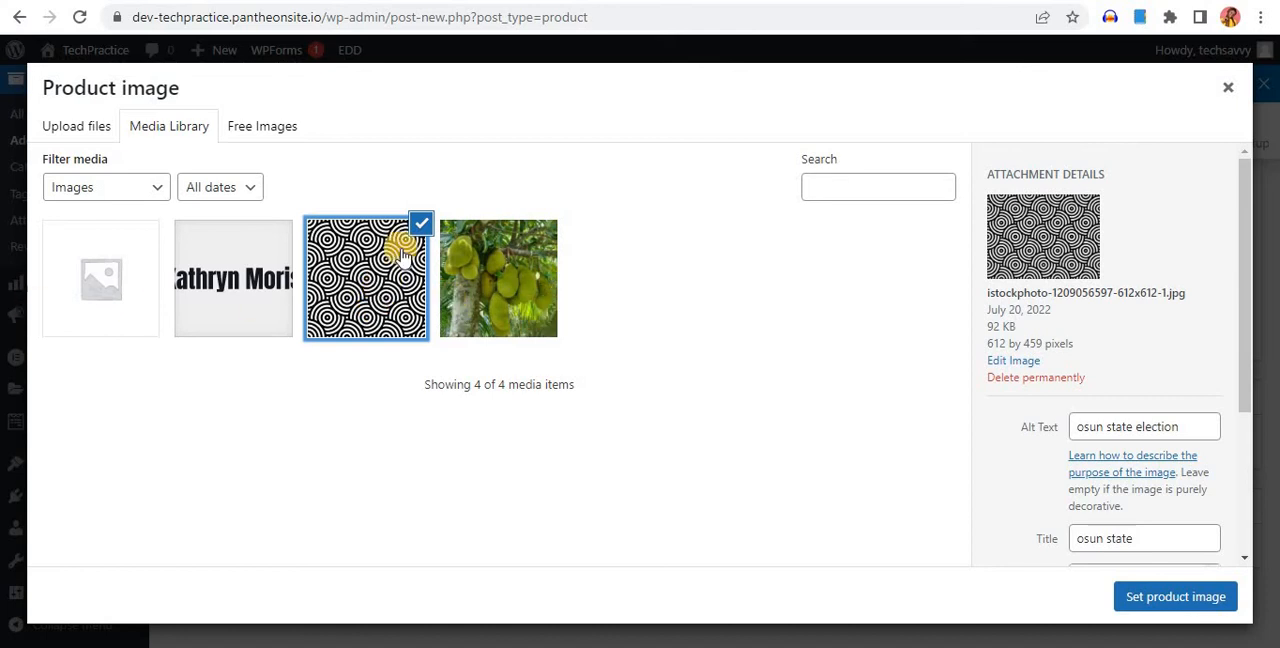
click(1128, 592)
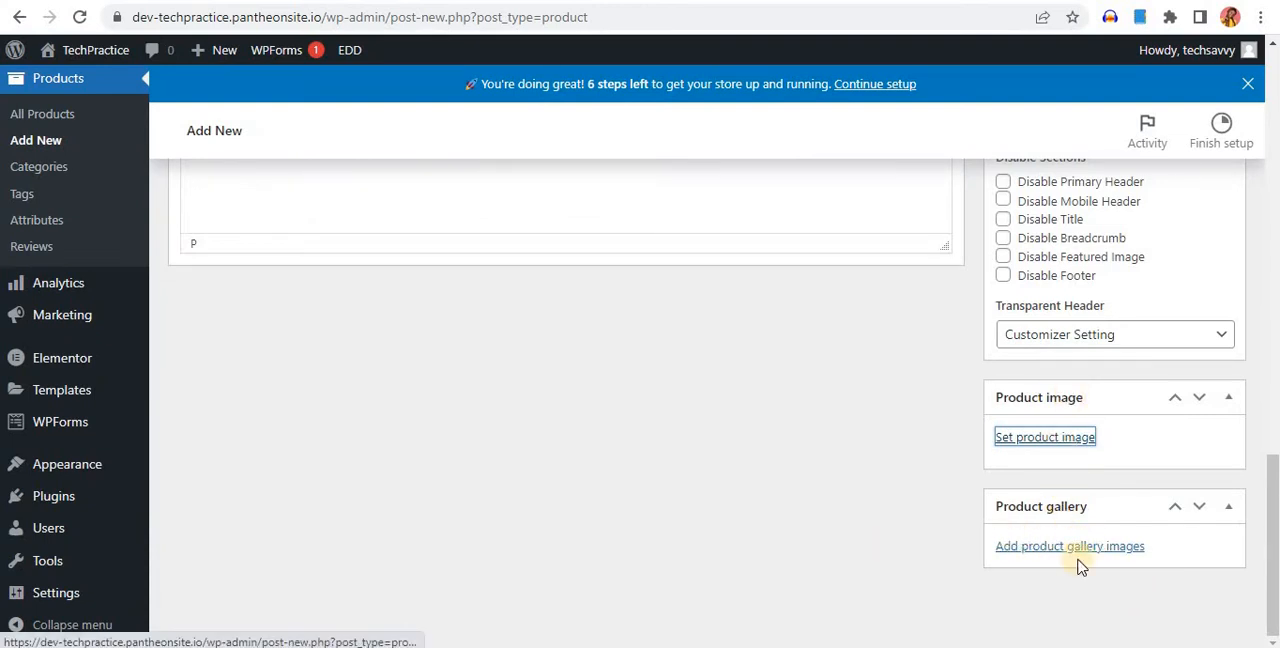
Publish the "How to set up a website" product
scroll(1075, 365, up, 15)
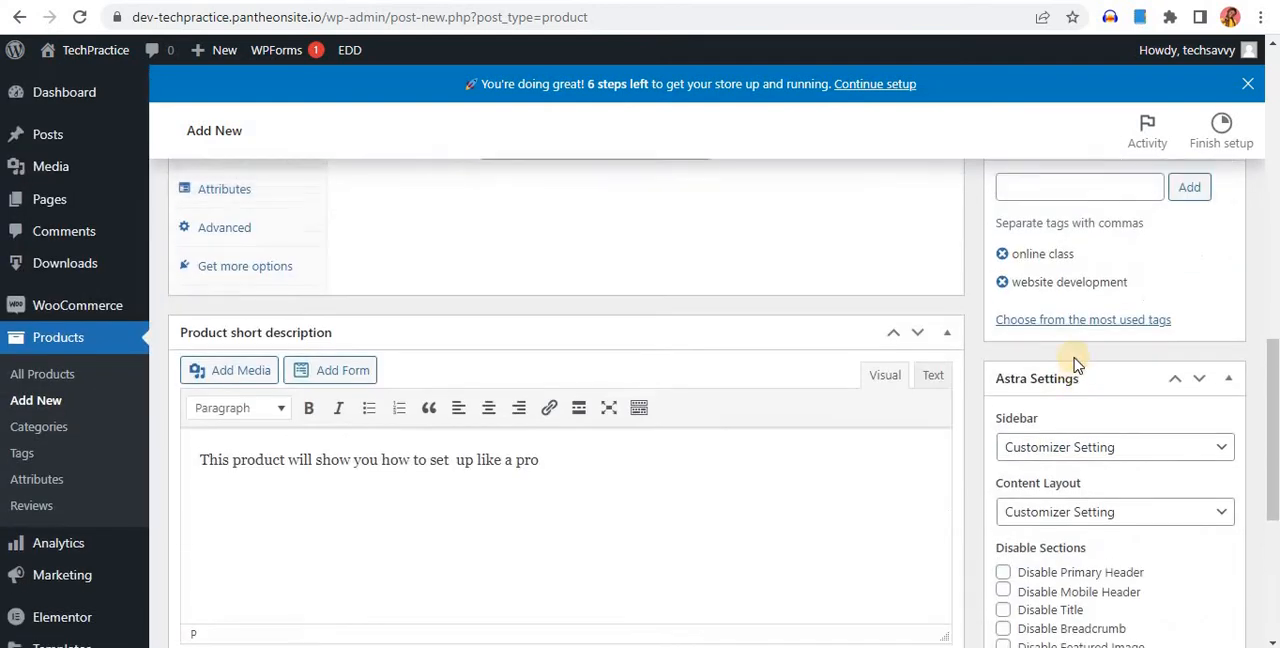
scroll(1075, 360, up, 3)
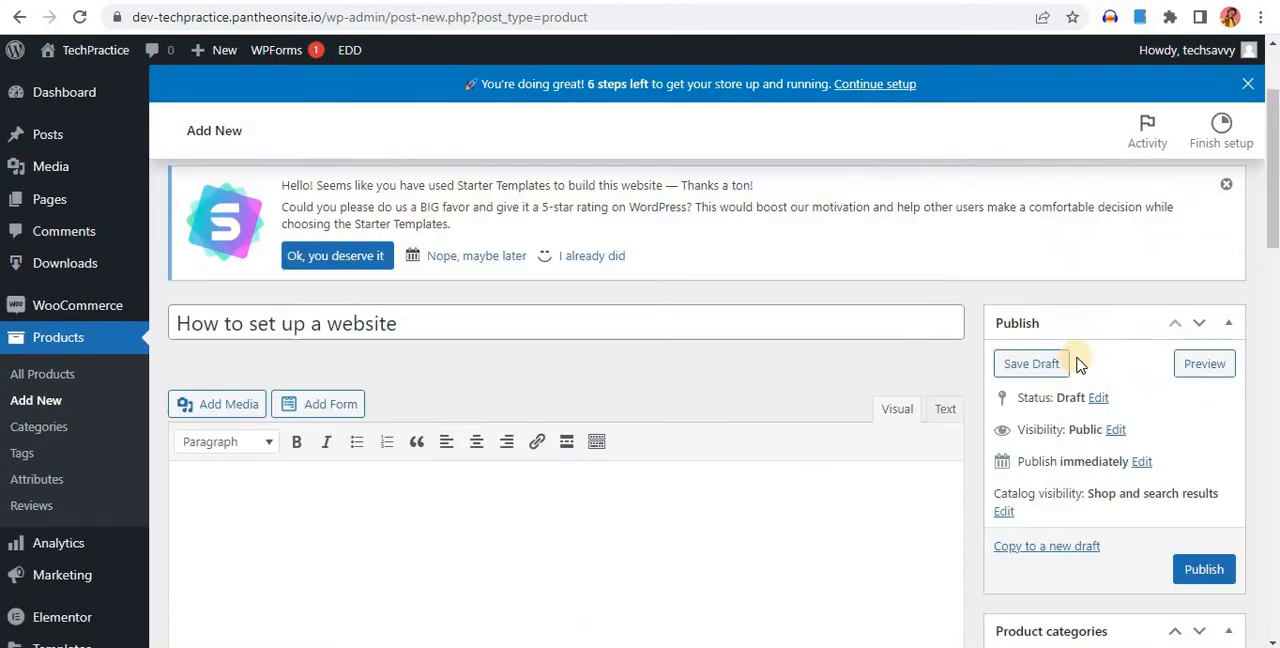
scroll(1060, 375, down, 2)
click(1210, 477)
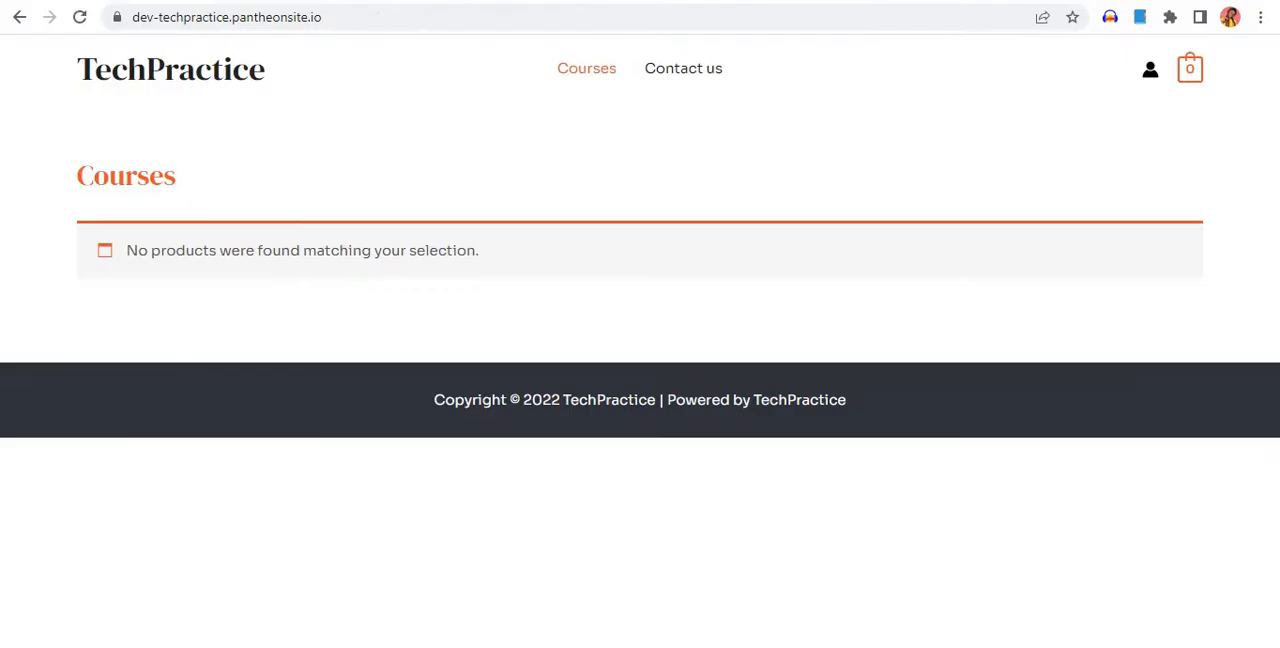
Reload the storefront's Courses page and examine the listed products with their images, categories and prices
click(80, 17)
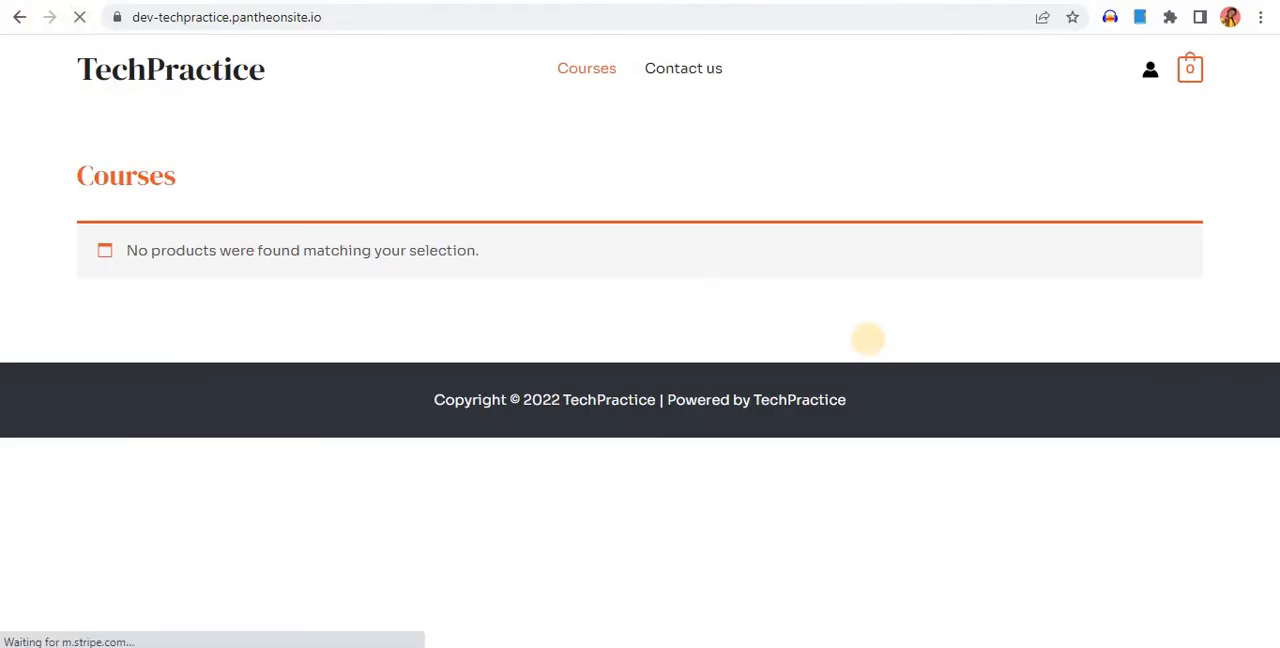
scroll(242, 306, down, 2)
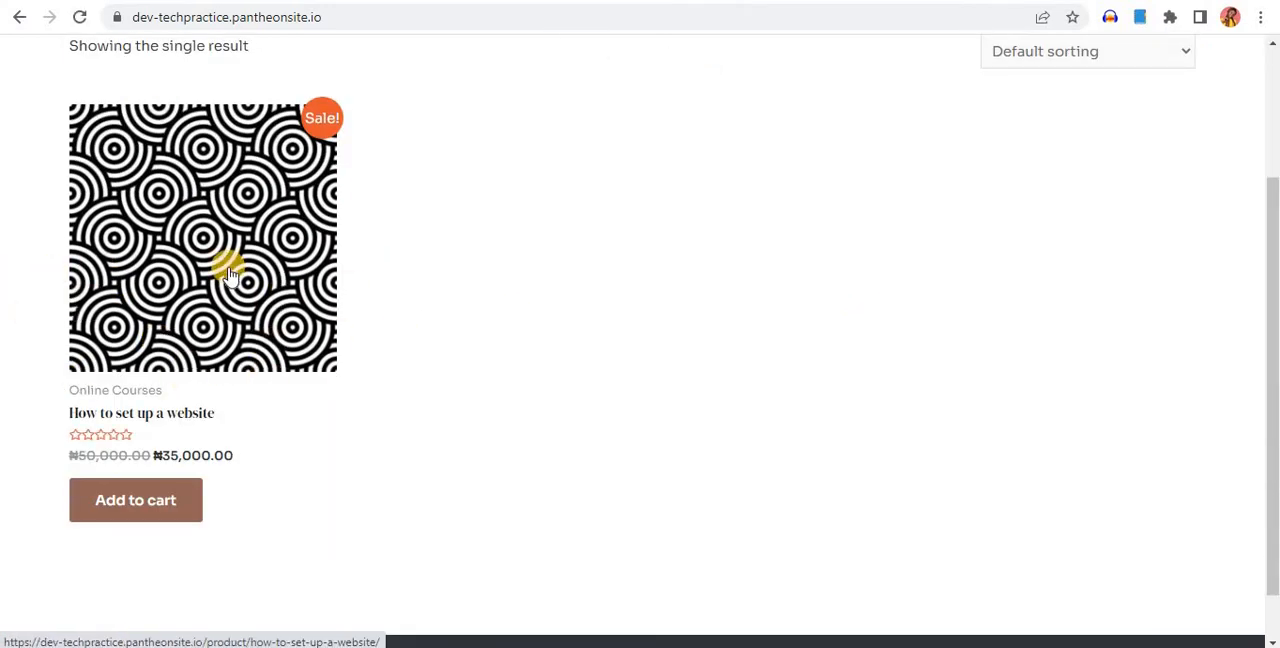
scroll(229, 268, up, 2)
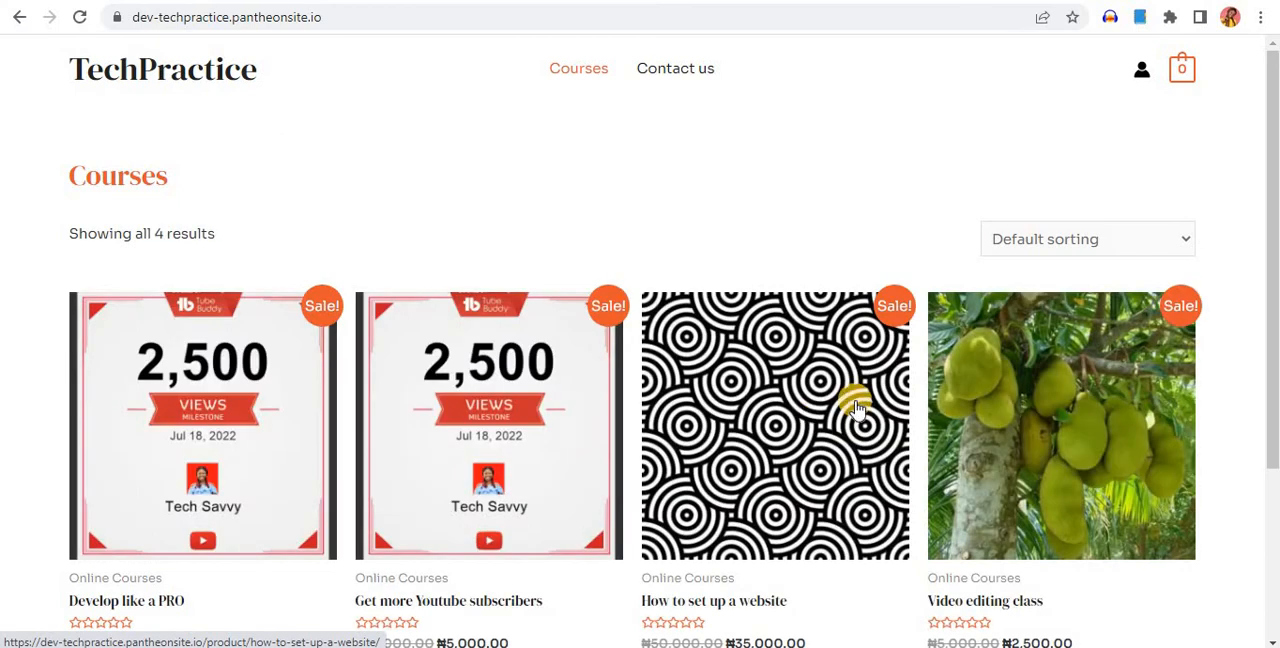
scroll(614, 357, down, 3)
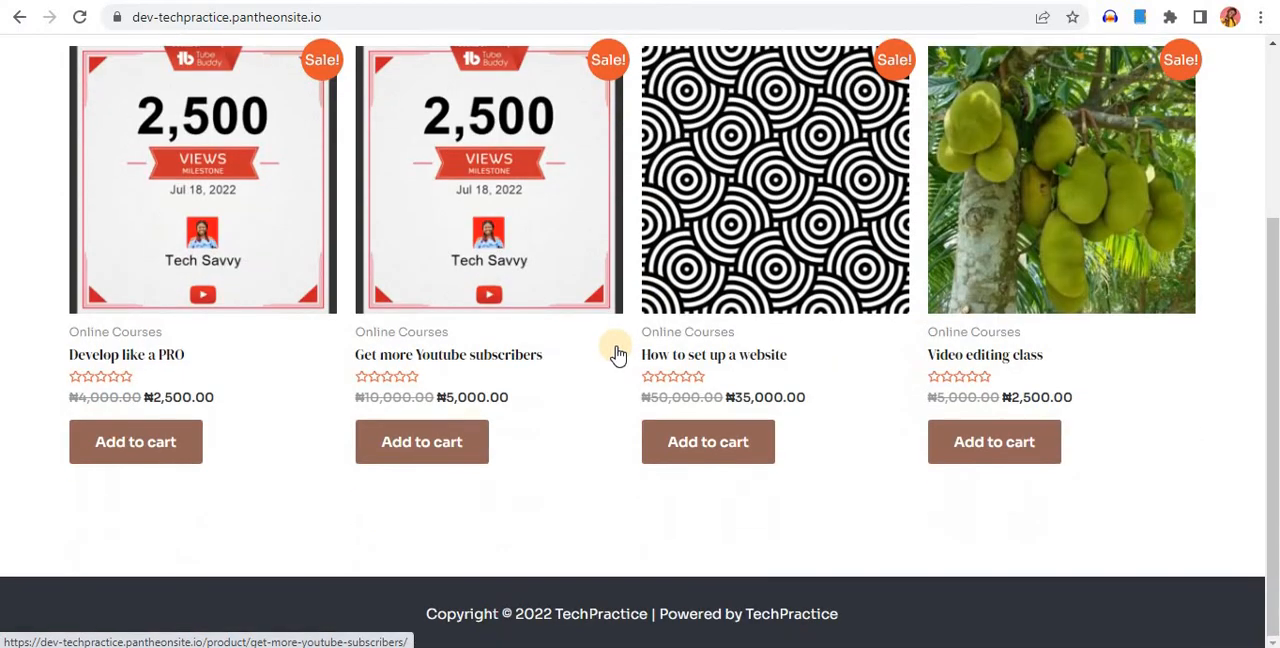
scroll(617, 355, up, 3)
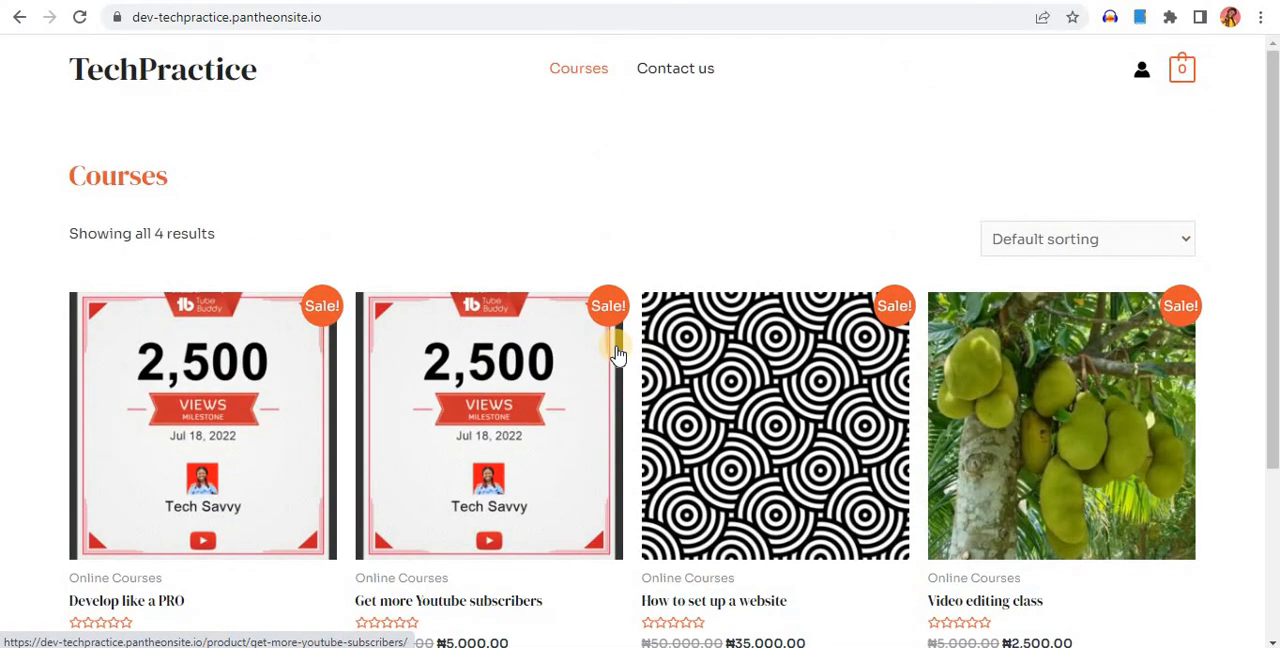
scroll(617, 355, down, 3)
scroll(622, 355, up, 3)
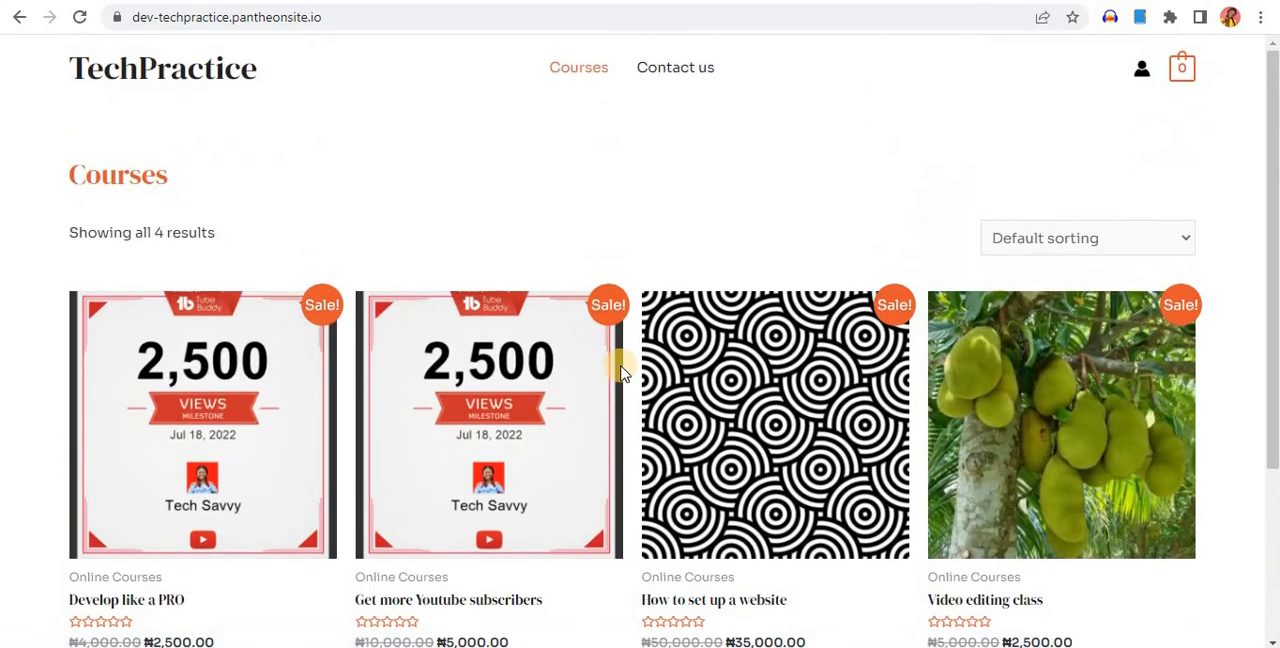
scroll(620, 365, down, 3)
scroll(620, 372, up, 3)
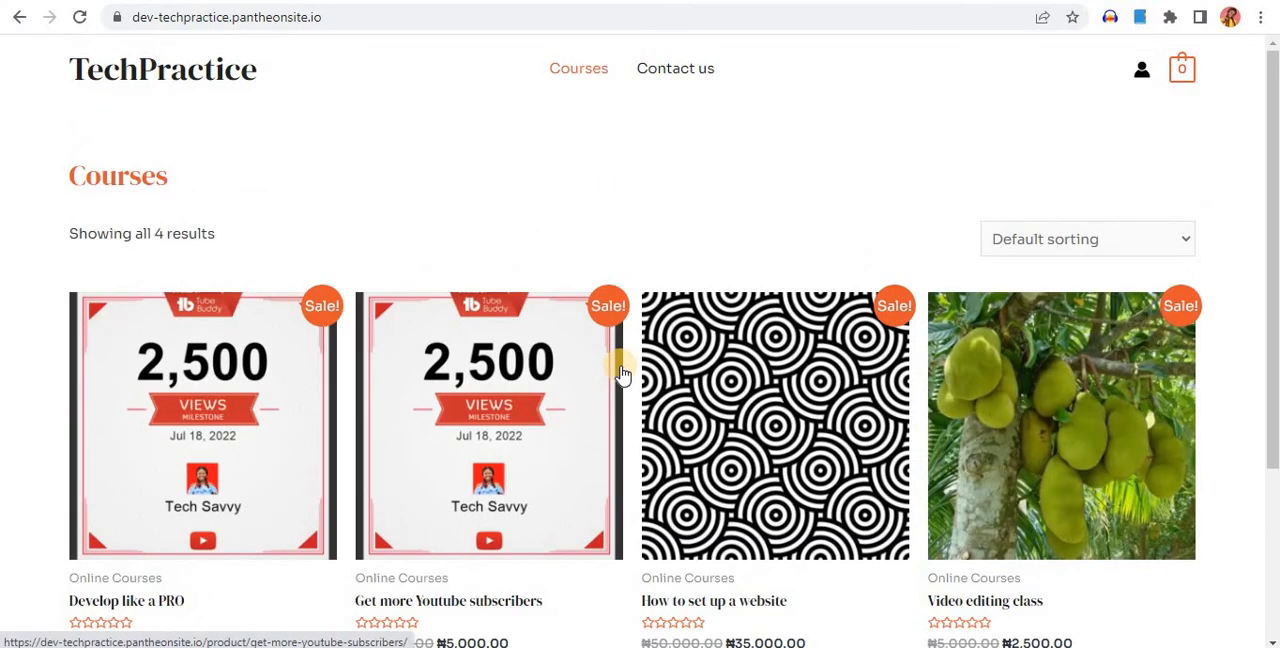
scroll(622, 370, down, 3)
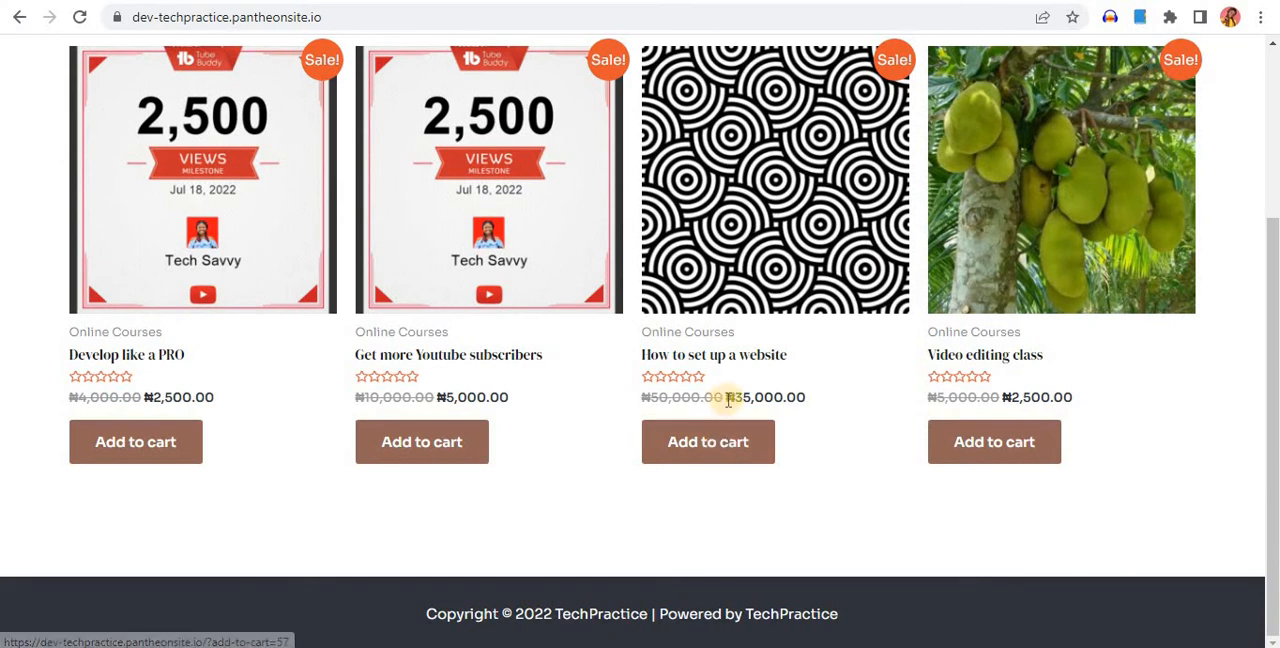
Add the "Develop like a PRO" course to the cart and proceed from the cart to checkout
click(130, 442)
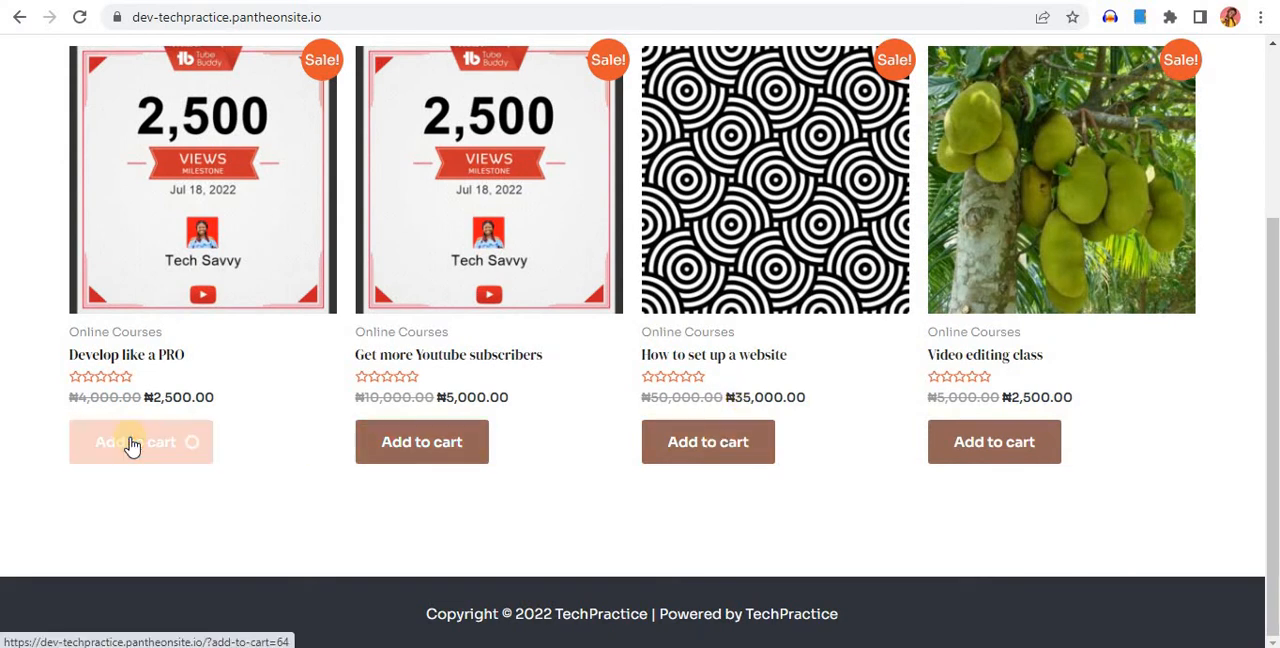
click(252, 444)
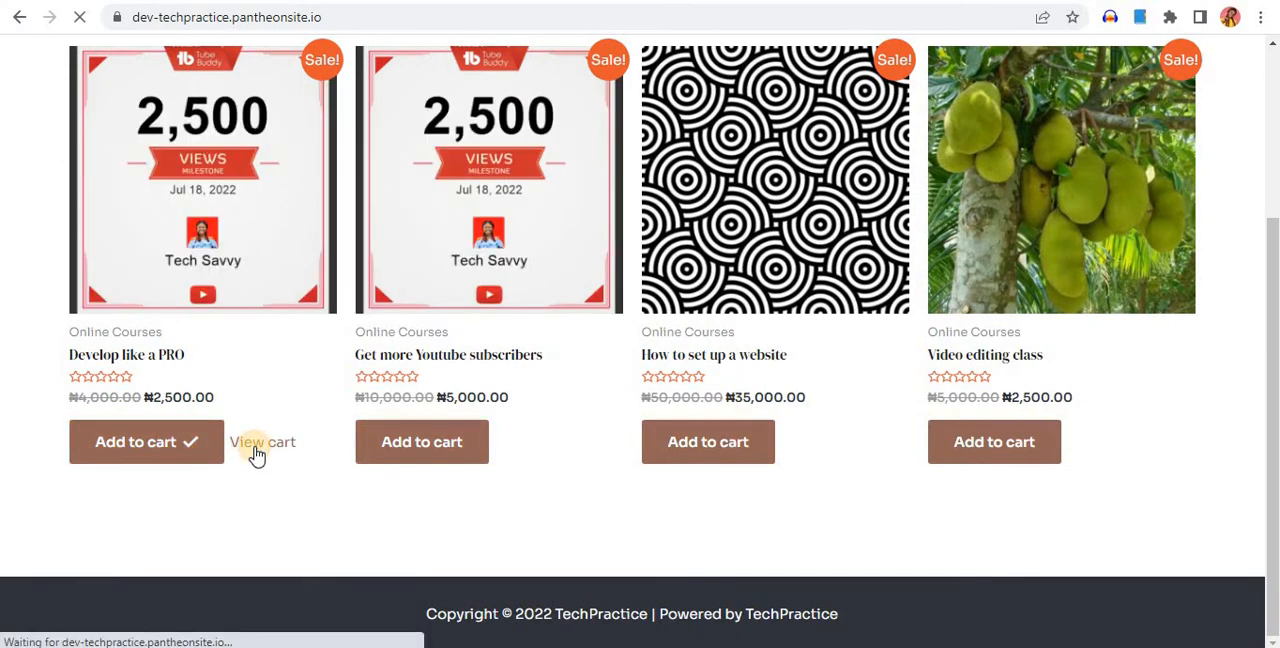
scroll(707, 444, up, 3)
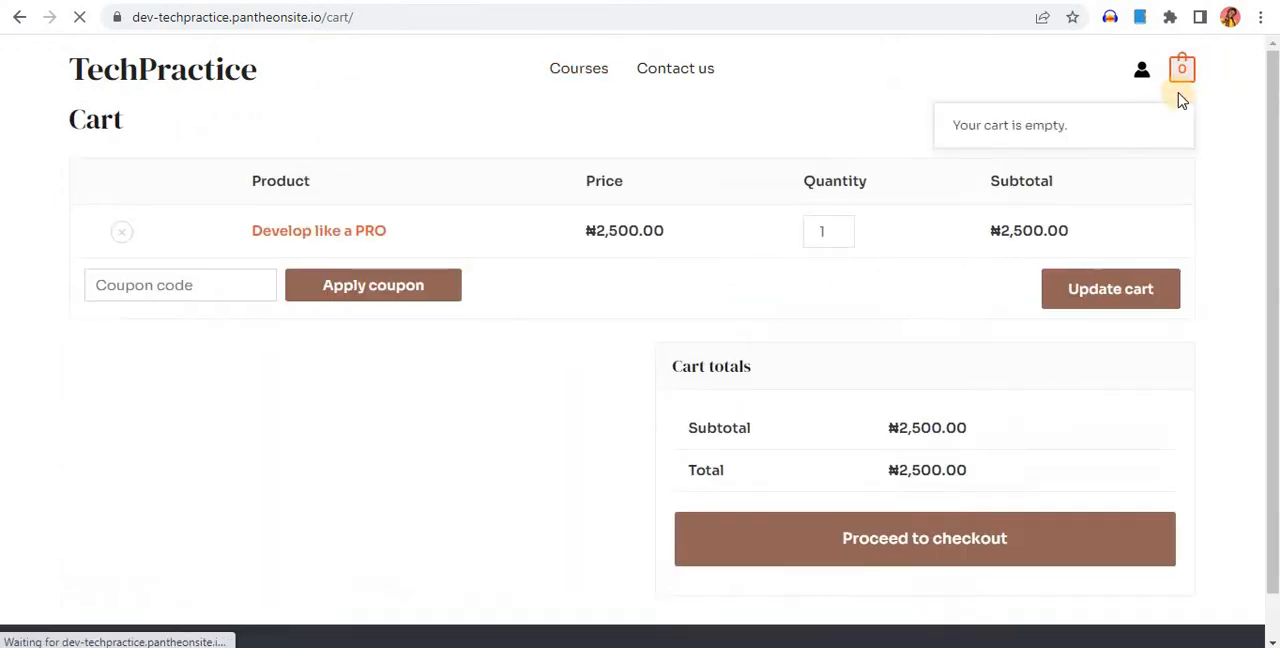
scroll(506, 406, down, 2)
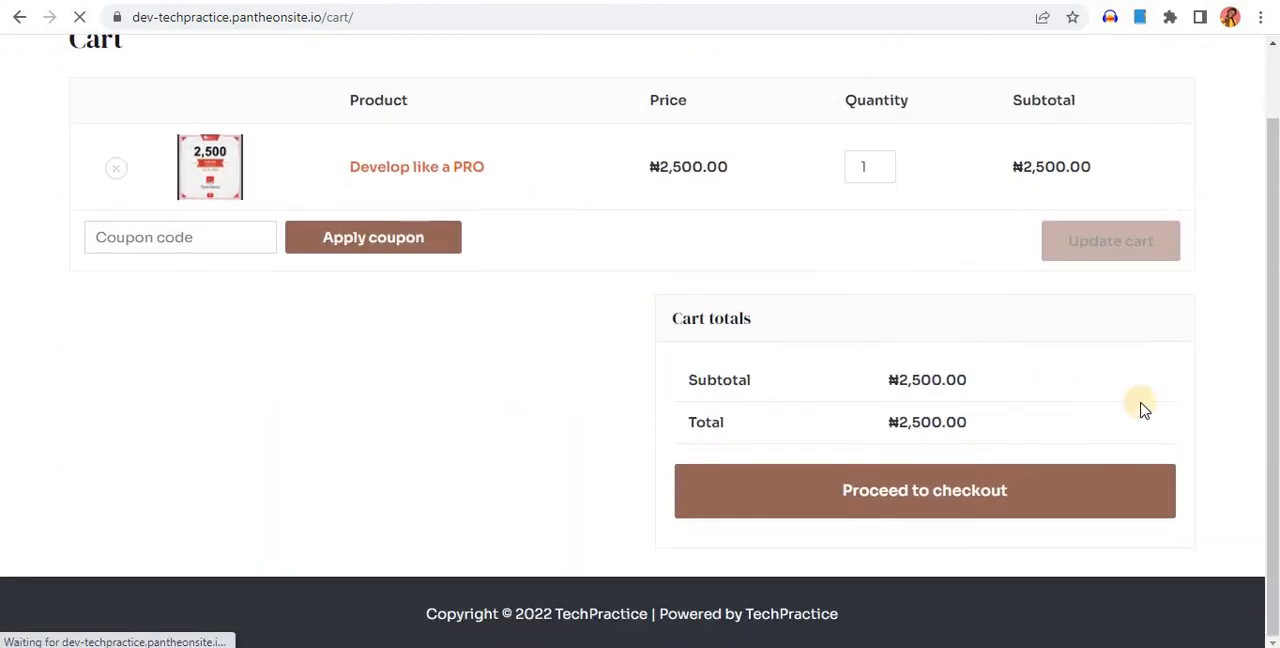
click(907, 494)
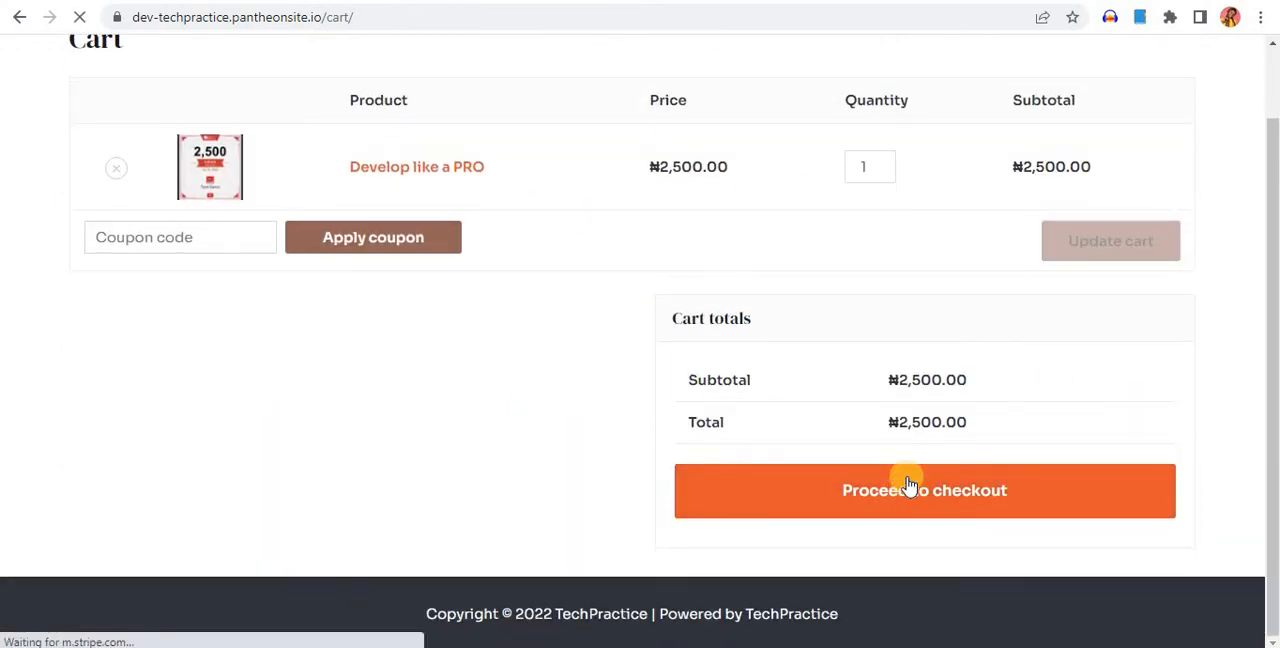
Examine the billing details form, the order summary and the payment method notice on the checkout page
scroll(171, 194, down, 2)
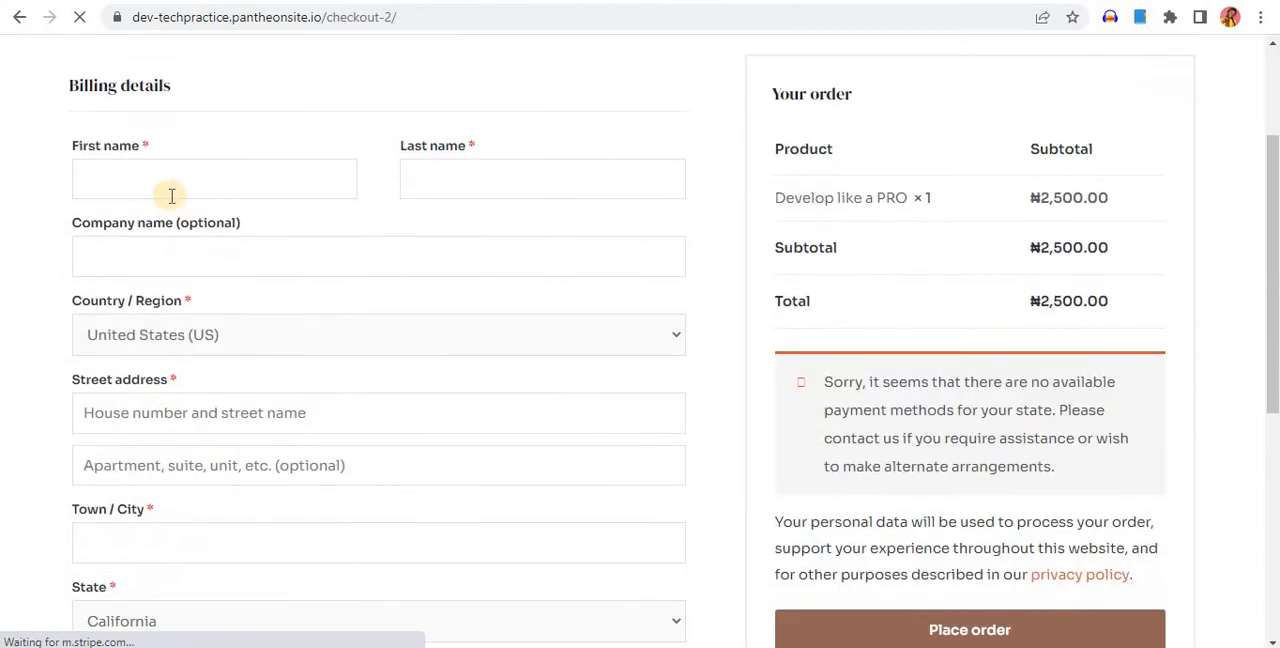
click(240, 183)
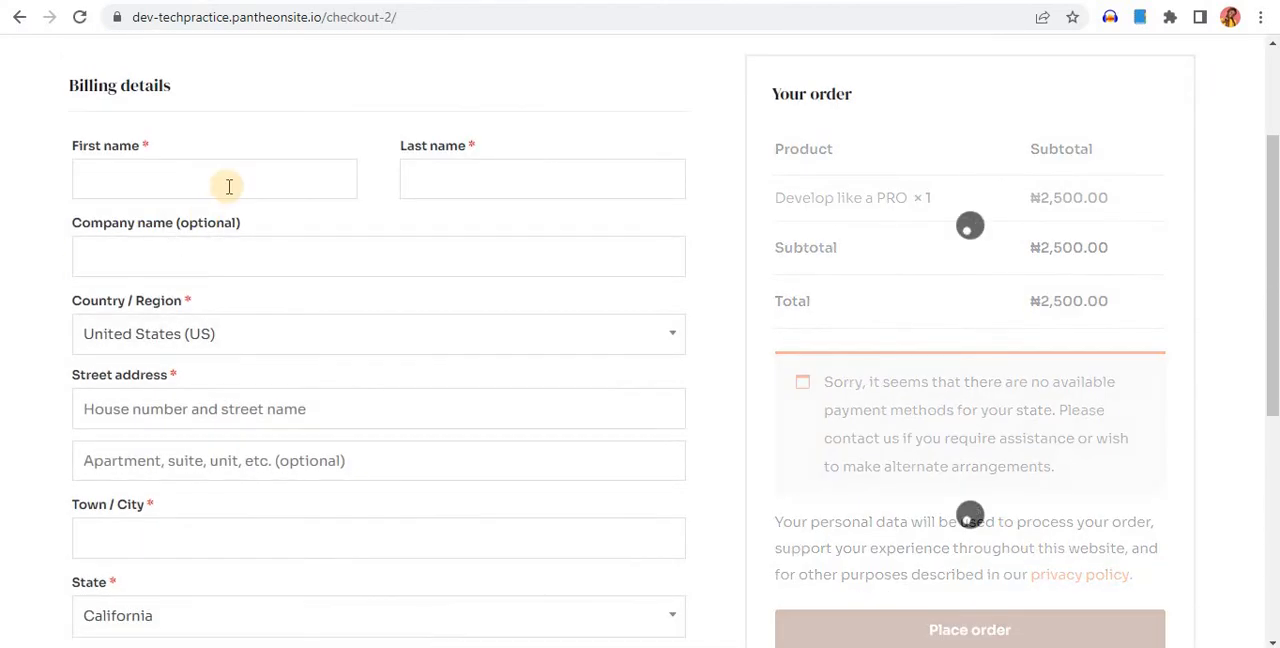
click(240, 178)
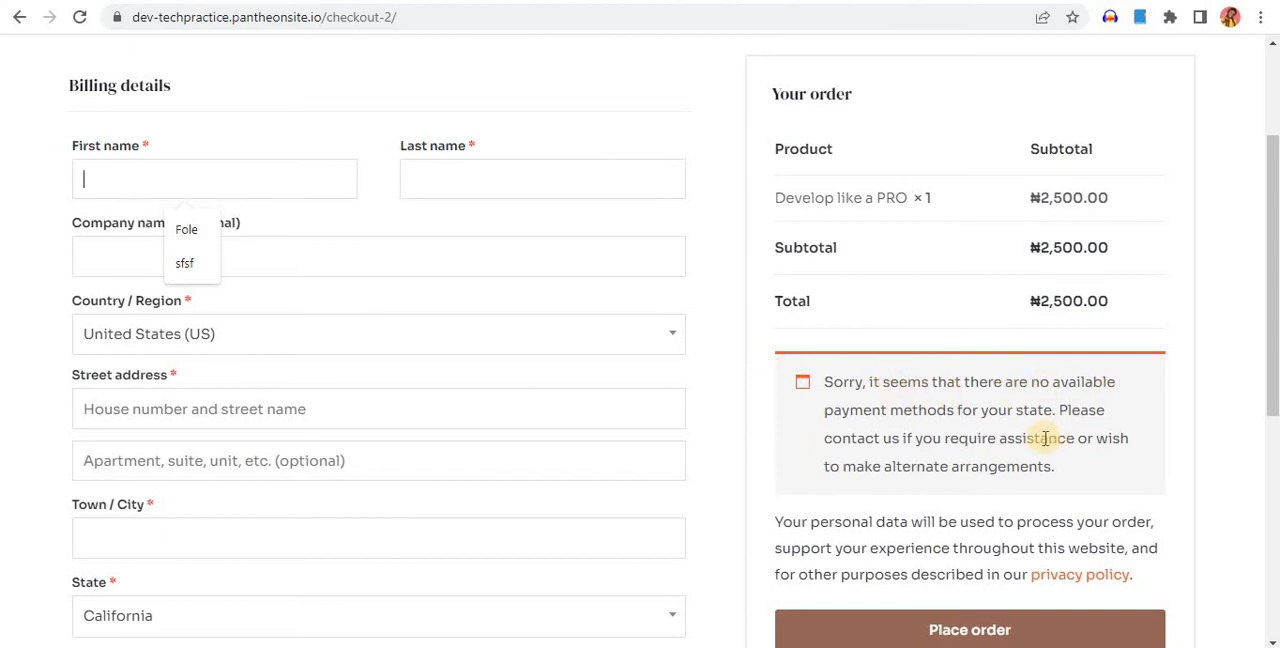
drag(1096, 413, 1088, 411)
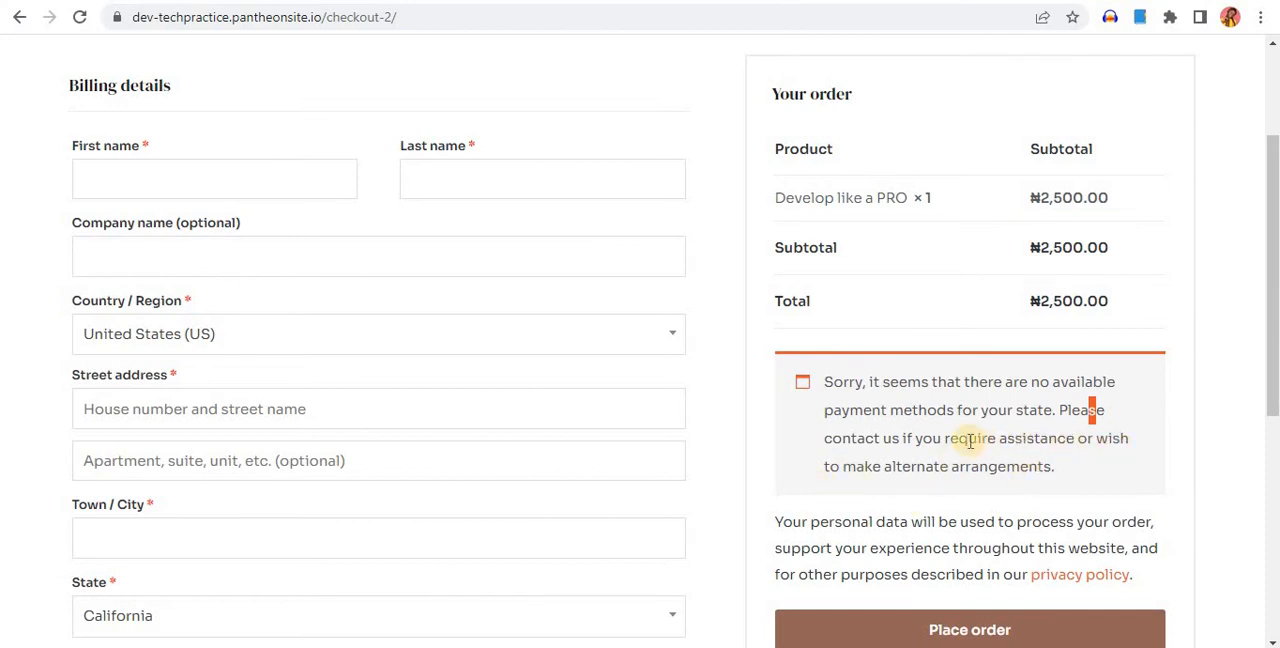
scroll(1010, 360, down, 2)
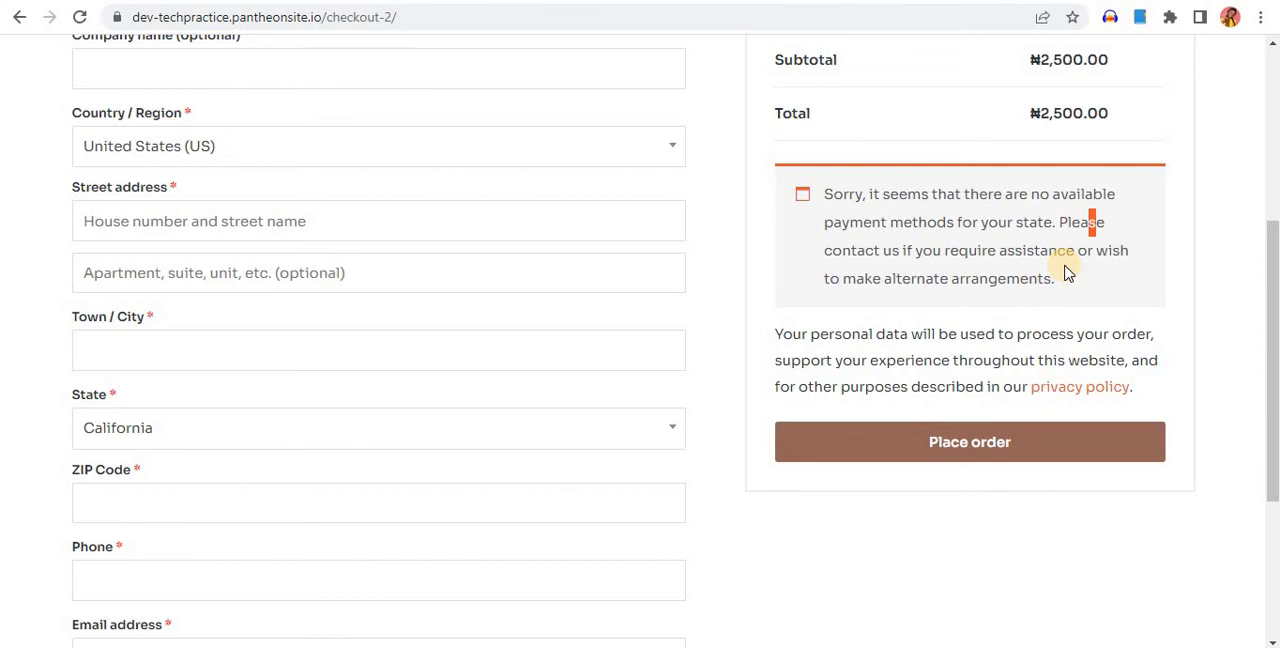
Set the billing country to Nigeria in the checkout form
click(395, 148)
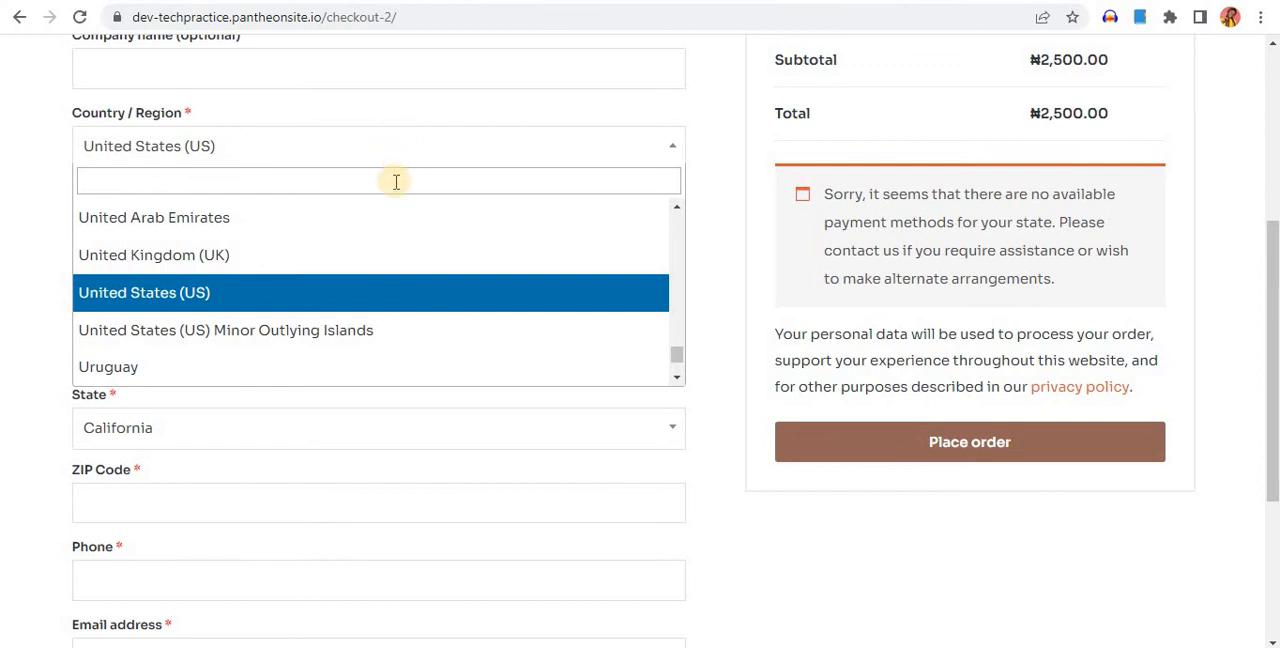
click(355, 176)
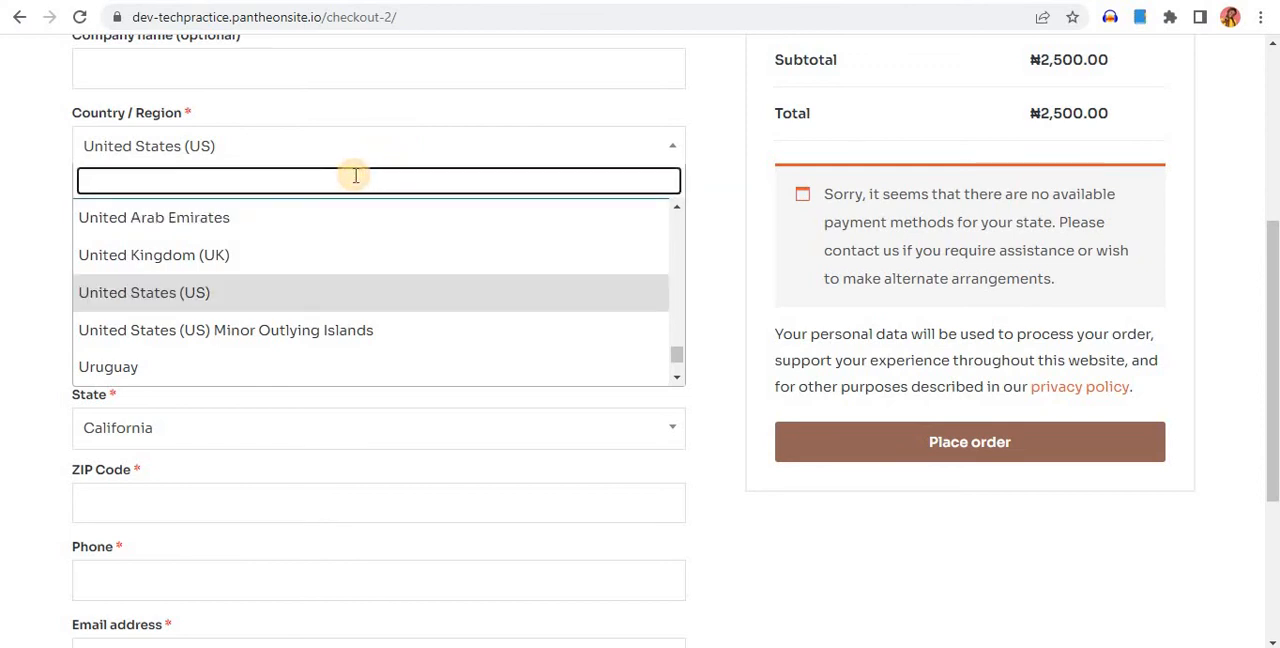
text(NIG)
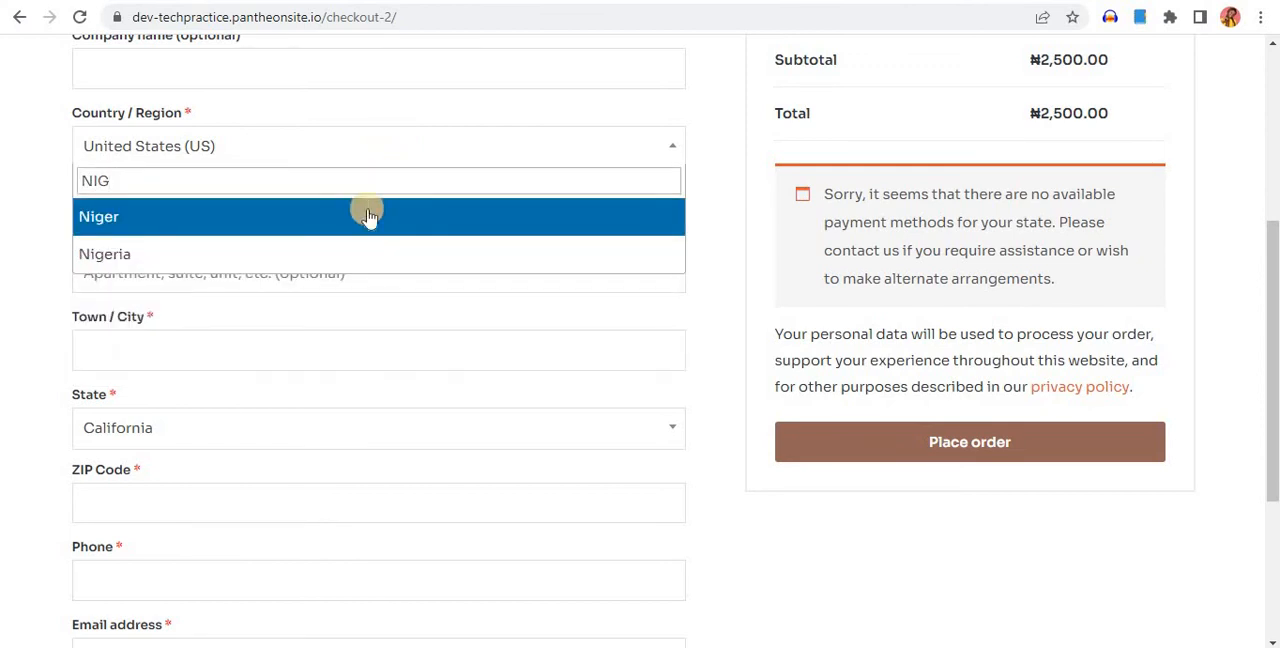
click(343, 257)
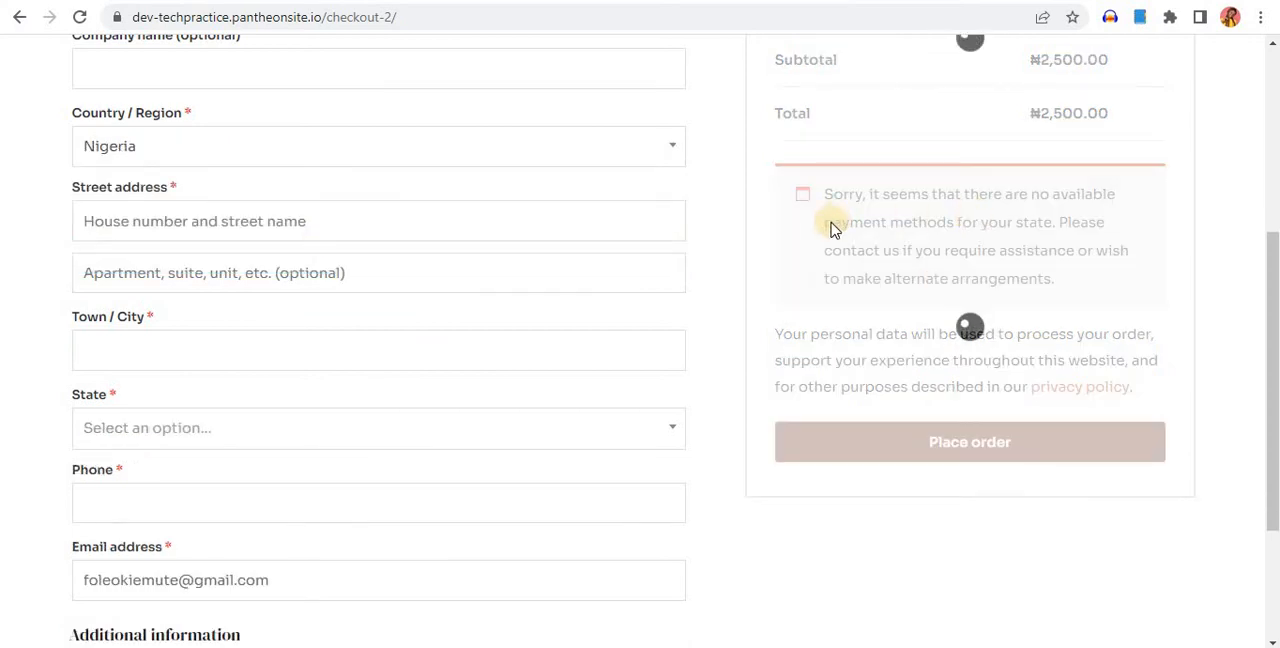
Look over the remaining billing fields and payment section of the checkout form and try to place the order
scroll(374, 266, up, 2)
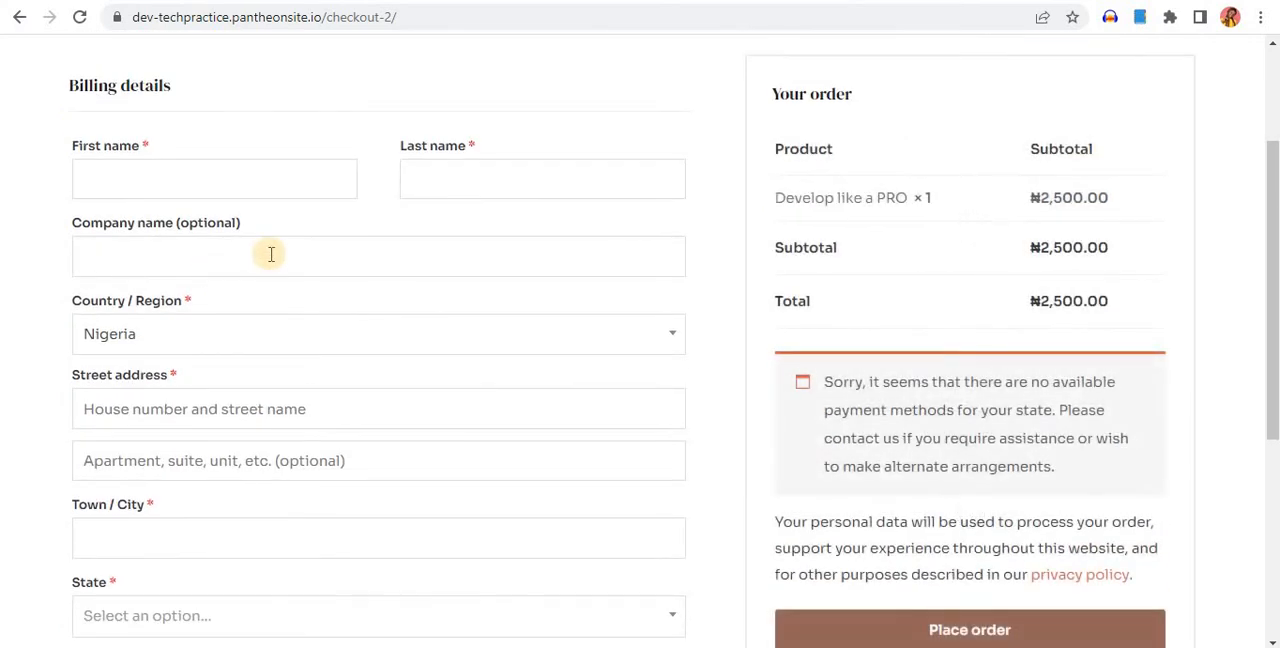
scroll(406, 380, down, 3)
scroll(406, 380, up, 1)
scroll(480, 360, down, 3)
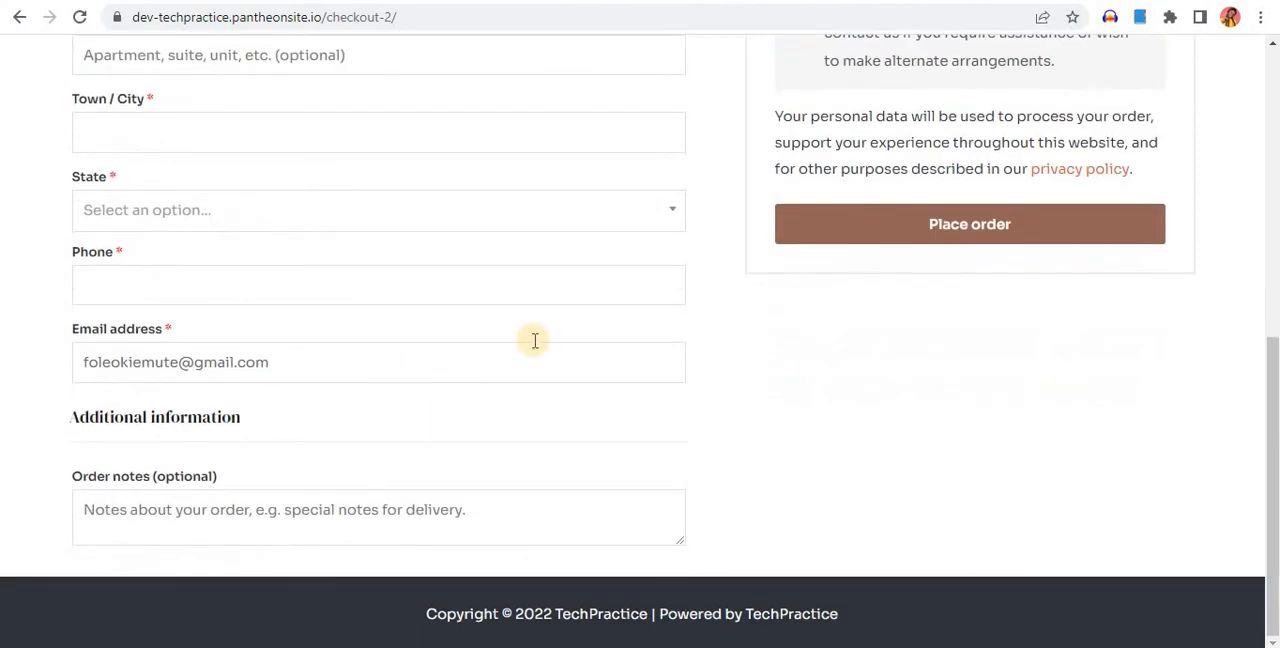
click(930, 226)
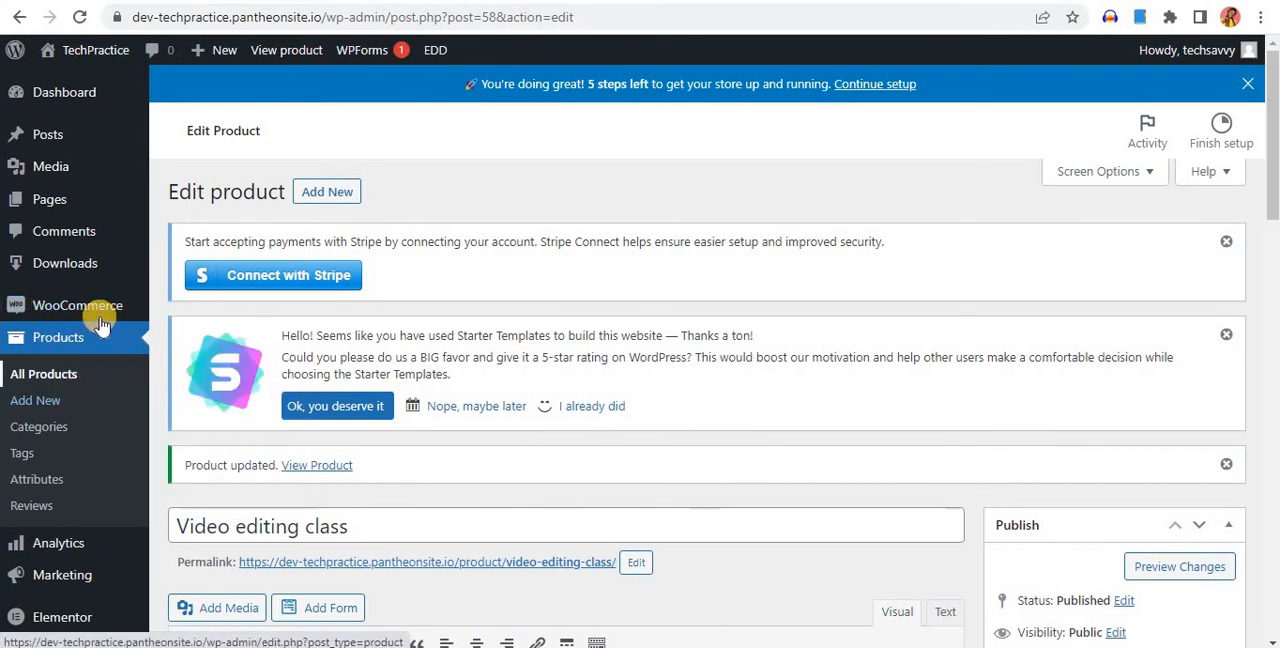
Return to the site admin, open the WooCommerce shipping settings and look over the shipping zones
mouse_move(100, 308)
click(188, 441)
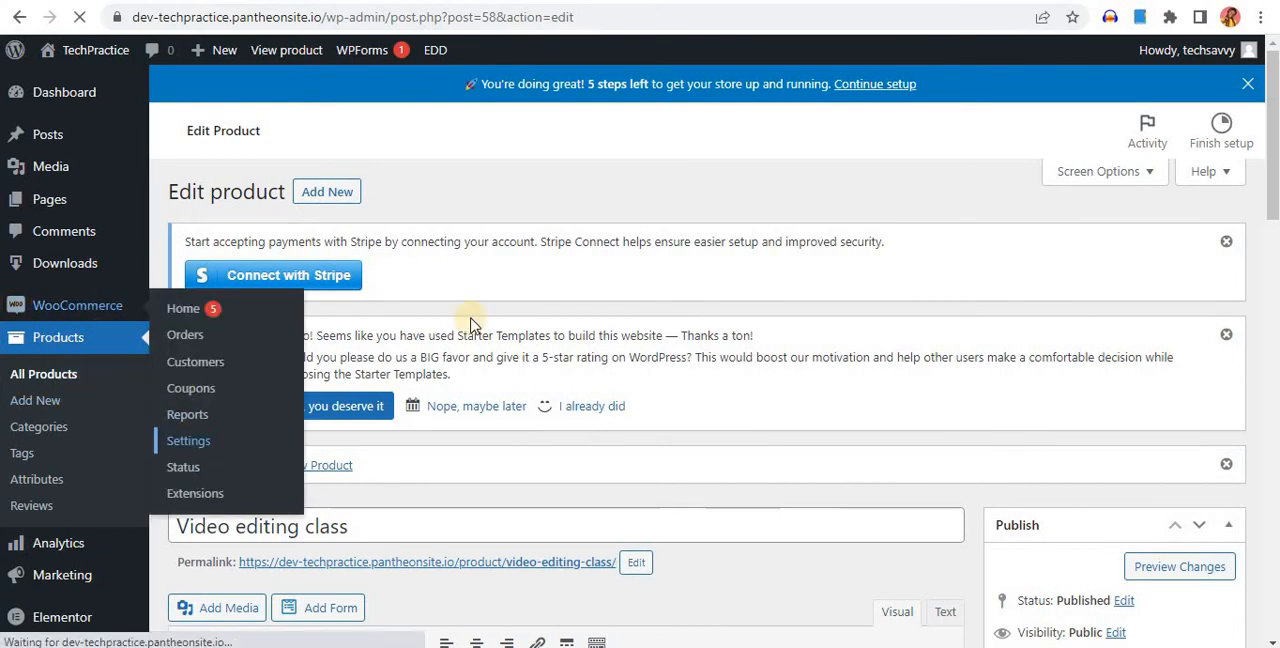
click(376, 182)
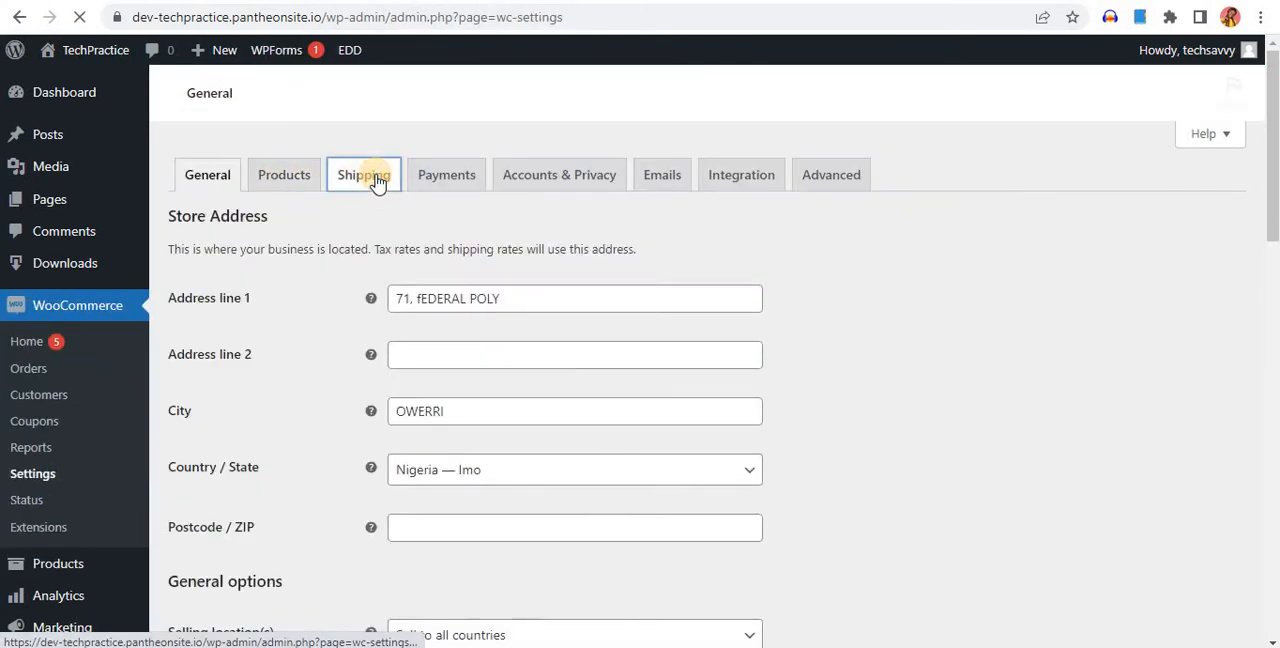
scroll(603, 337, down, 3)
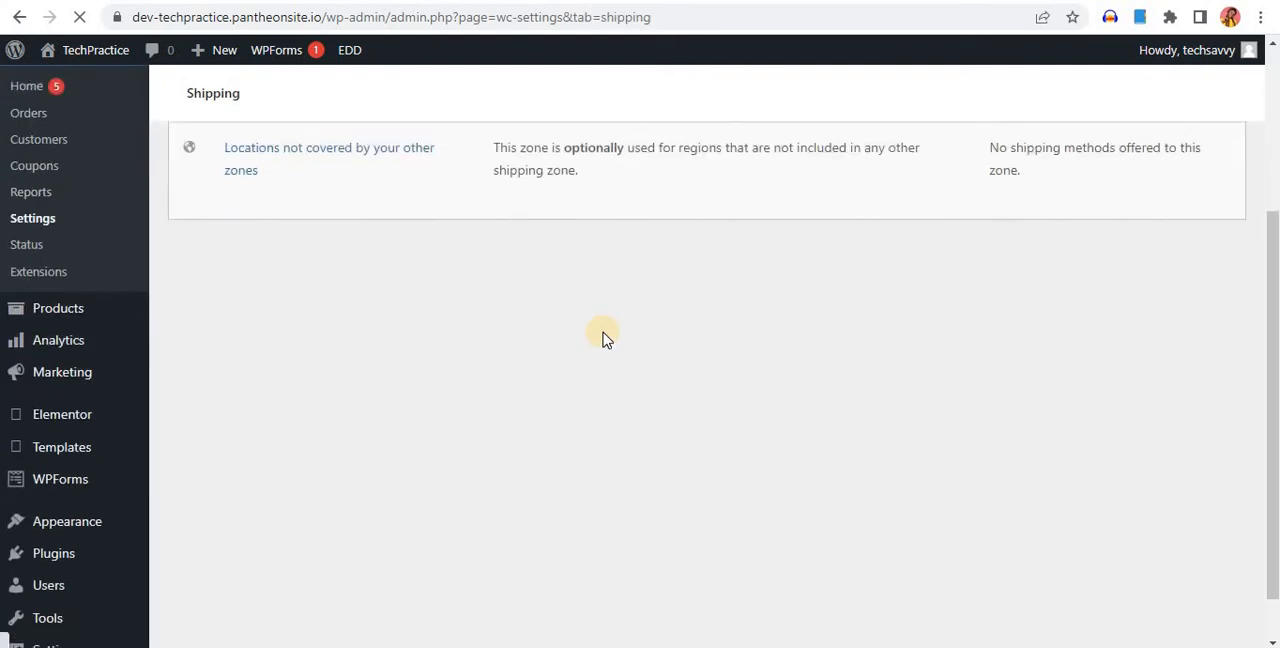
scroll(603, 337, up, 3)
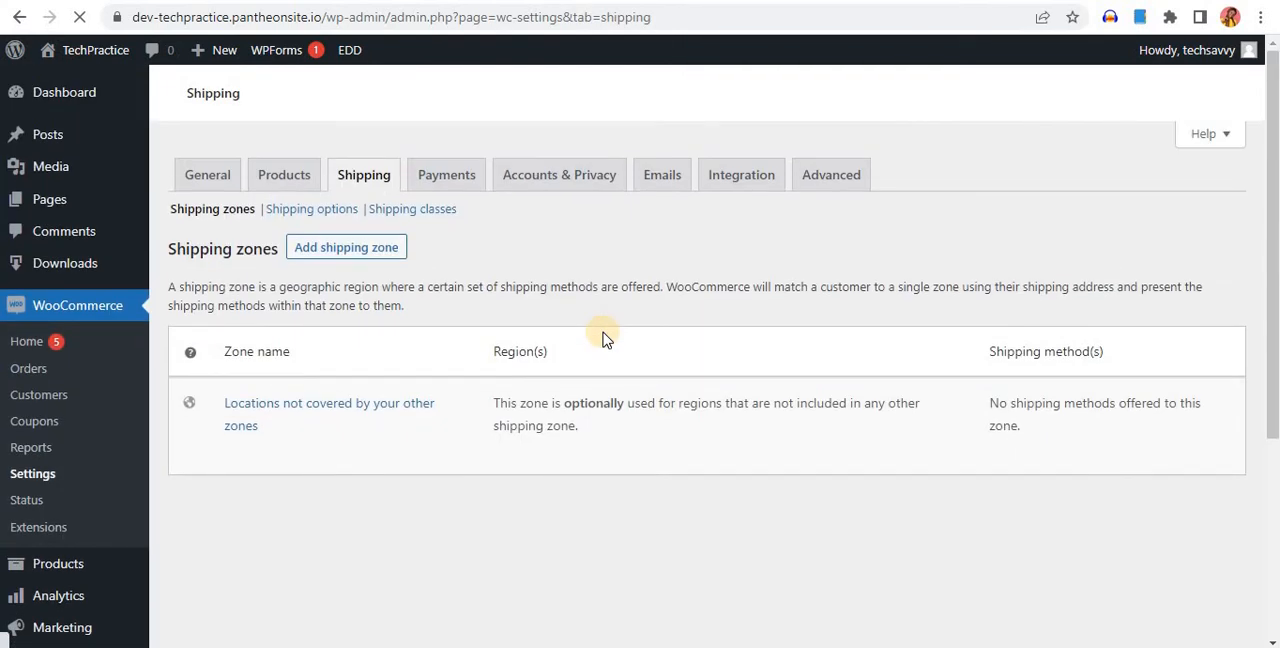
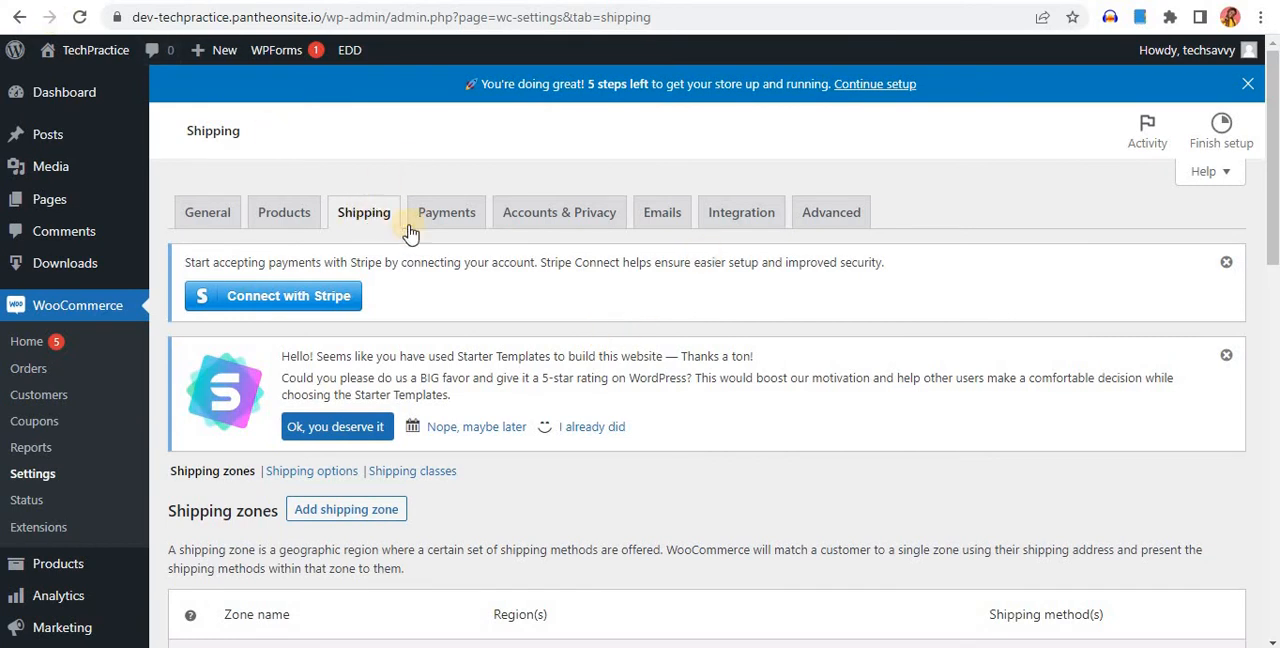
Open the WooCommerce payment settings and enable the direct bank transfer method
scroll(420, 228, down, 3)
scroll(420, 232, up, 3)
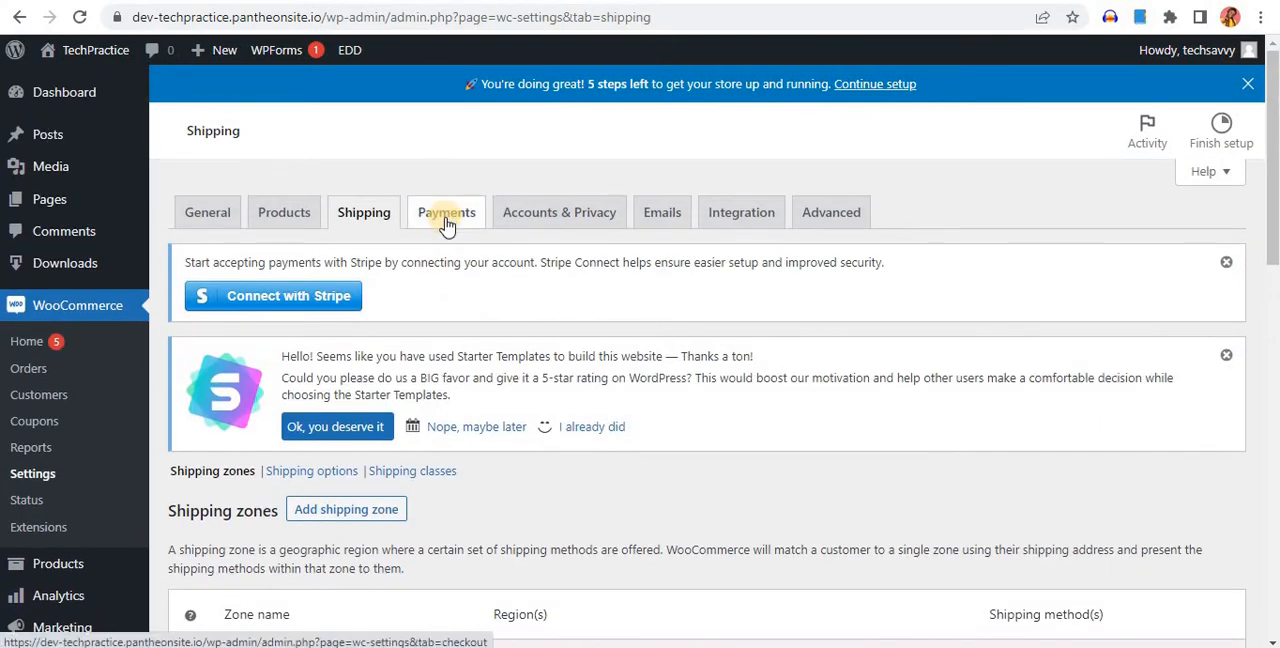
click(447, 218)
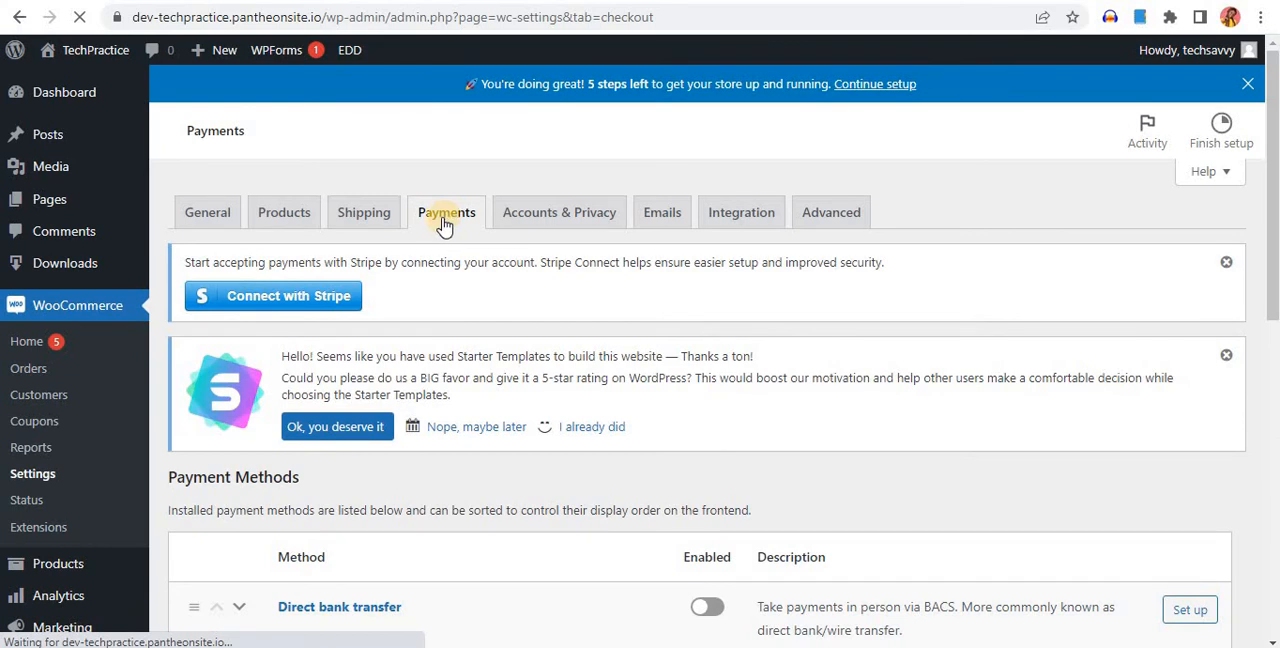
scroll(444, 226, down, 3)
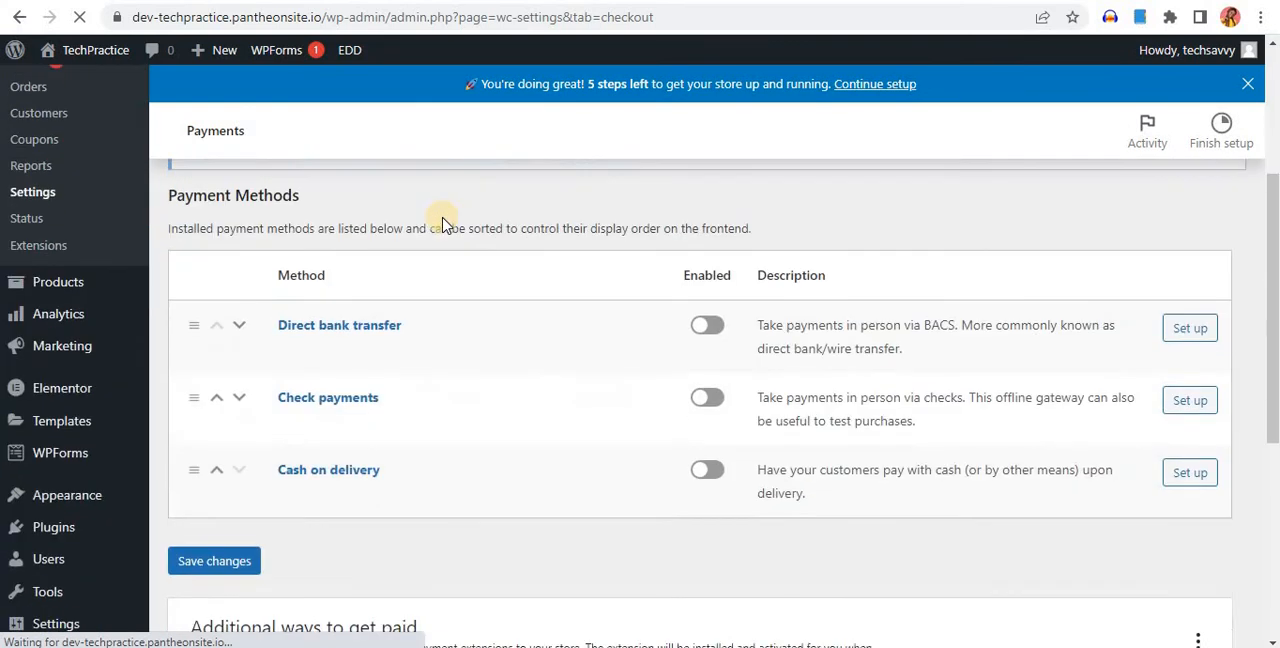
click(710, 328)
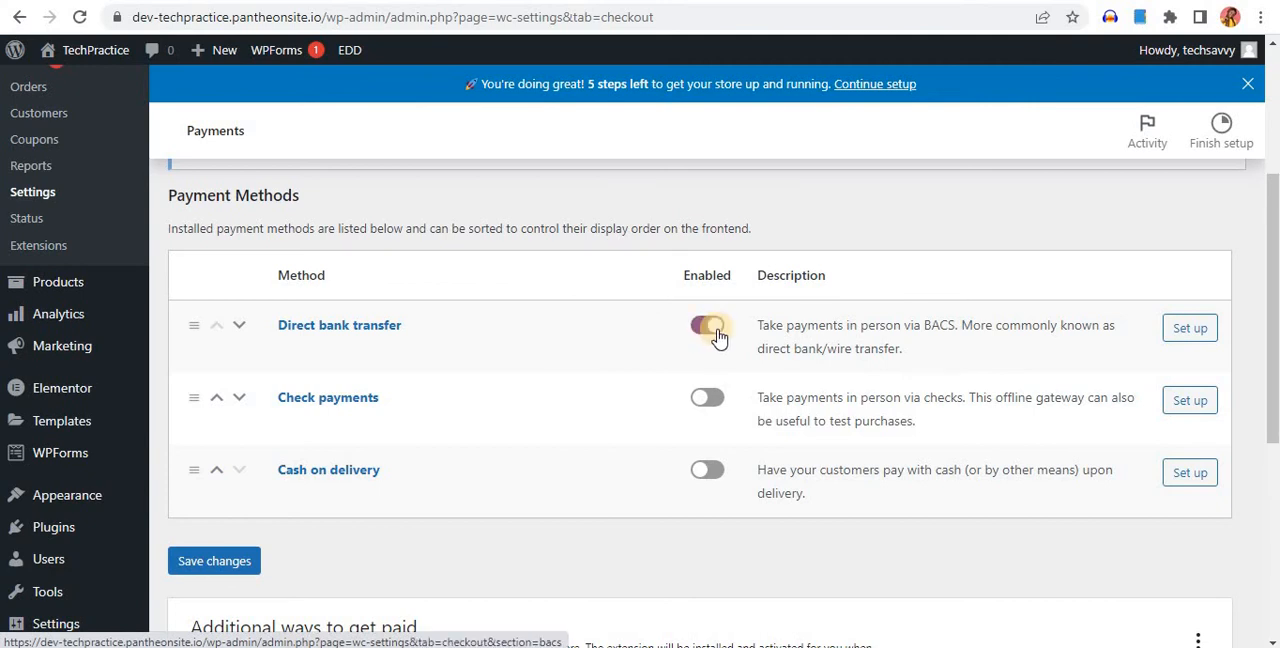
Open the direct bank transfer setup and enter the instructions "Endeavor to make payment as this will only validate bank orders"
click(1190, 330)
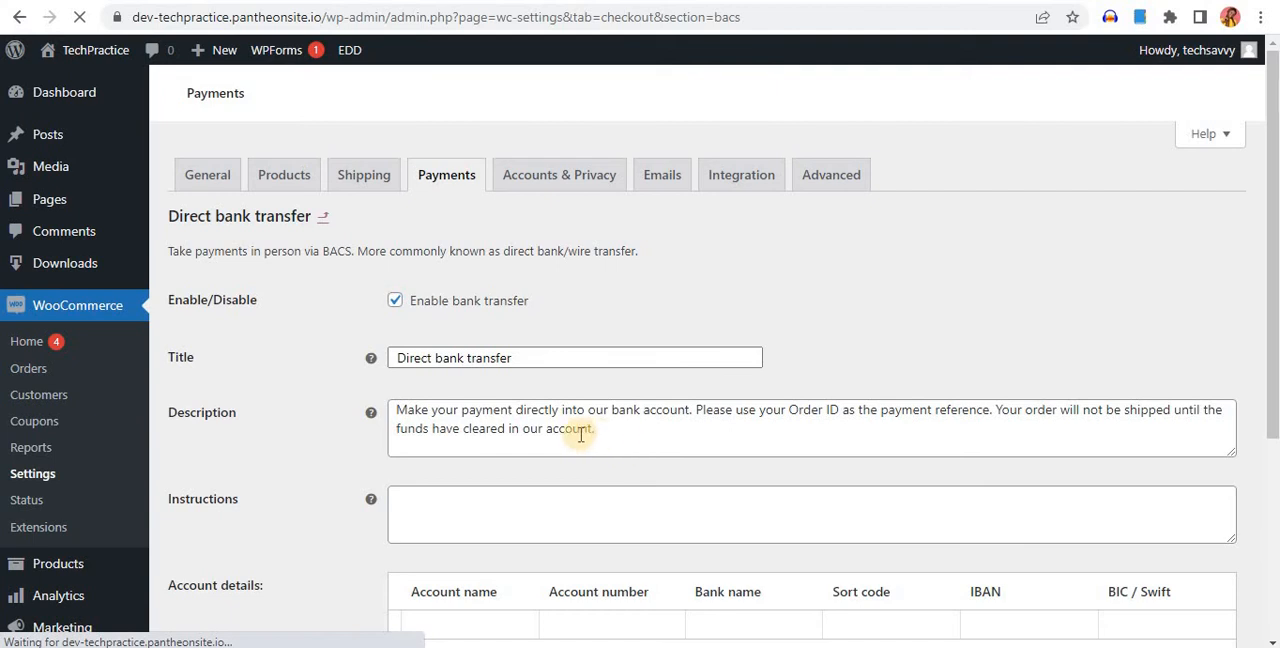
click(683, 431)
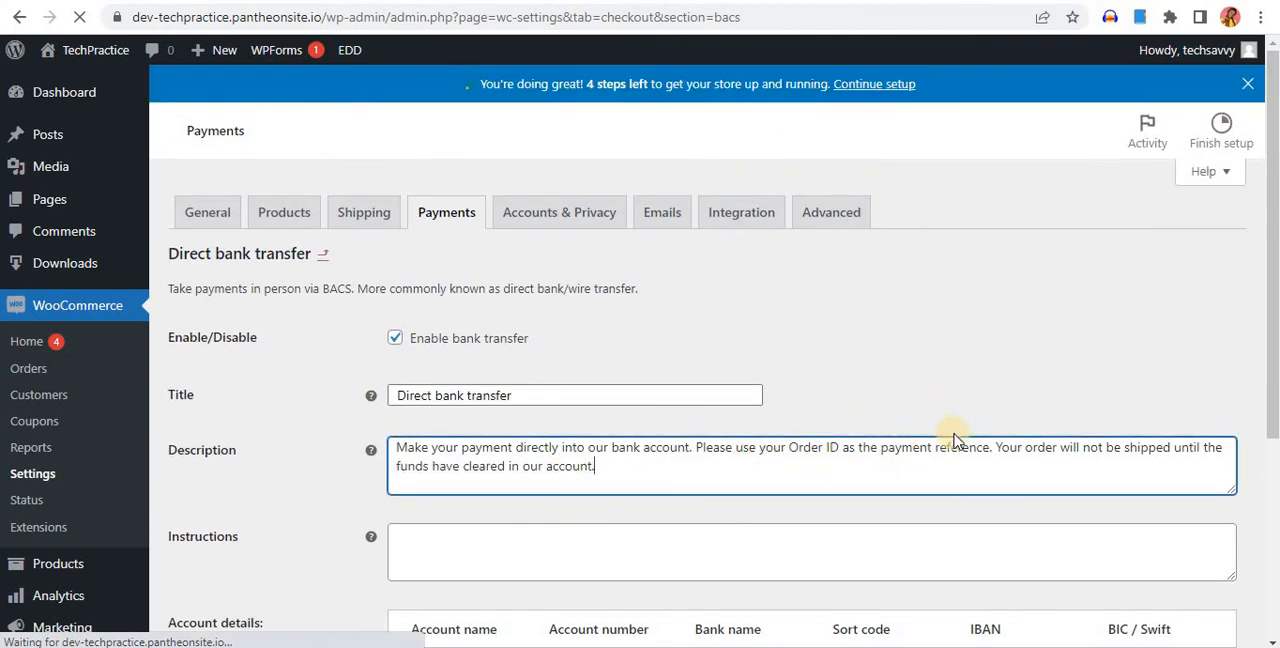
scroll(665, 488, down, 3)
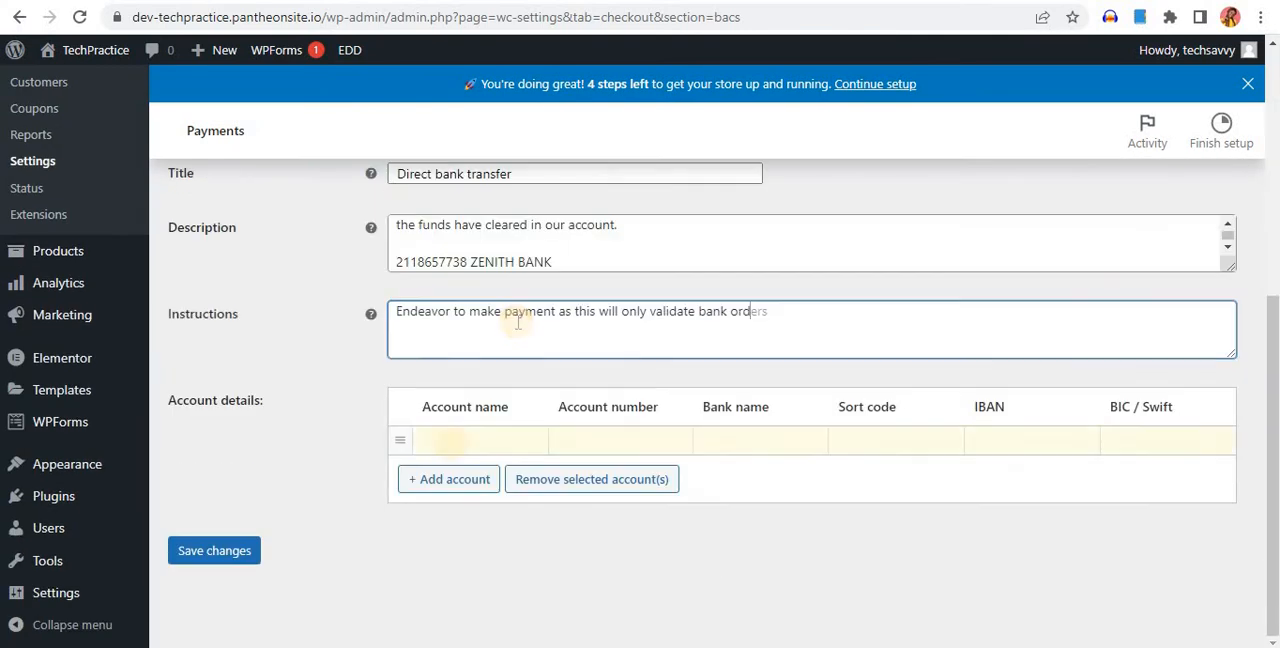
Fill in the bank account details with the account name, account number and bank name ZENITH BANK, and save the changes
click(449, 438)
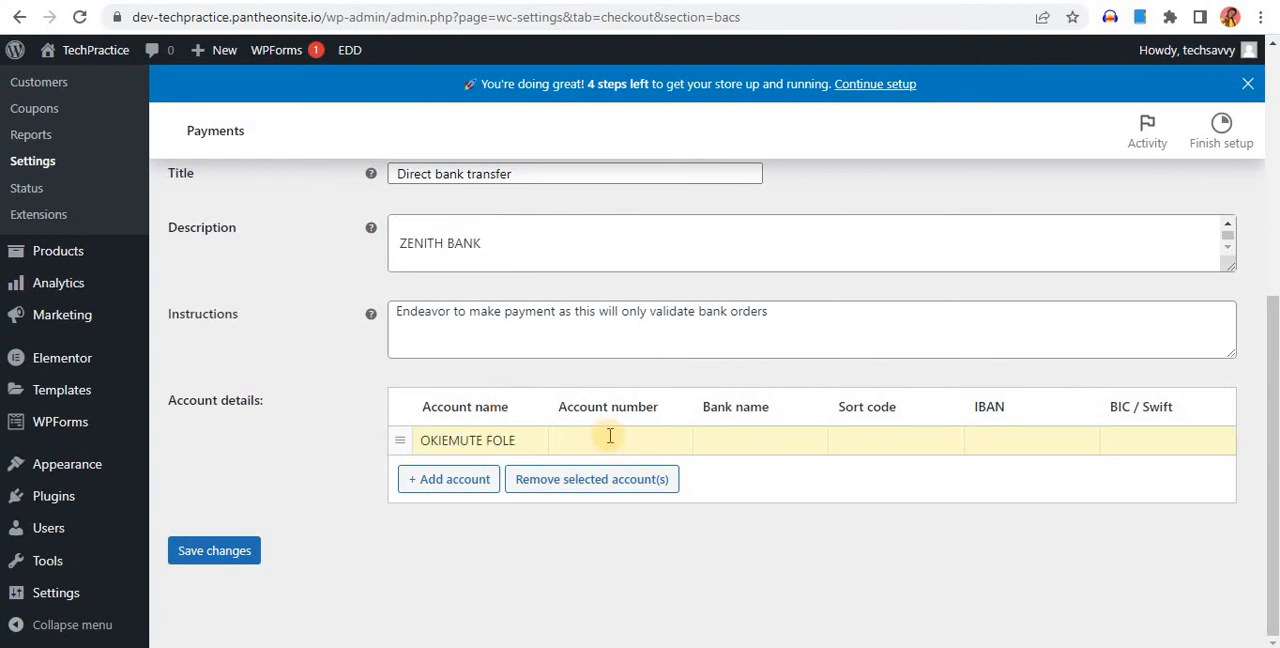
click(610, 436)
key(ctrl+v)
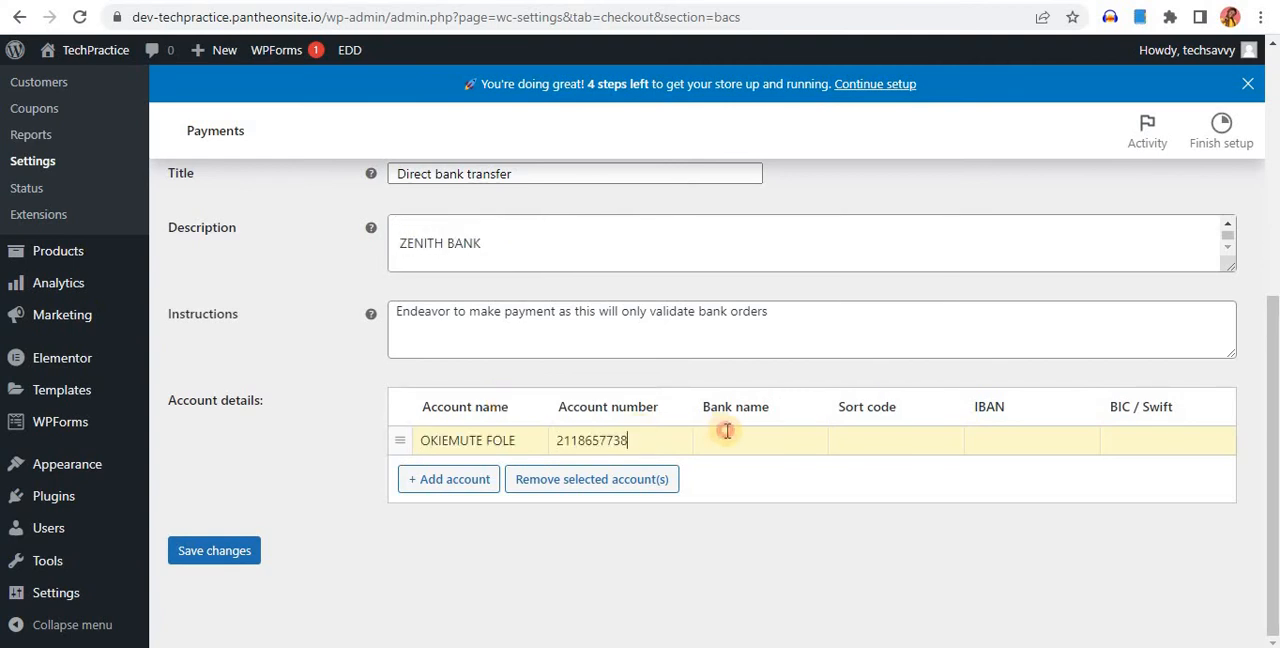
click(720, 438)
text(ZENITH BANK)
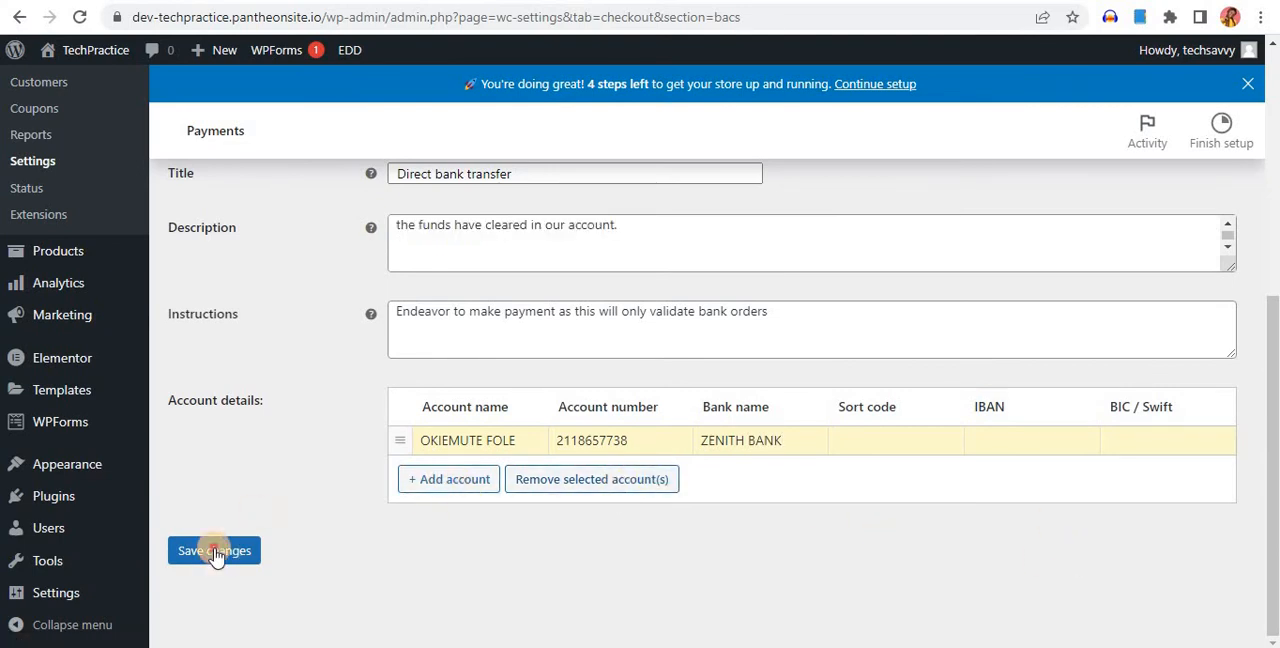
click(213, 563)
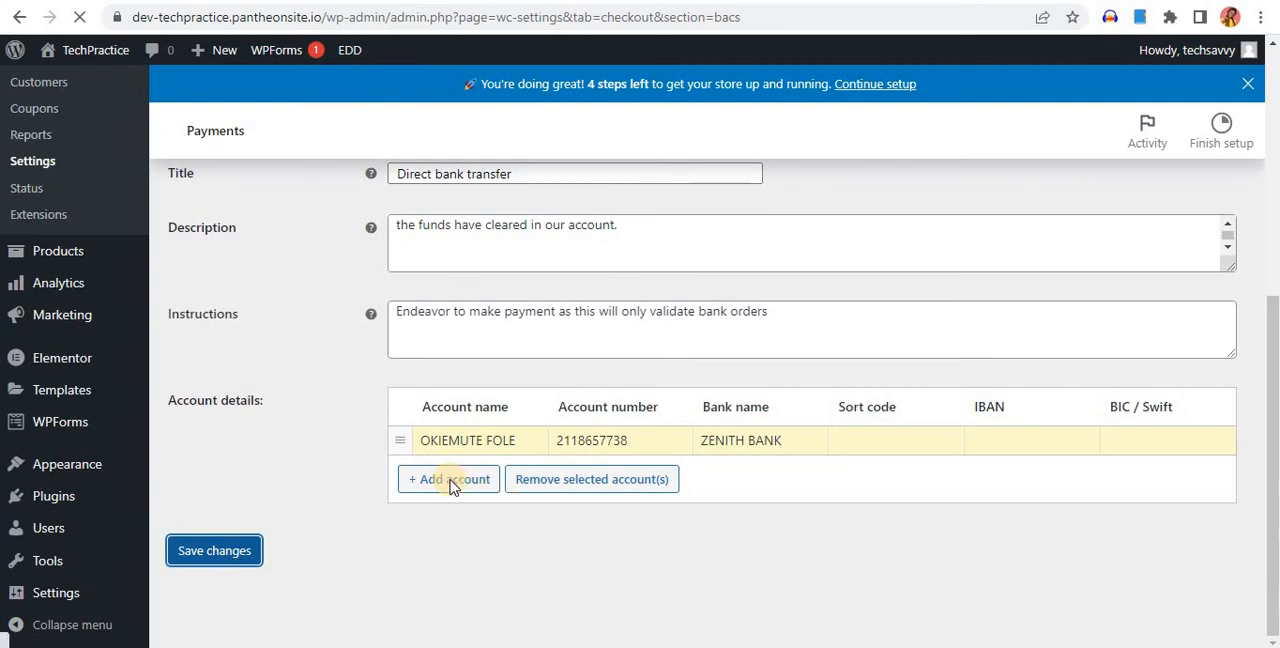
scroll(609, 486, down, 3)
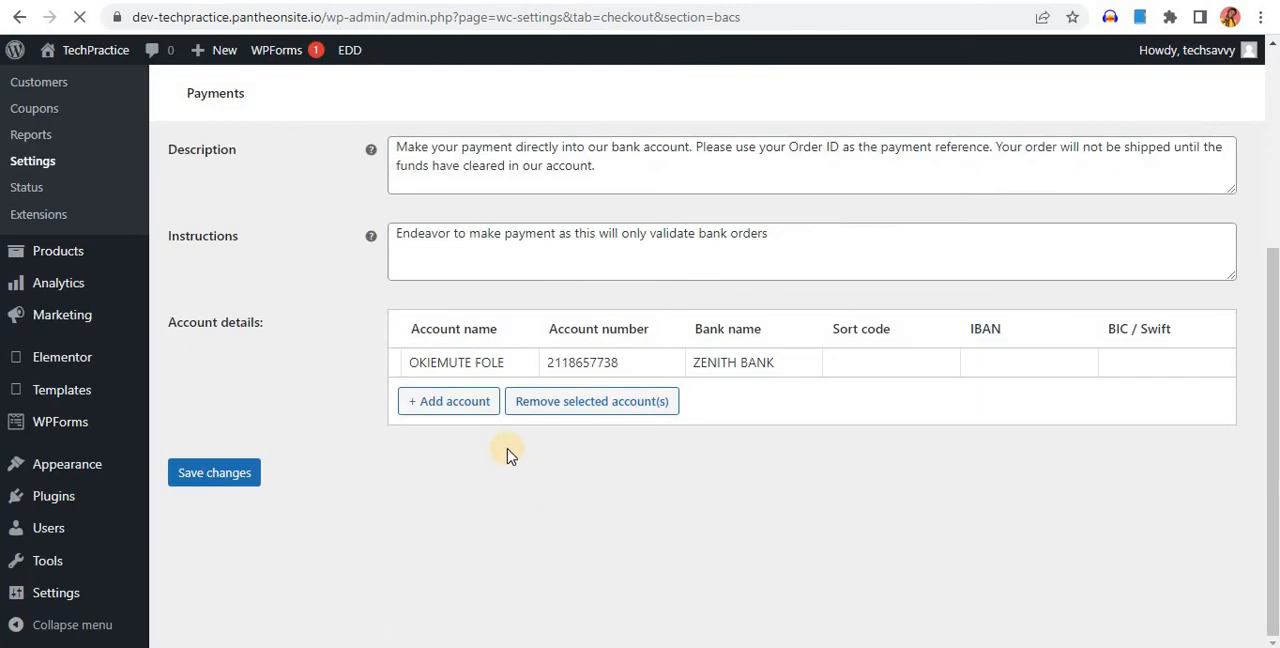
scroll(508, 450, up, 3)
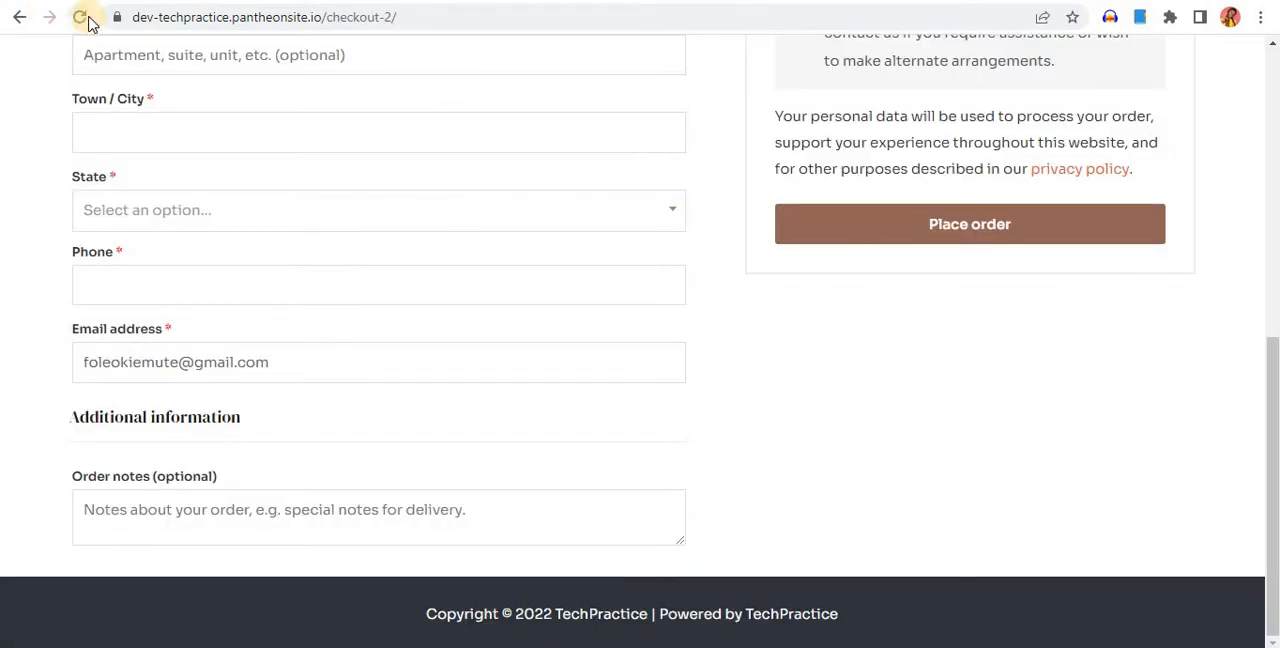
Reload the store's checkout page and check the direct bank transfer option in the order summary
click(94, 23)
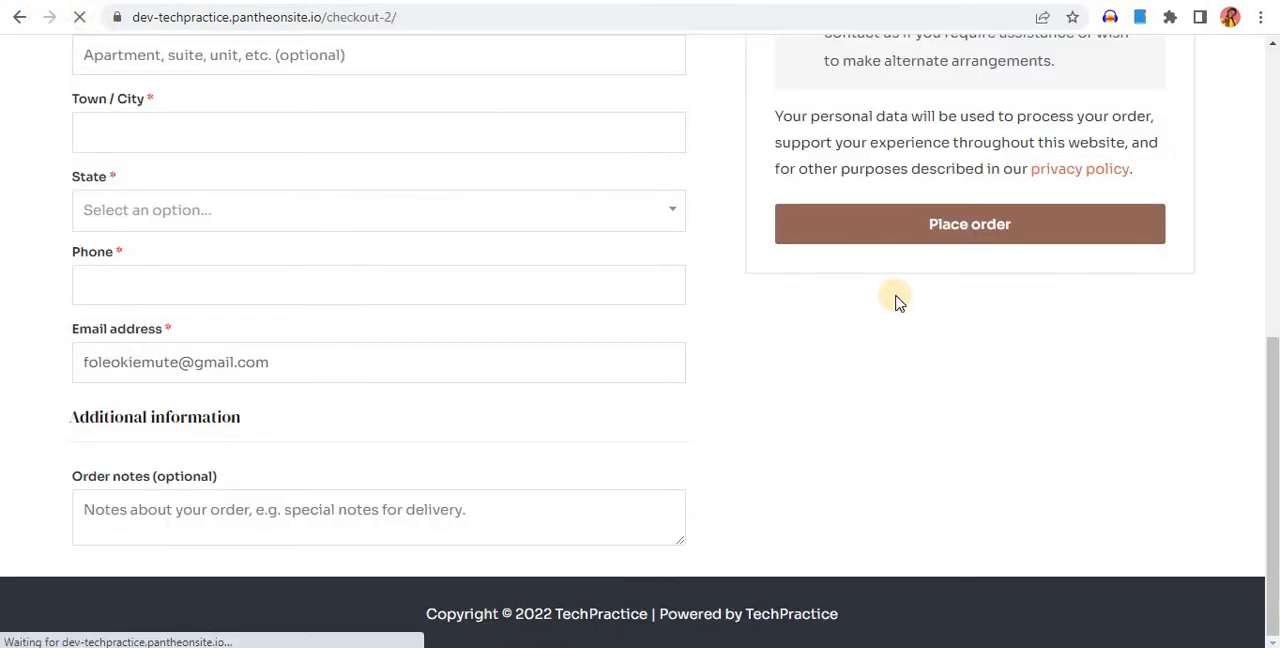
scroll(894, 300, up, 4)
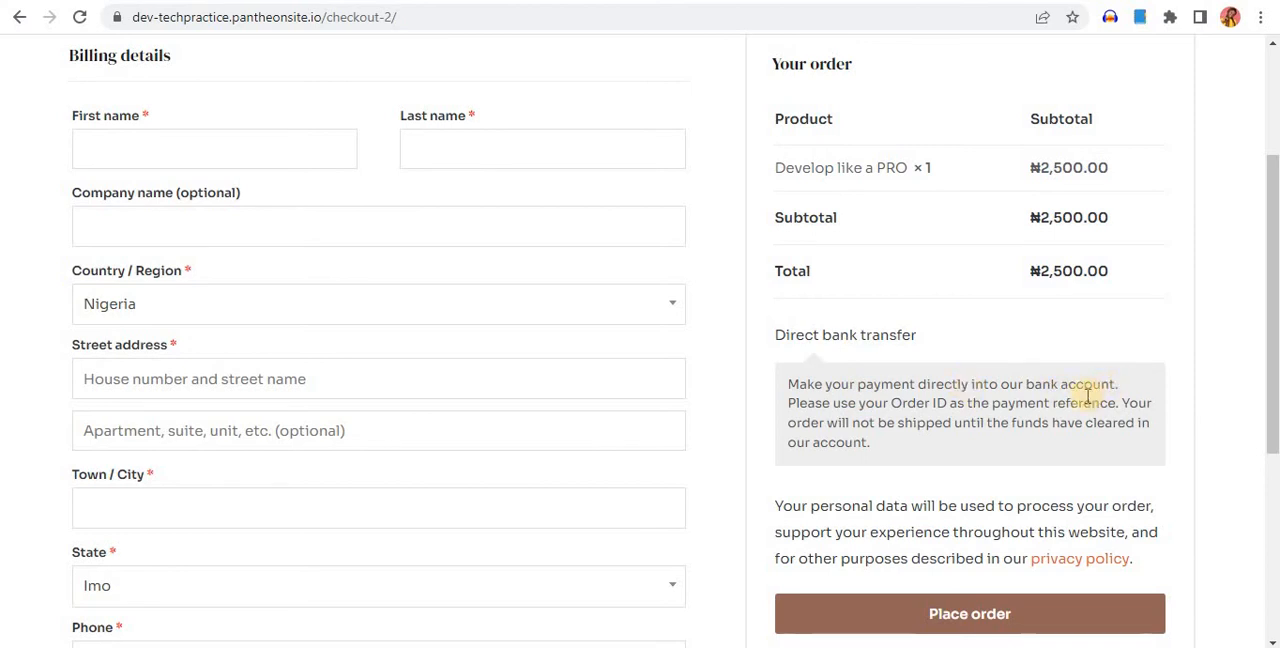
scroll(1000, 380, down, 2)
scroll(361, 319, up, 3)
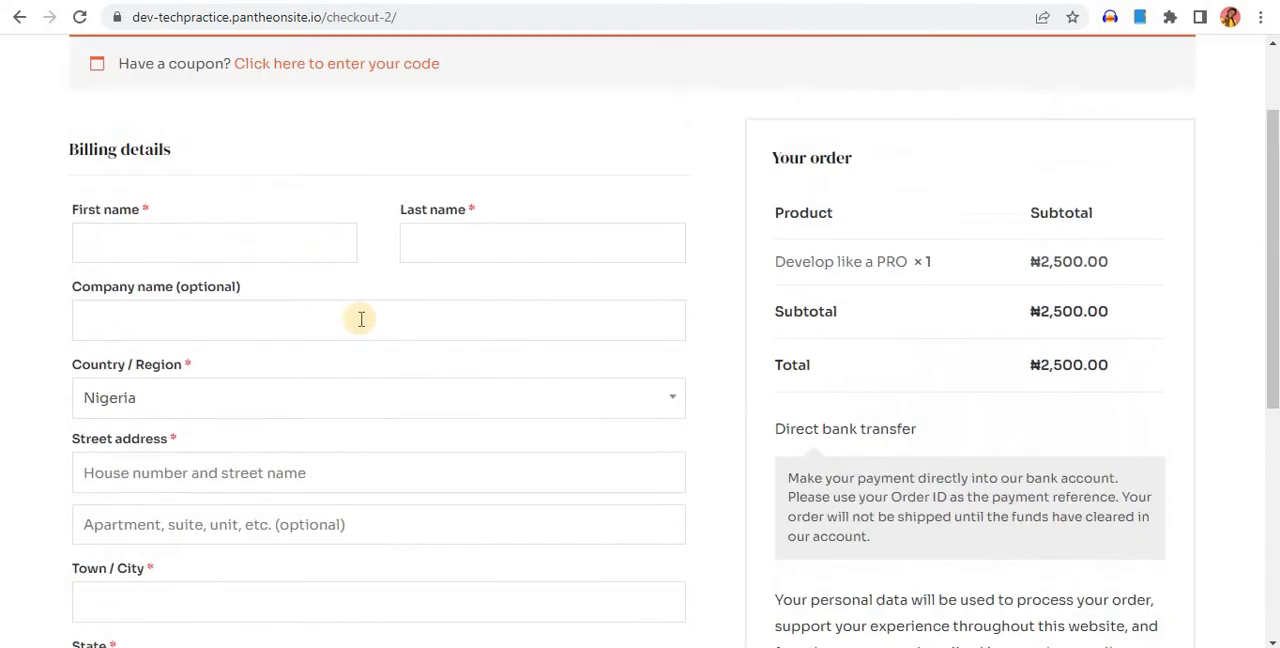
Fill in the billing first name, last name and company name "dadaad", with Nigeria selected as the country
click(314, 224)
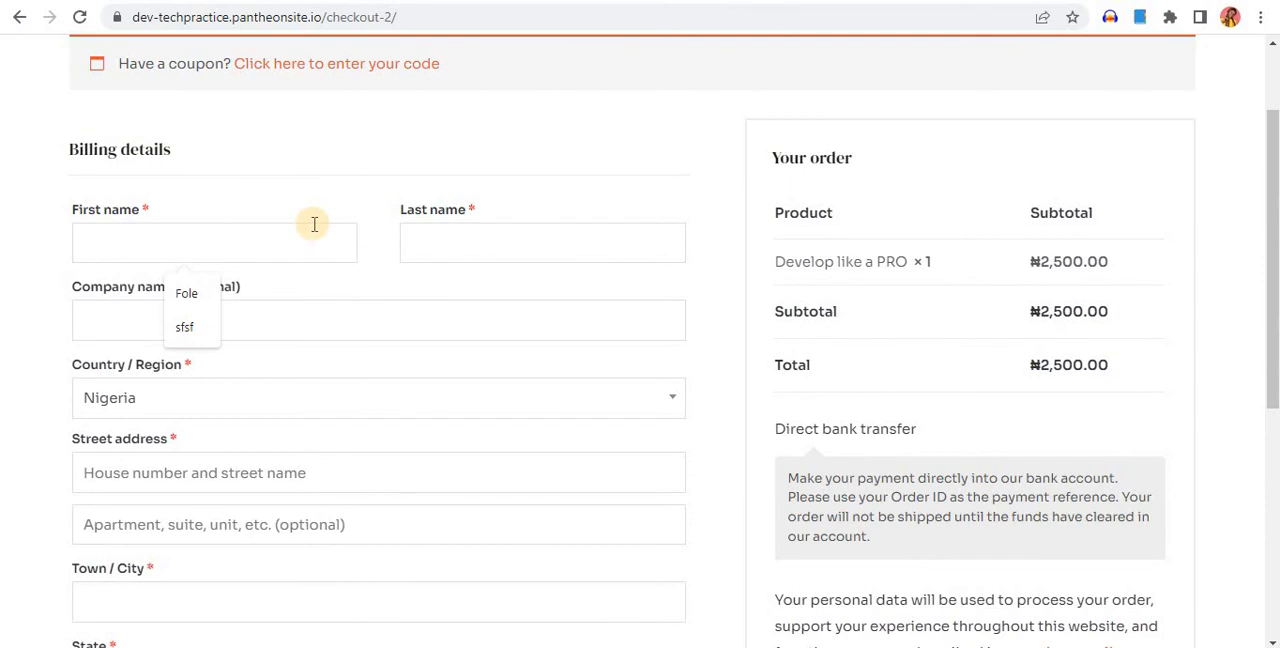
text(Oodoo)
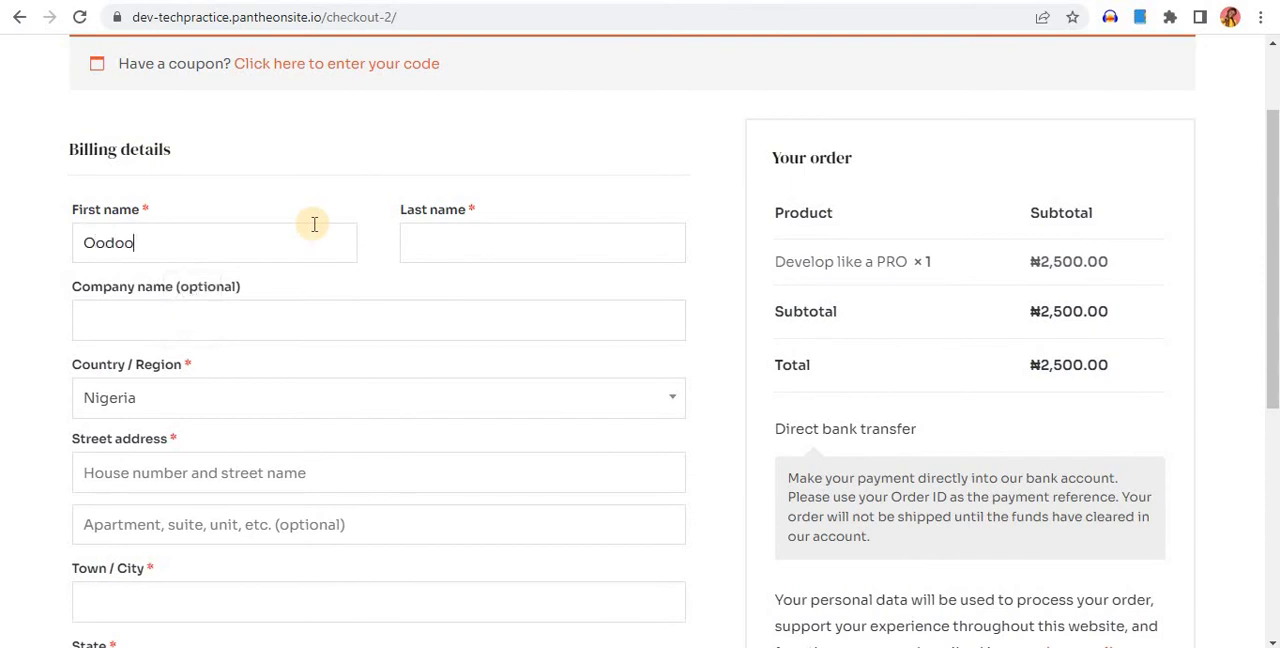
click(469, 254)
text(dadada)
click(231, 327)
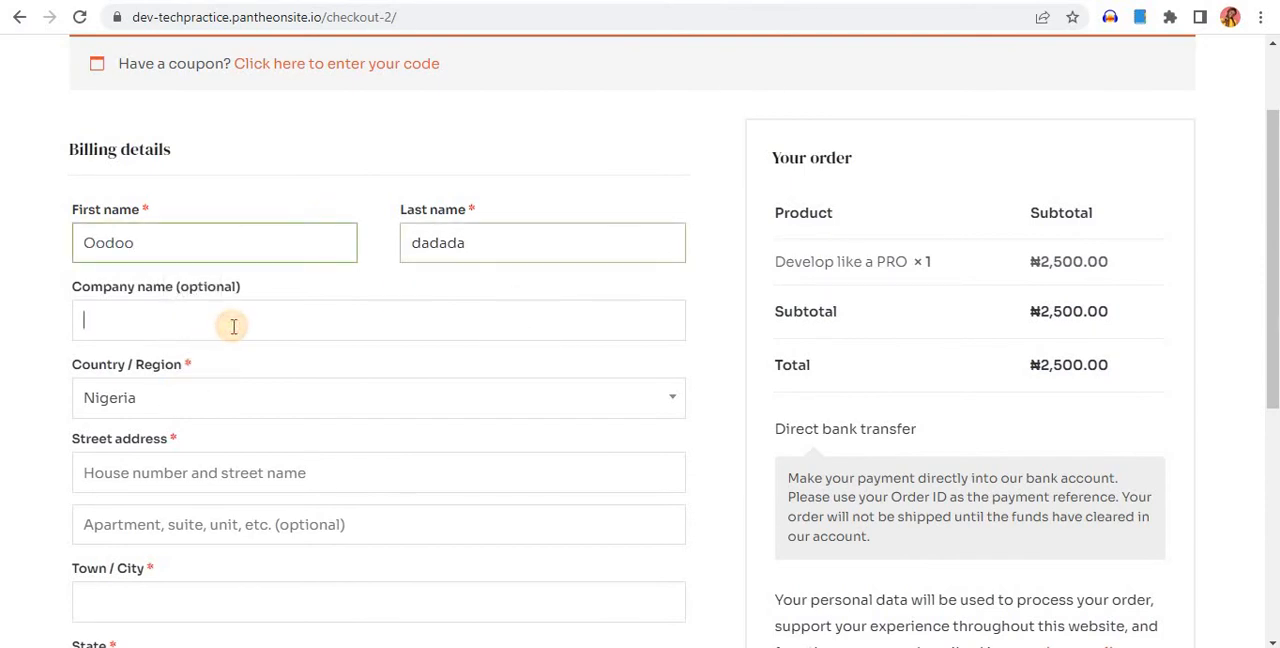
text(dadaad)
click(216, 410)
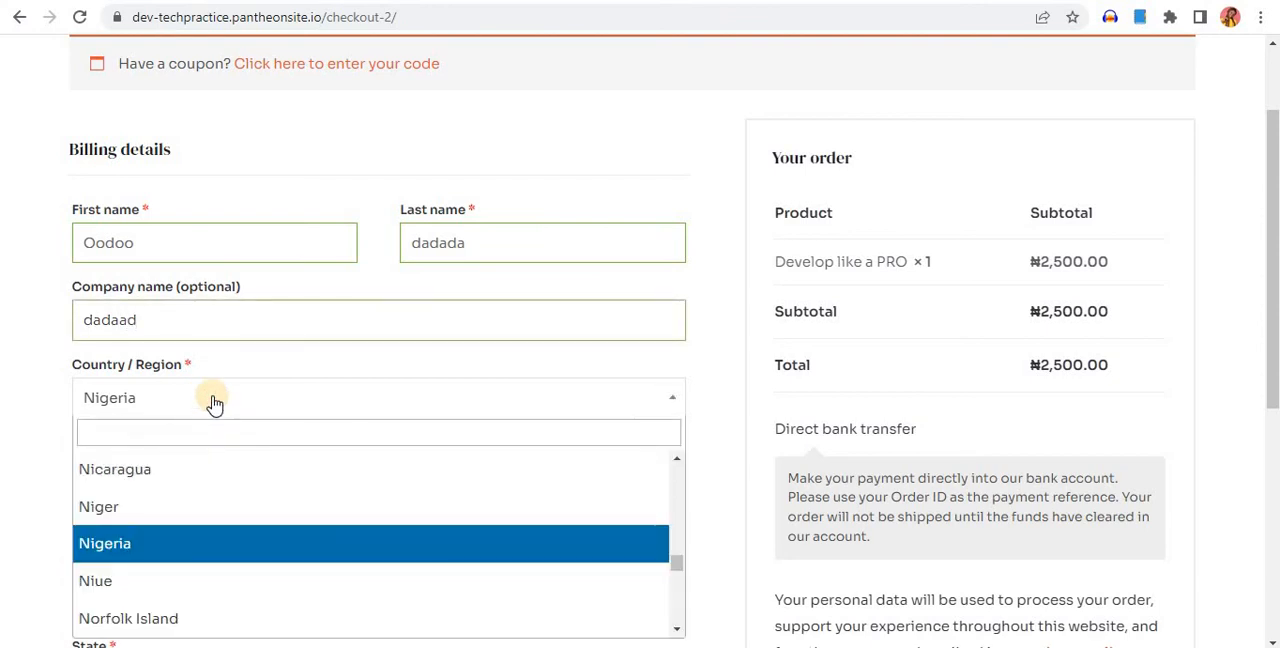
scroll(247, 362, down, 2)
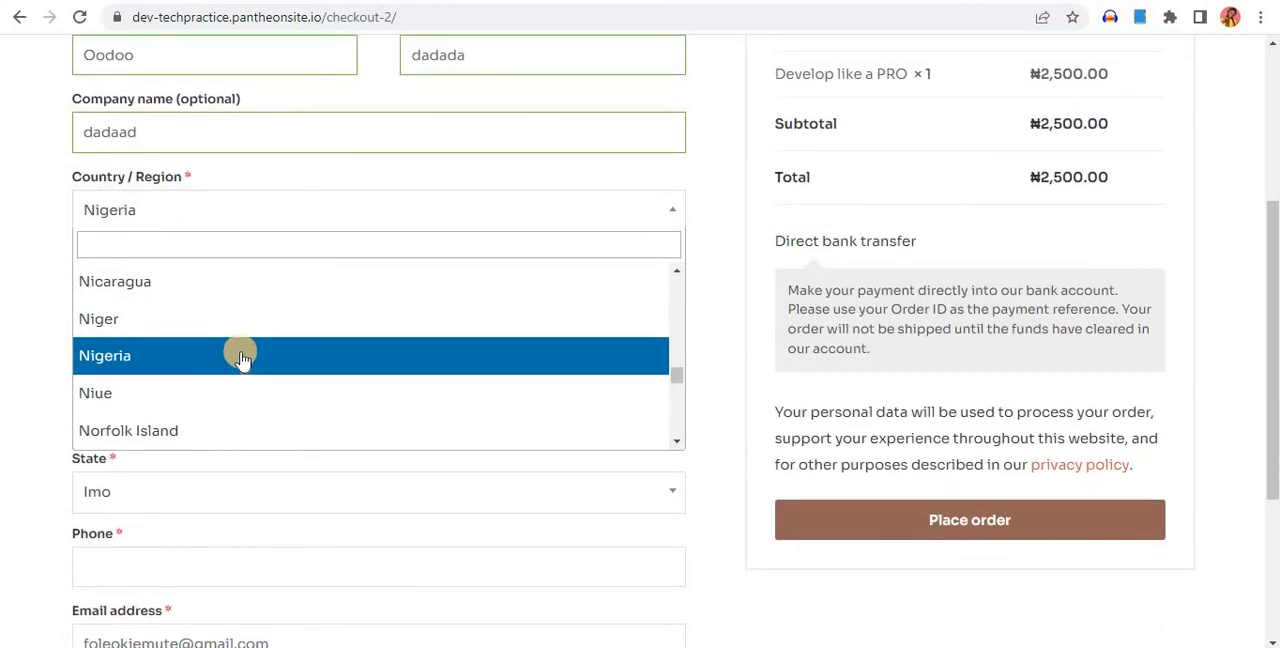
click(234, 355)
Complete the billing contact fields with both street address lines, the town "adad" and a placeholder phone entry
click(237, 277)
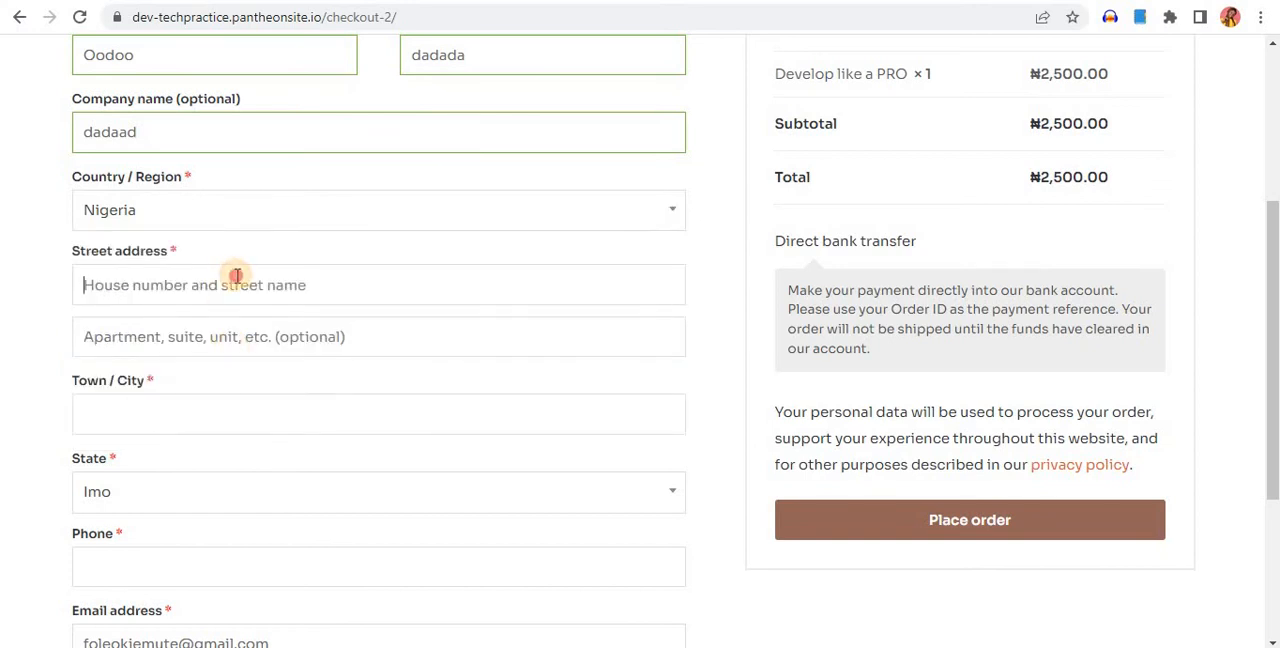
text(adadada)
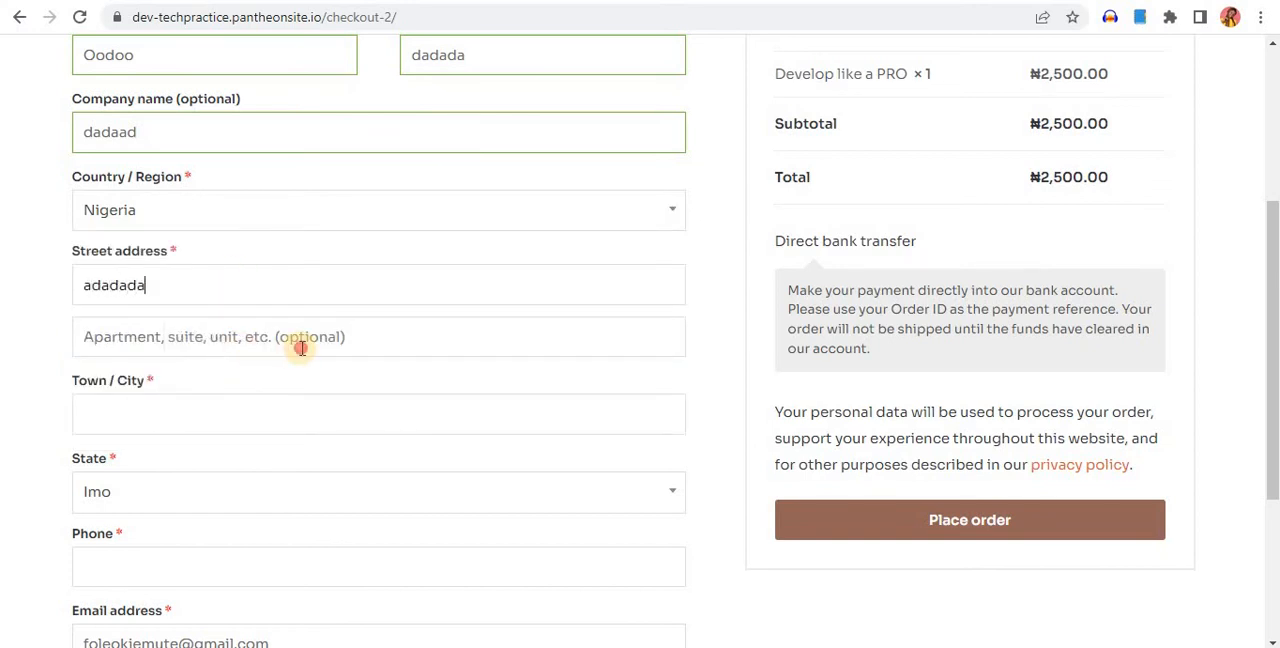
click(302, 344)
text(adadad)
click(233, 407)
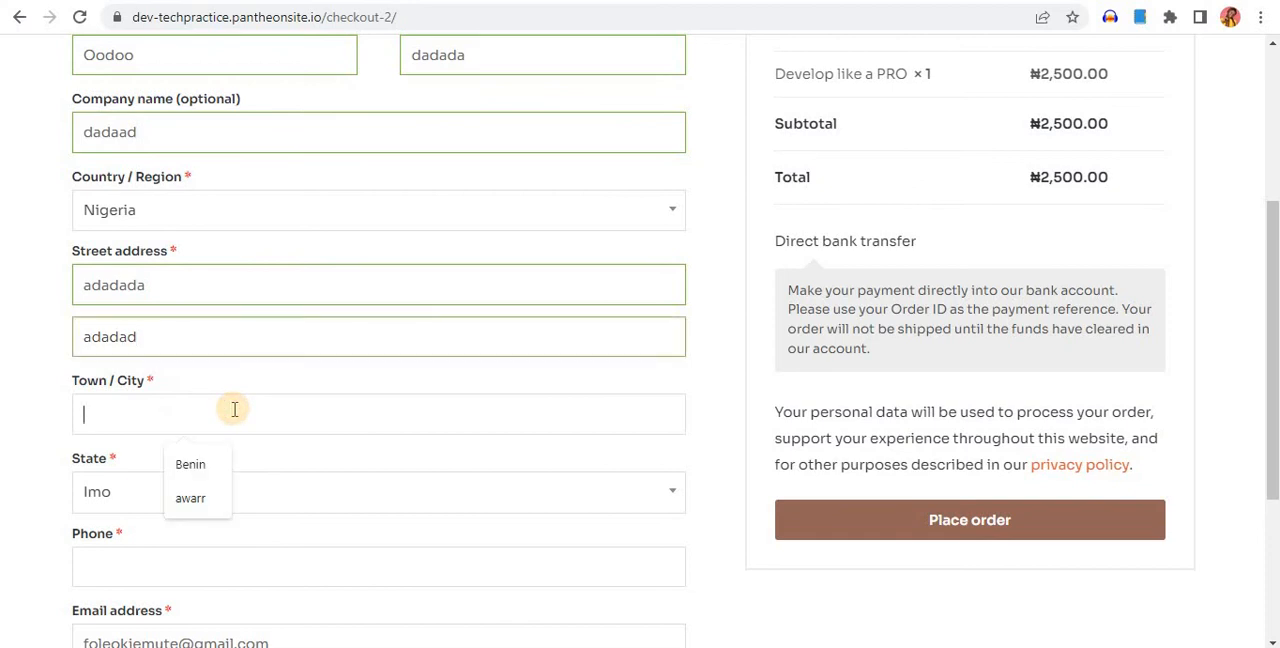
text(adad)
scroll(209, 471, down, 2)
click(169, 374)
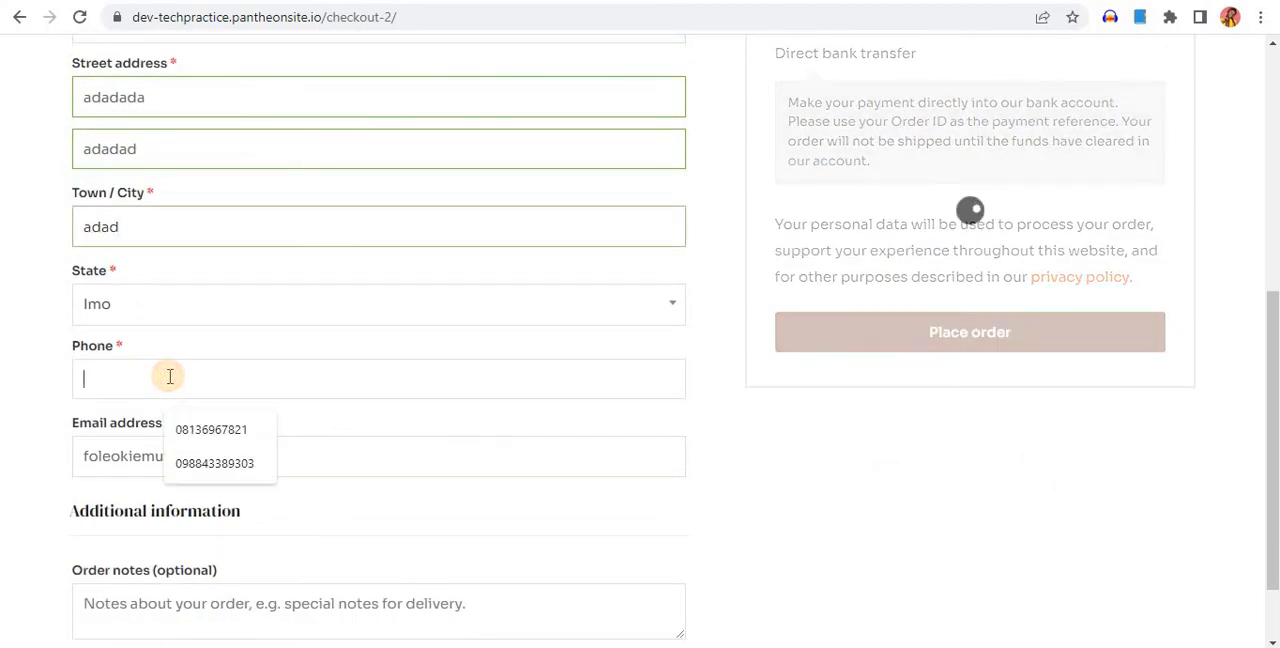
text(adadadaddadad)
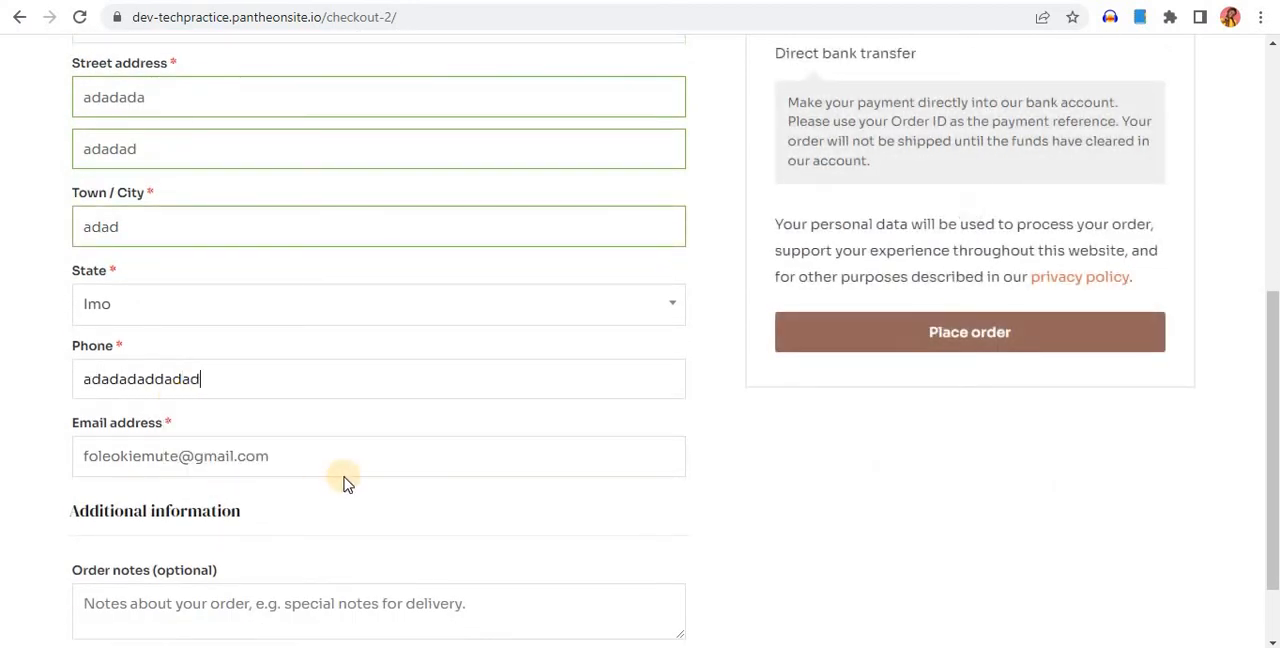
Add the order note "adad" and try to place the order
scroll(330, 400, down, 1)
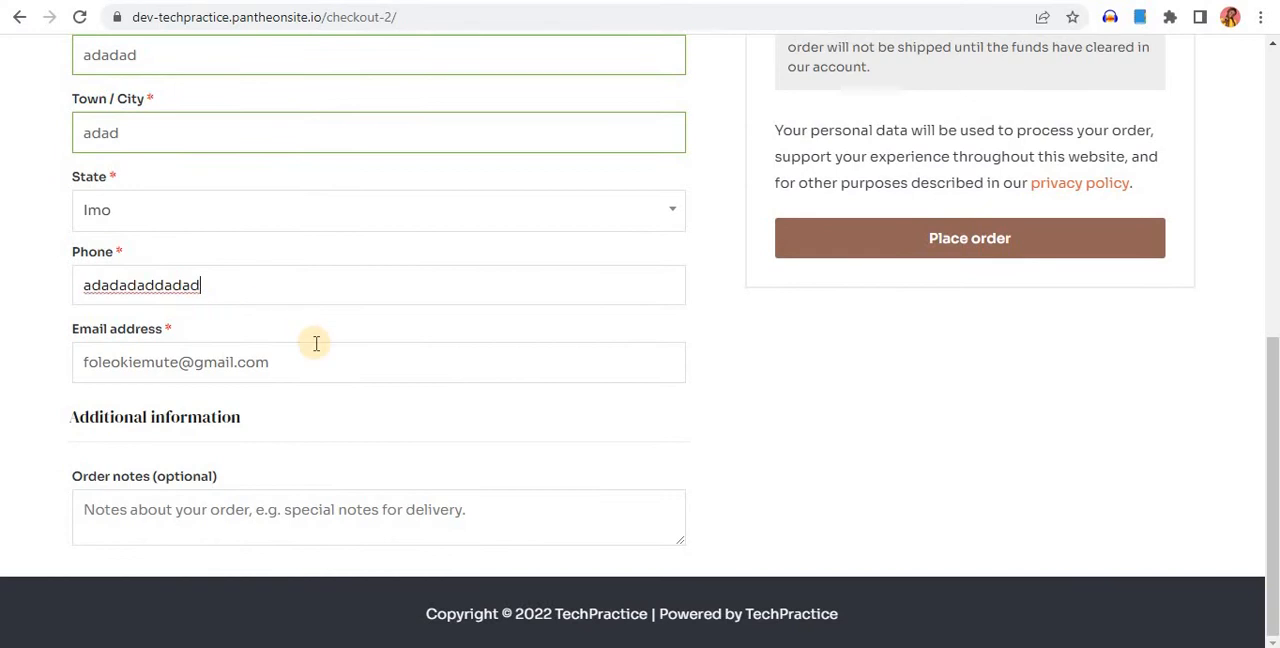
click(234, 512)
text(adad)
scroll(894, 300, up, 5)
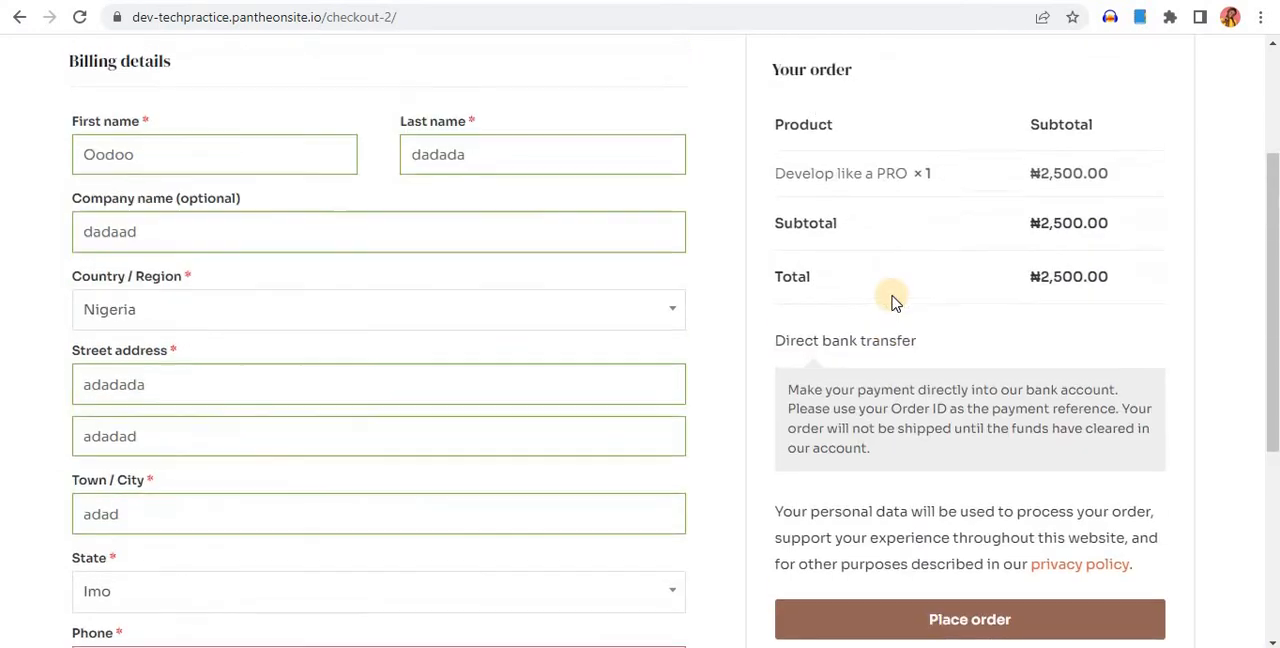
scroll(888, 320, down, 4)
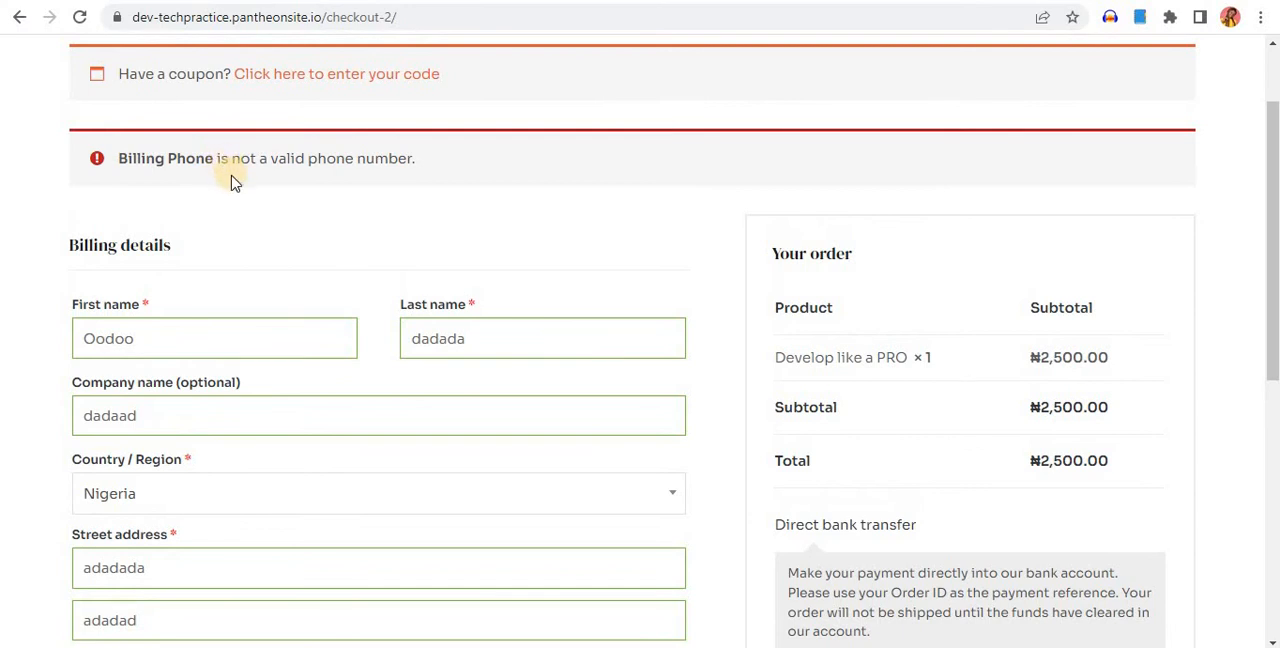
Replace the billing phone entry with the suggested saved phone number and place the order
scroll(230, 180, down, 5)
drag(243, 285, 58, 305)
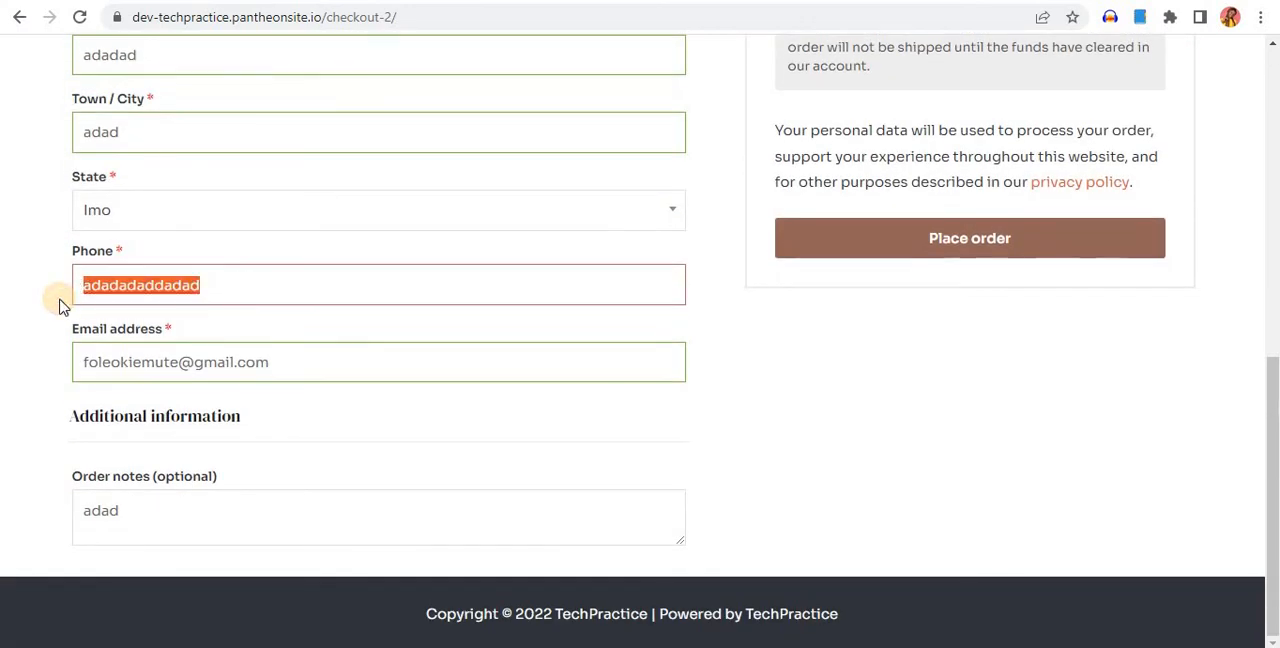
text(080)
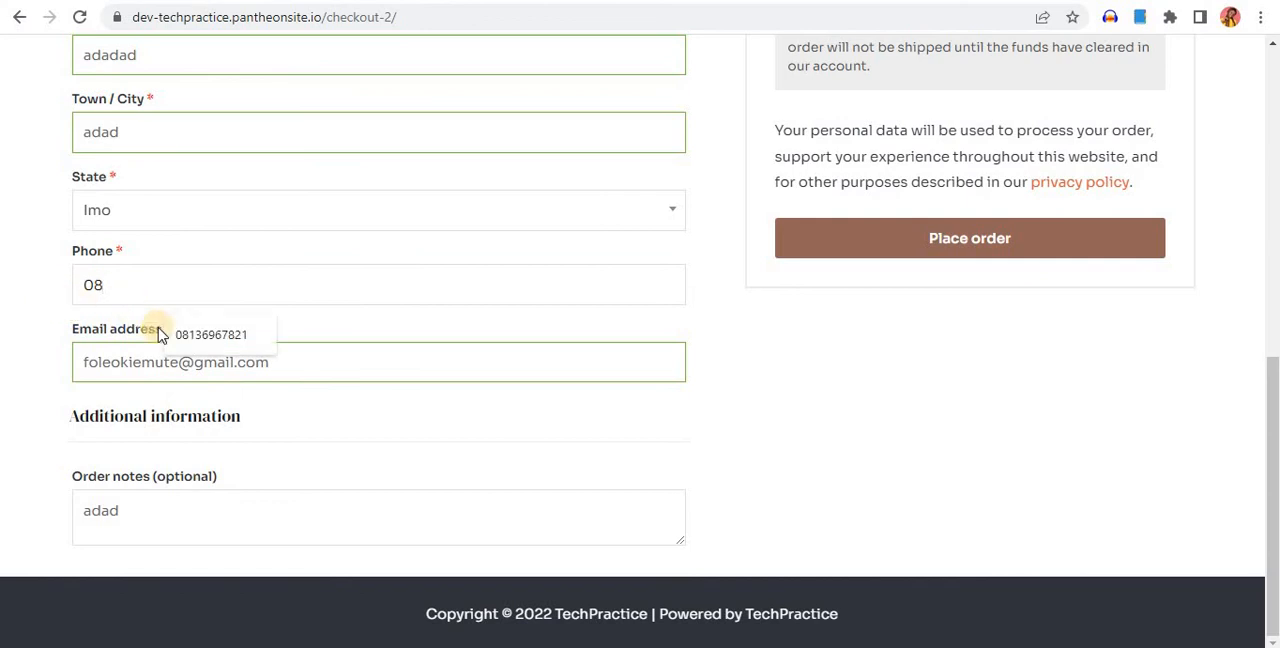
click(189, 346)
click(970, 245)
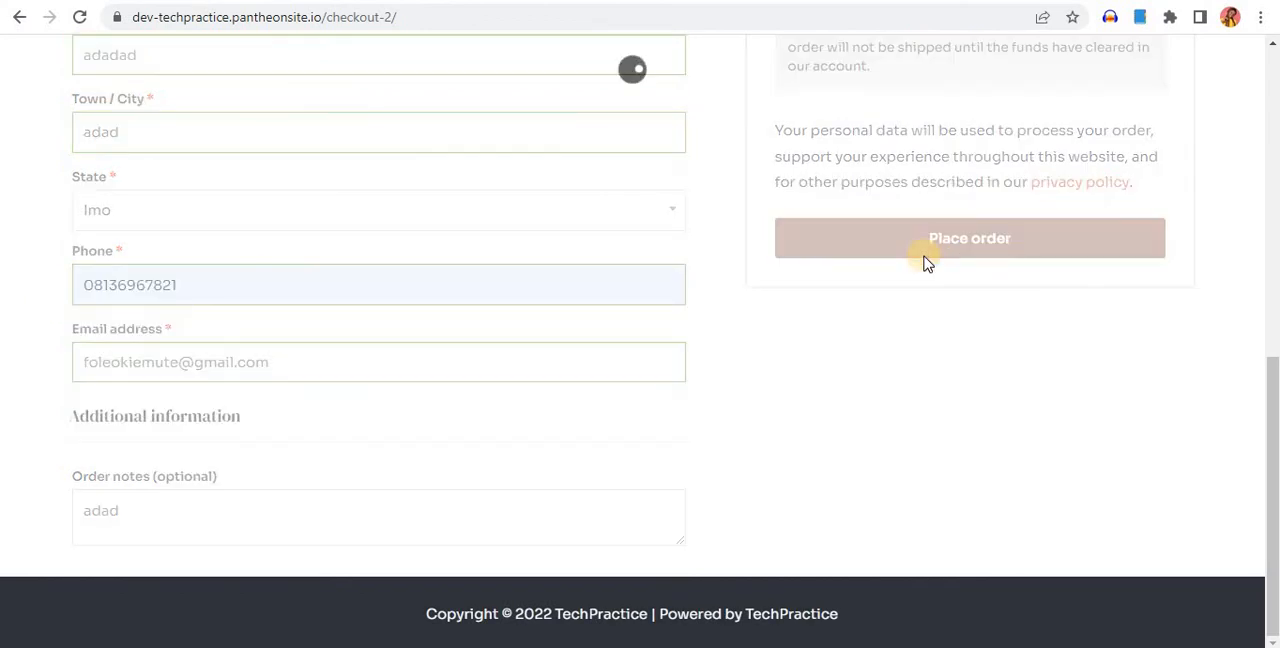
Review the order confirmation page, including the payment instructions, bank details, order details and billing address
scroll(858, 334, up, 3)
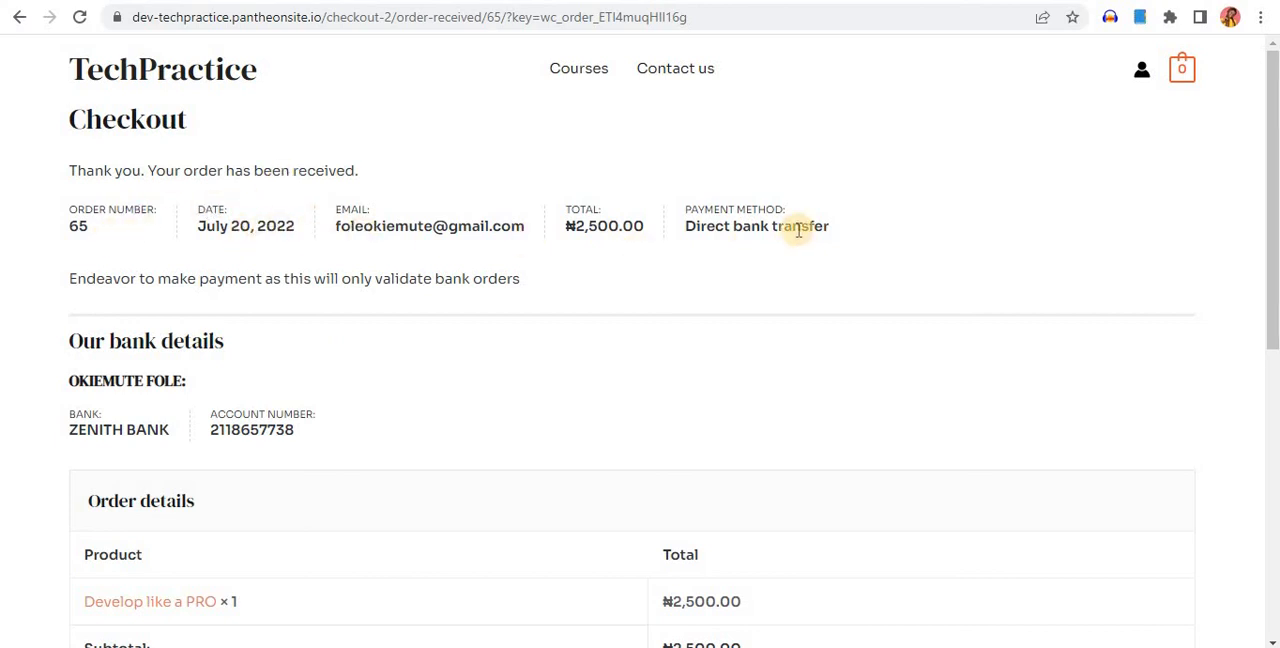
scroll(796, 232, down, 3)
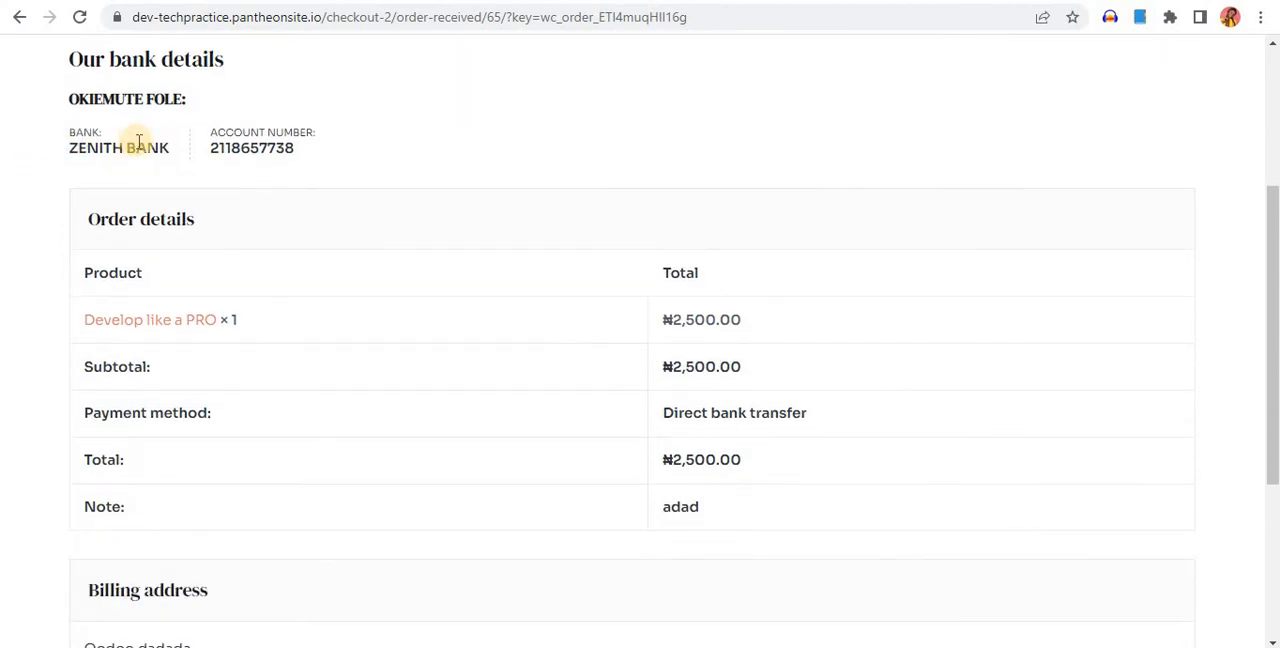
scroll(91, 205, up, 1)
scroll(94, 206, down, 4)
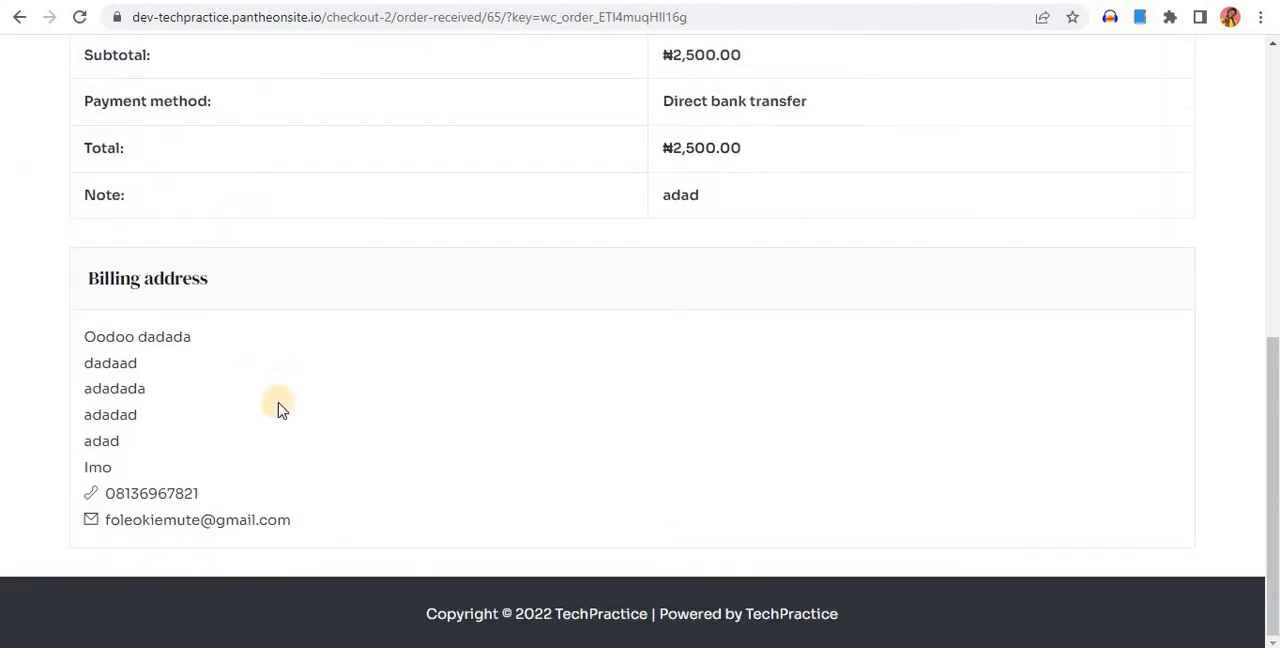
Switch to the existing Tech Savvy shop site and look over its Courses page
scroll(223, 431, up, 6)
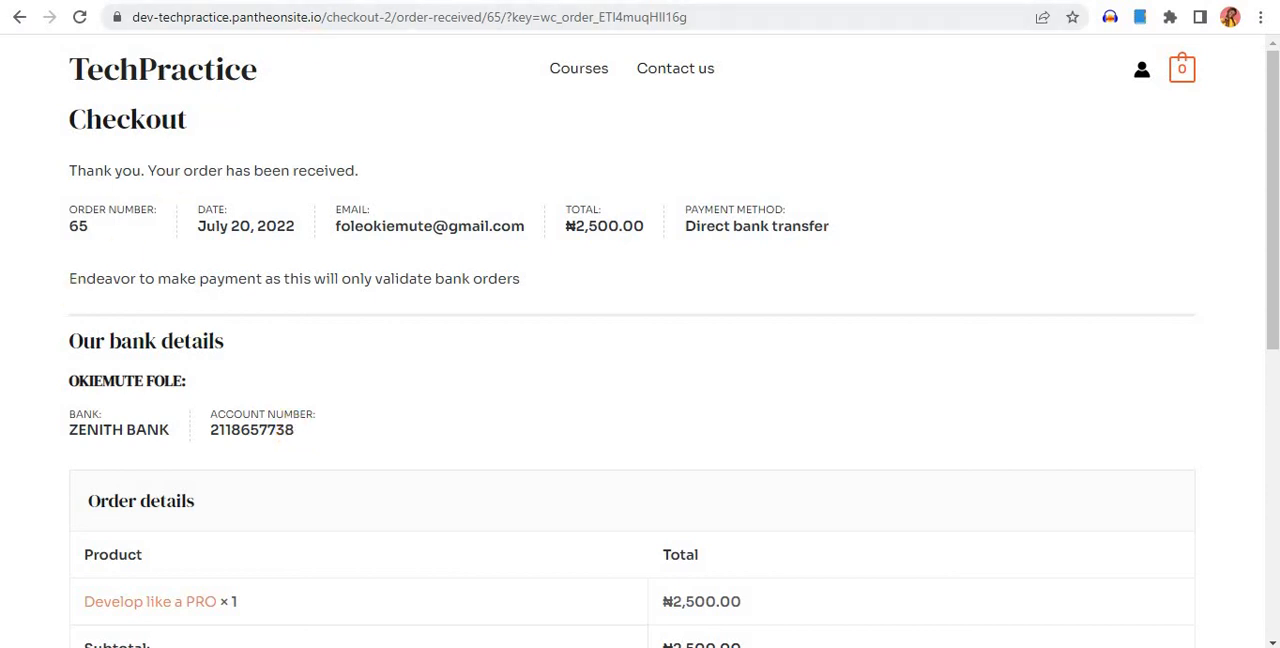
click(530, 1)
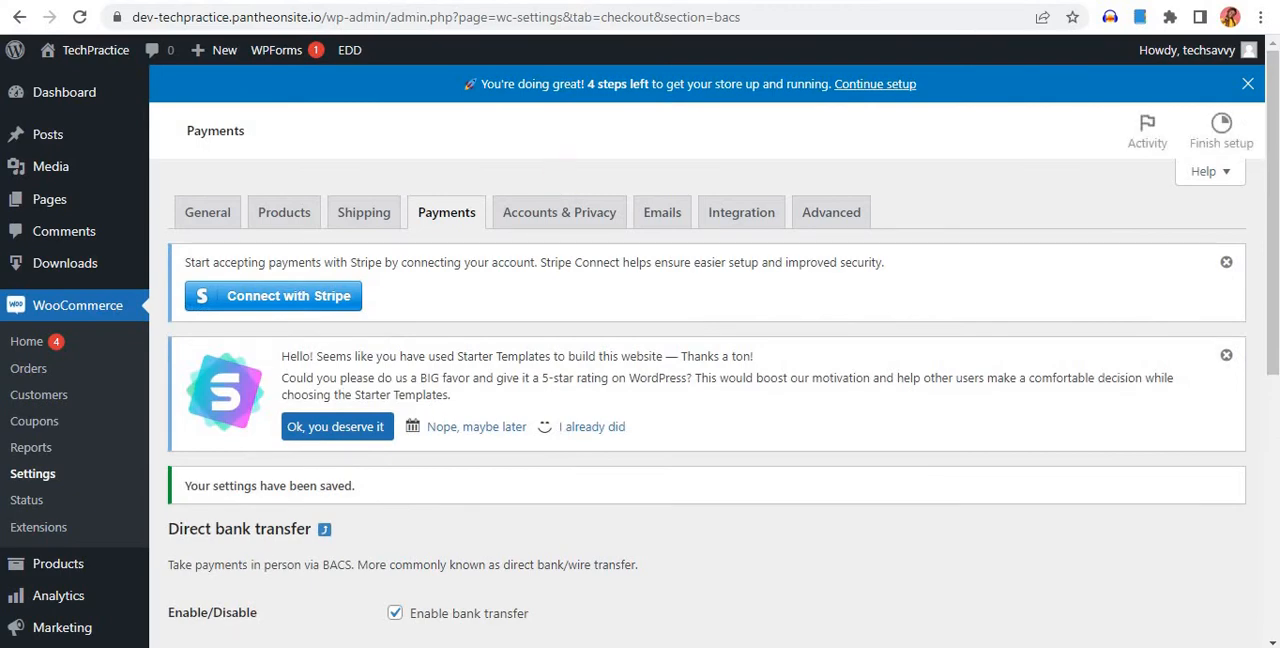
click(700, 1)
scroll(703, 417, down, 8)
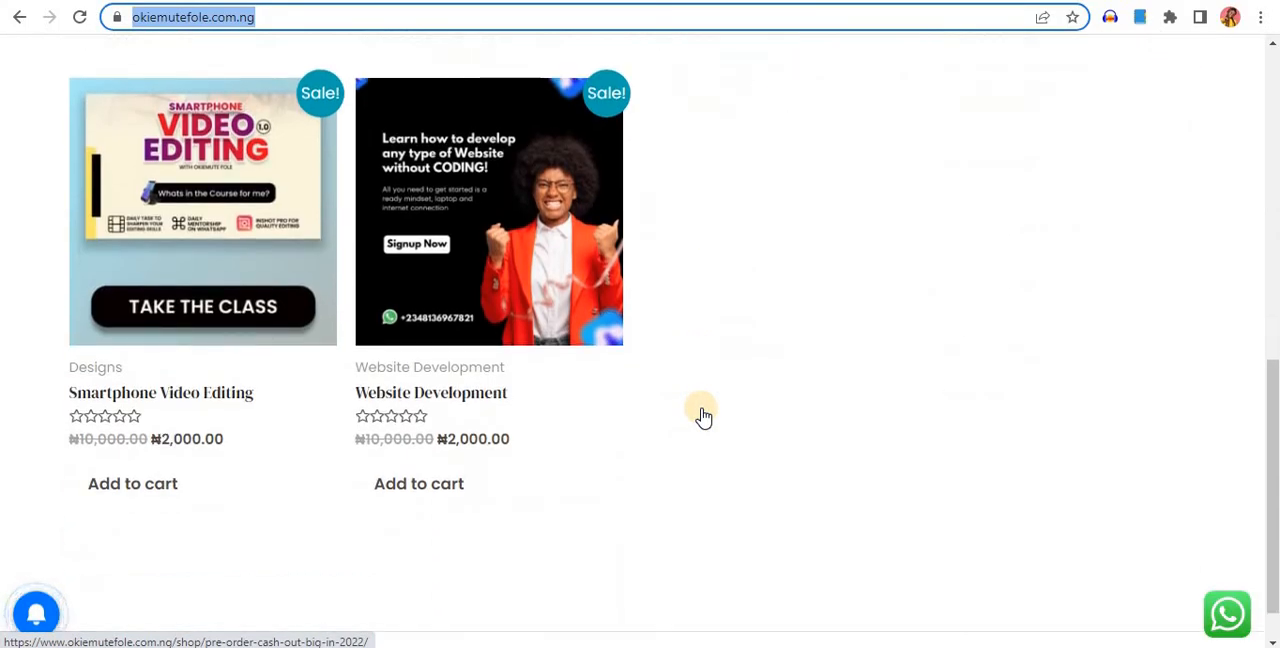
scroll(690, 400, up, 8)
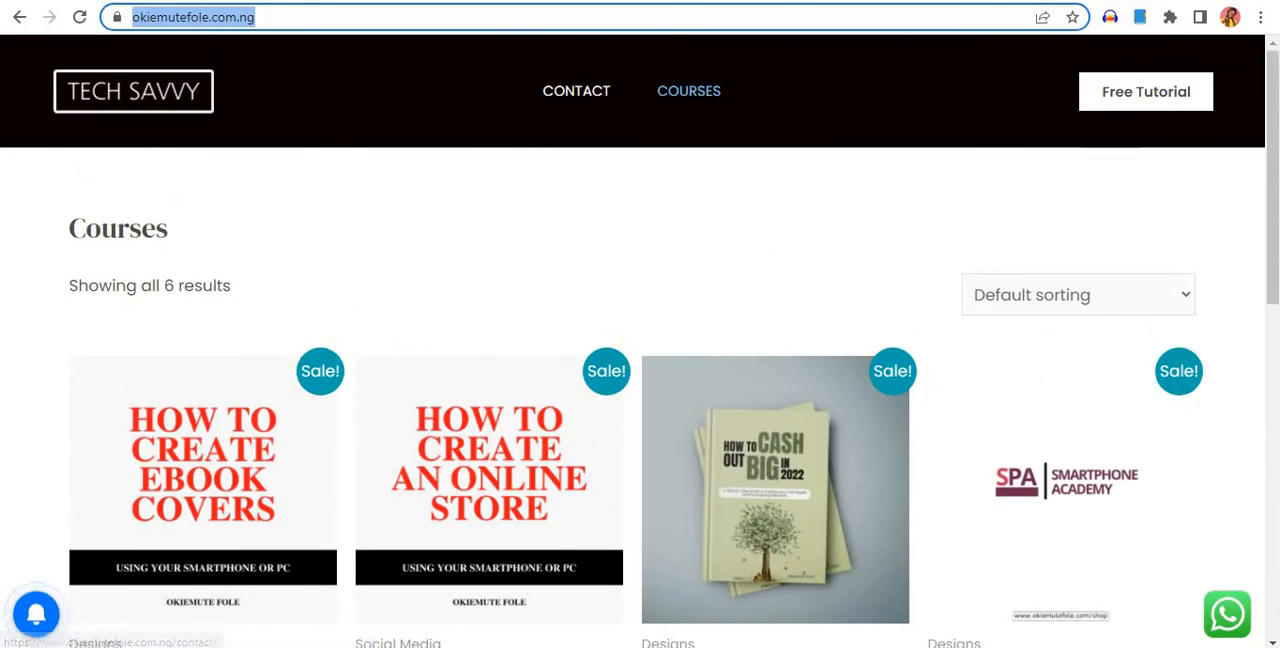
Return to the TechPractice WordPress admin and open the page for adding new plugins
click(540, 1)
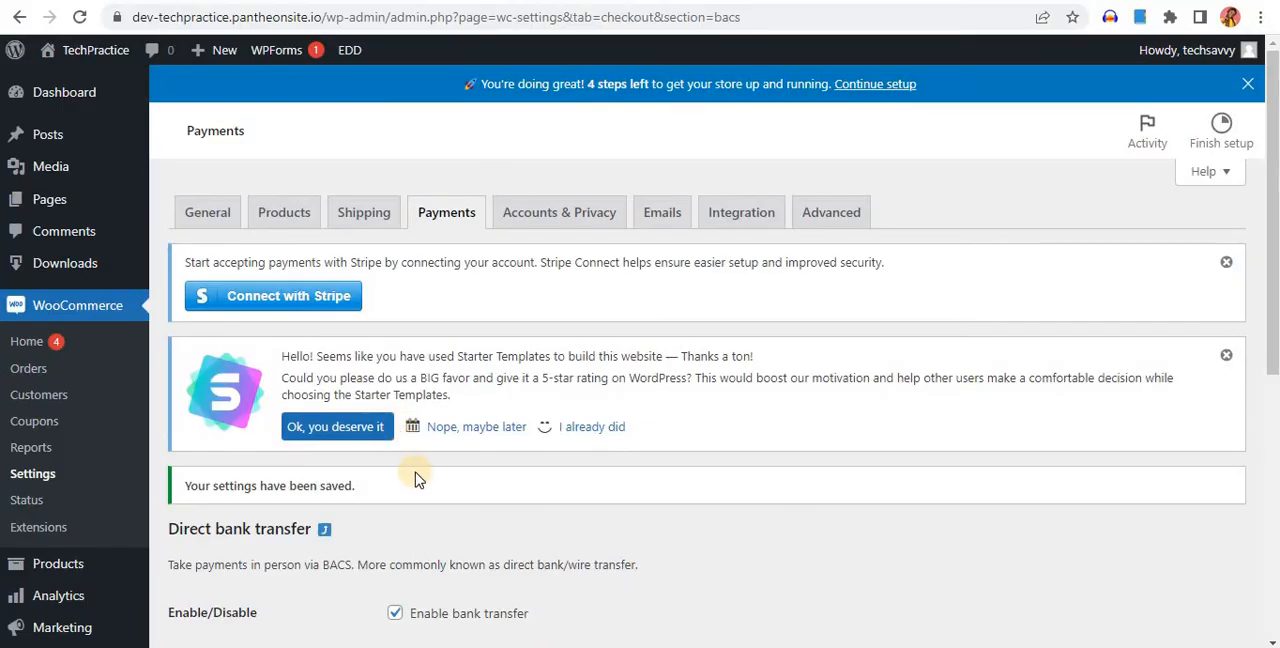
scroll(419, 484, down, 1)
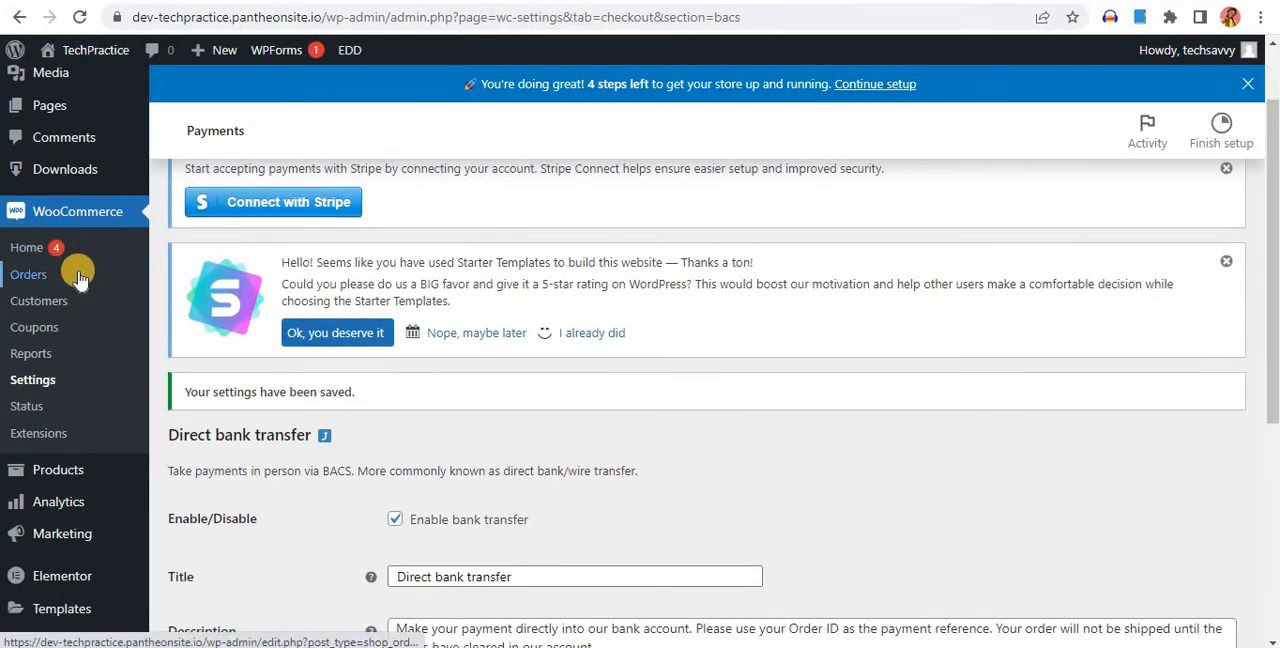
mouse_move(74, 476)
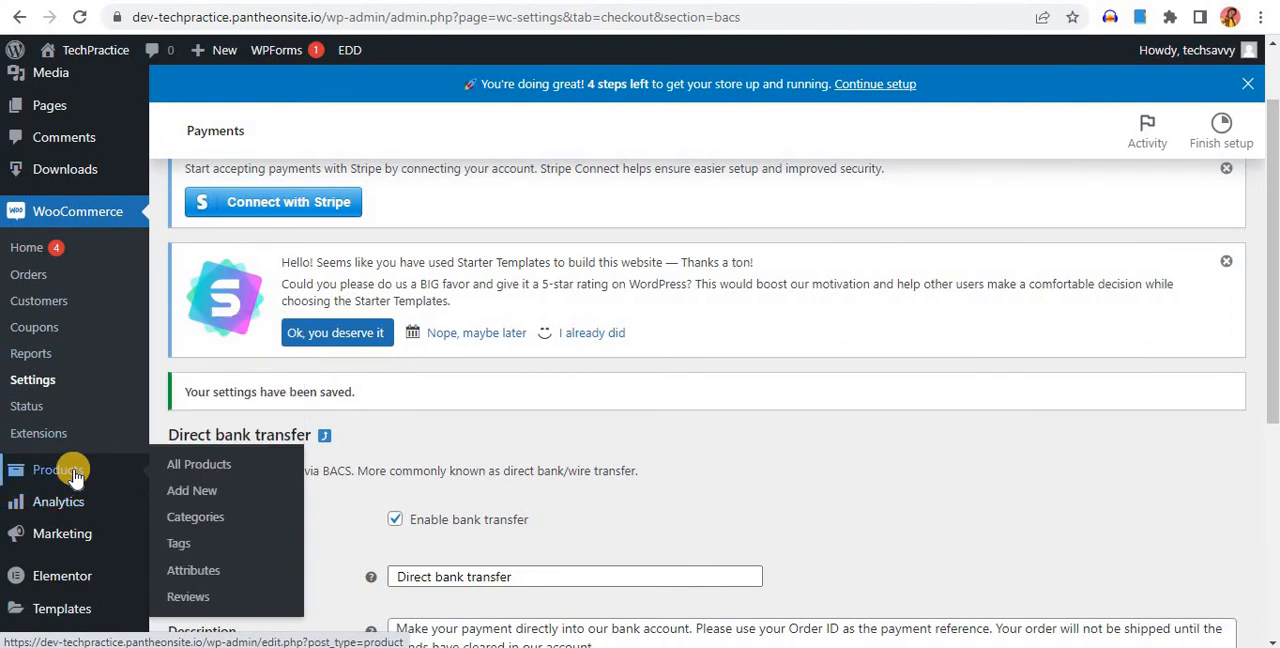
mouse_move(68, 502)
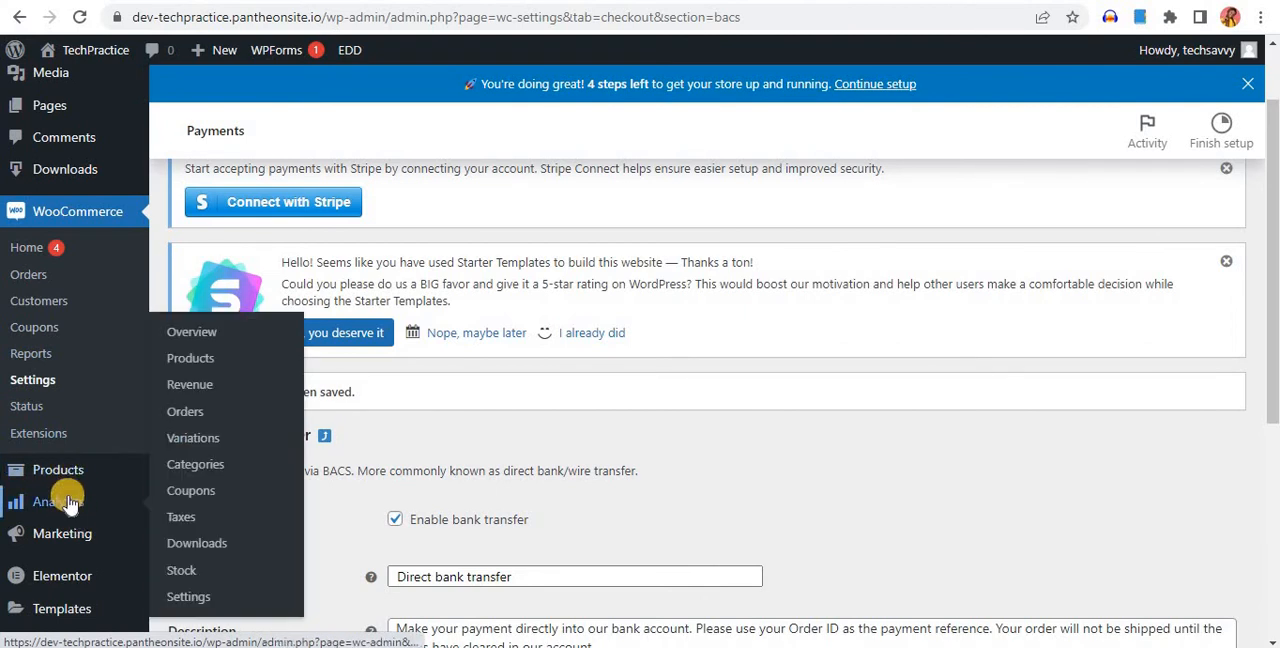
scroll(68, 502, down, 2)
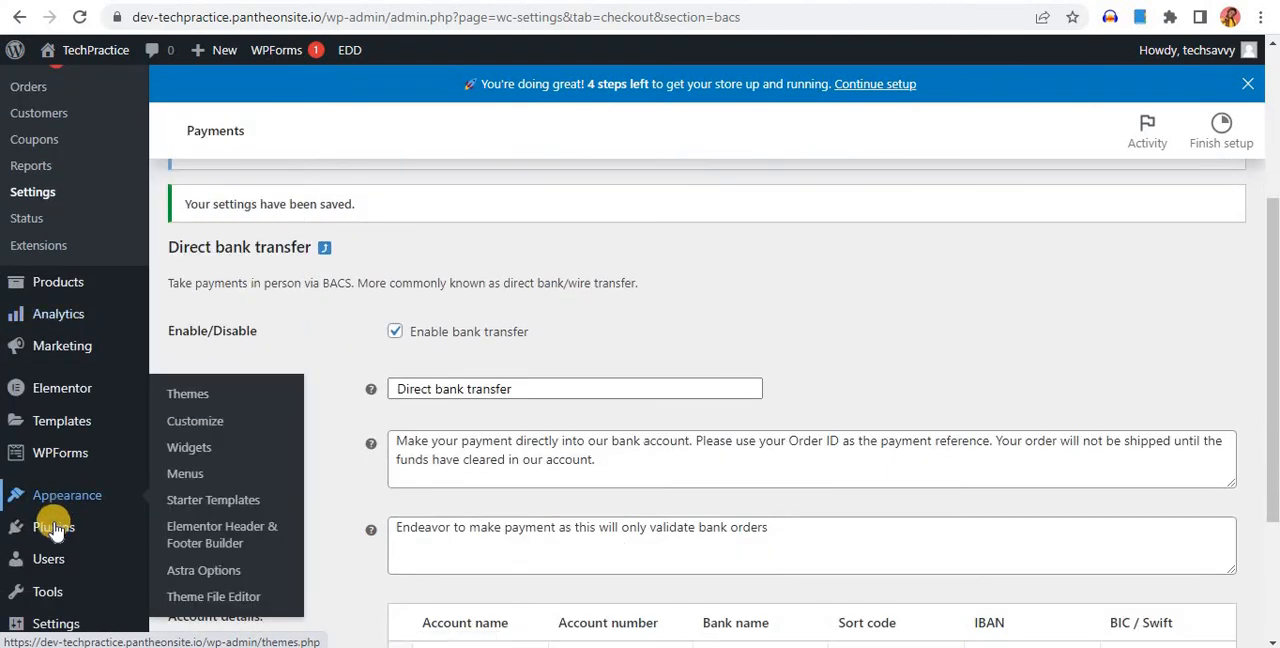
mouse_move(48, 537)
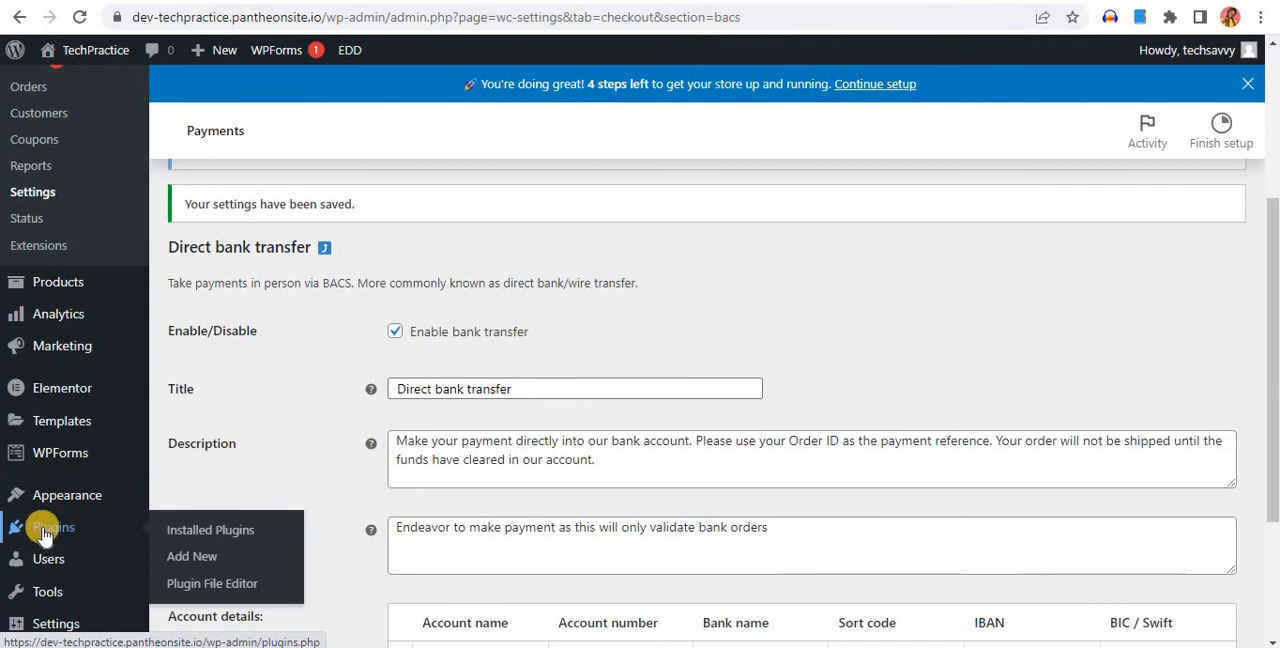
click(196, 565)
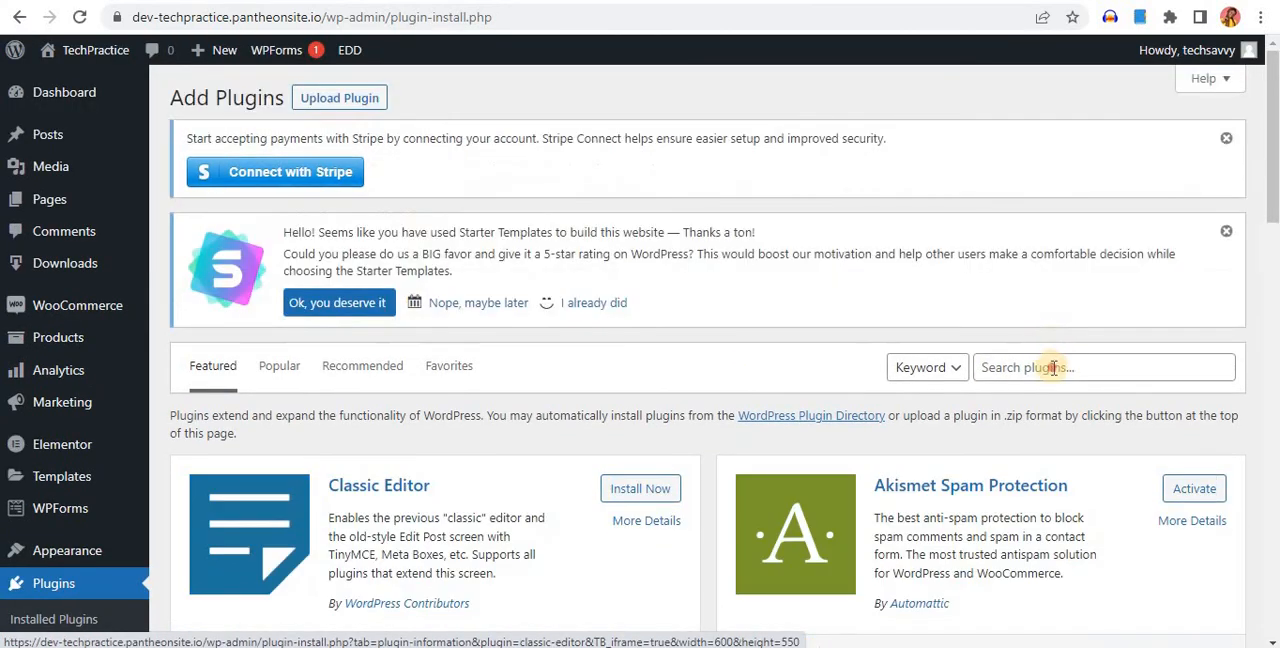
Search the plugin directory for "paystack"
click(1053, 367)
text(payst)
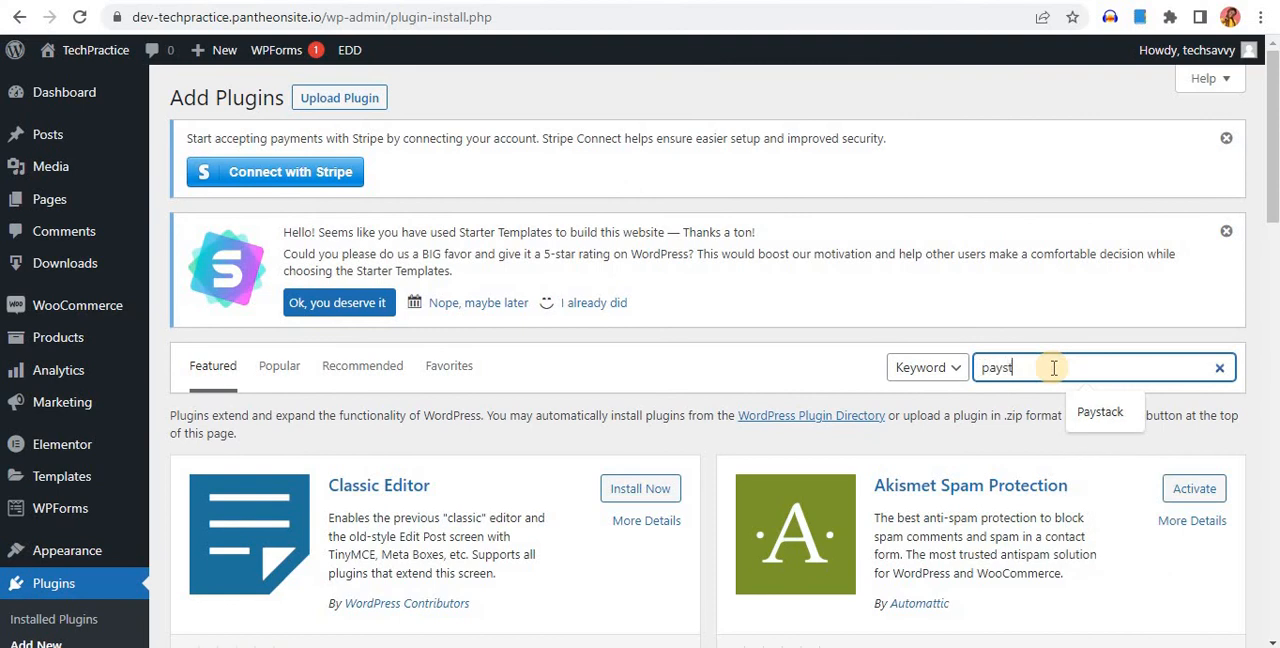
text(ack)
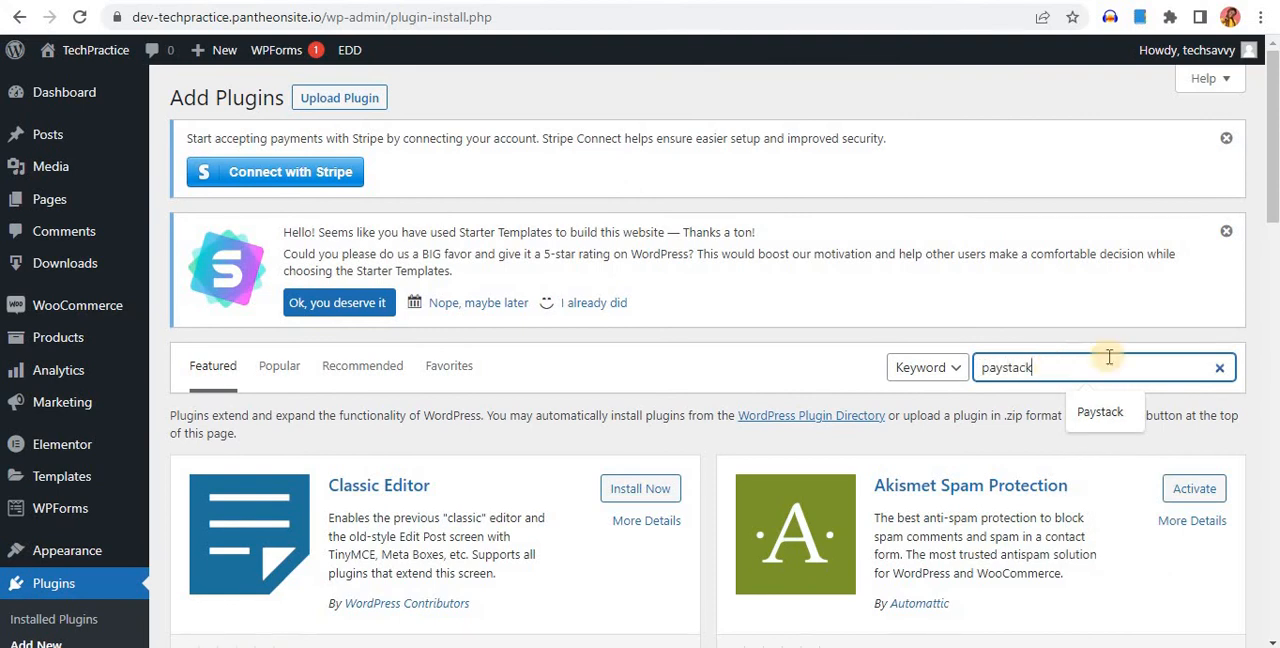
click(1085, 412)
Install and activate the Paystack WooCommerce Payment Gateway plugin from the search results
scroll(840, 402, down, 1)
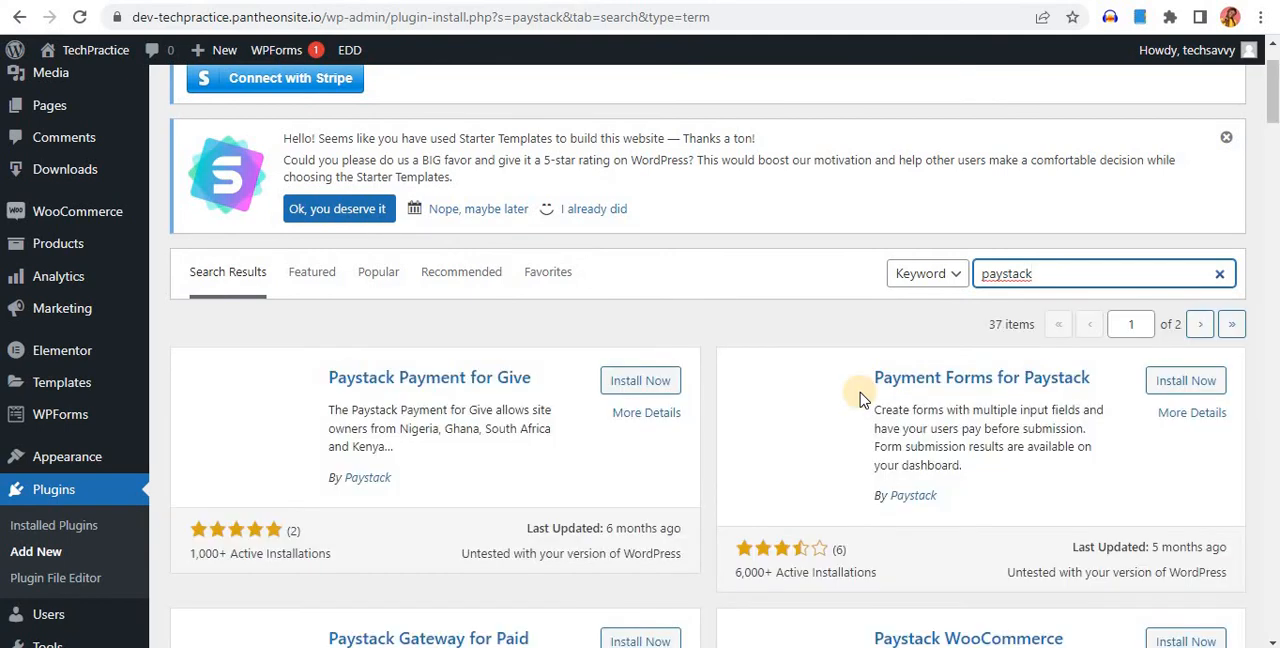
scroll(586, 400, down, 2)
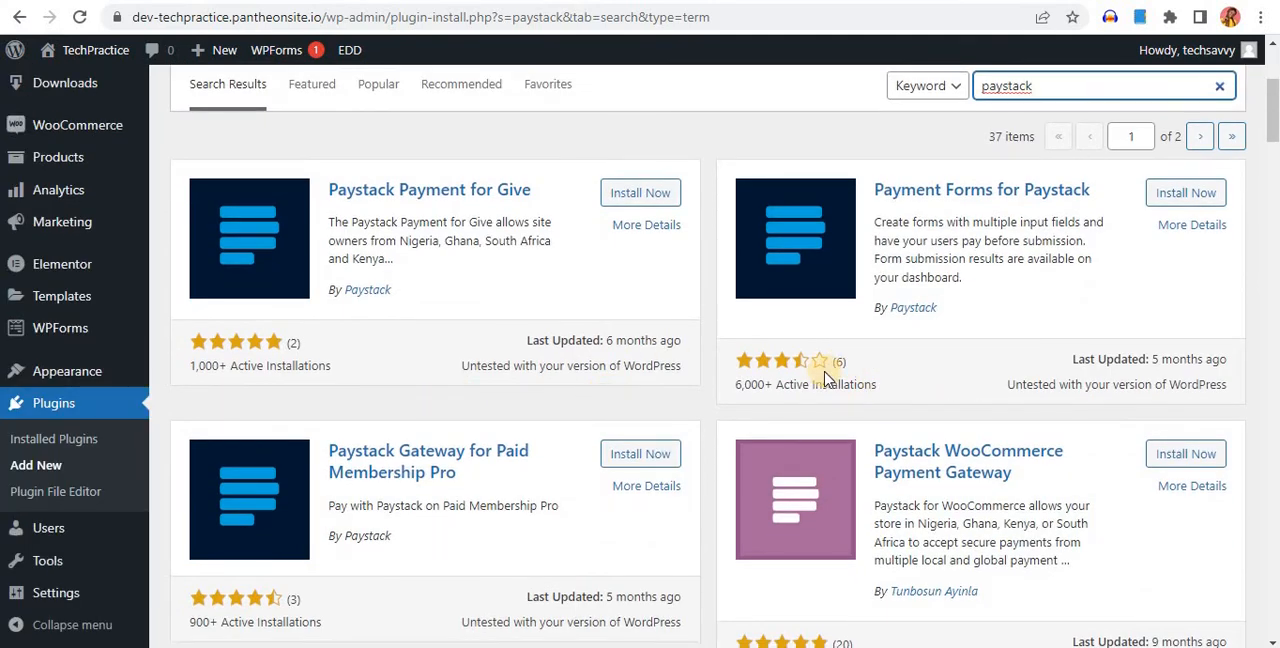
scroll(826, 378, down, 5)
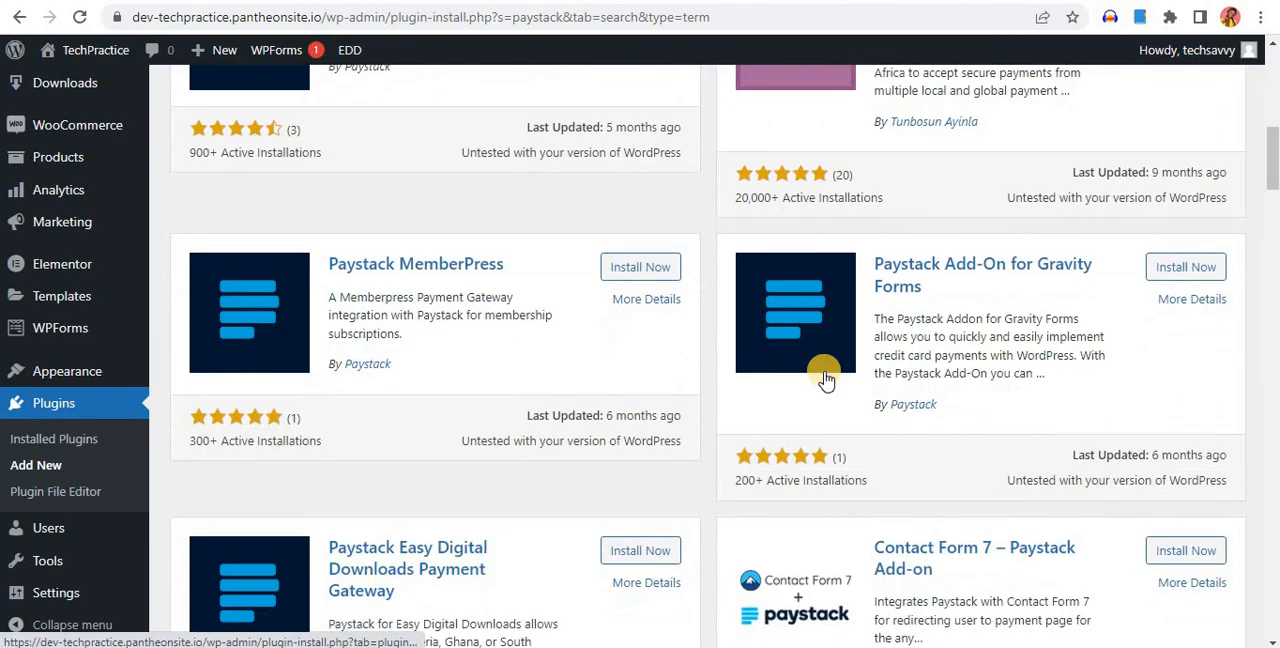
scroll(826, 378, up, 6)
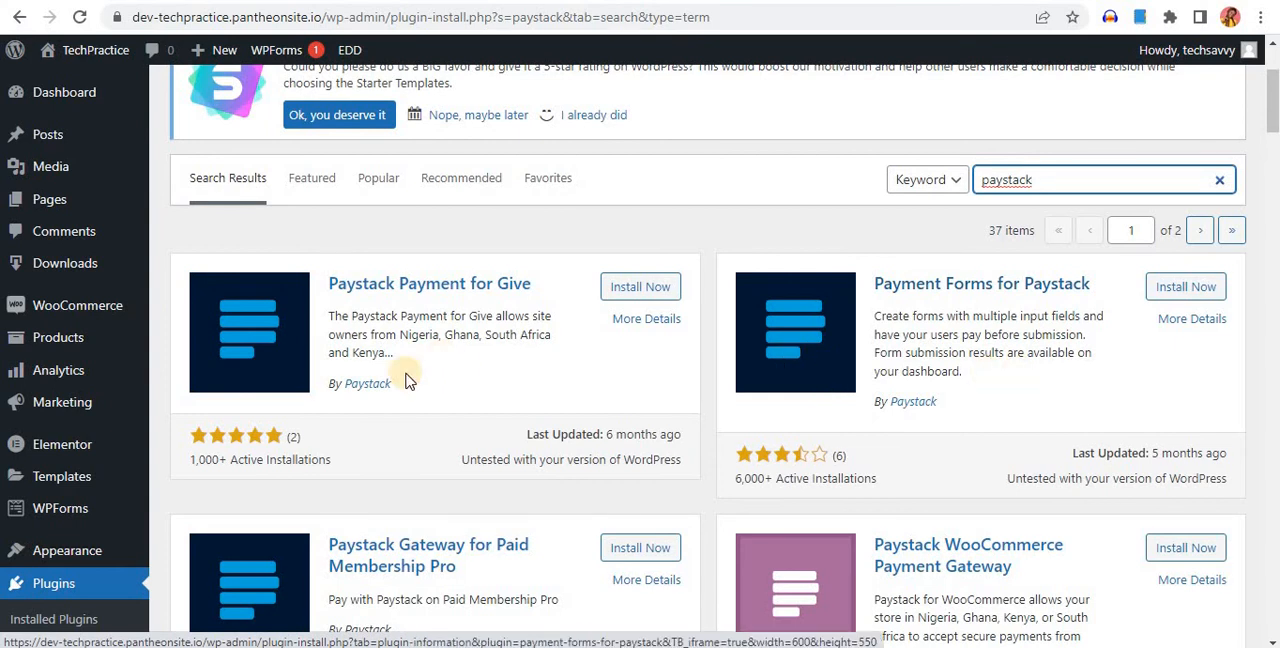
scroll(410, 375, down, 3)
scroll(566, 257, up, 2)
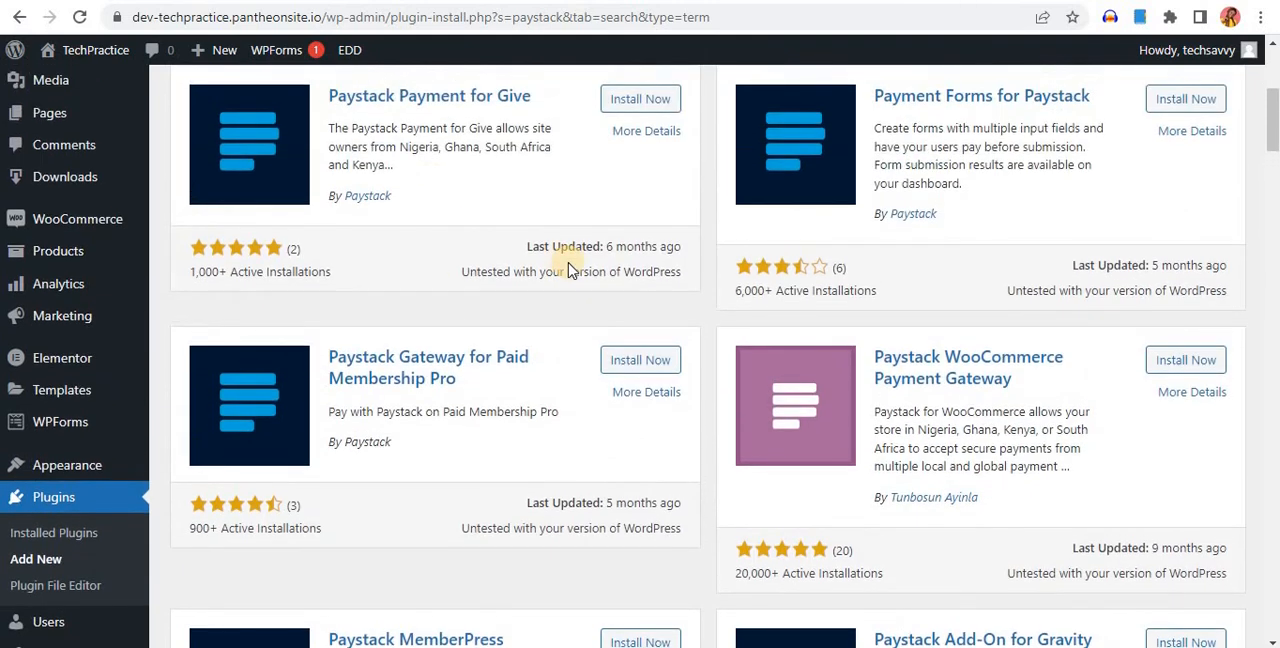
scroll(580, 289, down, 3)
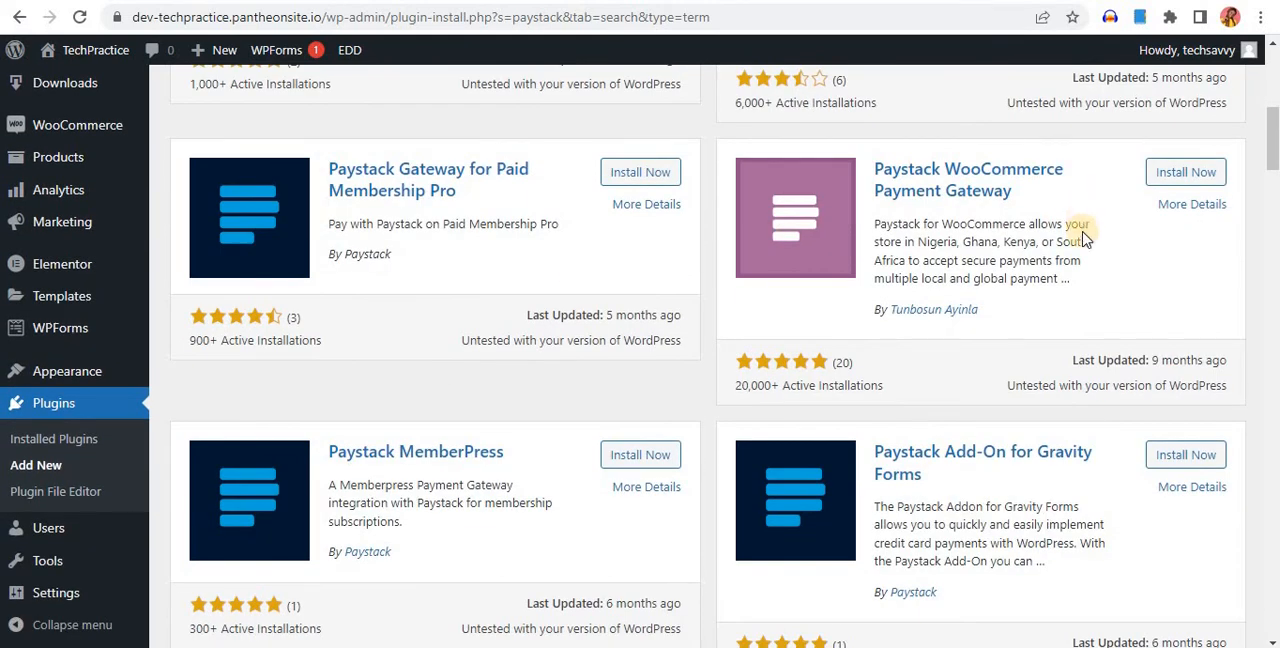
click(1175, 175)
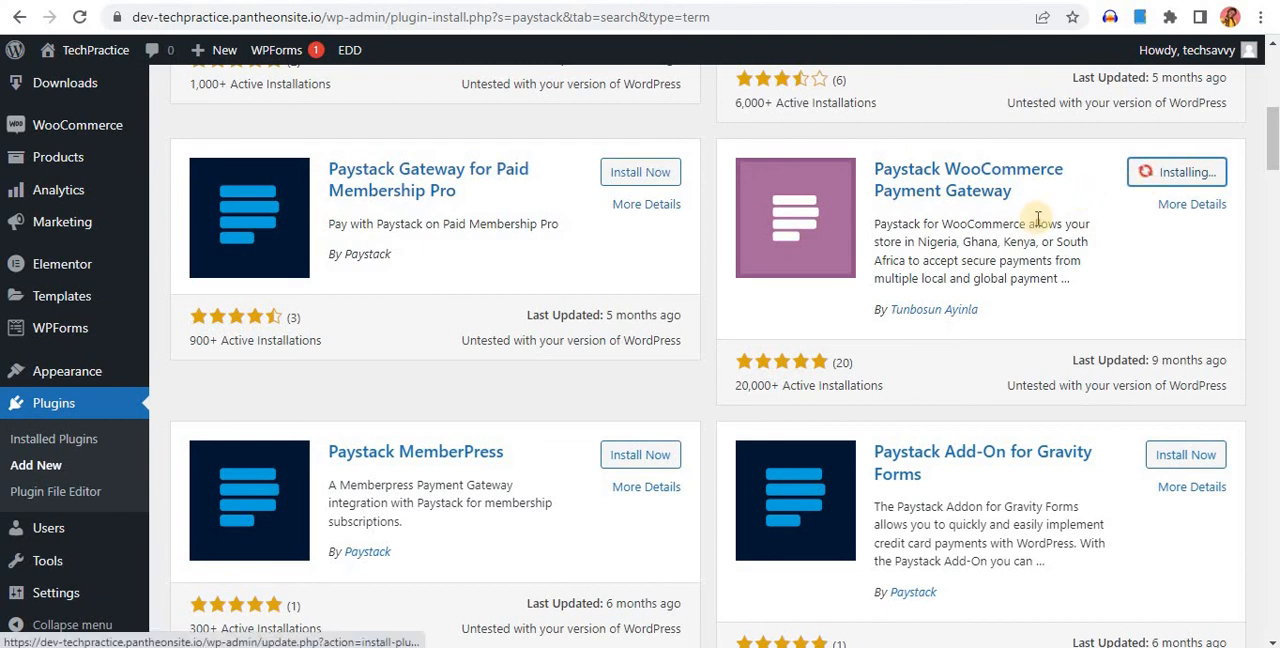
click(1183, 178)
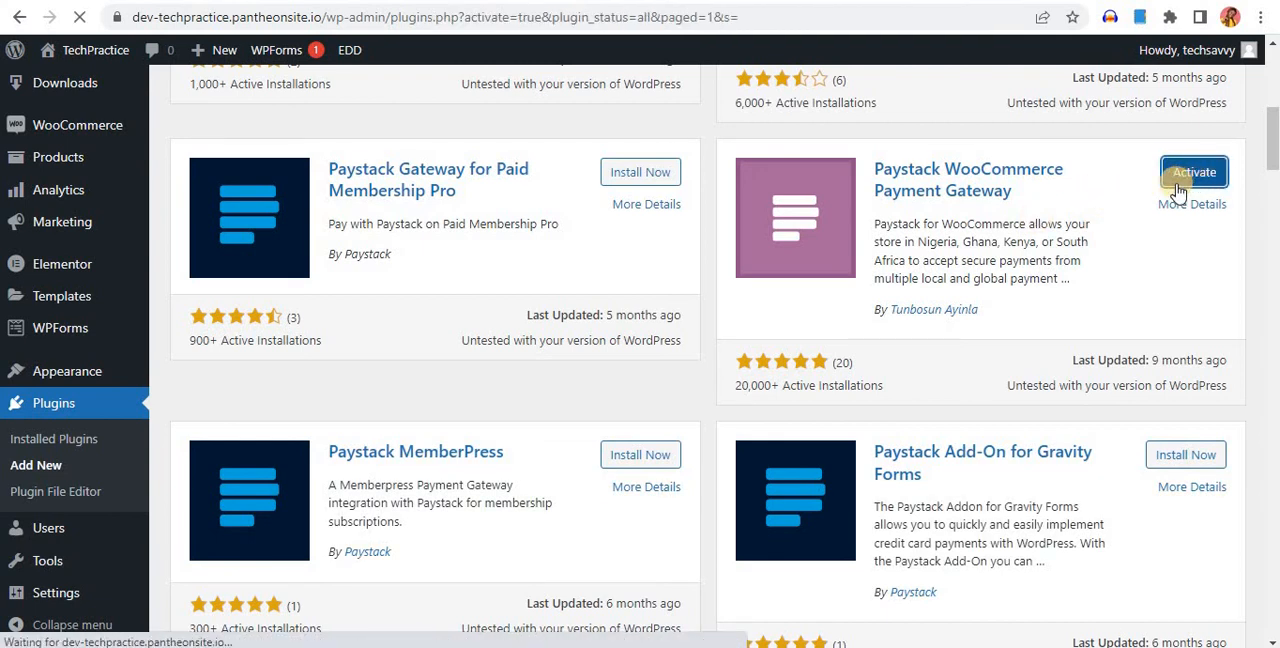
scroll(717, 357, down, 4)
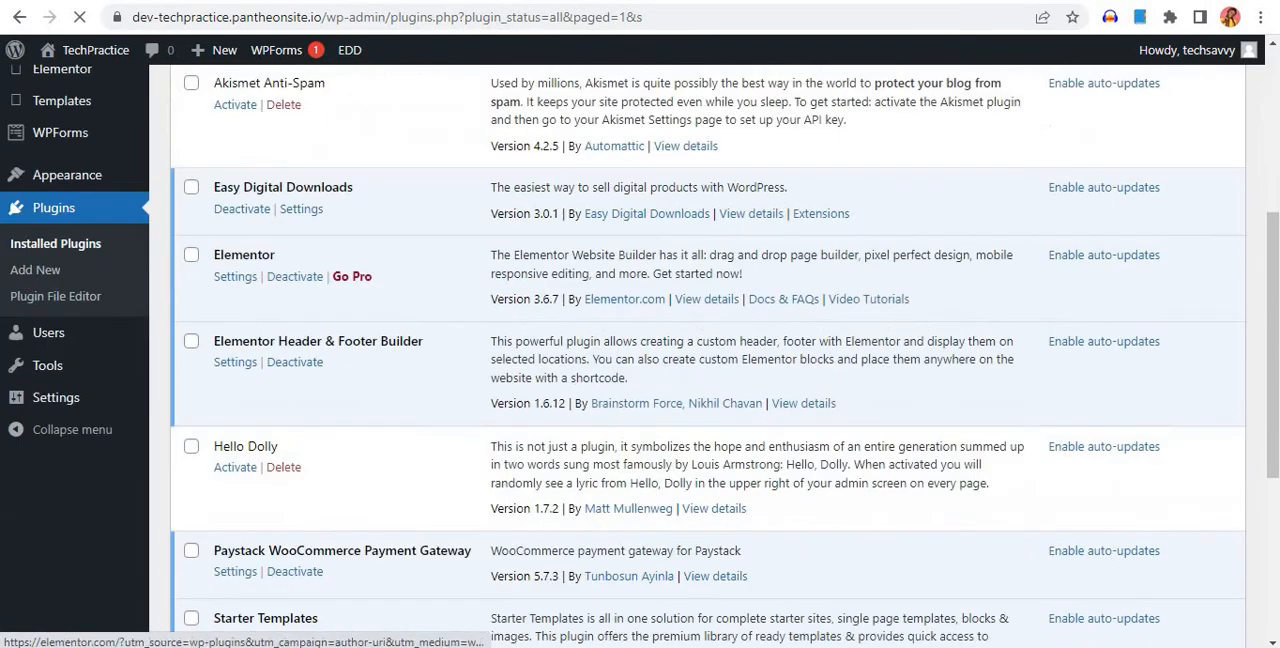
Open the Paystack configuration from the payment methods in the WooCommerce settings
scroll(85, 255, up, 2)
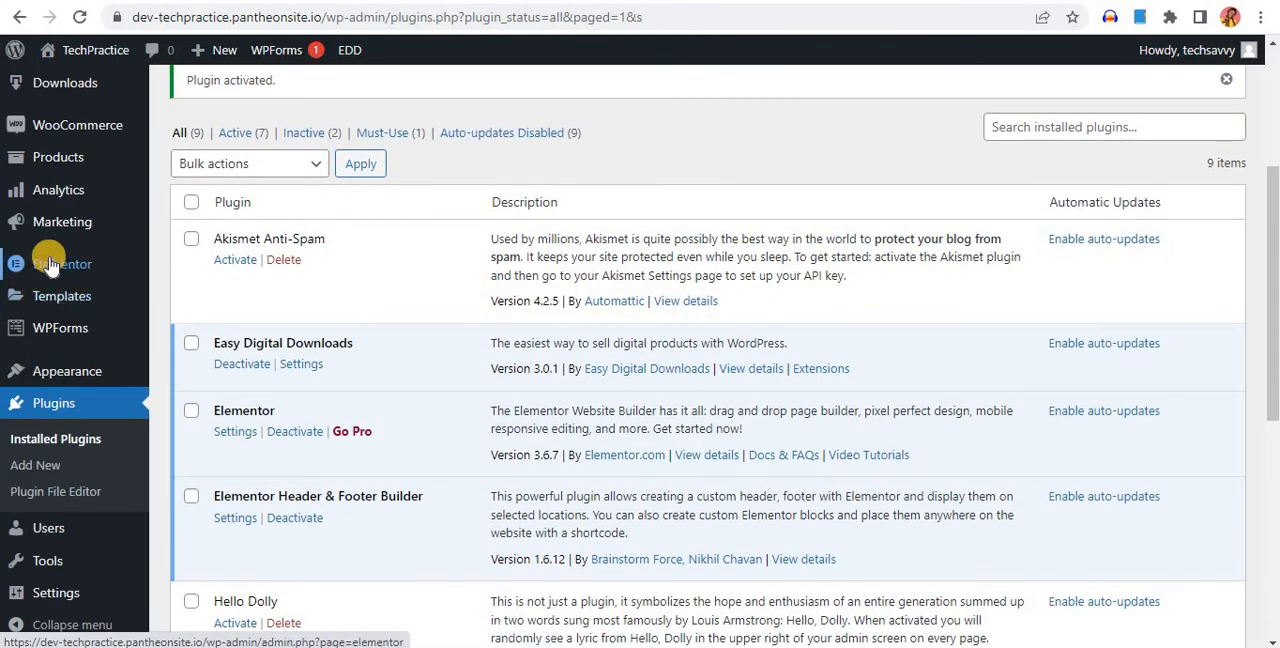
scroll(51, 270, up, 2)
mouse_move(75, 318)
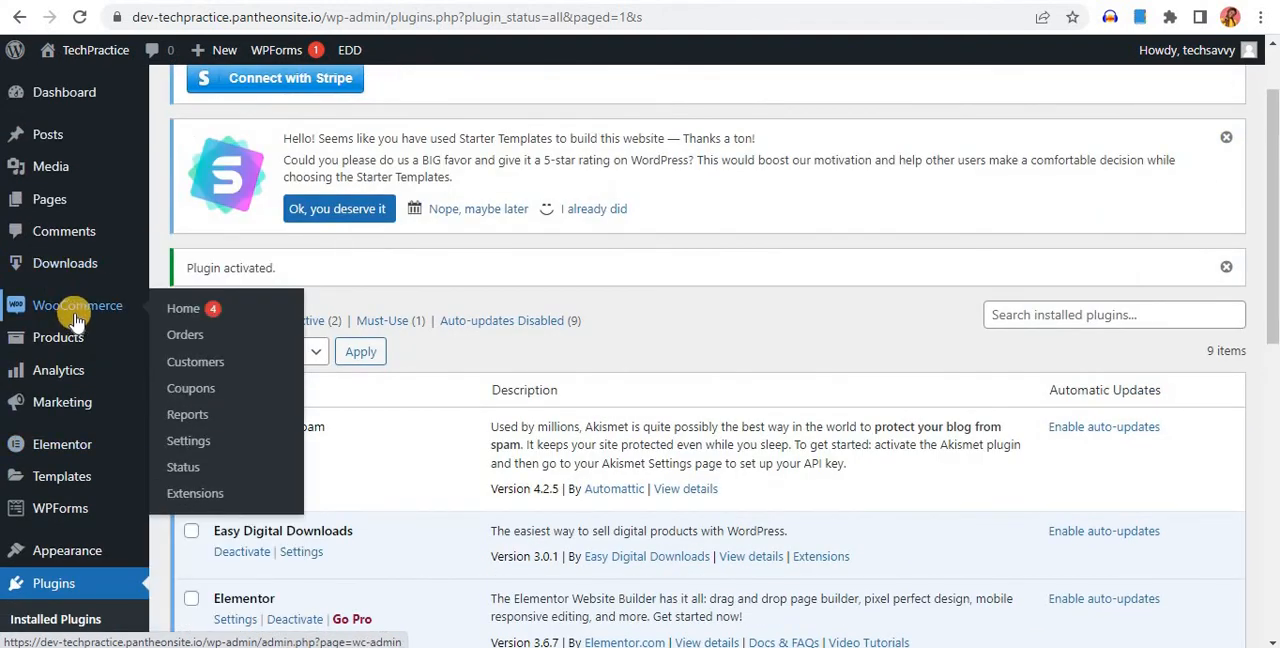
click(181, 443)
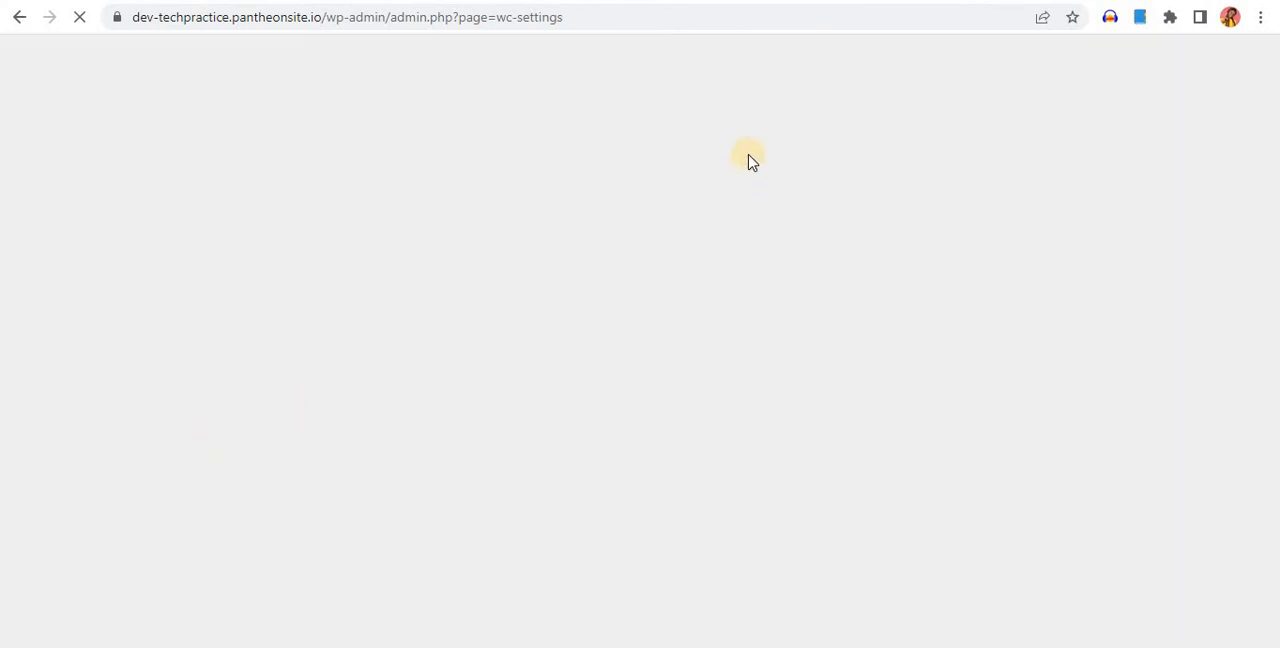
click(457, 190)
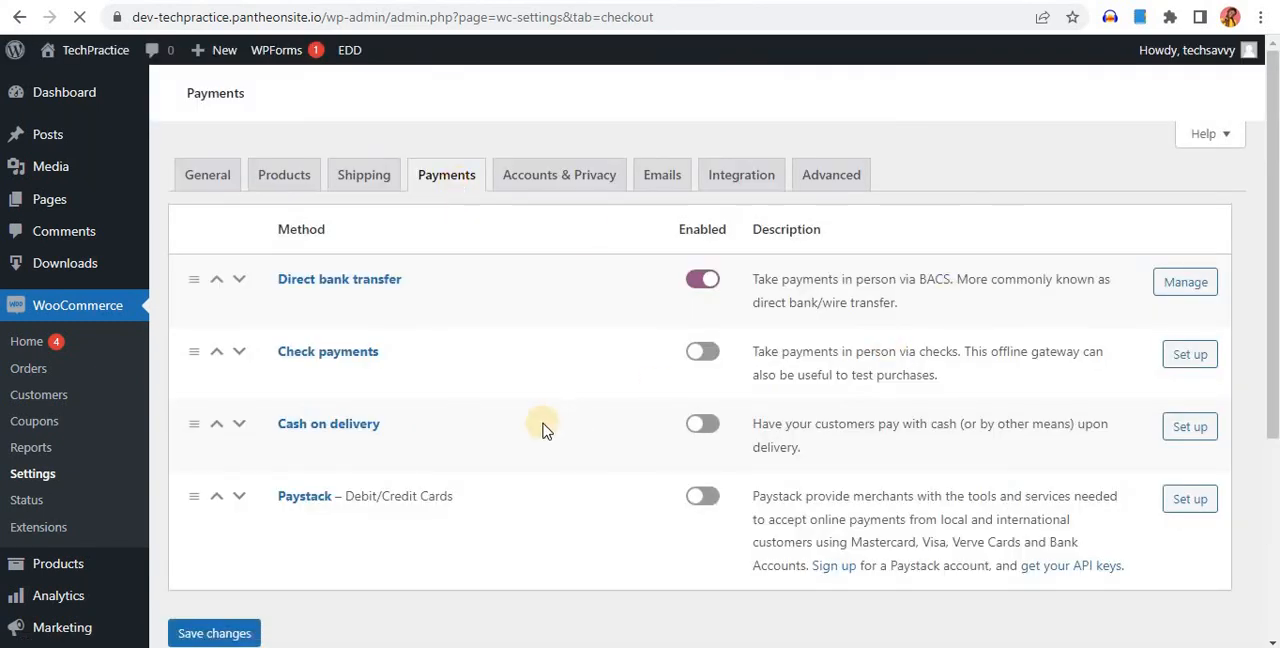
click(716, 497)
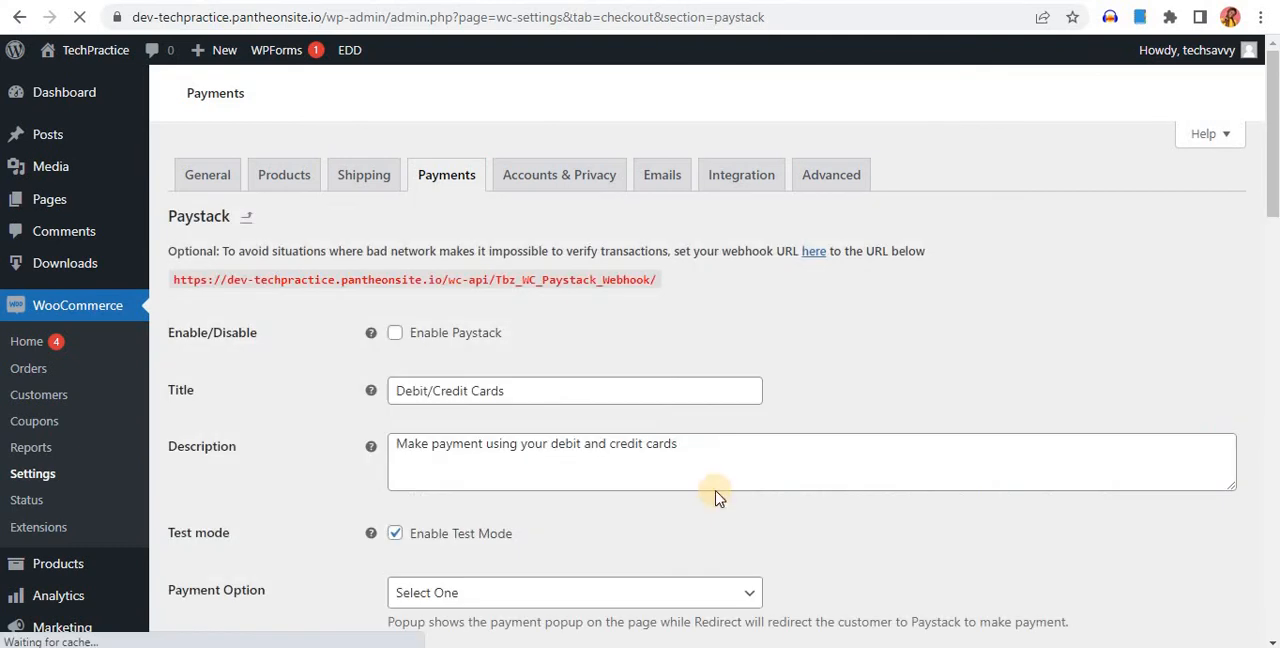
Enable Paystack as a payment method and turn off its test mode
scroll(714, 484, down, 2)
scroll(716, 484, up, 2)
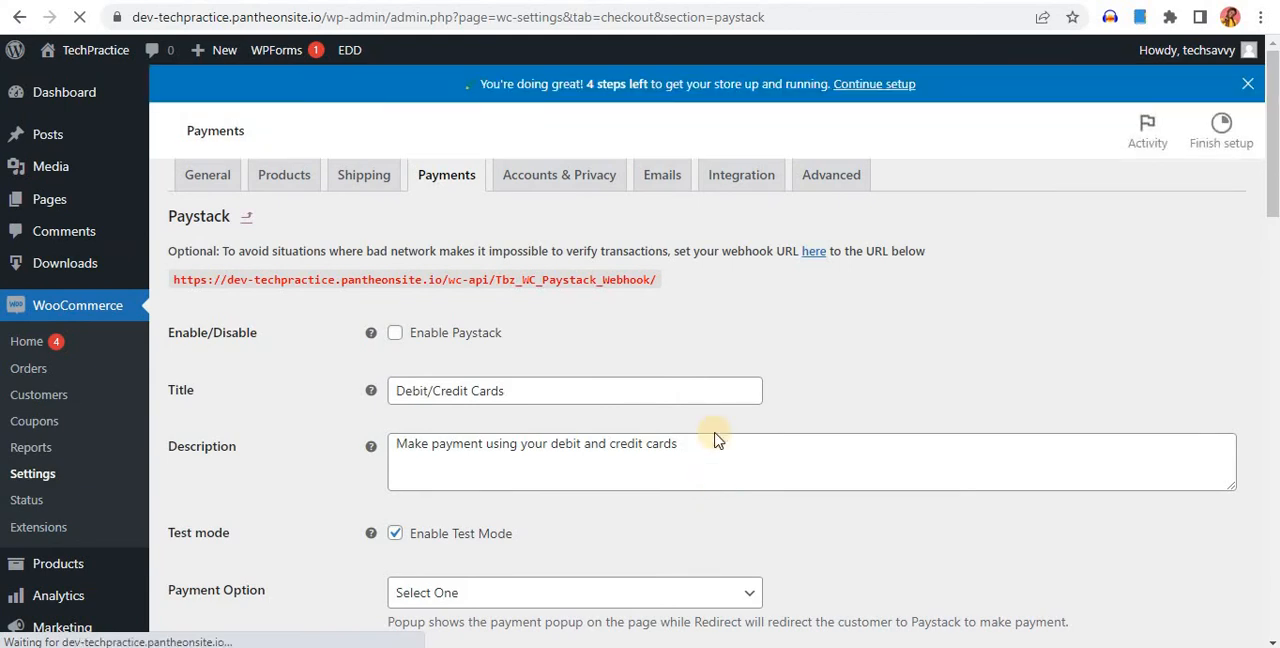
scroll(760, 340, down, 3)
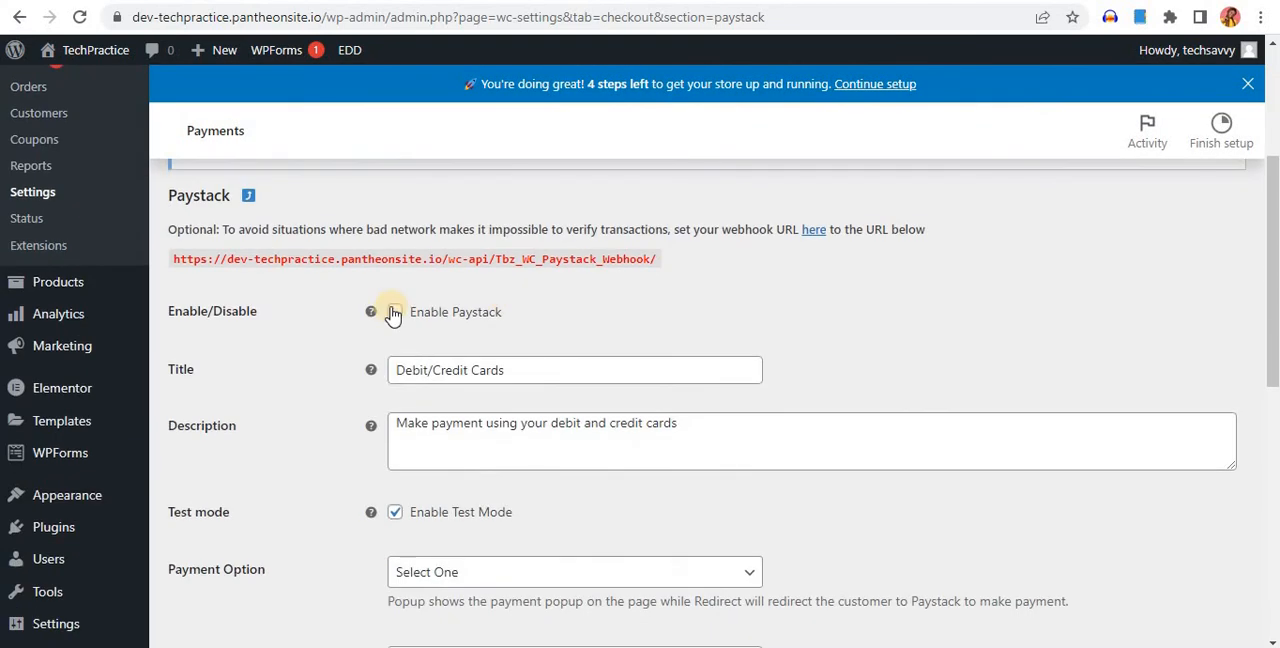
click(393, 313)
scroll(452, 336, down, 2)
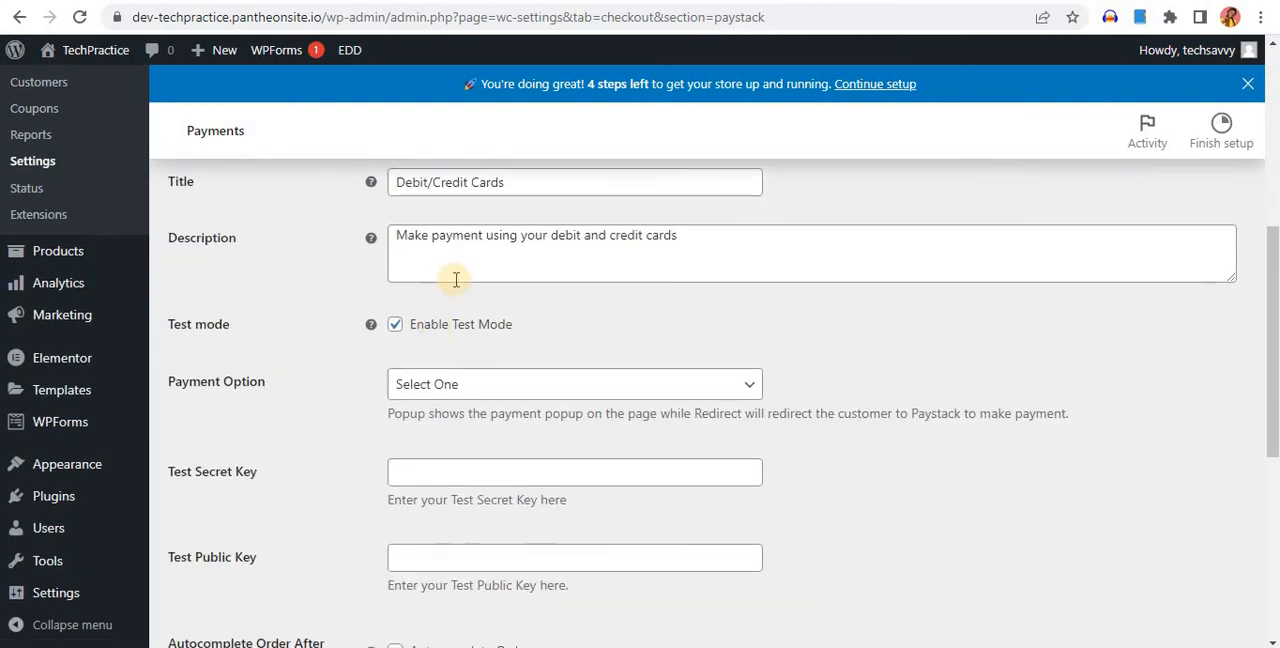
click(395, 325)
click(396, 326)
click(396, 326)
scroll(520, 322, up, 2)
scroll(437, 343, down, 1)
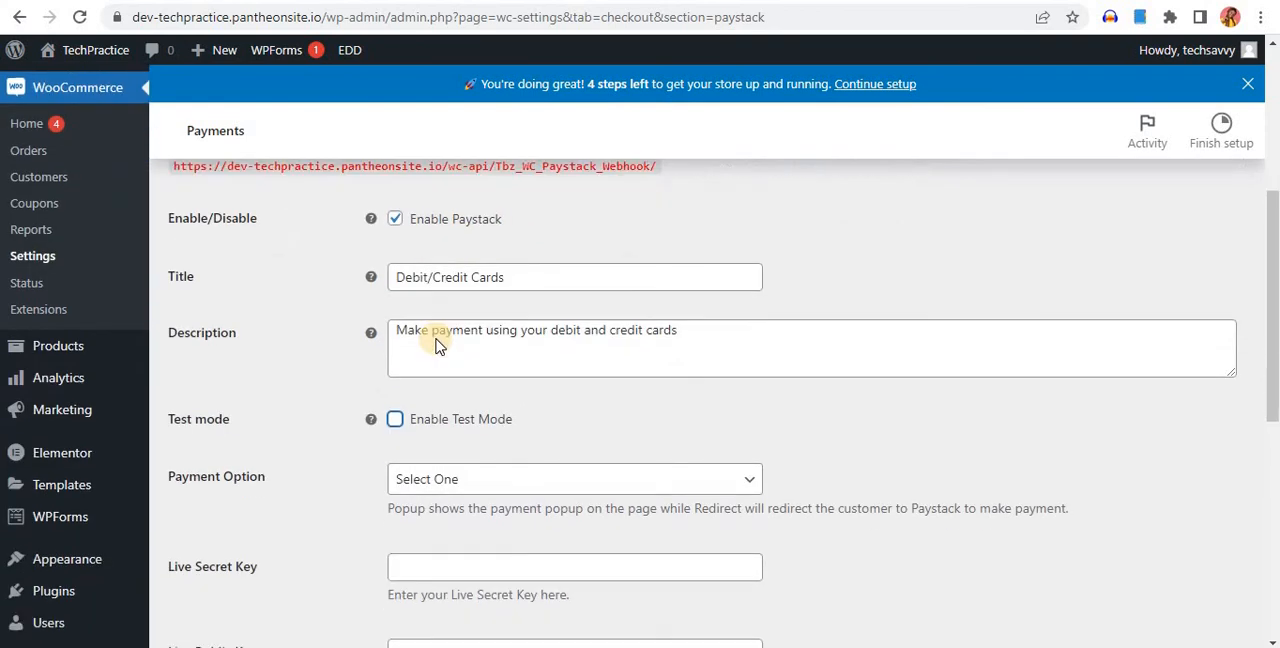
Set the Paystack payment option to Popup
scroll(437, 343, down, 4)
scroll(232, 300, up, 2)
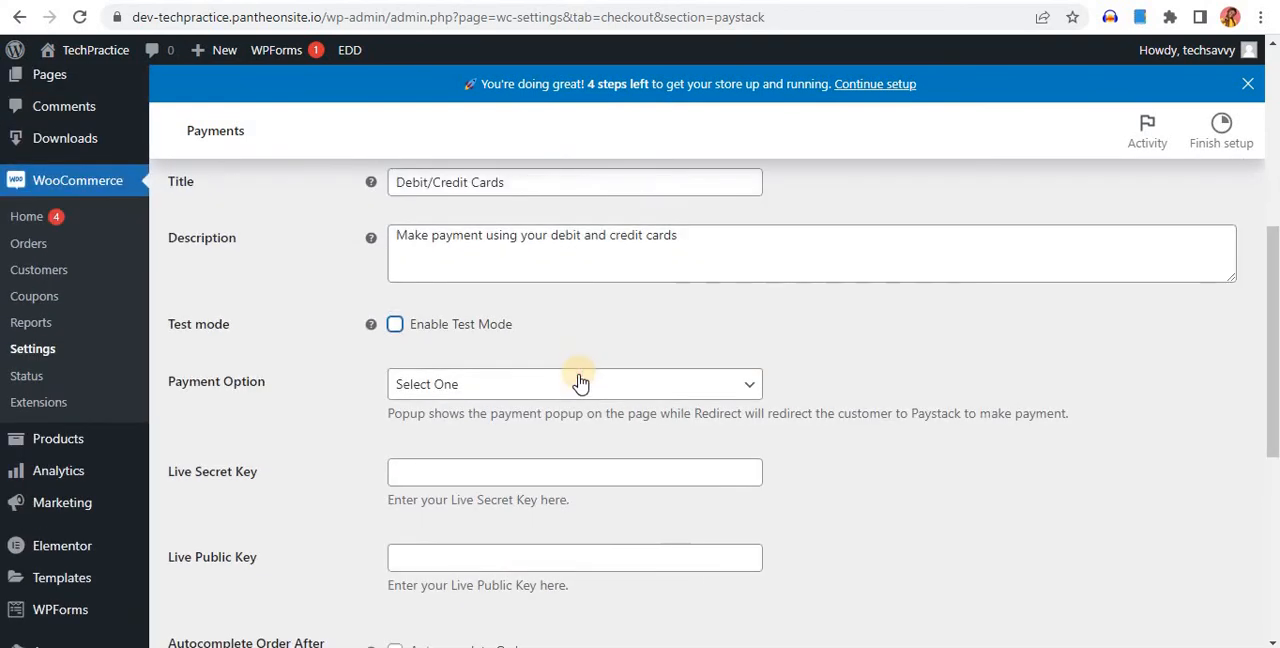
click(580, 383)
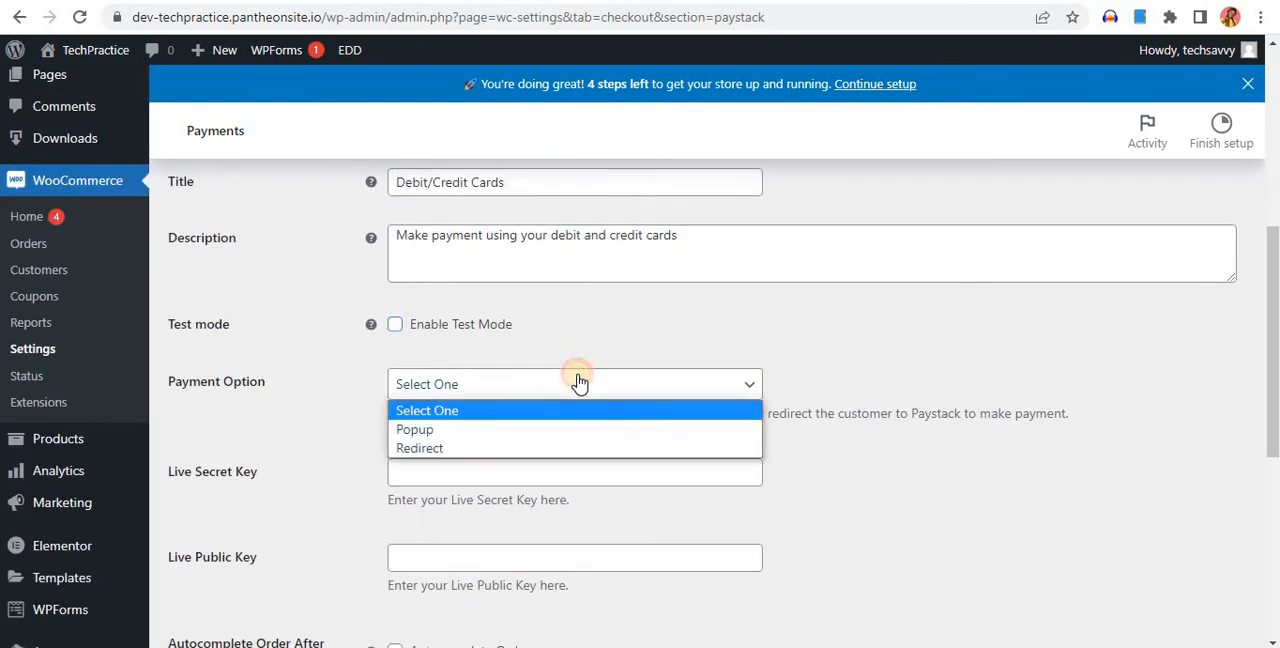
click(430, 430)
Switch to the Paystack dashboard and open its API Keys & Webhooks settings
scroll(437, 425, down, 4)
scroll(226, 312, up, 2)
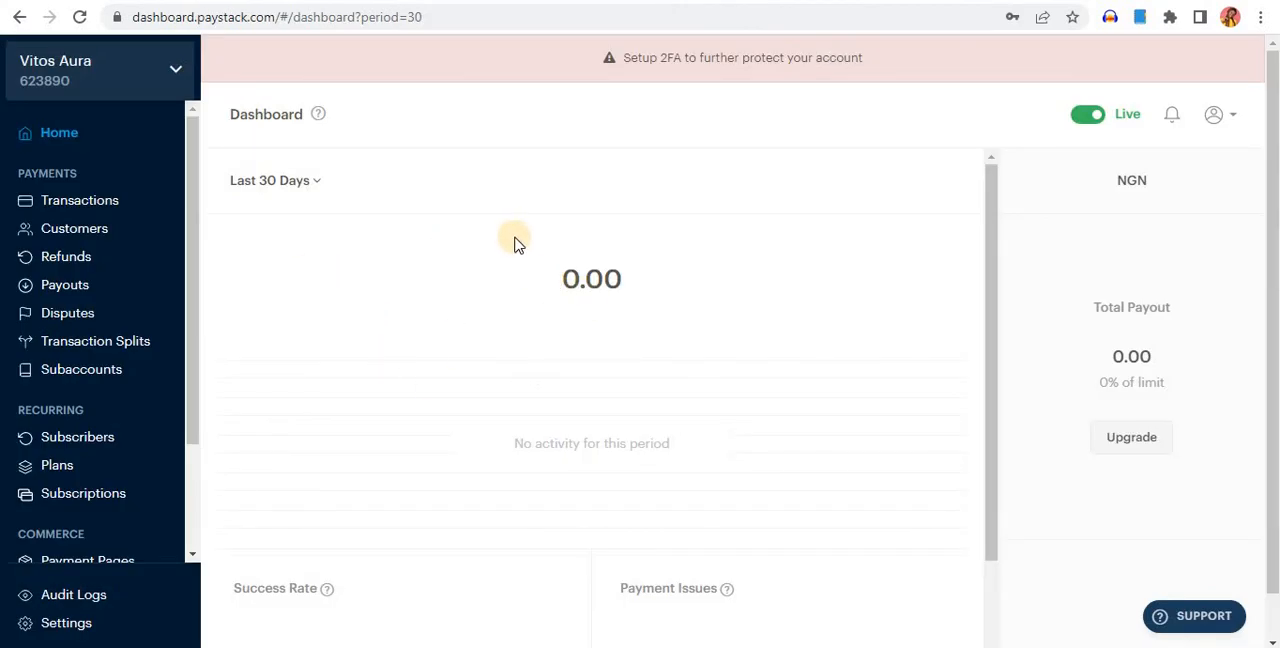
scroll(143, 466, down, 3)
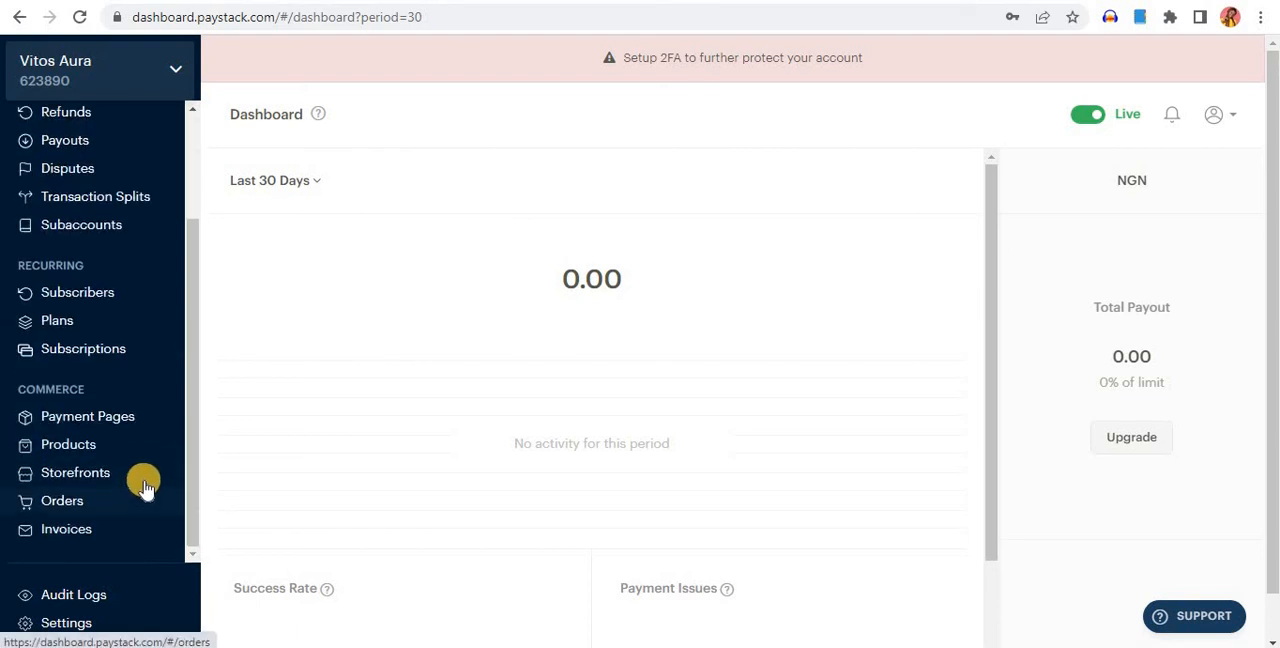
click(78, 626)
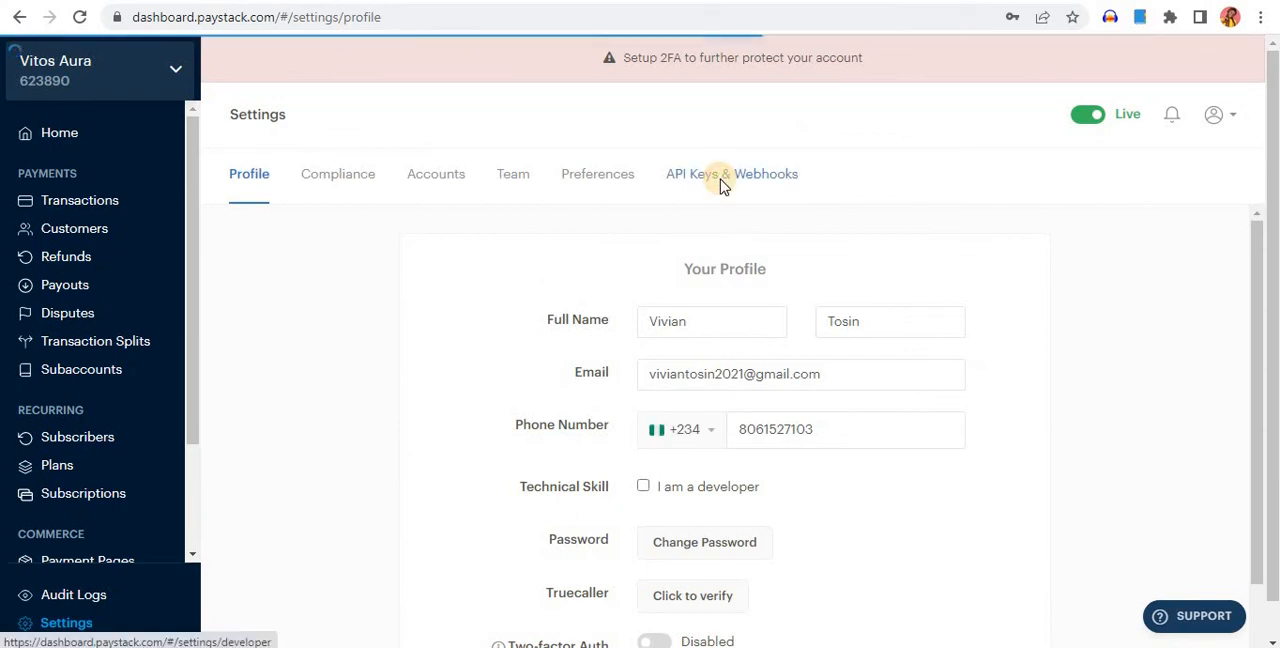
click(724, 180)
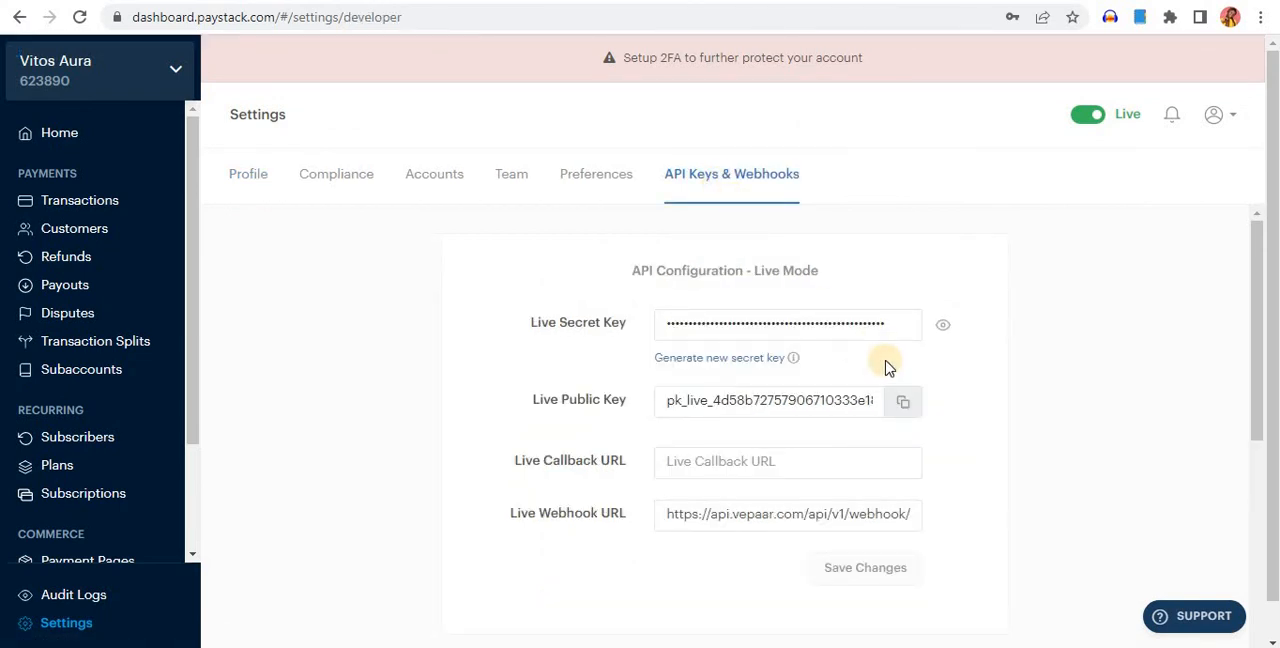
Reveal the live secret key in the live-mode API configuration by entering the account password
scroll(885, 368, down, 1)
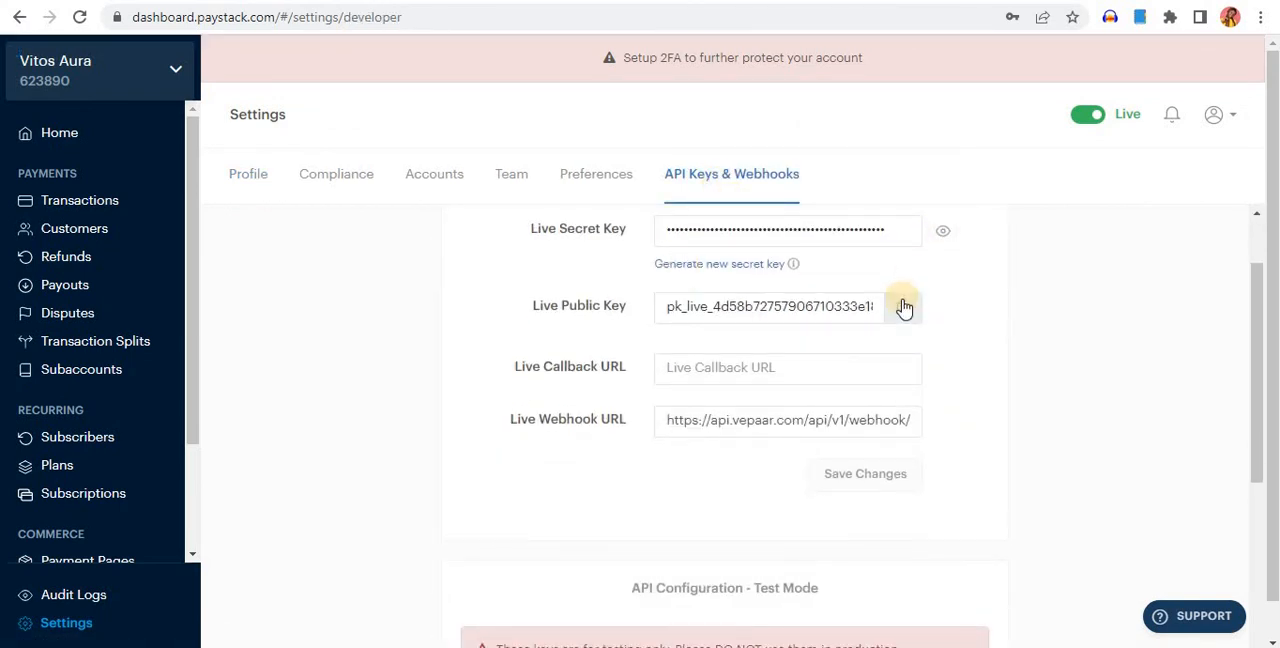
click(945, 235)
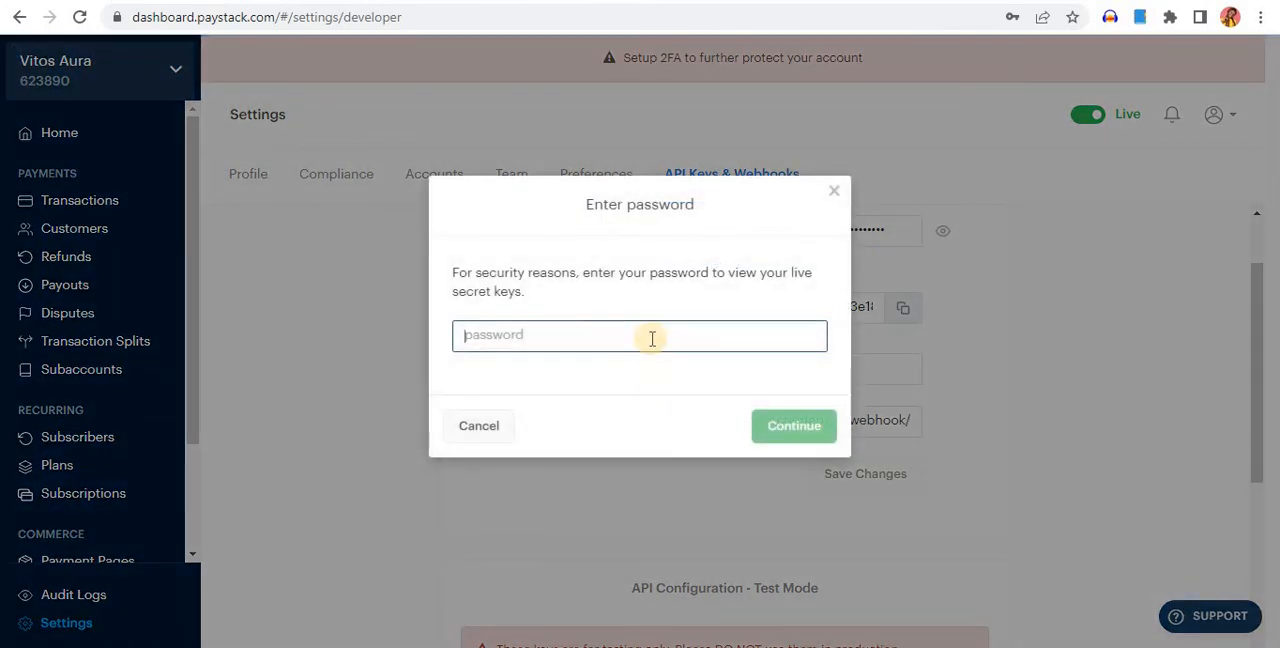
click(652, 338)
click(860, 362)
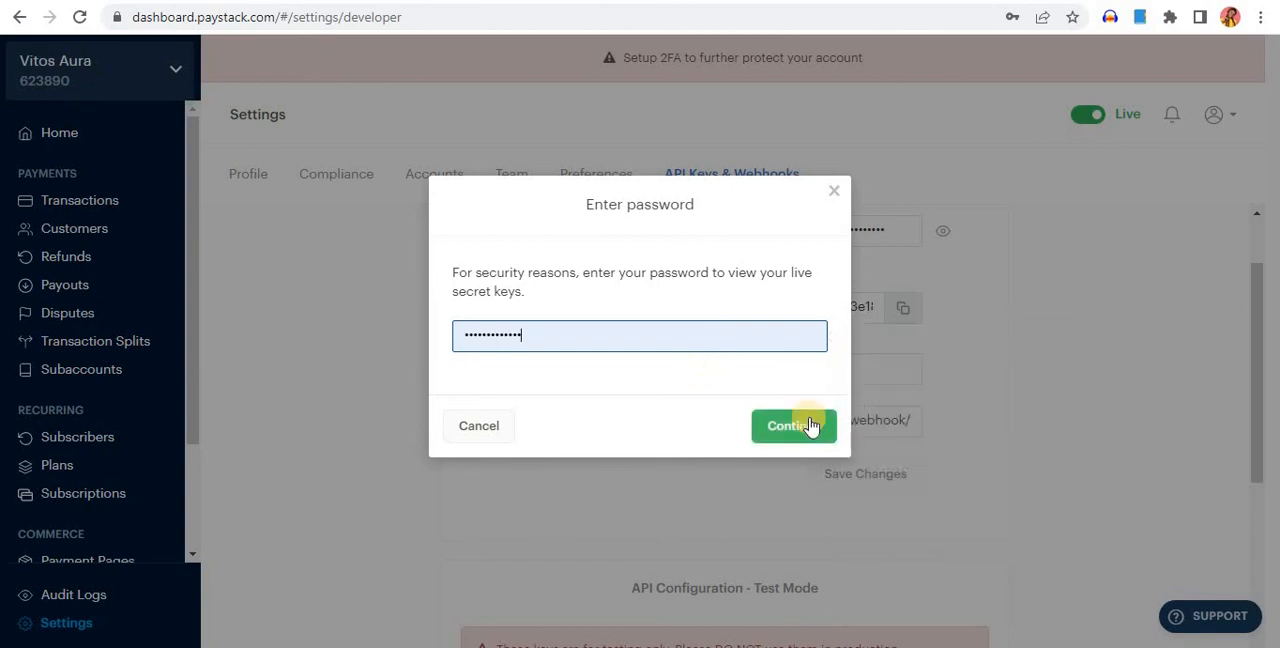
click(810, 426)
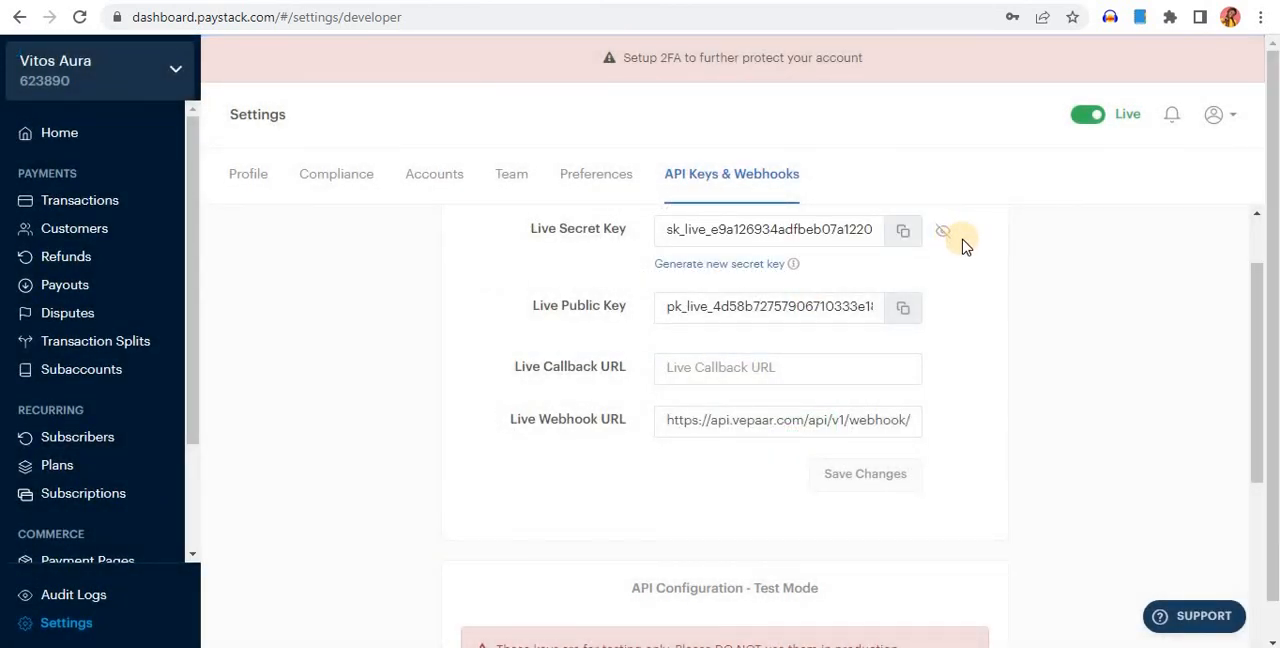
Copy the live secret key from Paystack and paste it into the Live Secret Key setting of the WooCommerce Paystack configuration
click(903, 234)
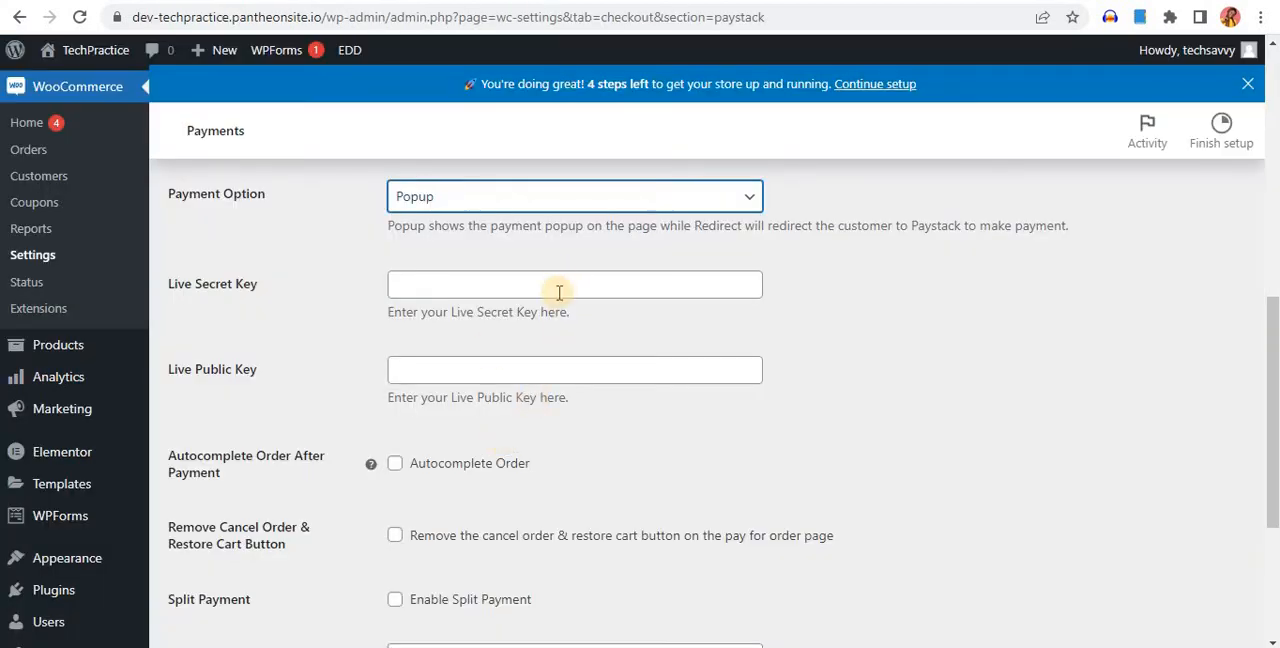
click(559, 291)
key(ctrl+v)
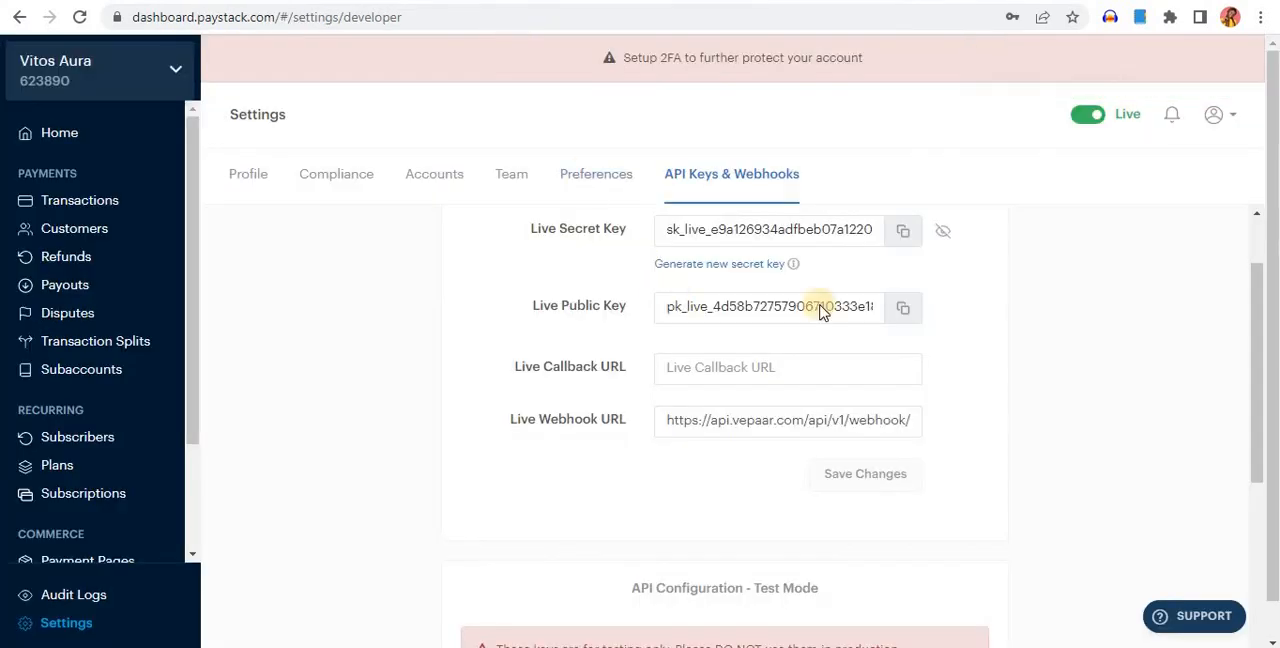
Copy the live public key from Paystack into the WooCommerce Live Public Key setting and save the payment configuration
click(903, 309)
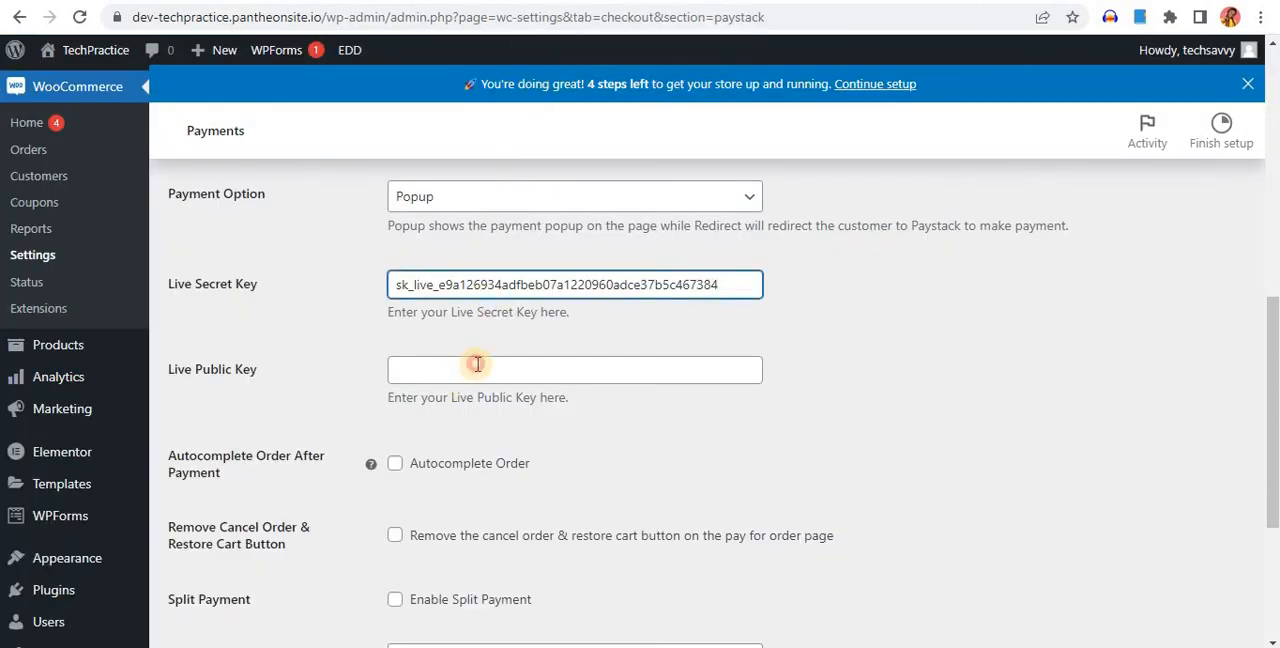
click(478, 368)
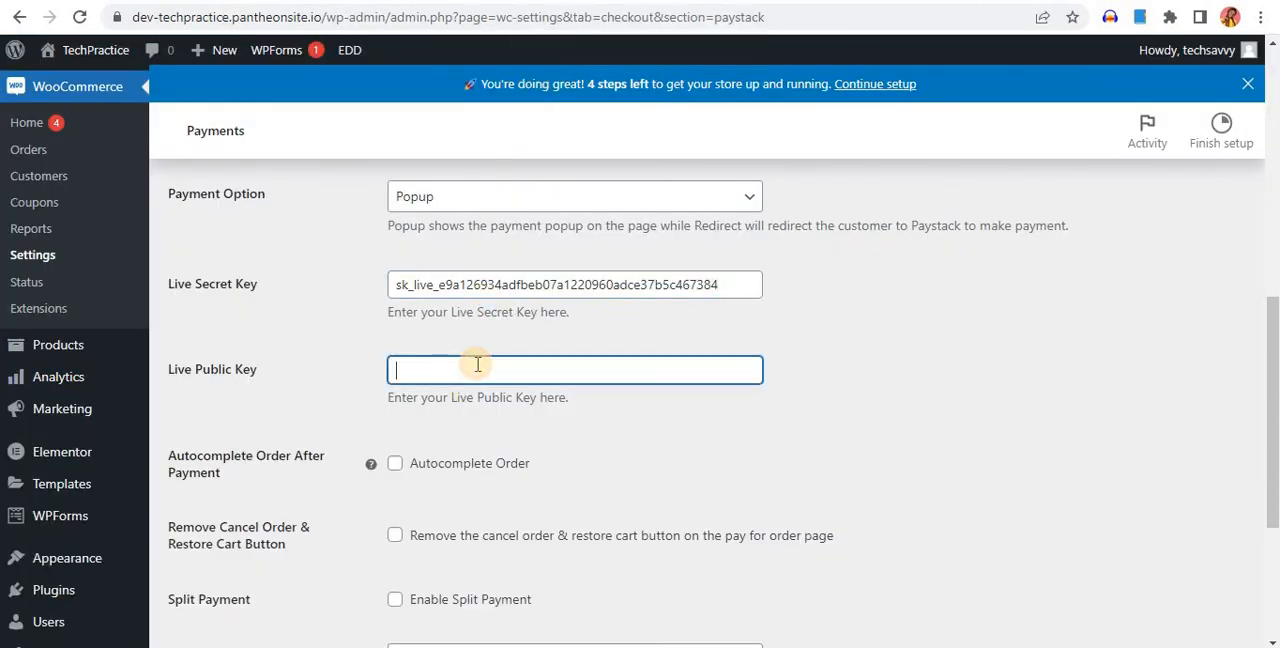
key(ctrl+v)
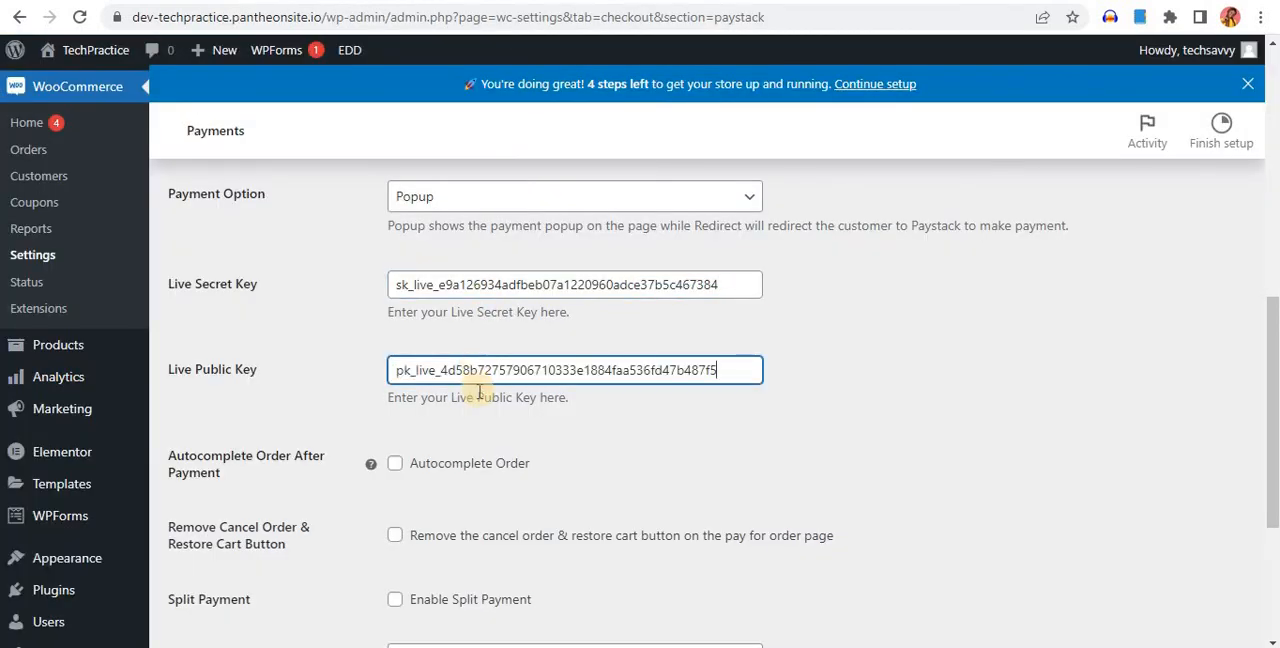
click(630, 430)
scroll(630, 430, down, 3)
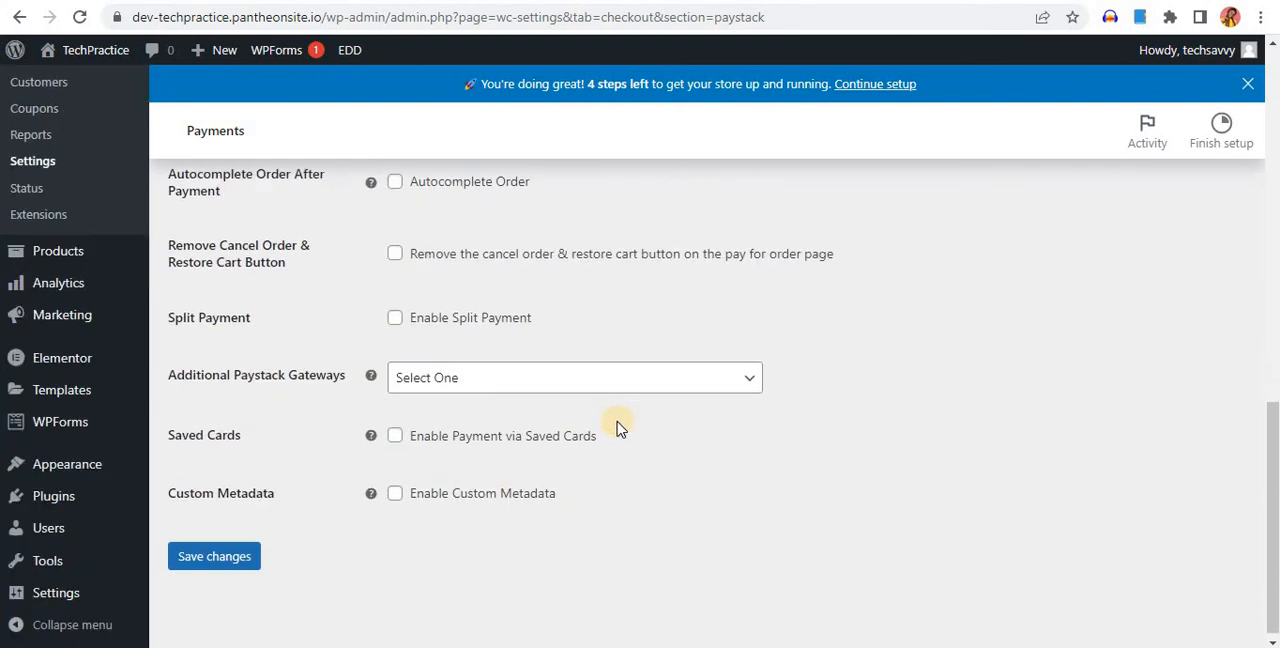
click(234, 572)
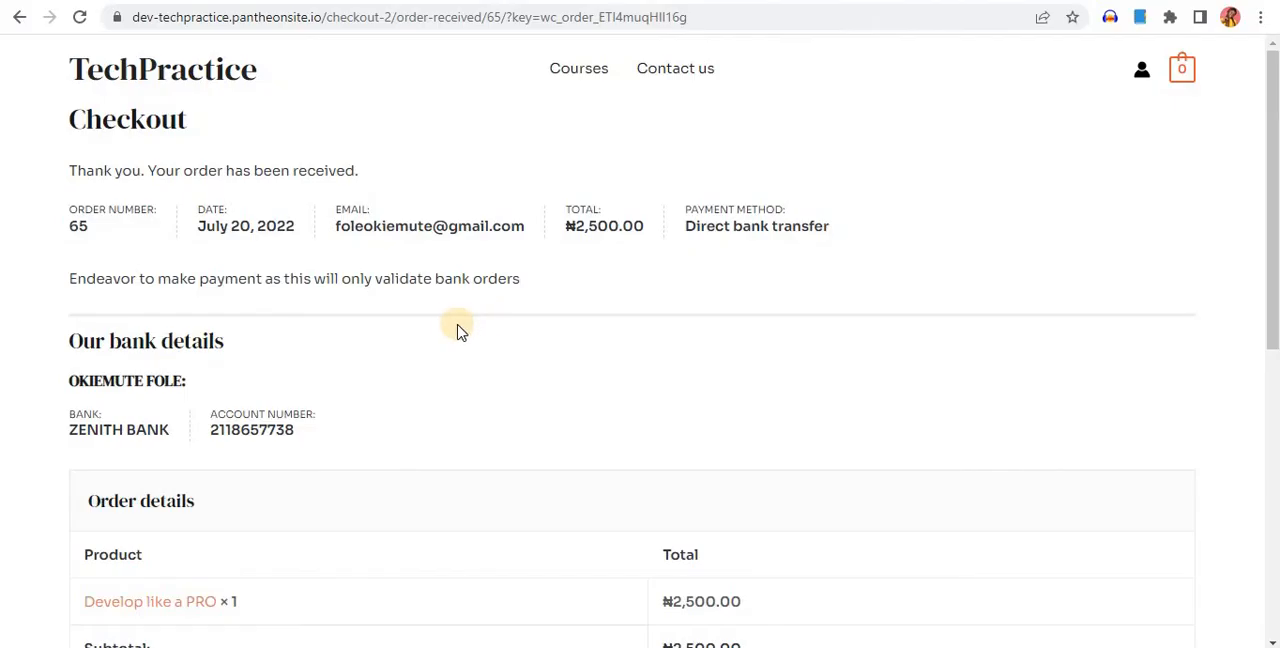
Return to the TechPractice shop and add the "Get more Youtube subscribers" course to the cart
click(19, 17)
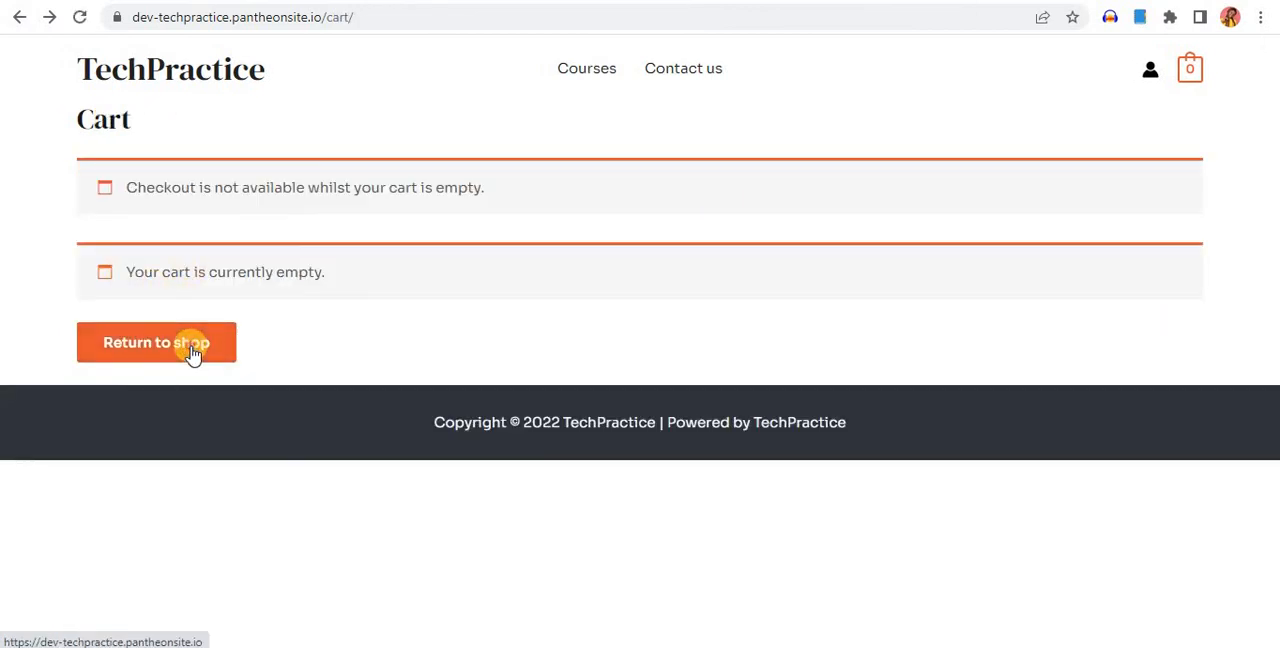
click(128, 366)
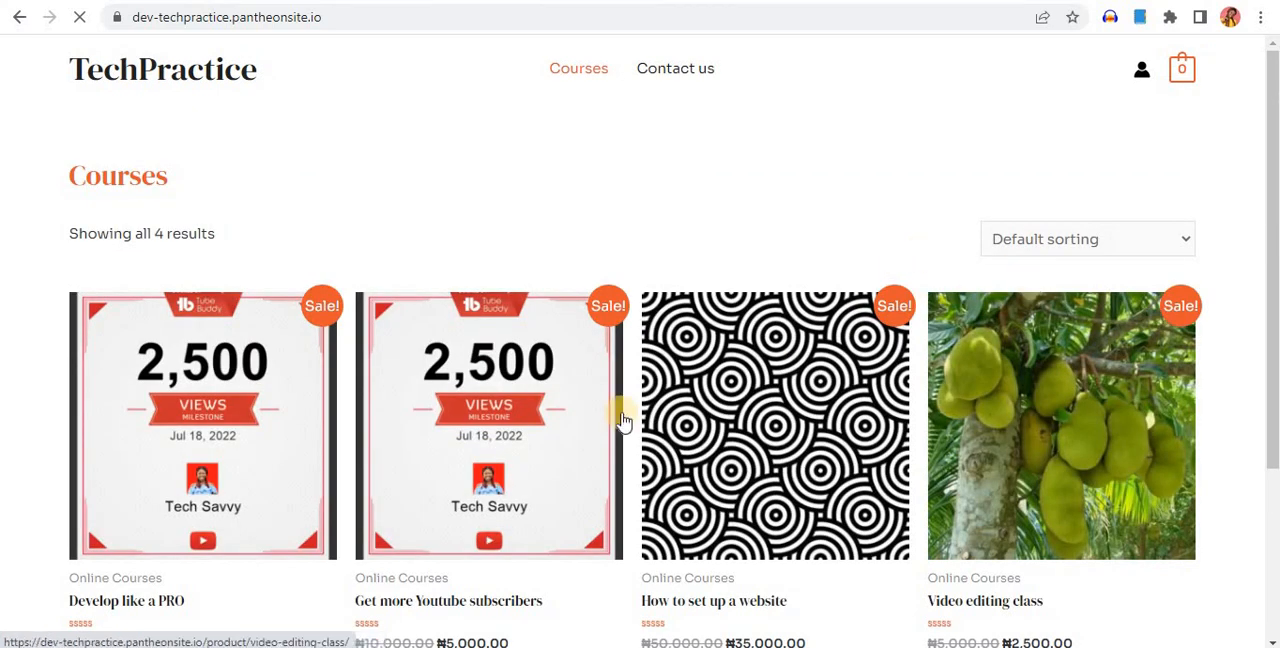
scroll(508, 365, down, 3)
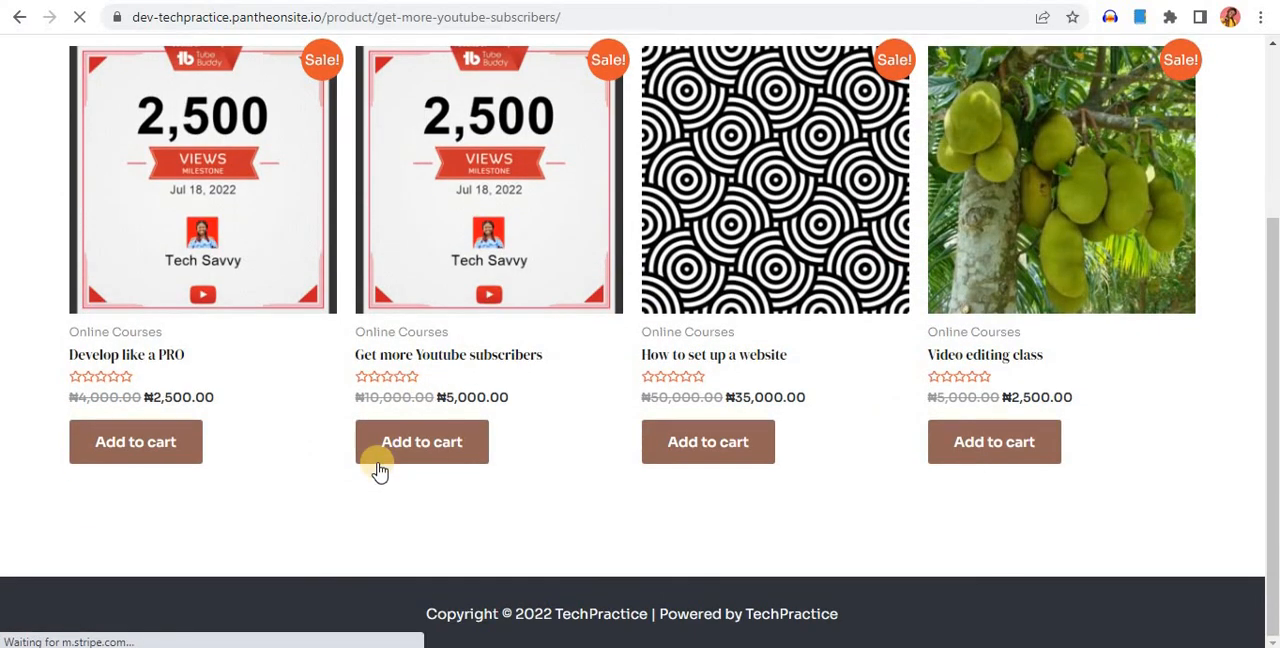
click(437, 443)
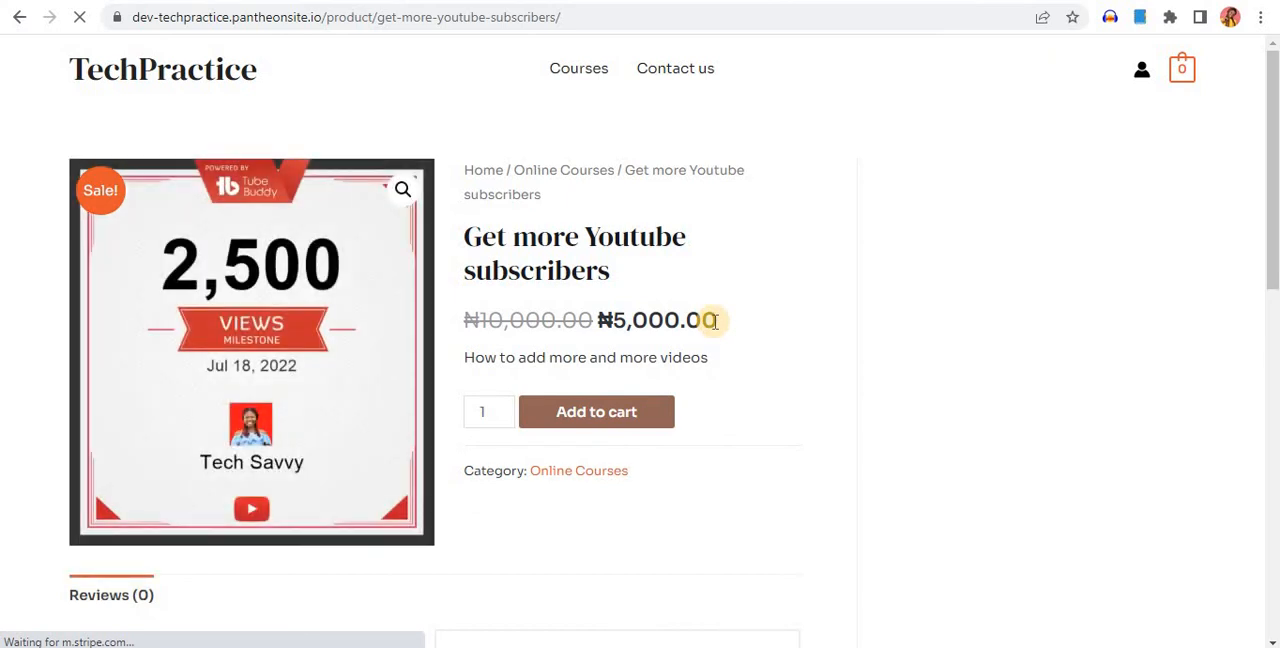
click(594, 433)
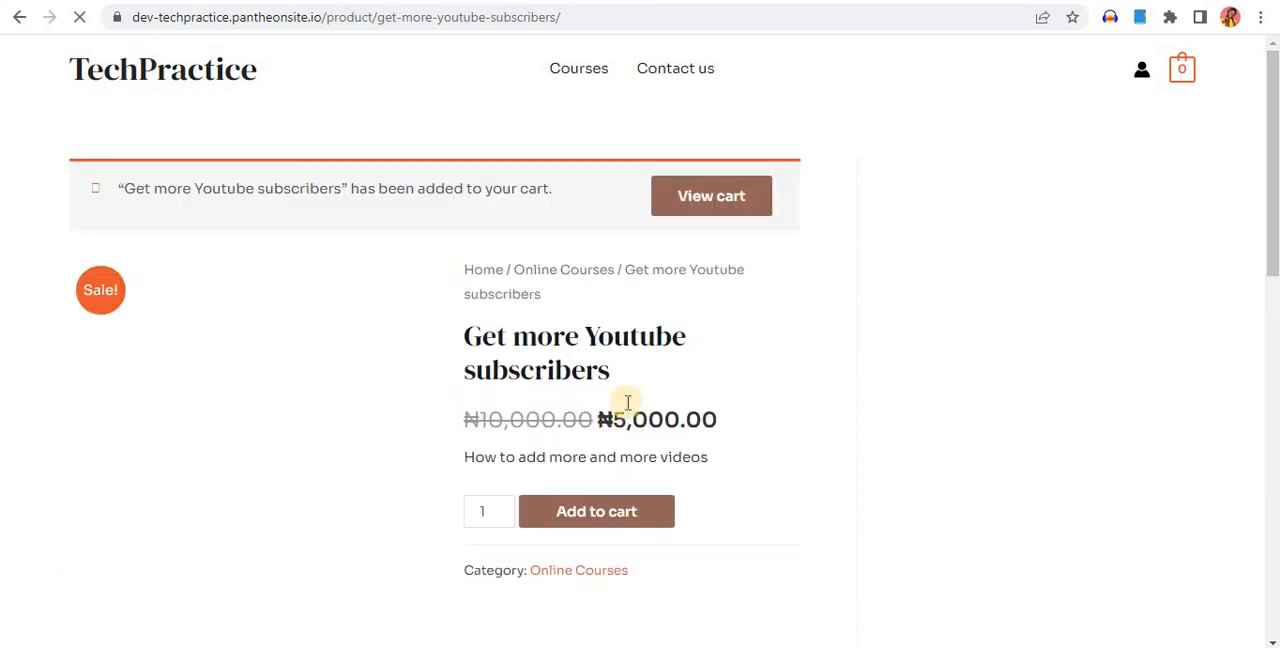
View the cart with the "Get more Youtube subscribers" course and proceed to checkout
scroll(637, 408, down, 1)
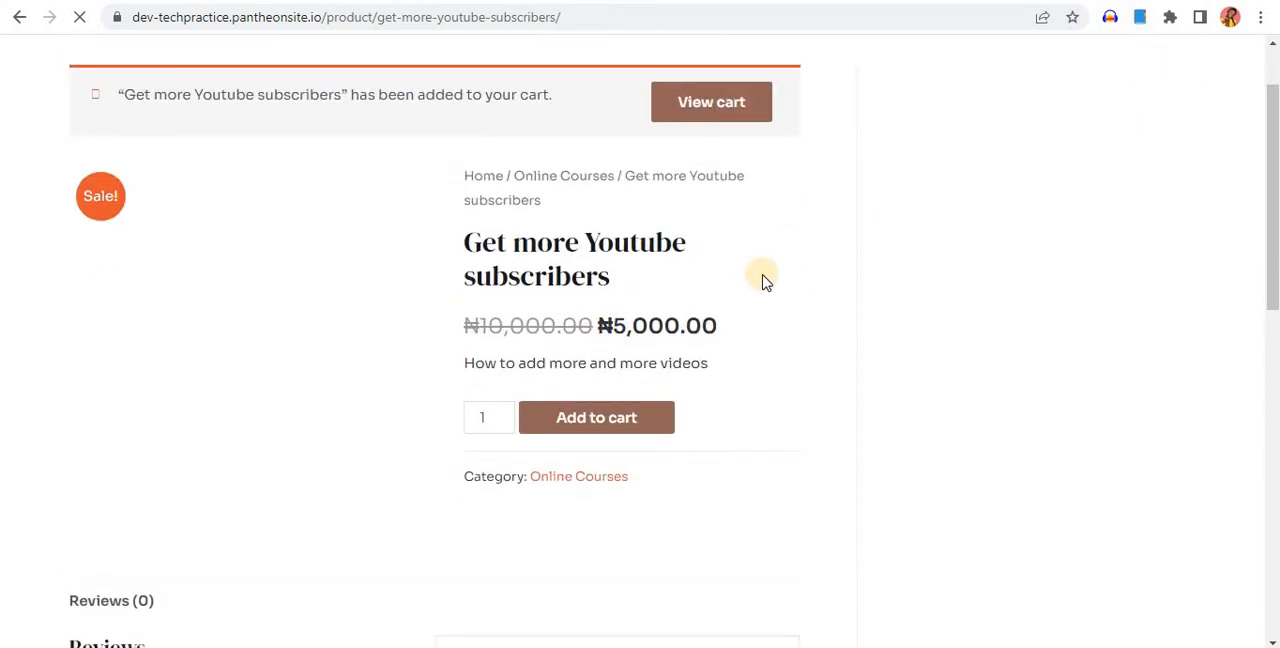
click(711, 104)
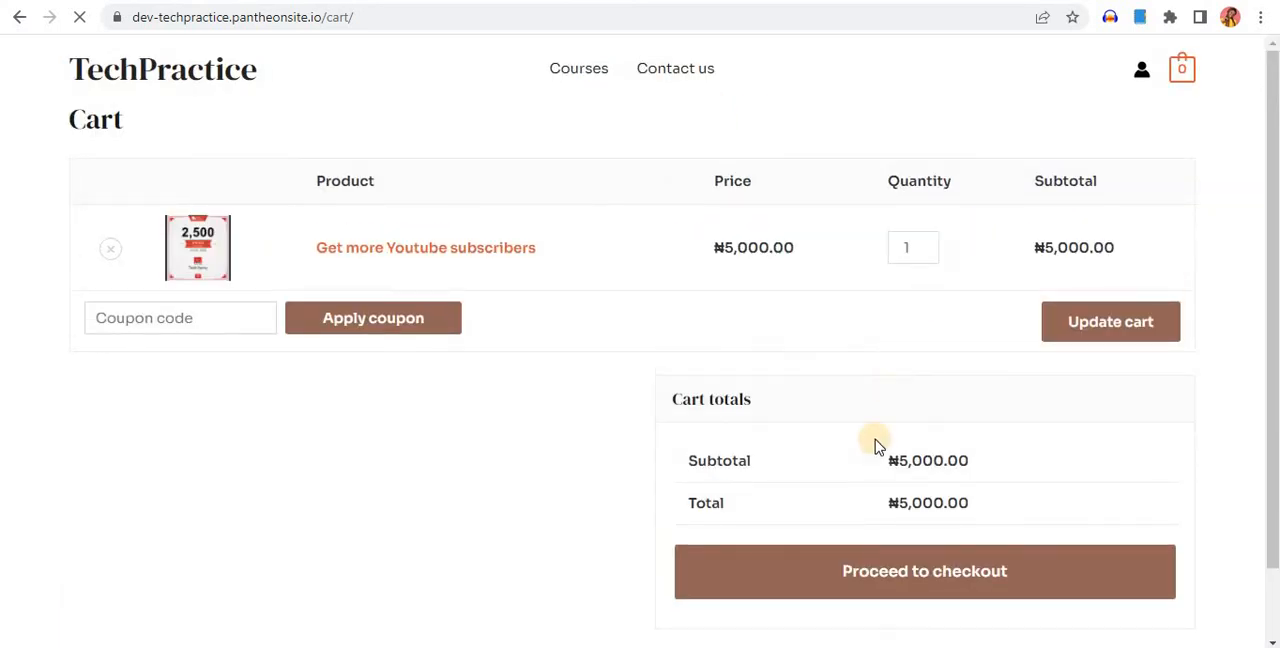
click(865, 555)
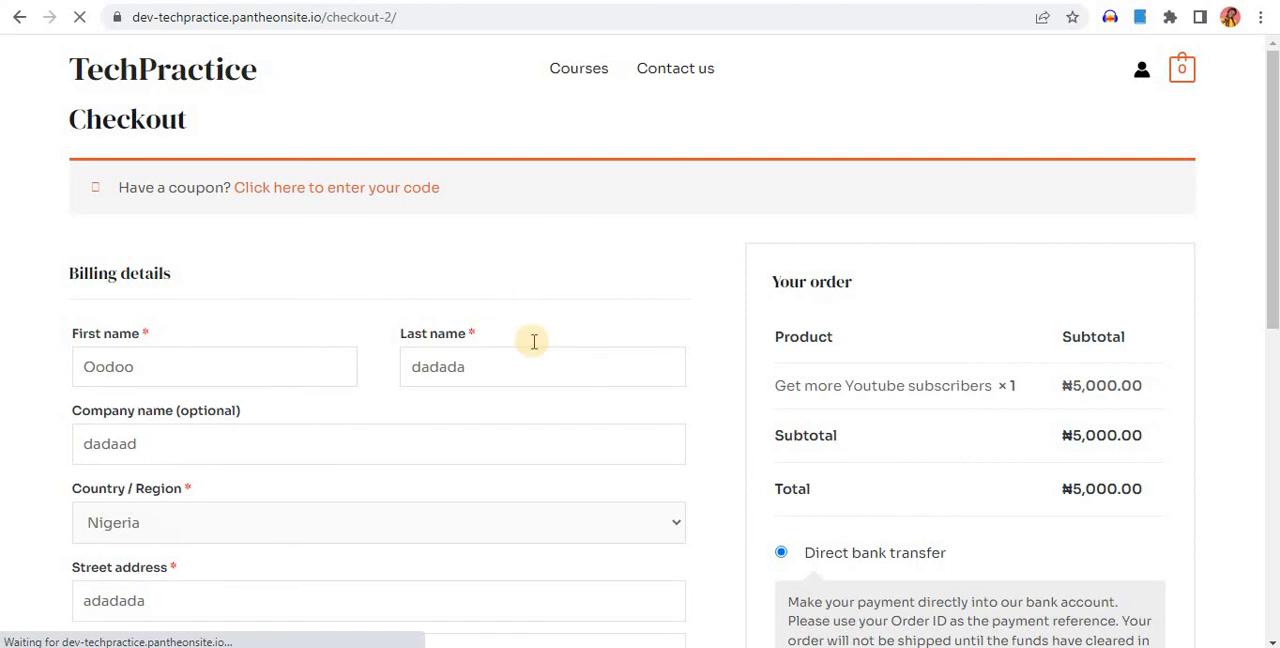
Choose Debit/Credit Cards as the payment method at checkout and place the order
scroll(709, 369, down, 3)
scroll(843, 314, down, 4)
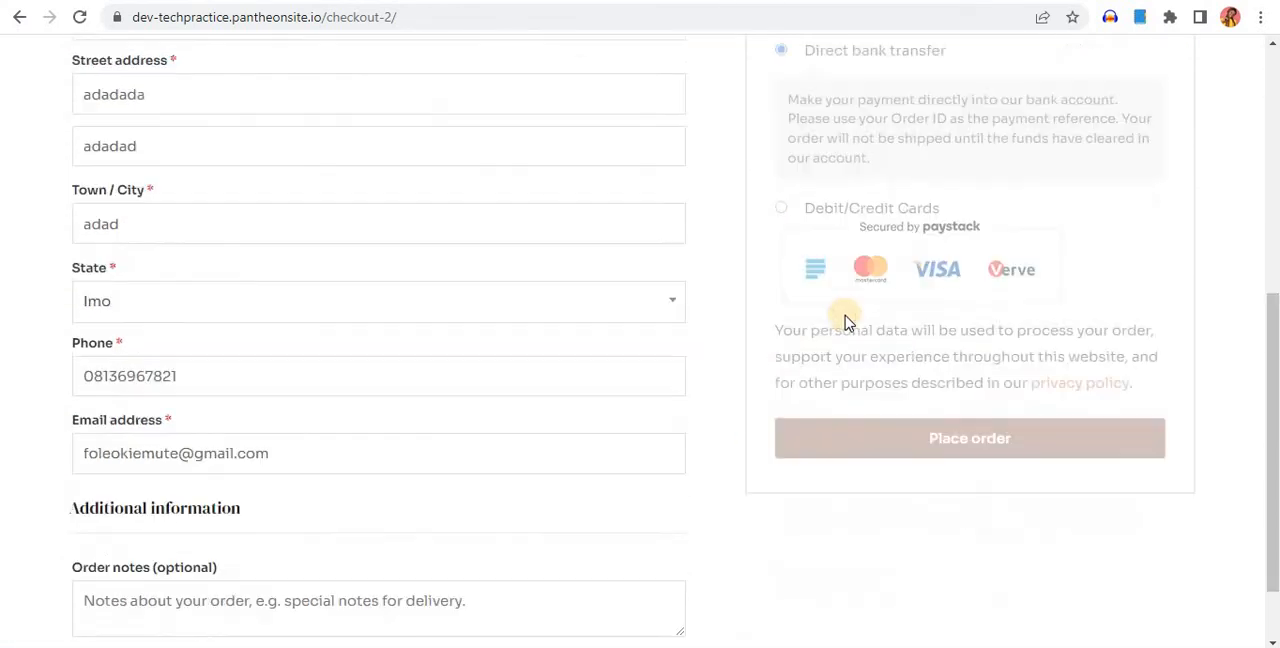
scroll(794, 320, up, 3)
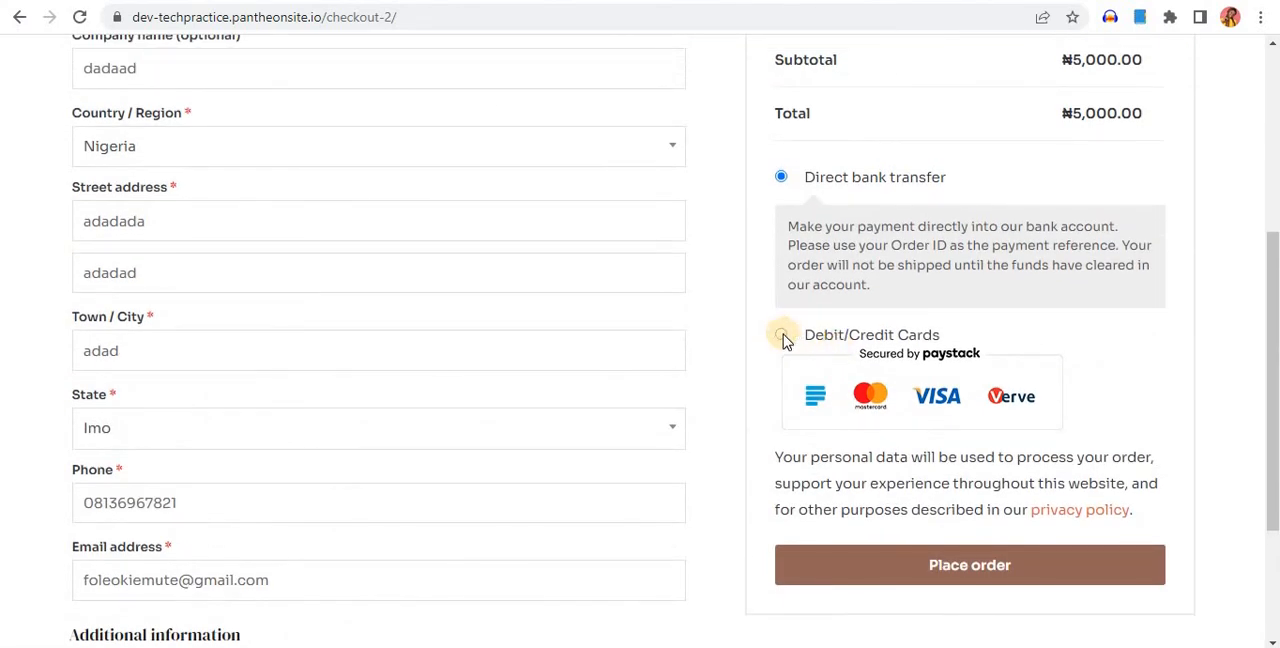
click(780, 338)
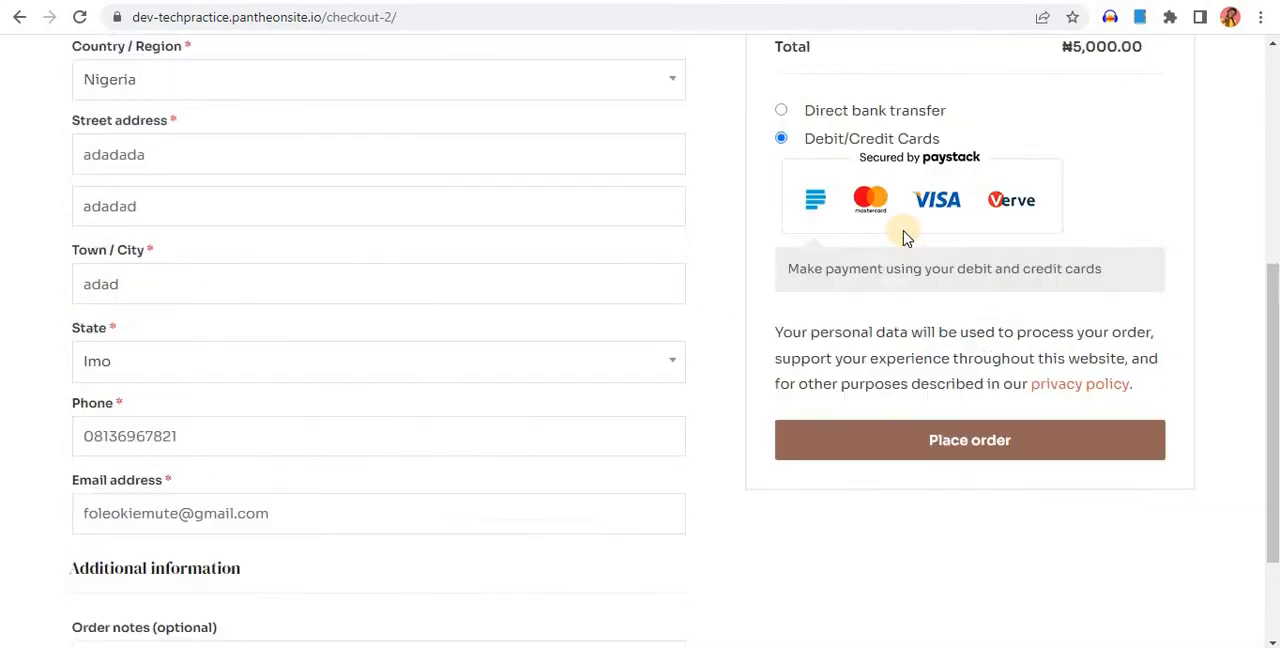
scroll(886, 220, up, 2)
scroll(891, 220, down, 4)
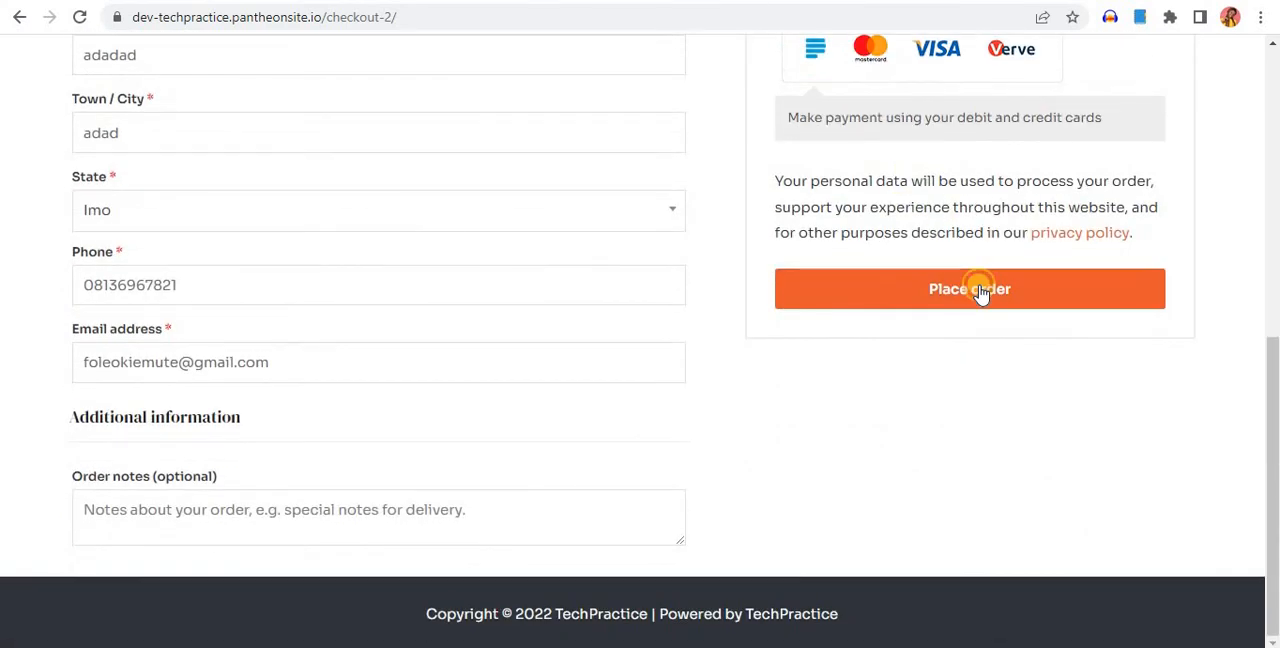
click(980, 290)
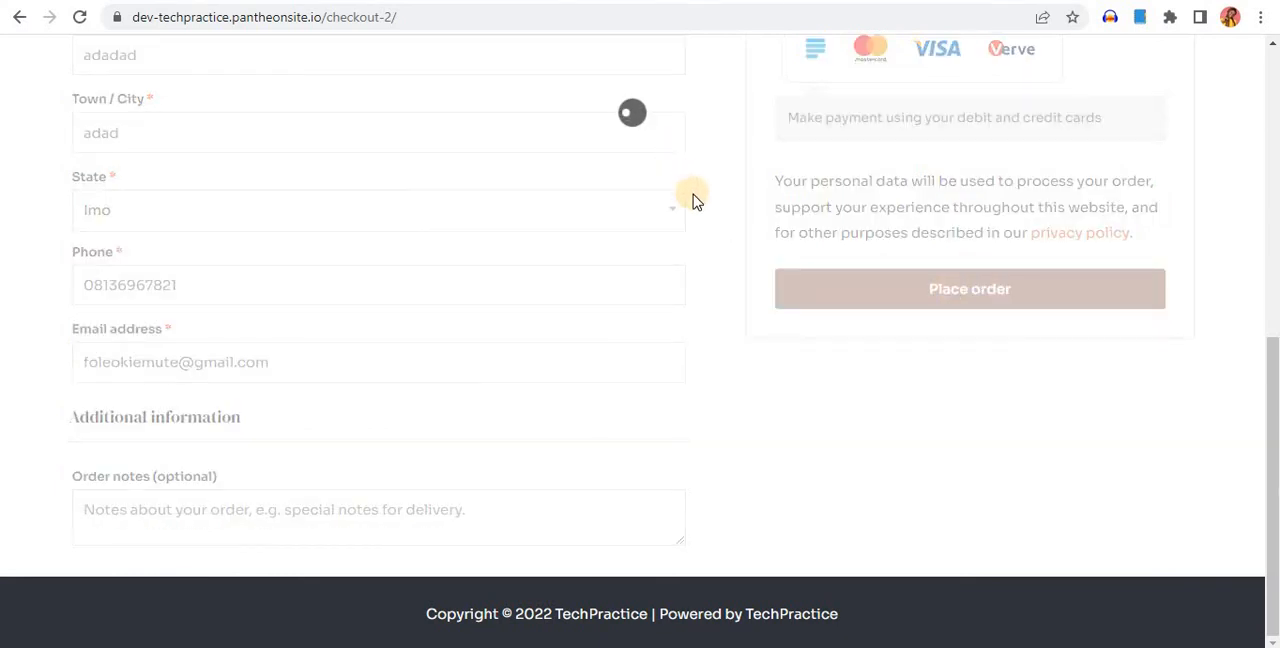